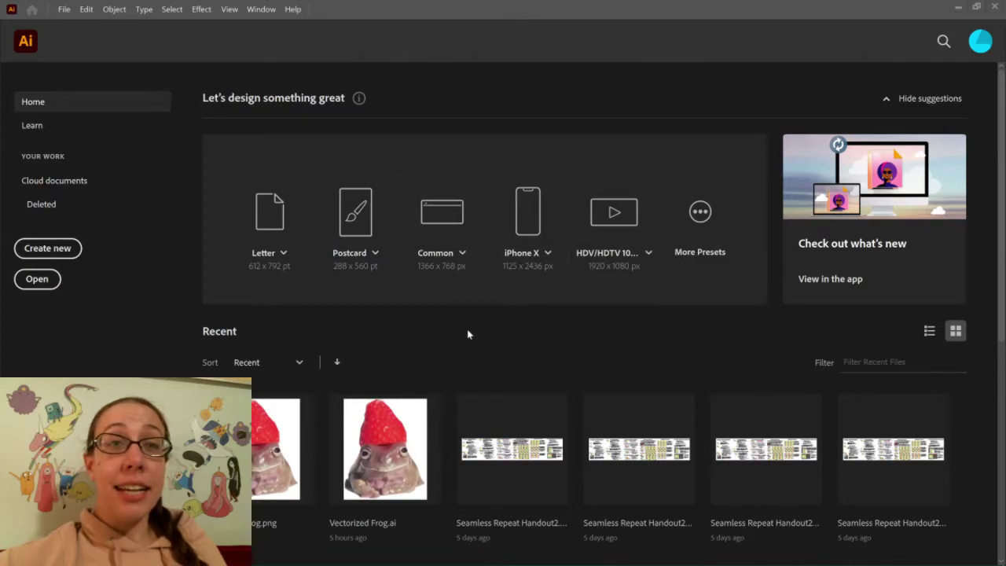
Create a new print document from the Tabloid preset with inches as the unit.
{"action": "left_click", "coordinate": [55, 256]}
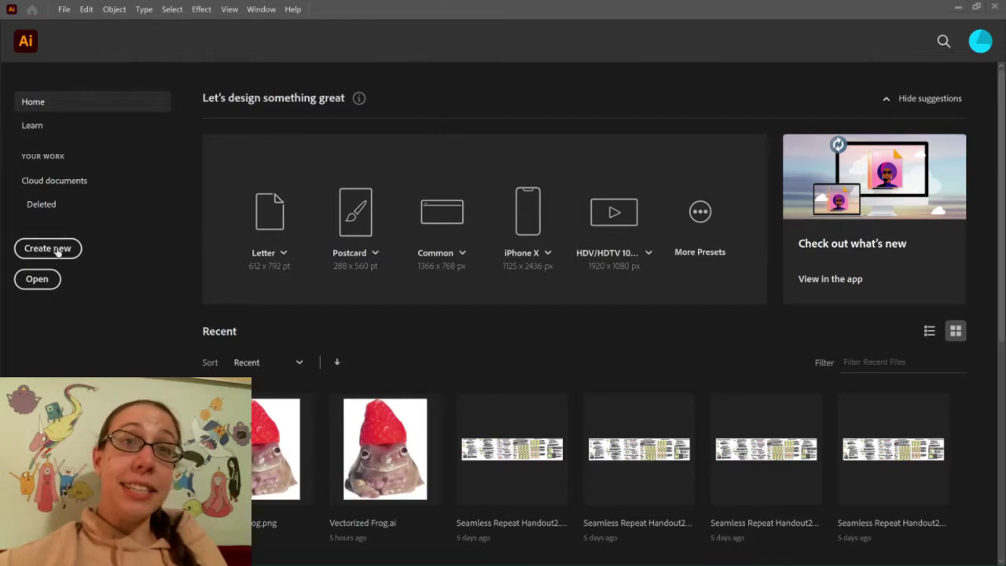
{"action": "left_click", "coordinate": [57, 251]}
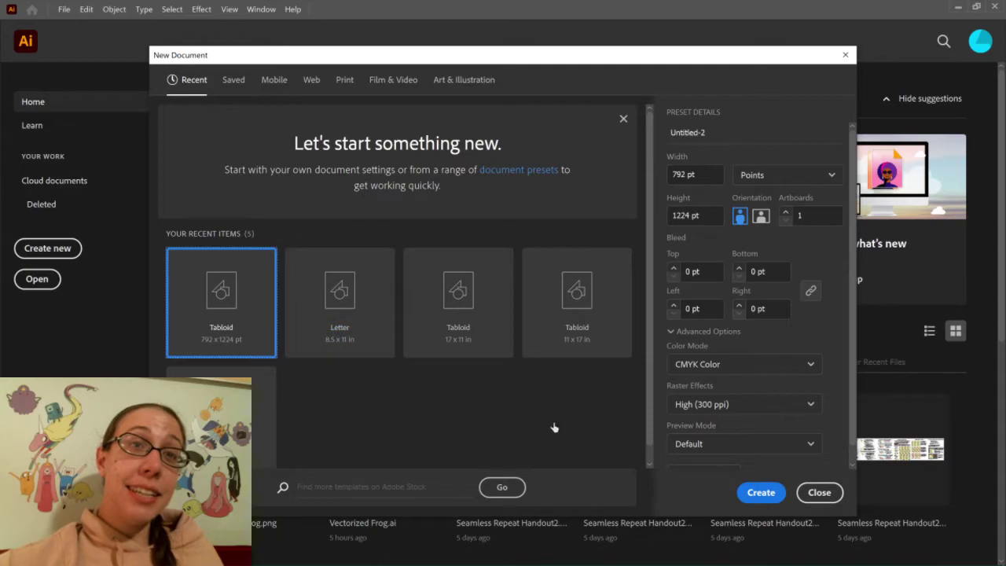
{"action": "left_click", "coordinate": [345, 88]}
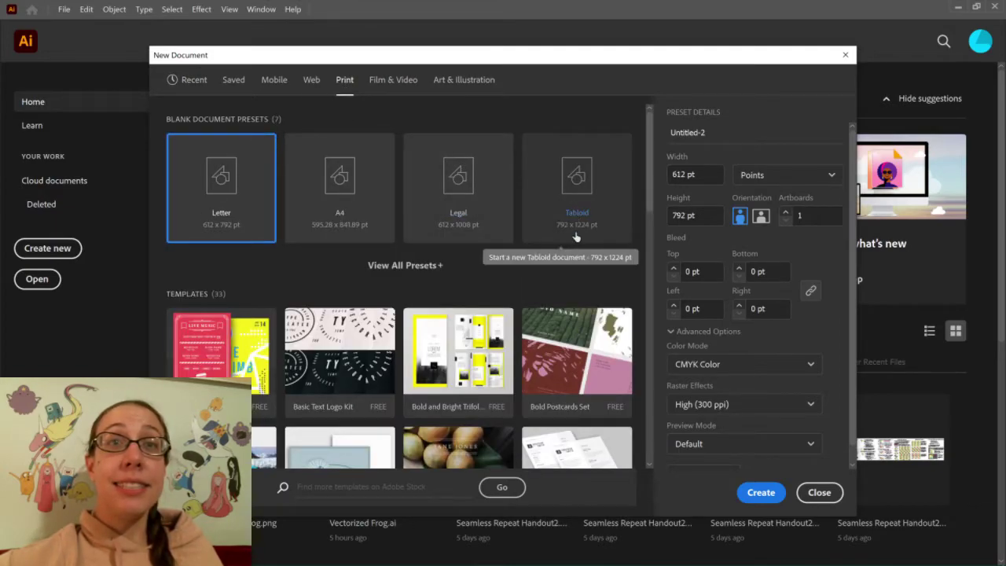
{"action": "left_click", "coordinate": [588, 184]}
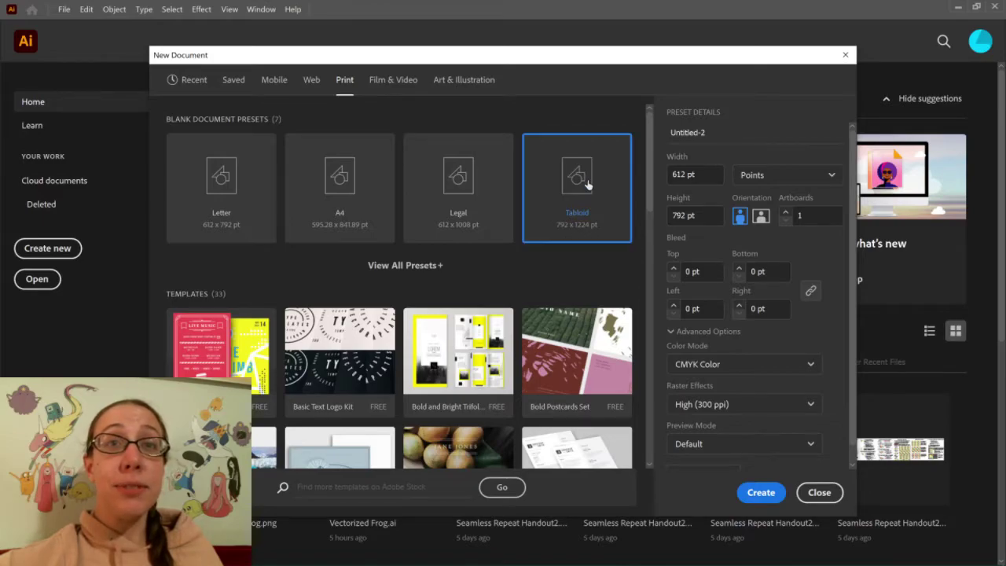
{"action": "left_click", "coordinate": [819, 175]}
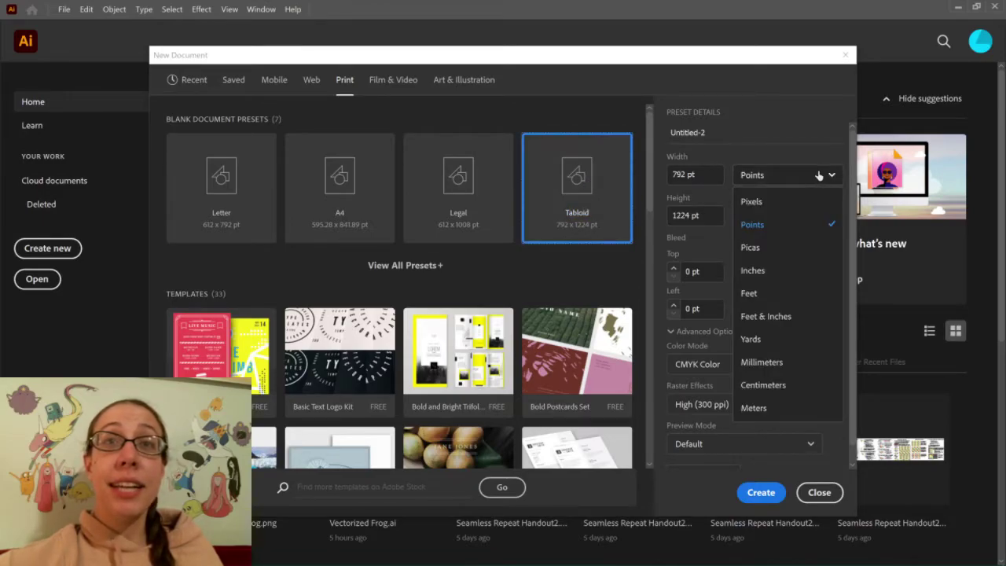
{"action": "left_click", "coordinate": [761, 98]}
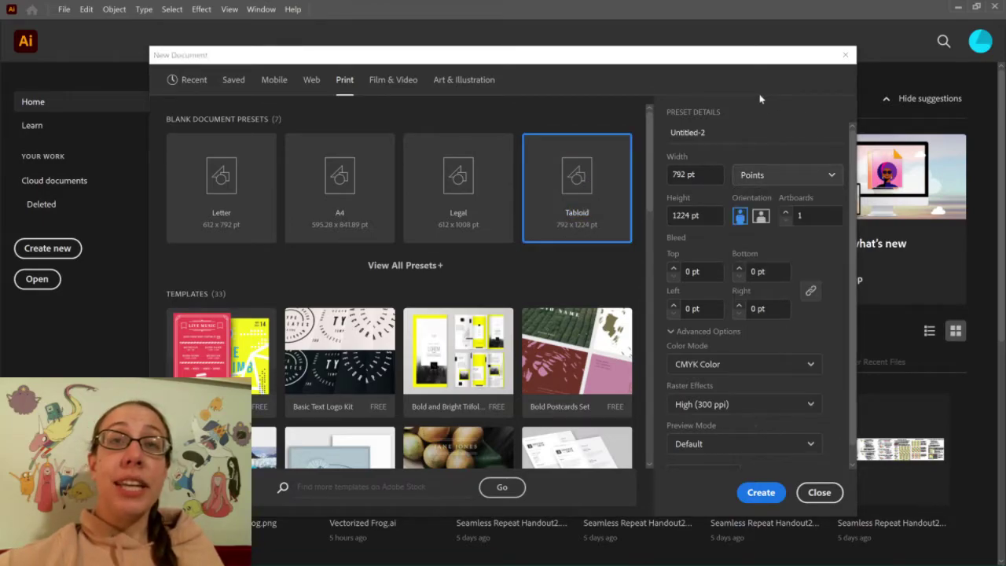
{"action": "left_click", "coordinate": [776, 182]}
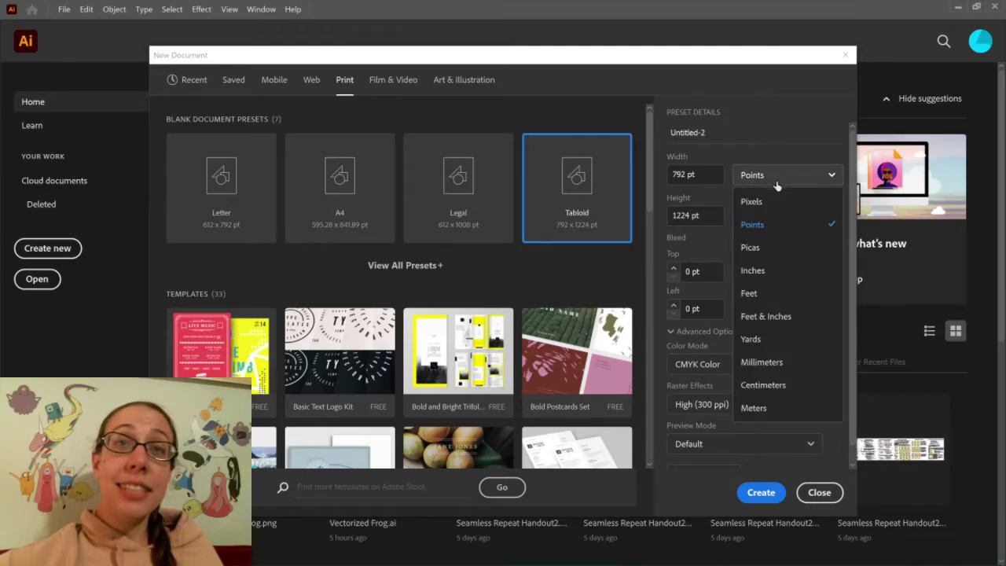
{"action": "left_click", "coordinate": [775, 269]}
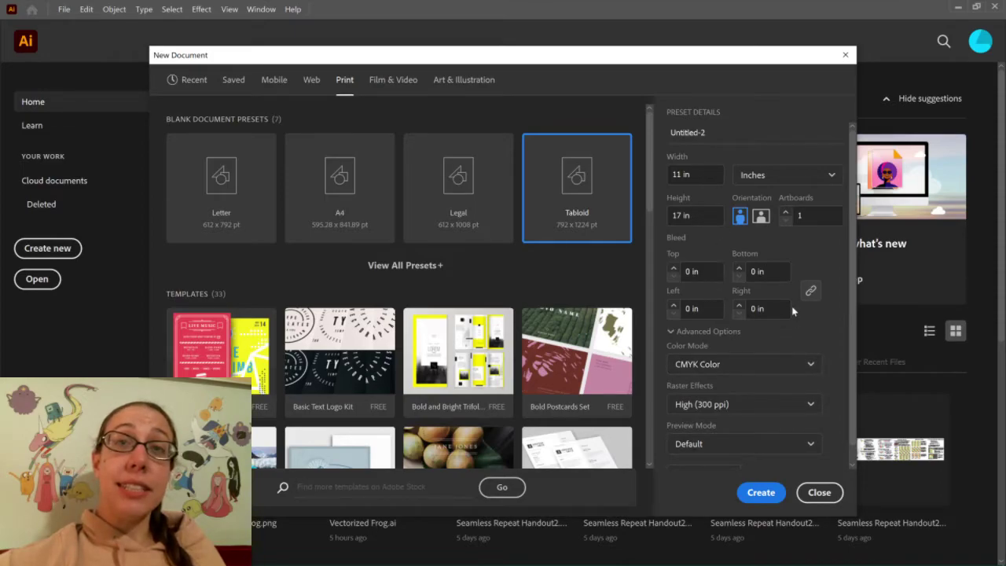
{"action": "left_click", "coordinate": [761, 493]}
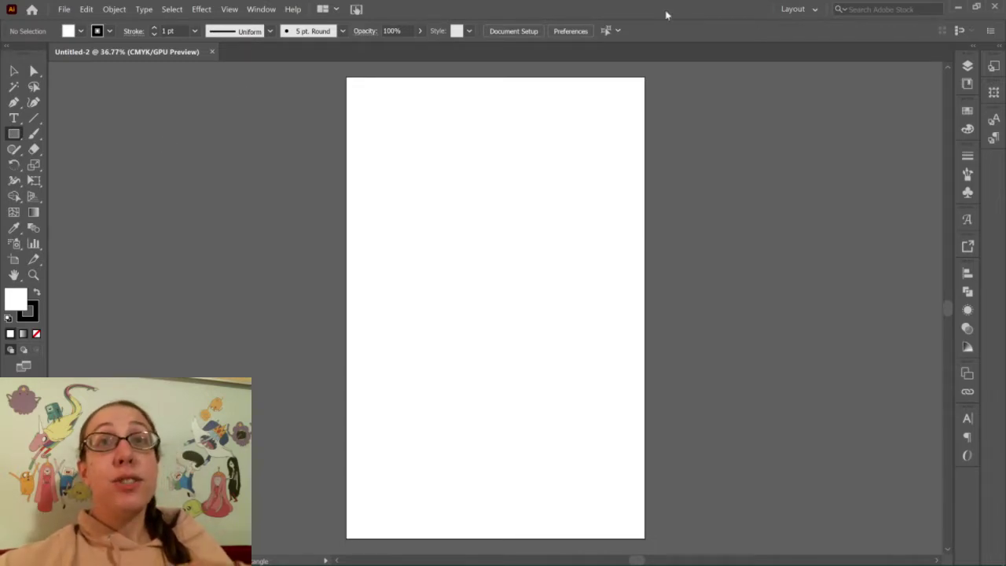
Switch to the Essentials workspace, and collapse and reopen its Properties panel.
{"action": "left_click", "coordinate": [802, 11]}
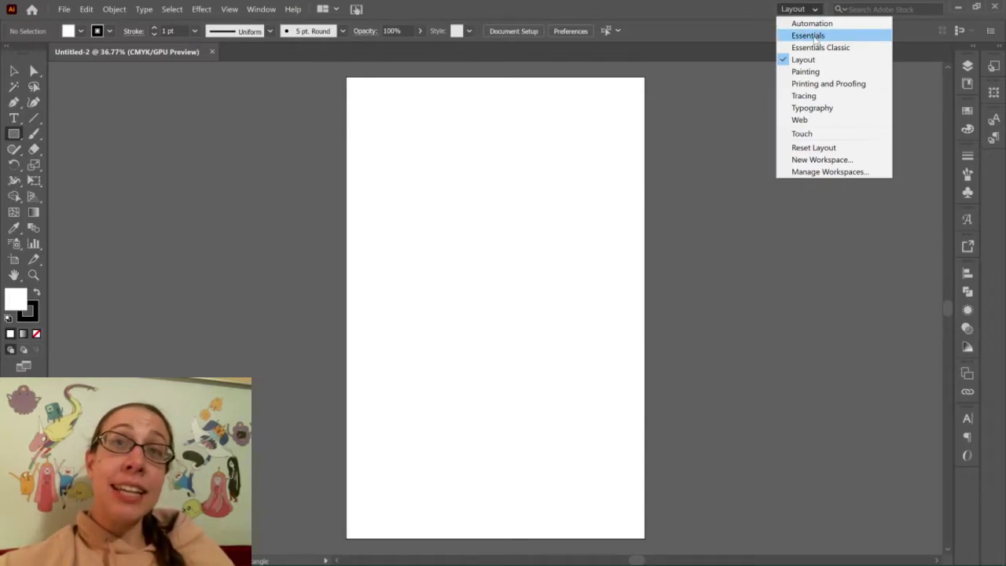
{"action": "left_click", "coordinate": [816, 39]}
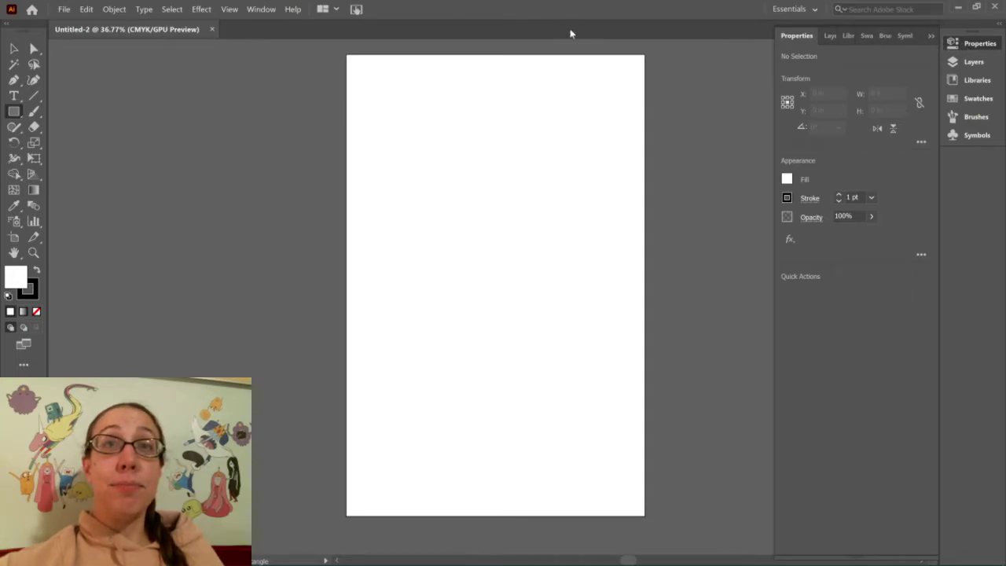
{"action": "left_click", "coordinate": [981, 44]}
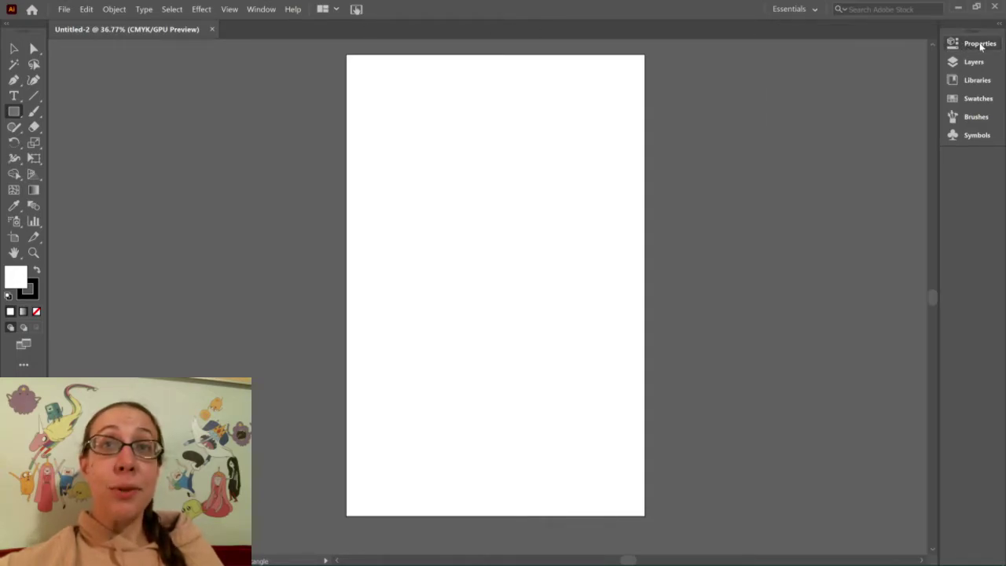
{"action": "left_click", "coordinate": [984, 45]}
{"action": "left_click", "coordinate": [984, 46]}
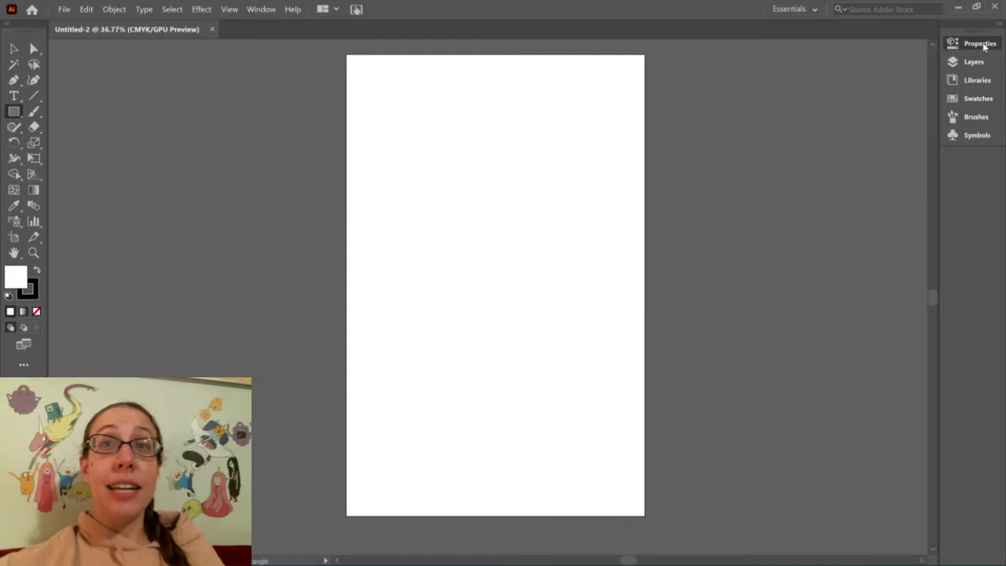
{"action": "left_click", "coordinate": [974, 45]}
Return to the Layout workspace with the Rectangle tool active.
{"action": "left_click", "coordinate": [814, 10]}
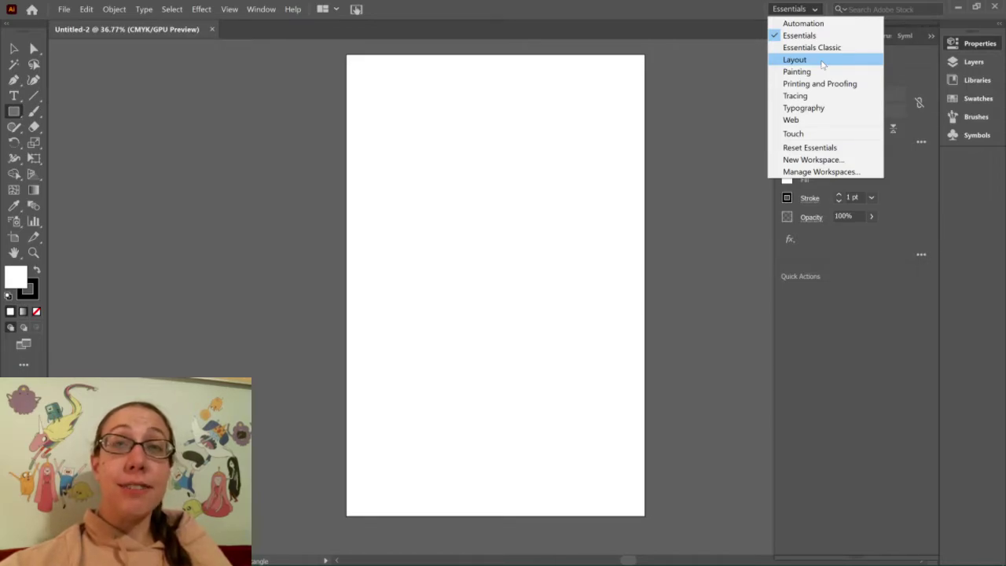
{"action": "left_click", "coordinate": [821, 60]}
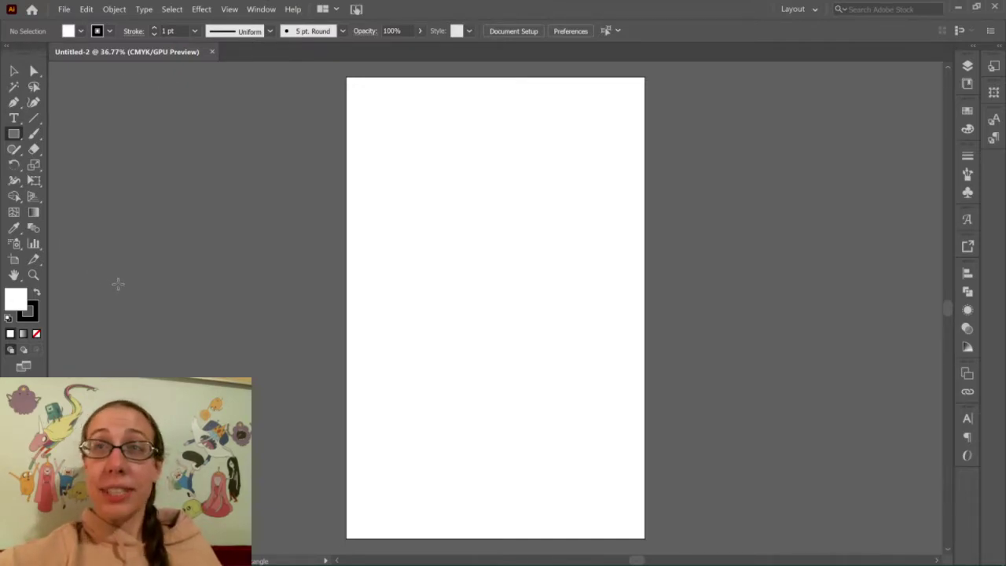
{"action": "left_click", "coordinate": [15, 135]}
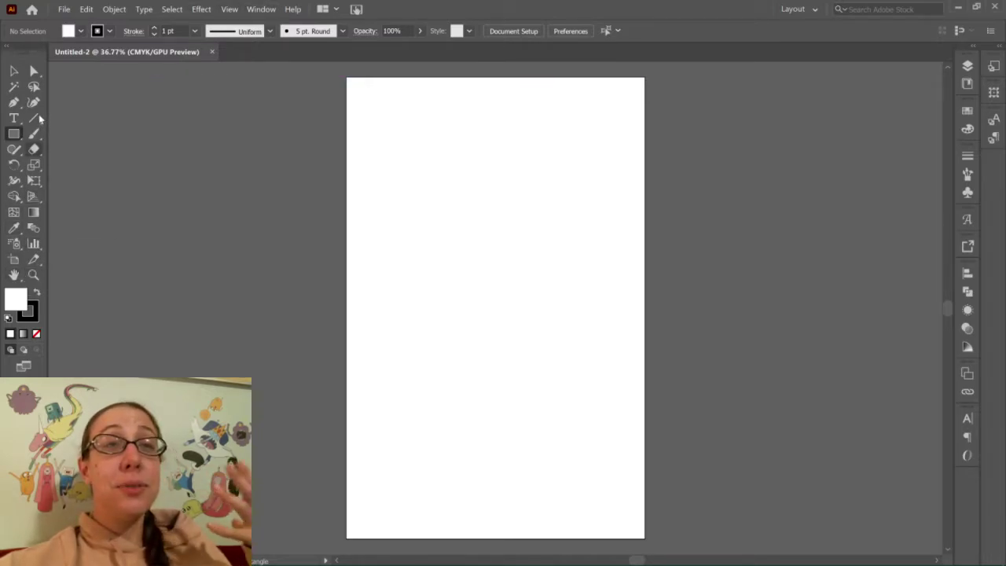
Switch to the Basic toolbar and dock it along the side of the workspace.
{"action": "left_click", "coordinate": [250, 10]}
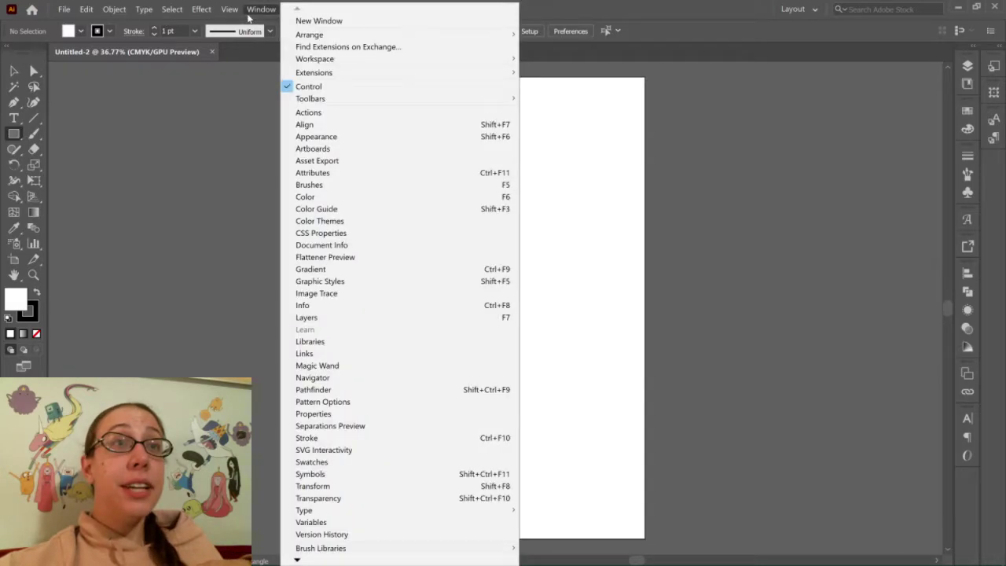
{"action": "left_click", "coordinate": [249, 17]}
{"action": "left_click", "coordinate": [252, 14]}
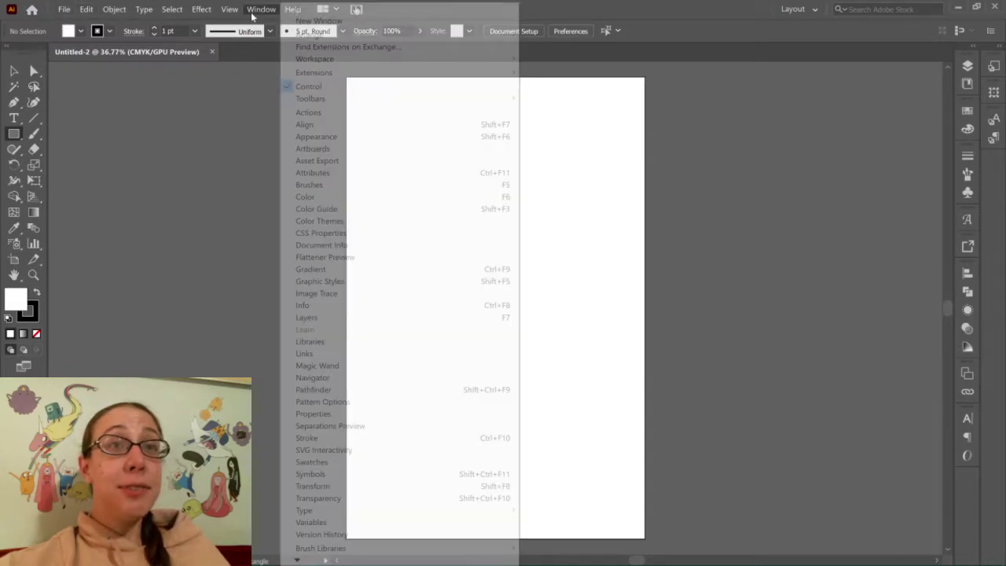
{"action": "left_click", "coordinate": [251, 14]}
{"action": "left_click", "coordinate": [260, 9]}
{"action": "mouse_move", "coordinate": [308, 103]}
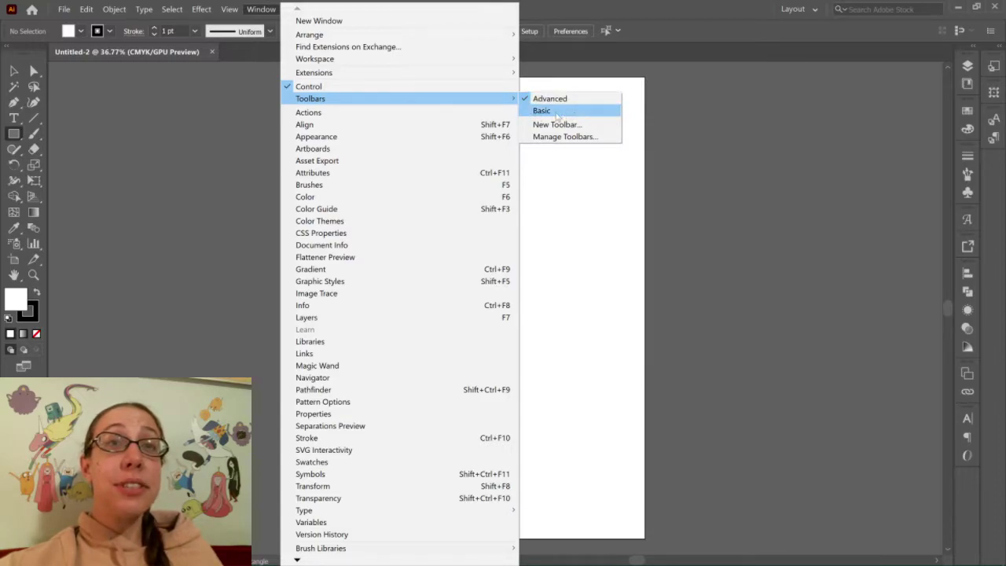
{"action": "left_click", "coordinate": [557, 113]}
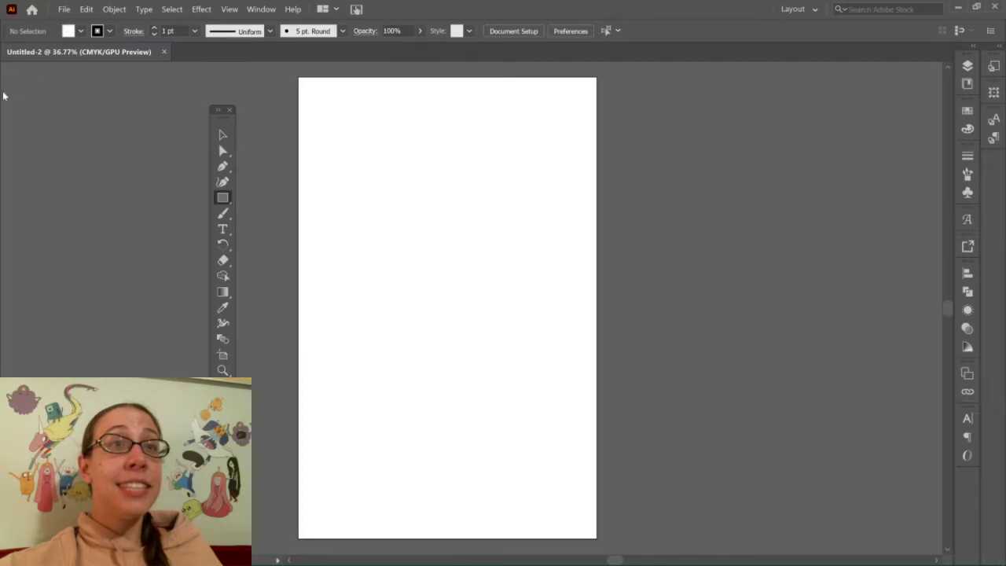
{"action": "left_click_drag", "start_coordinate": [220, 109], "coordinate": [5, 104]}
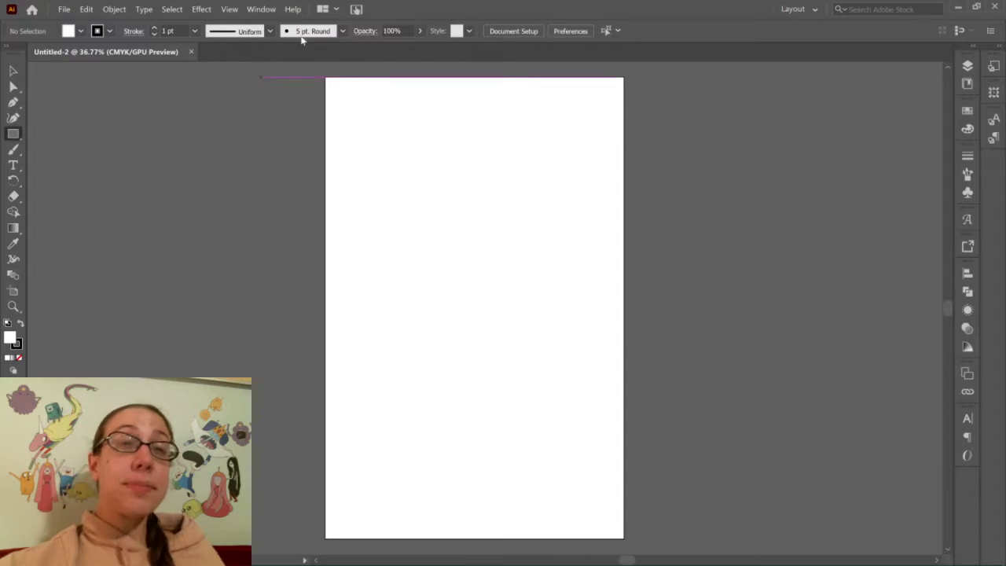
Restore the Advanced toolbar.
{"action": "left_click", "coordinate": [260, 10]}
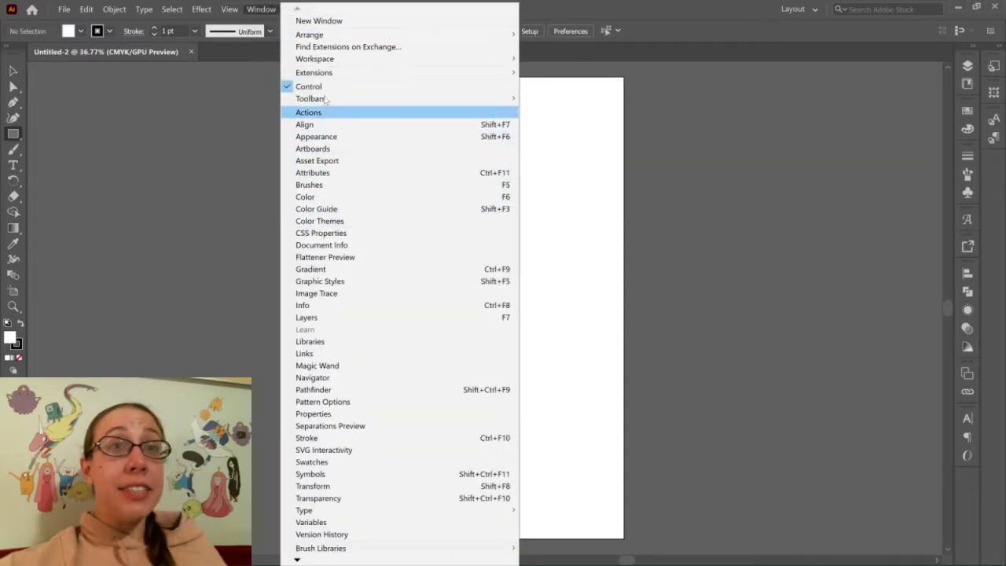
{"action": "mouse_move", "coordinate": [420, 99]}
{"action": "left_click", "coordinate": [557, 102]}
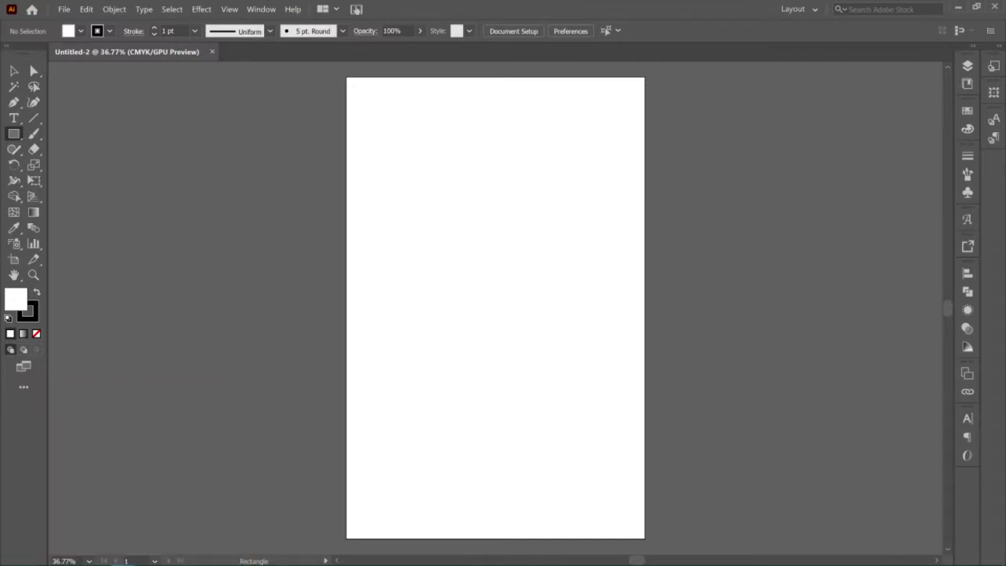
Browse the complete list of tools, covering the Draw, Modify and Navigate groups, and close it.
{"action": "left_click", "coordinate": [28, 389]}
{"action": "scroll", "coordinate": [117, 187], "scroll_direction": "down", "scroll_amount": 8}
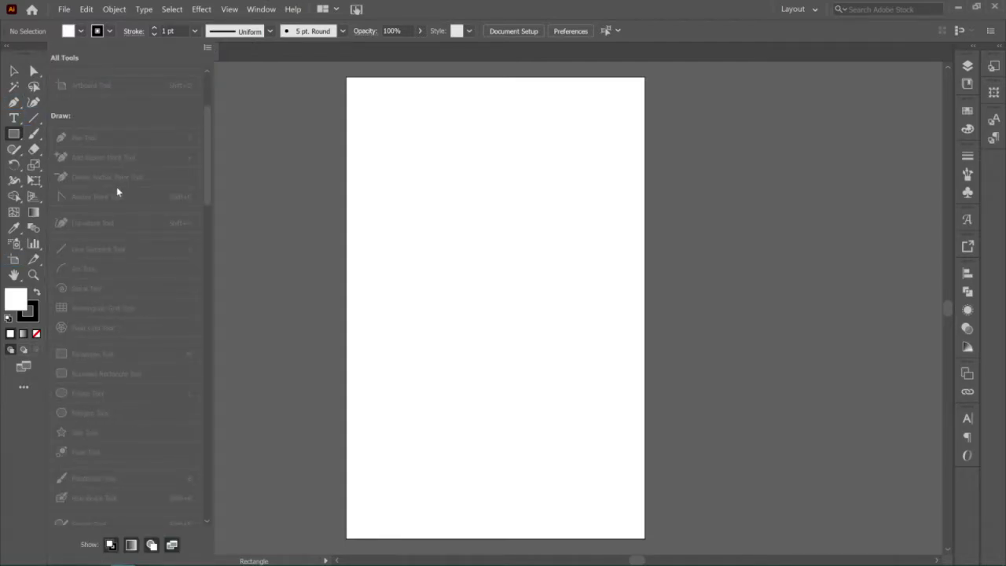
{"action": "scroll", "coordinate": [132, 311], "scroll_direction": "down", "scroll_amount": 5}
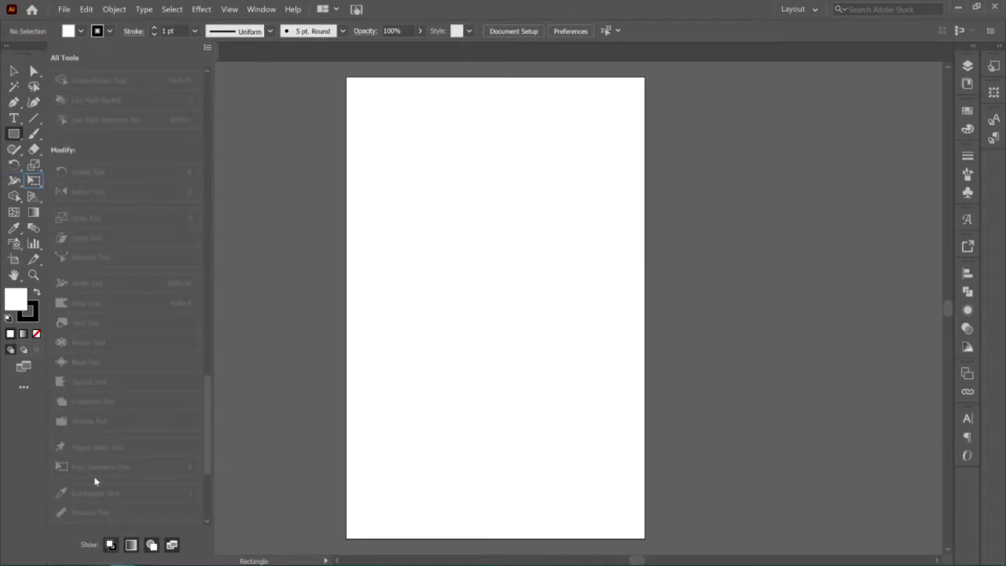
{"action": "scroll", "coordinate": [96, 492], "scroll_direction": "down", "scroll_amount": 3}
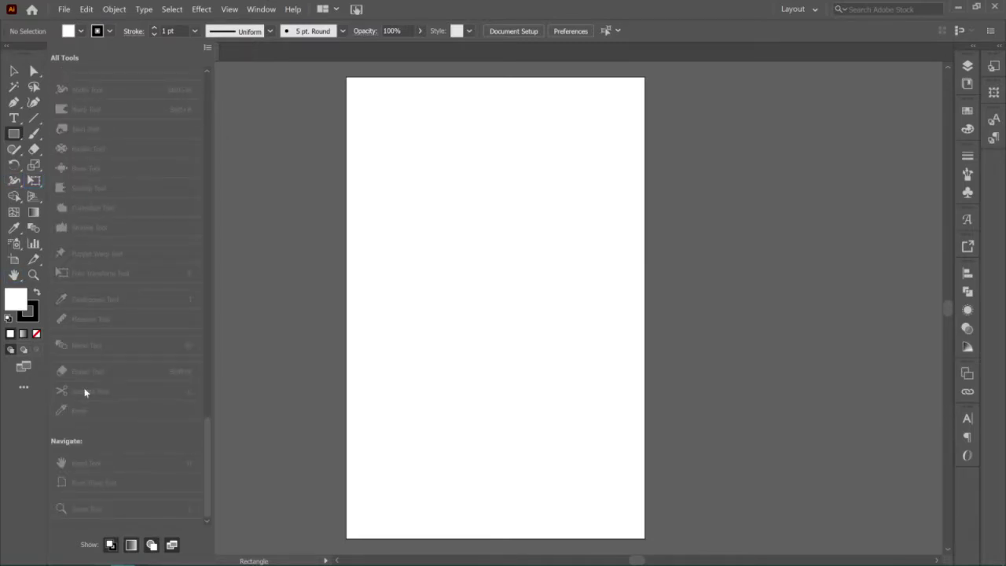
{"action": "scroll", "coordinate": [137, 358], "scroll_direction": "up", "scroll_amount": 8}
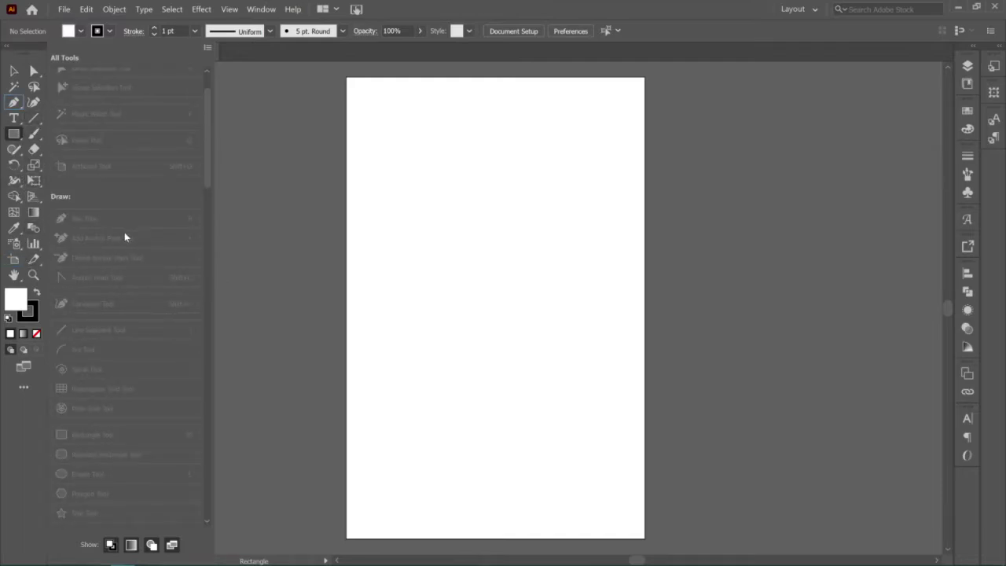
{"action": "scroll", "coordinate": [118, 220], "scroll_direction": "up", "scroll_amount": 2}
{"action": "left_click", "coordinate": [14, 417]}
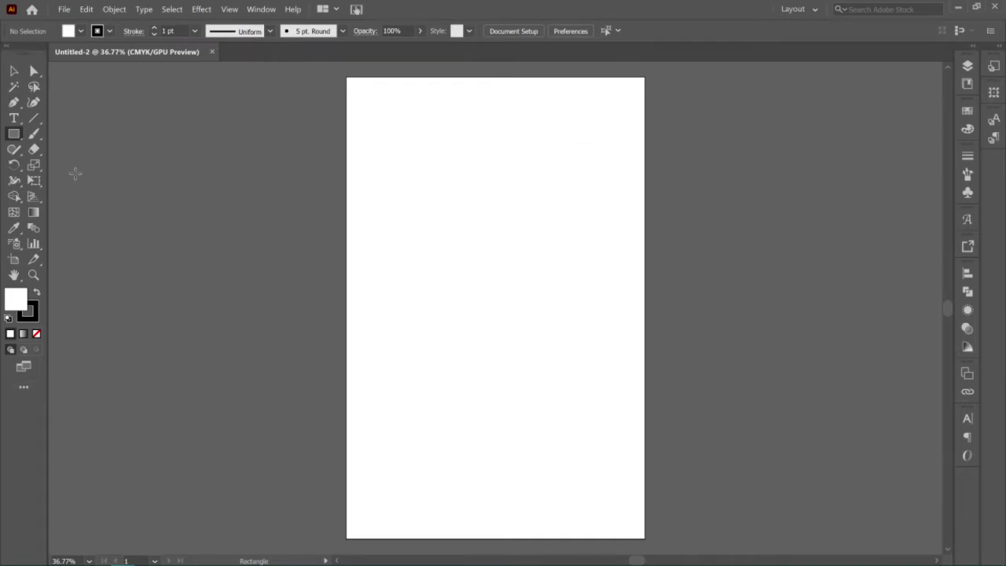
Draw a nearly square rectangle in the upper half of the artboard with the Rectangle tool, and deselect it.
{"action": "left_click", "coordinate": [14, 134]}
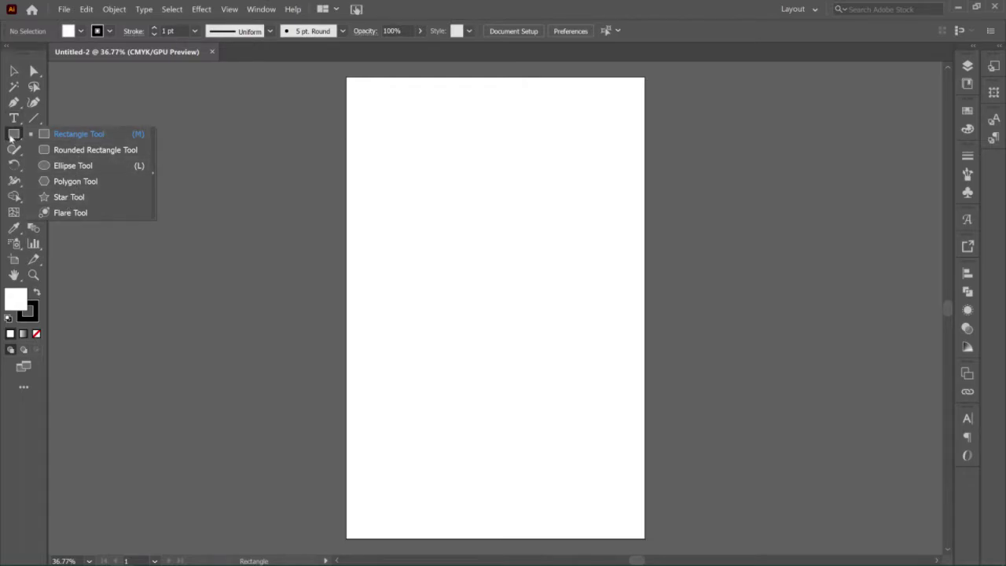
{"action": "left_click", "coordinate": [14, 135]}
{"action": "left_click", "coordinate": [13, 135]}
{"action": "left_click", "coordinate": [78, 134]}
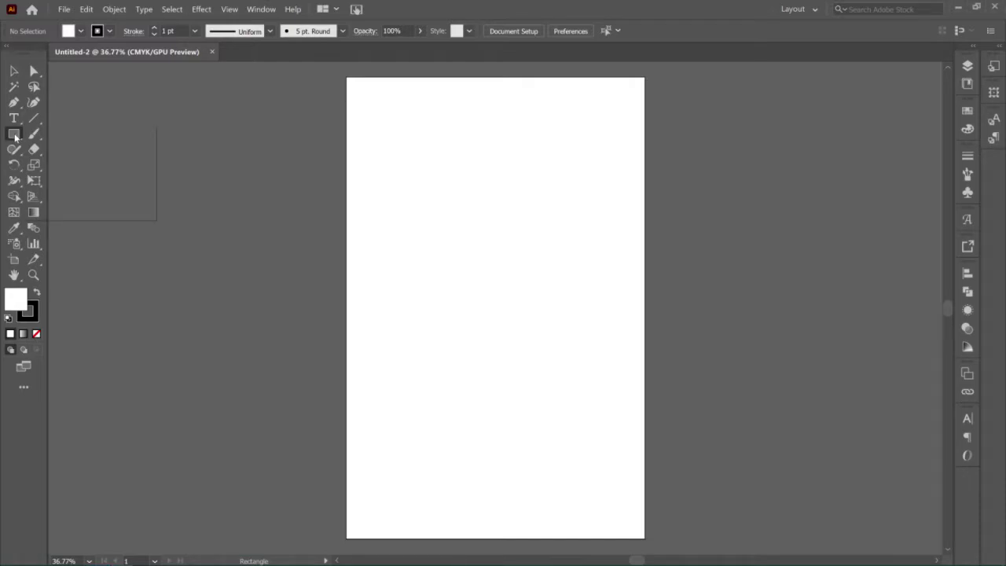
{"action": "left_click_drag", "start_coordinate": [15, 137], "coordinate": [69, 206]}
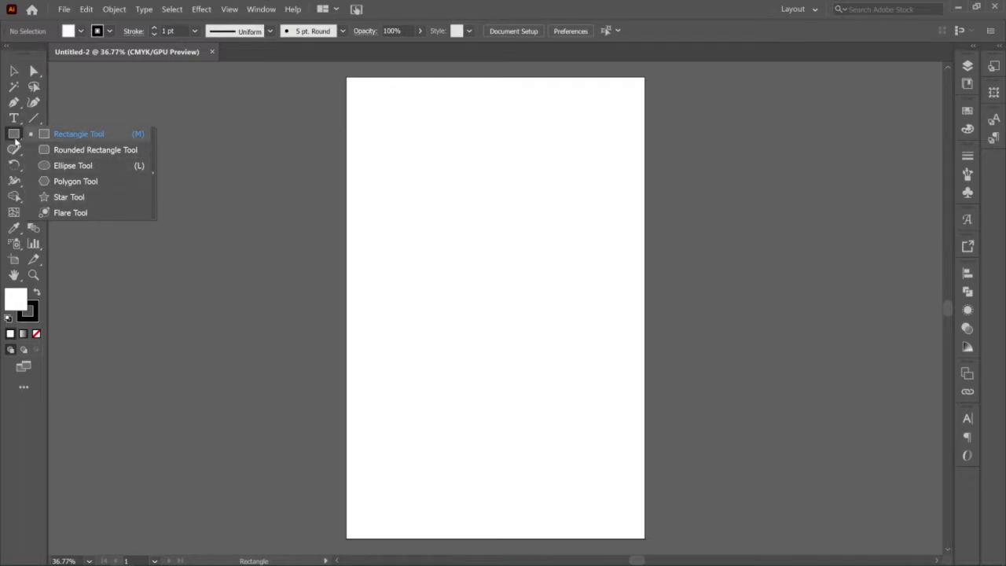
{"action": "left_click", "coordinate": [79, 135]}
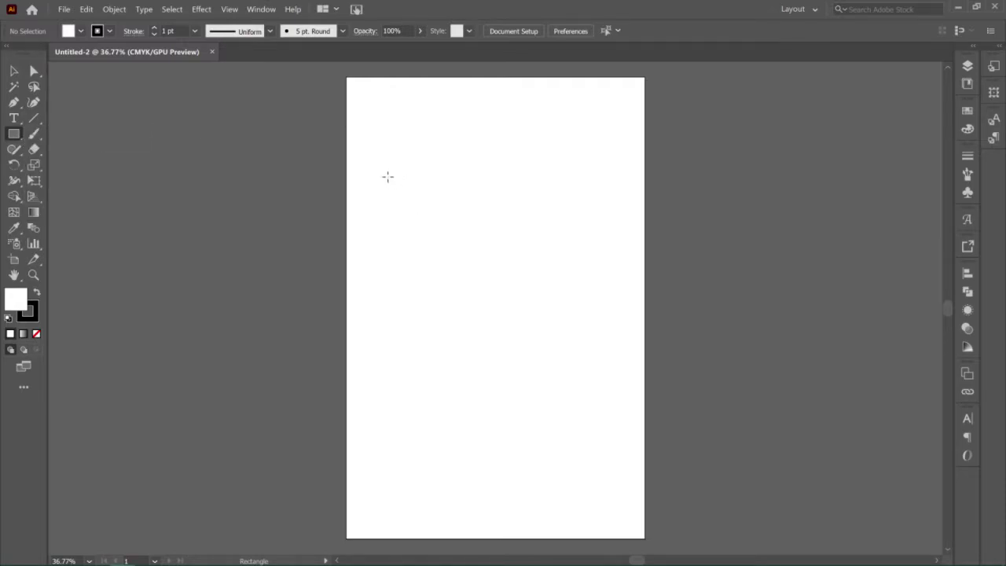
{"action": "left_click_drag", "start_coordinate": [388, 172], "coordinate": [532, 312]}
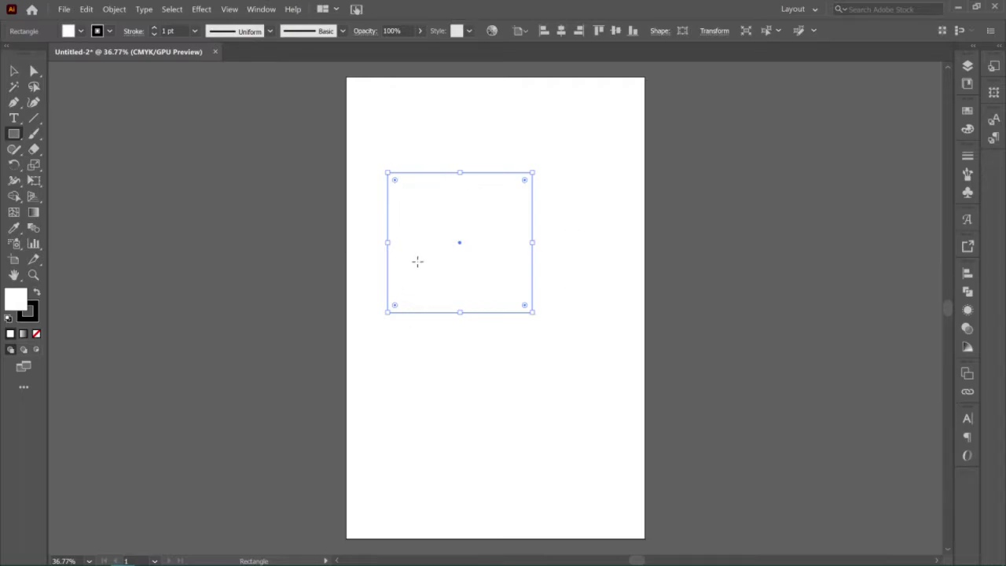
{"action": "left_click", "coordinate": [13, 70]}
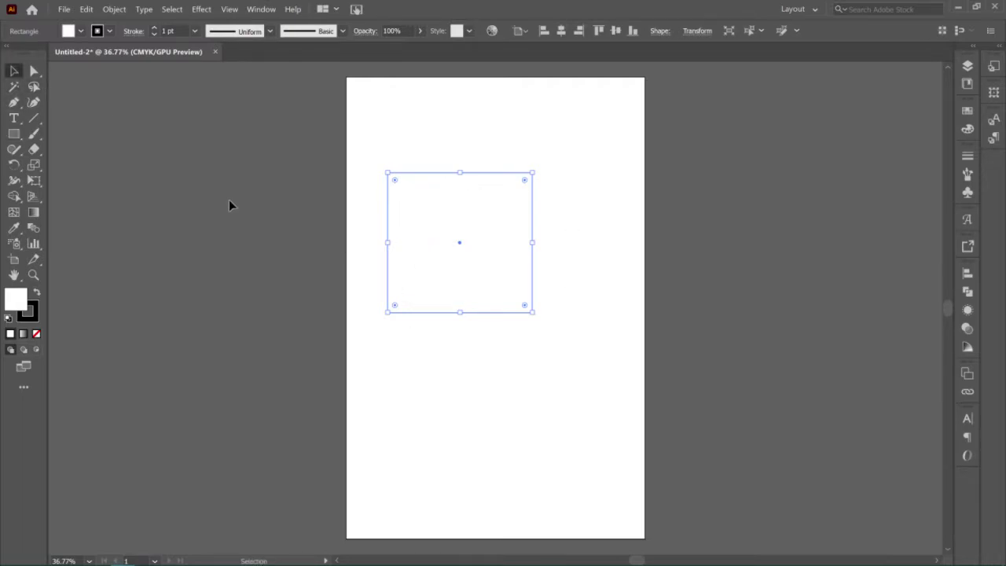
{"action": "left_click", "coordinate": [229, 206]}
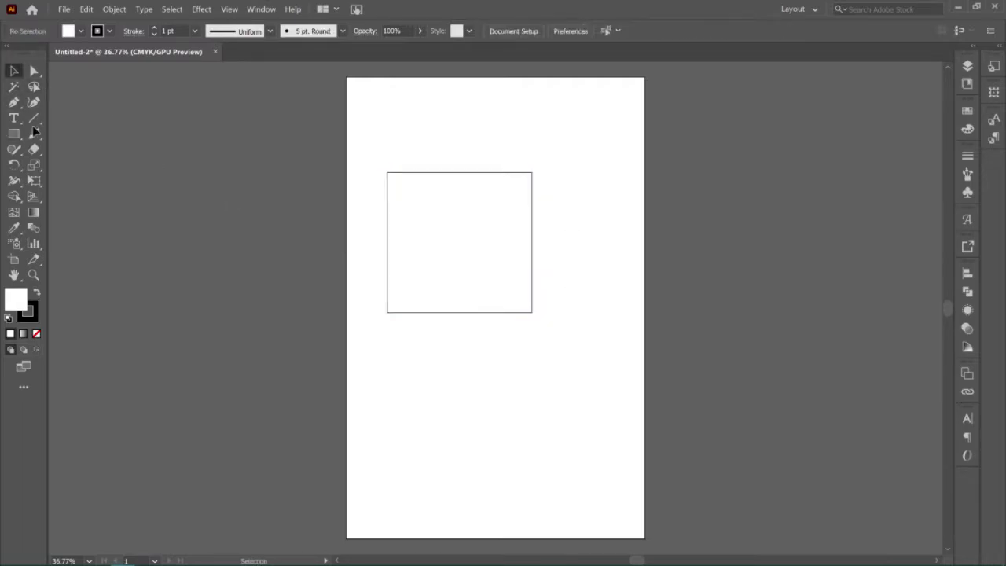
Compare the Selection and Direct Selection tools, including the variants grouped with Direct Selection.
{"action": "left_click", "coordinate": [34, 74]}
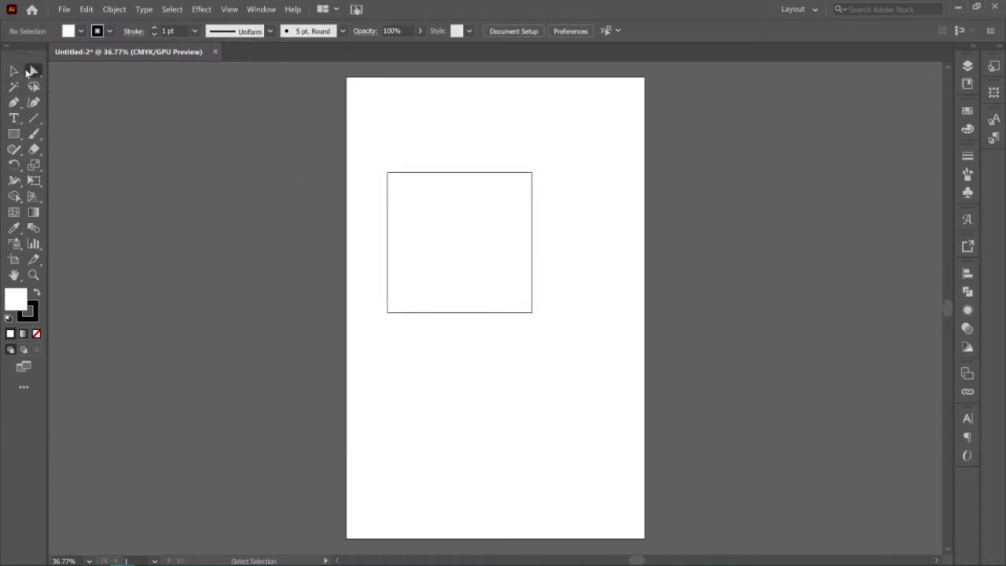
{"action": "left_click", "coordinate": [19, 73]}
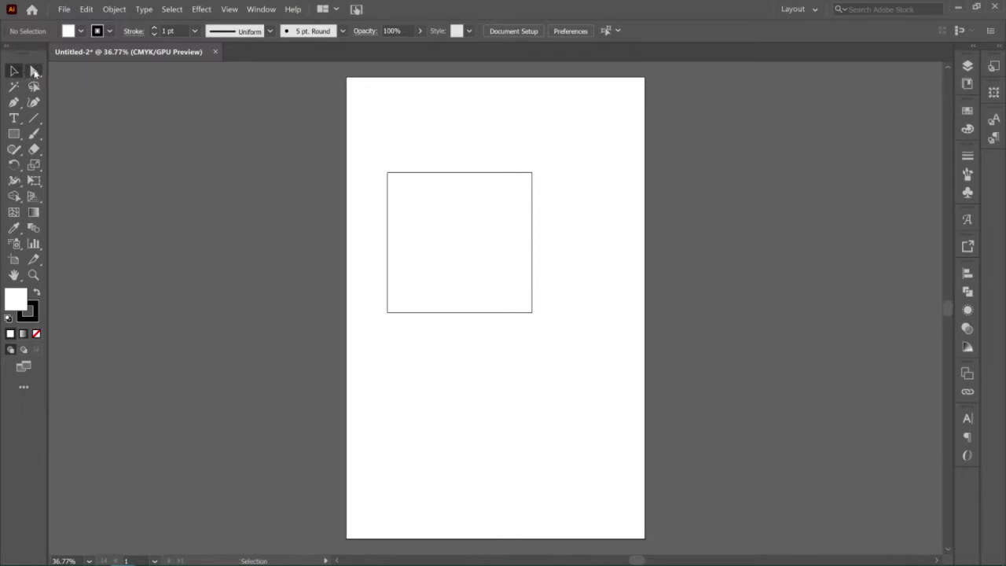
{"action": "left_click", "coordinate": [34, 73]}
{"action": "left_click", "coordinate": [16, 72]}
{"action": "left_click", "coordinate": [16, 72]}
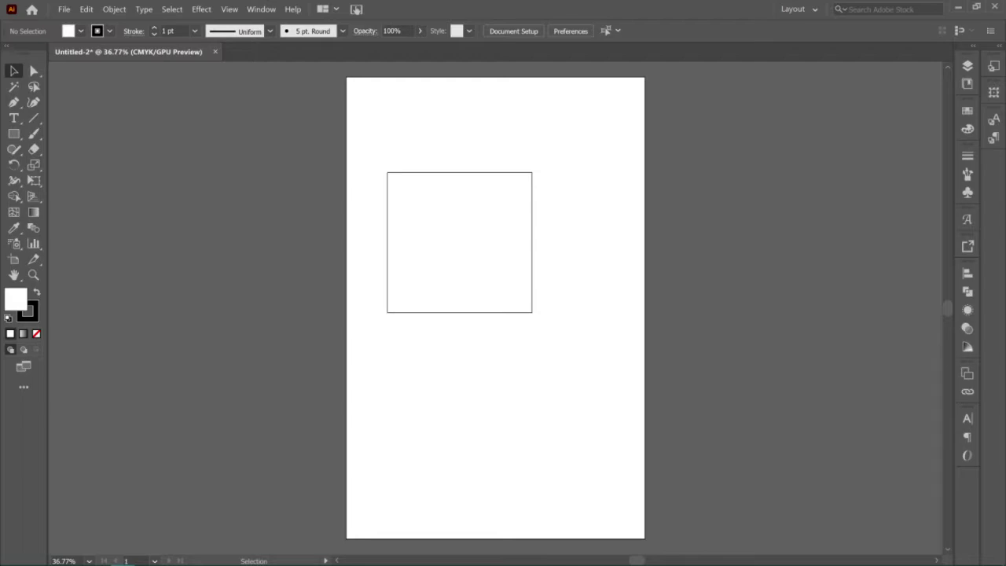
{"action": "left_click", "coordinate": [34, 73]}
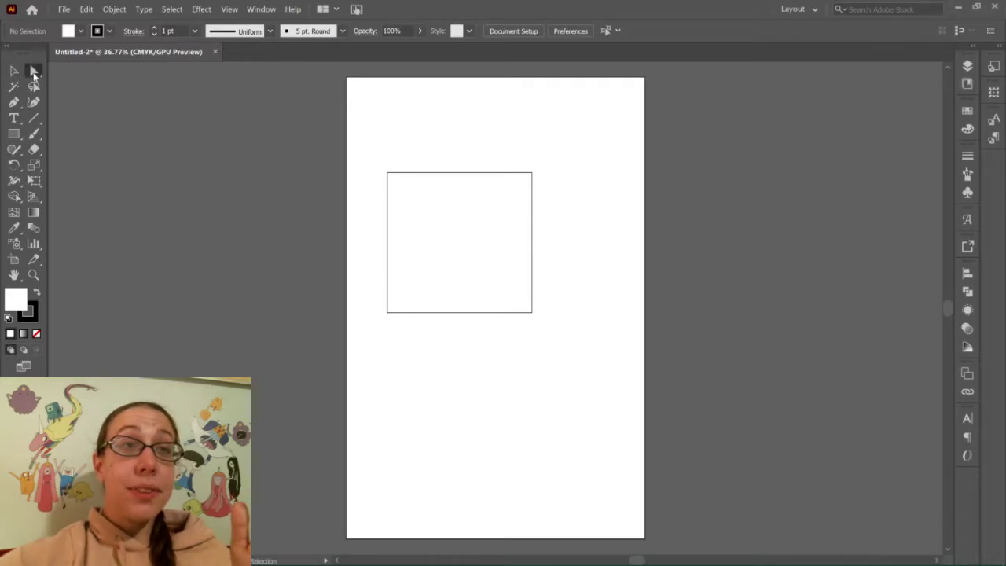
{"action": "left_click", "coordinate": [34, 72]}
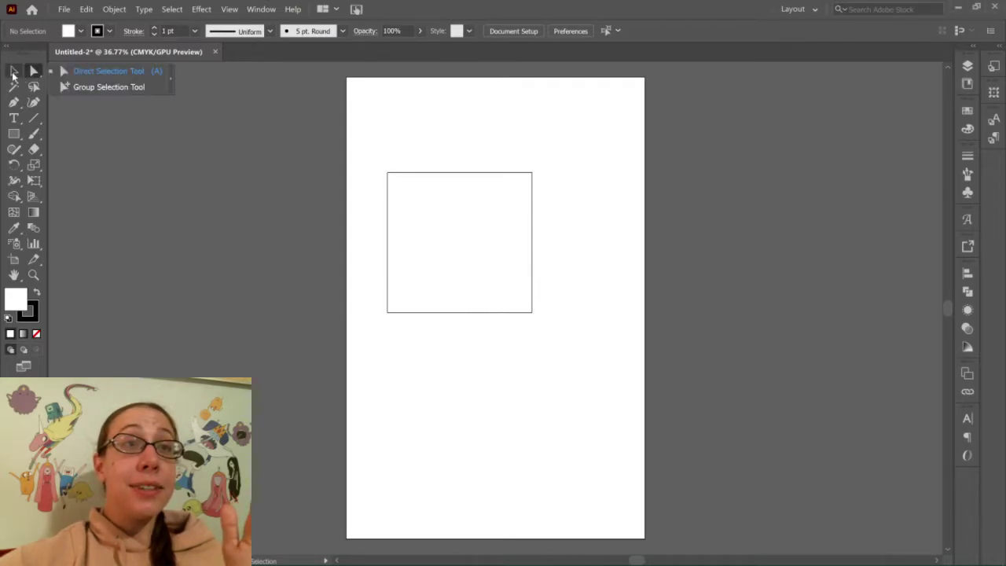
{"action": "left_click", "coordinate": [14, 73]}
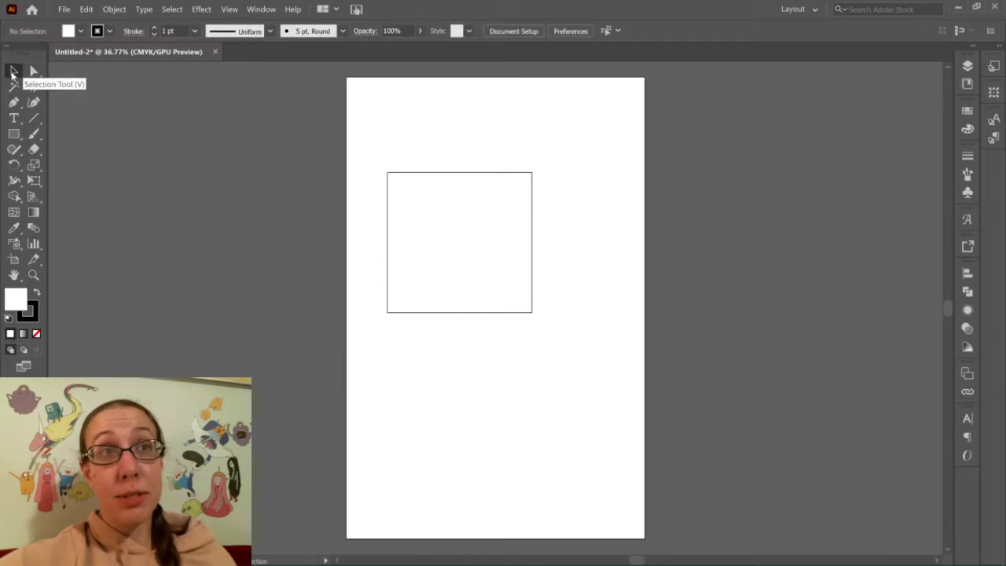
{"action": "left_click", "coordinate": [13, 73]}
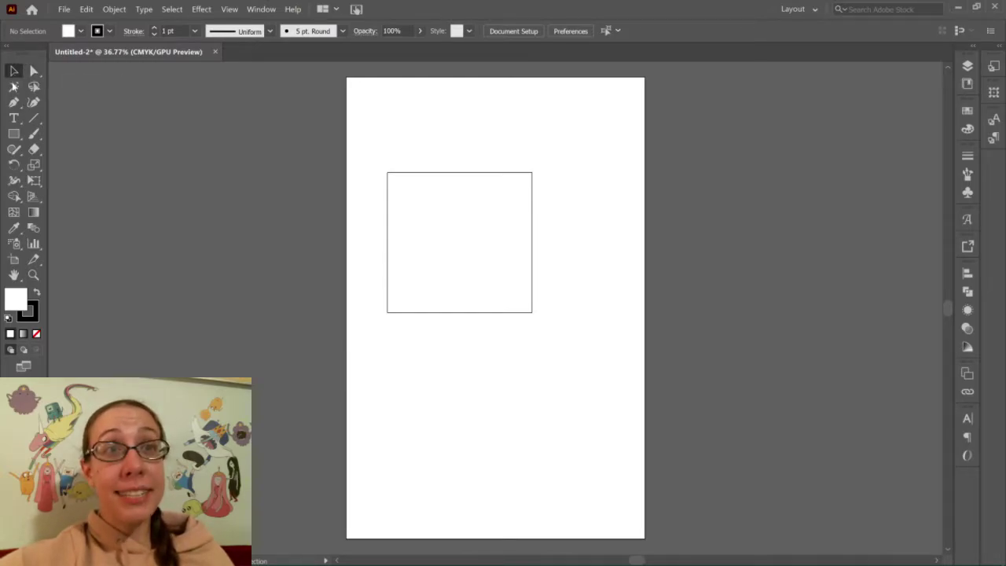
Move the rectangle off the artboard, reposition it so it slightly overlaps the artboard's left edge, and deselect it.
{"action": "left_click", "coordinate": [472, 227]}
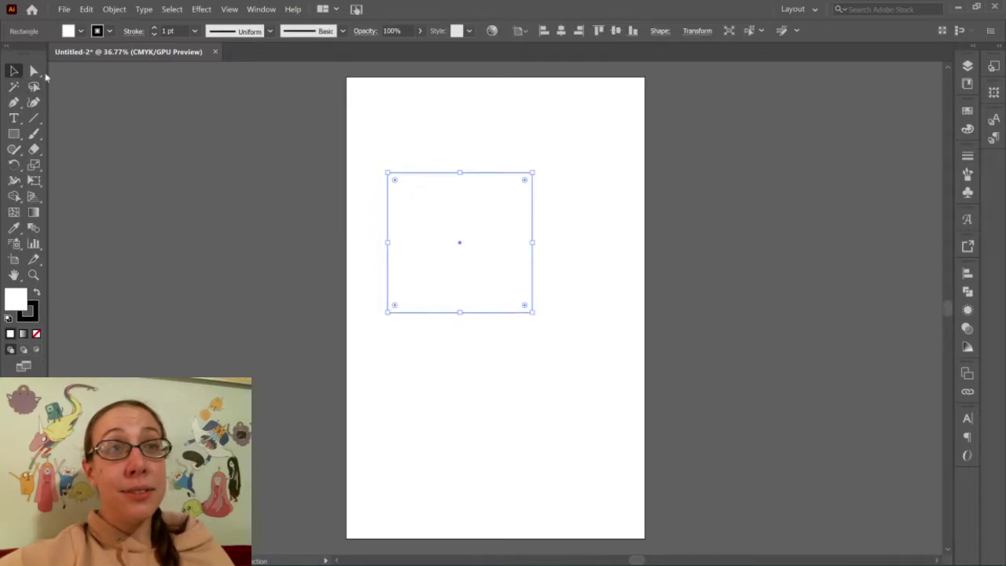
{"action": "left_click_drag", "start_coordinate": [514, 217], "coordinate": [227, 189]}
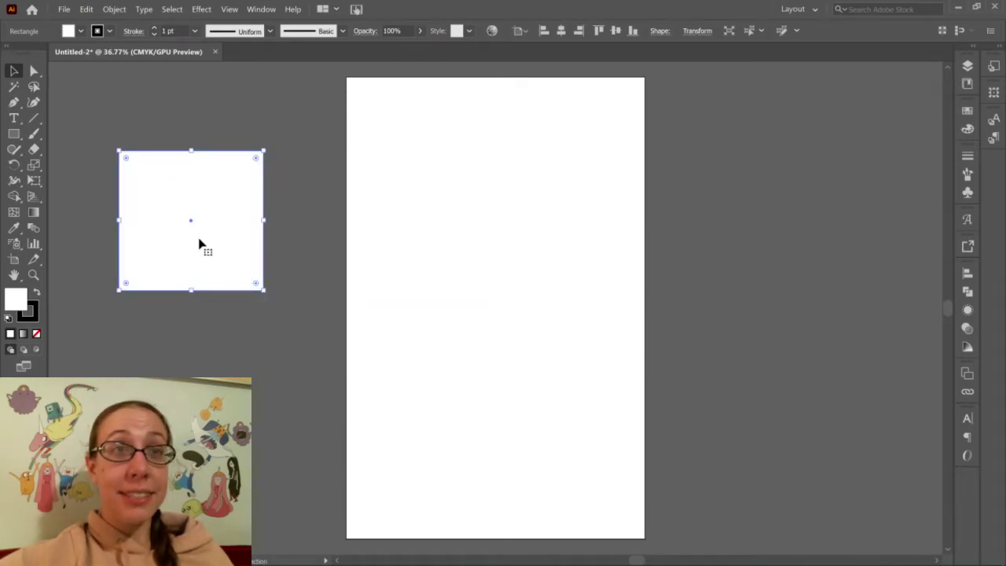
{"action": "left_click", "coordinate": [215, 302]}
{"action": "left_click", "coordinate": [179, 247]}
{"action": "left_click_drag", "start_coordinate": [179, 273], "coordinate": [268, 304]}
{"action": "left_click", "coordinate": [305, 338]}
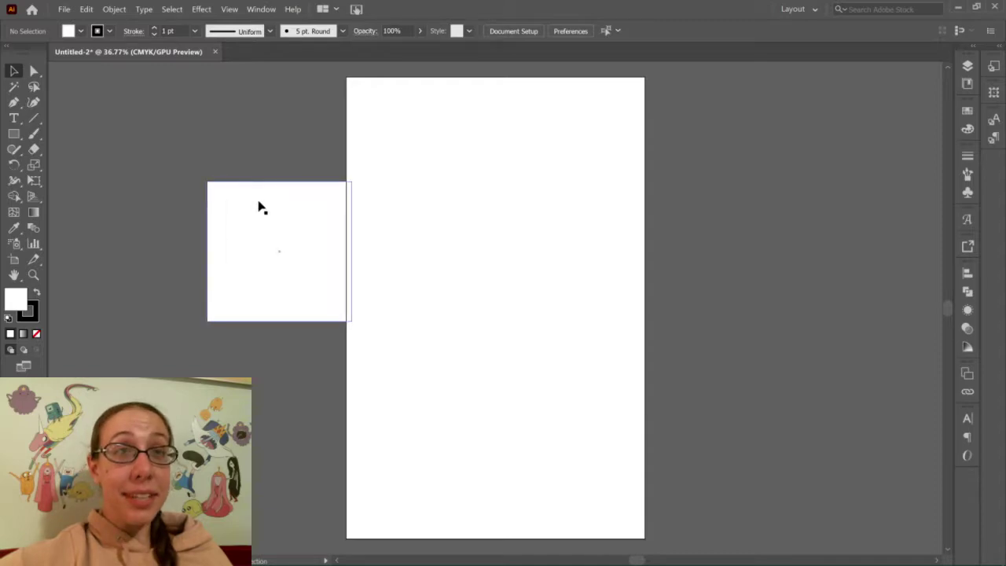
Reshape the rectangle into an irregular quadrilateral by moving its four corner anchors individually with the Direct Selection tool, and deselect it.
{"action": "left_click", "coordinate": [34, 72]}
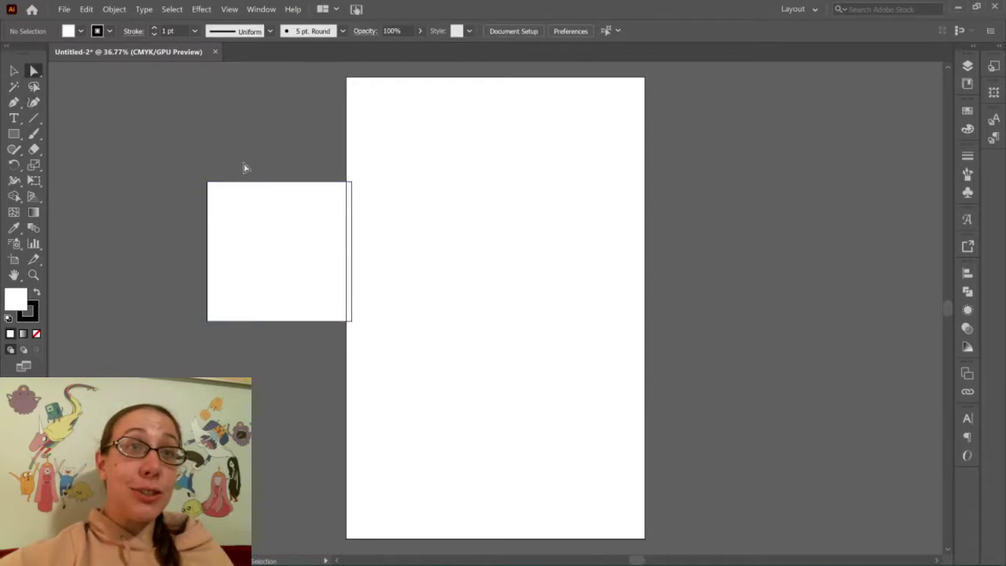
{"action": "left_click", "coordinate": [208, 185]}
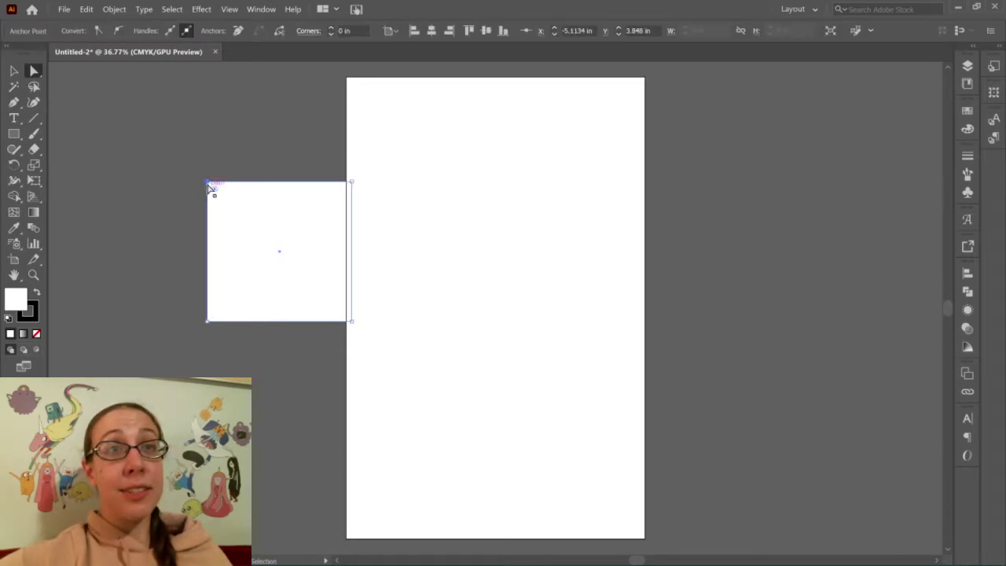
{"action": "left_click", "coordinate": [354, 184]}
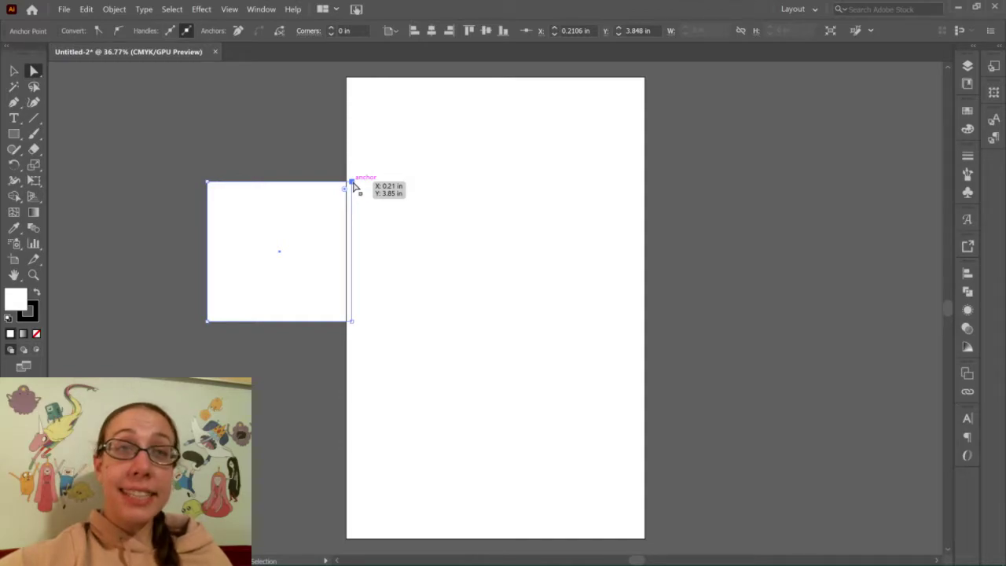
{"action": "left_click_drag", "start_coordinate": [353, 184], "coordinate": [376, 246]}
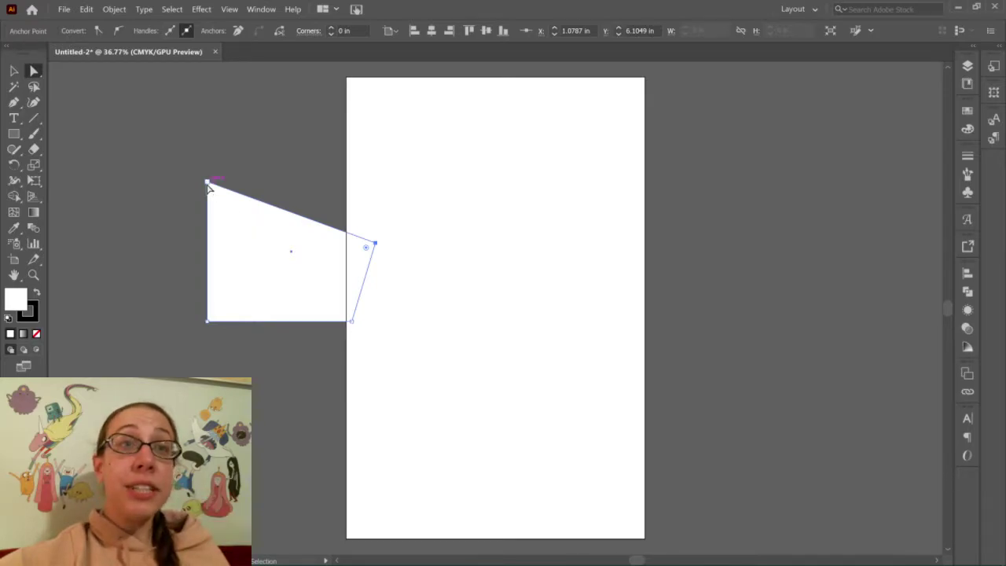
{"action": "left_click_drag", "start_coordinate": [208, 186], "coordinate": [165, 234]}
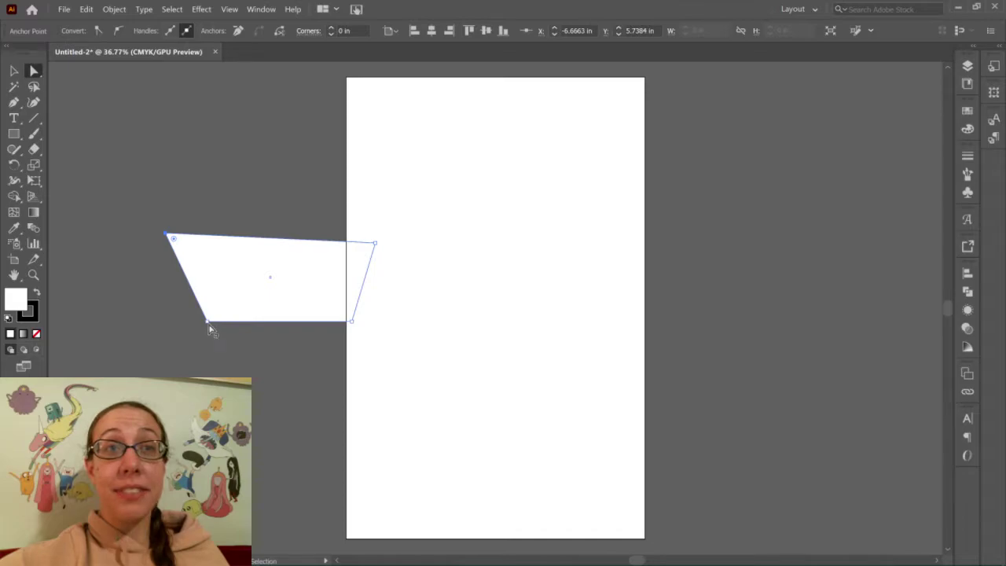
{"action": "left_click_drag", "start_coordinate": [207, 323], "coordinate": [168, 327]}
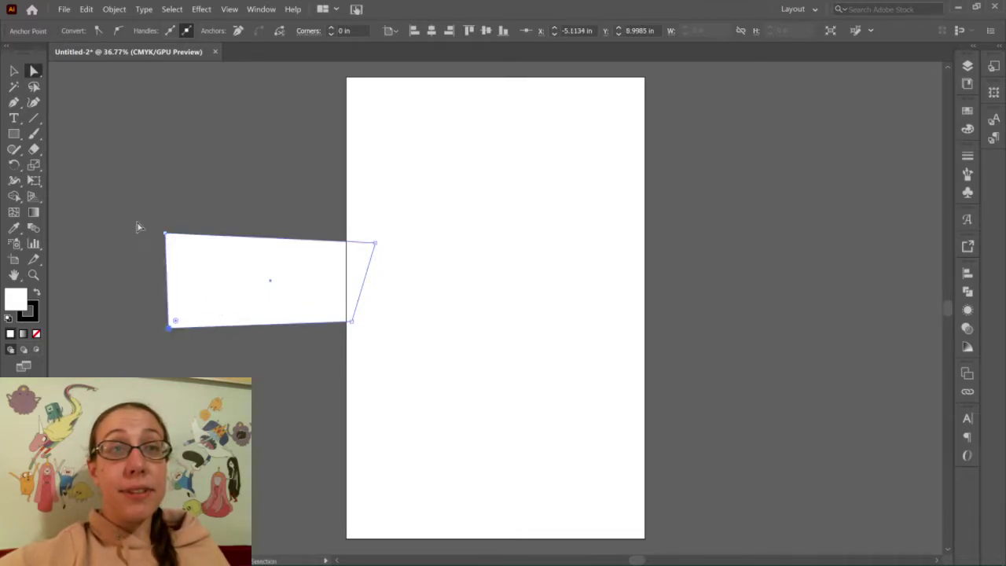
{"action": "left_click_drag", "start_coordinate": [354, 326], "coordinate": [376, 326]}
{"action": "left_click_drag", "start_coordinate": [376, 243], "coordinate": [376, 171]}
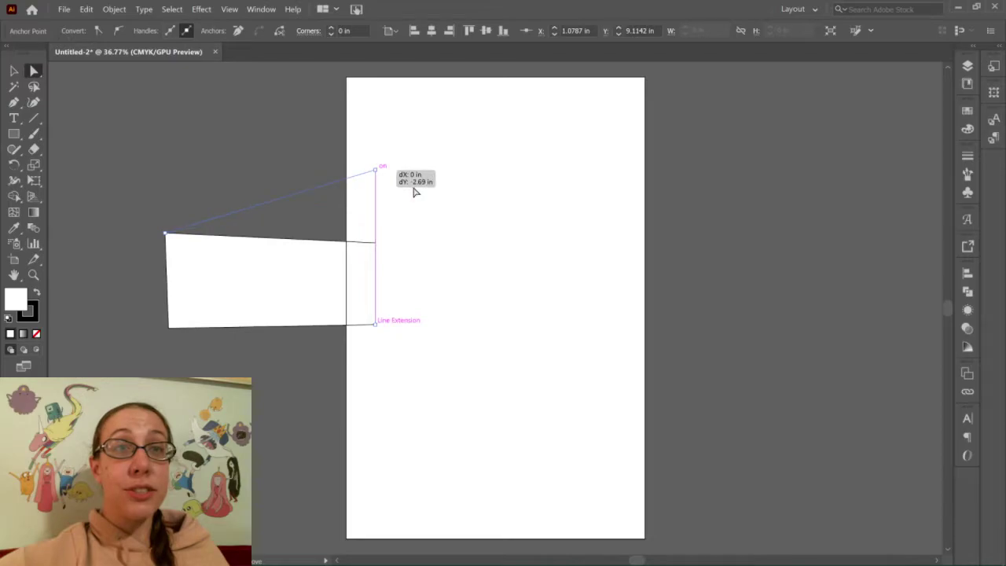
{"action": "left_click", "coordinate": [414, 190]}
Draw a circle in the right part of the artboard's upper half with the Ellipse tool.
{"action": "left_click_drag", "start_coordinate": [13, 134], "coordinate": [73, 168]}
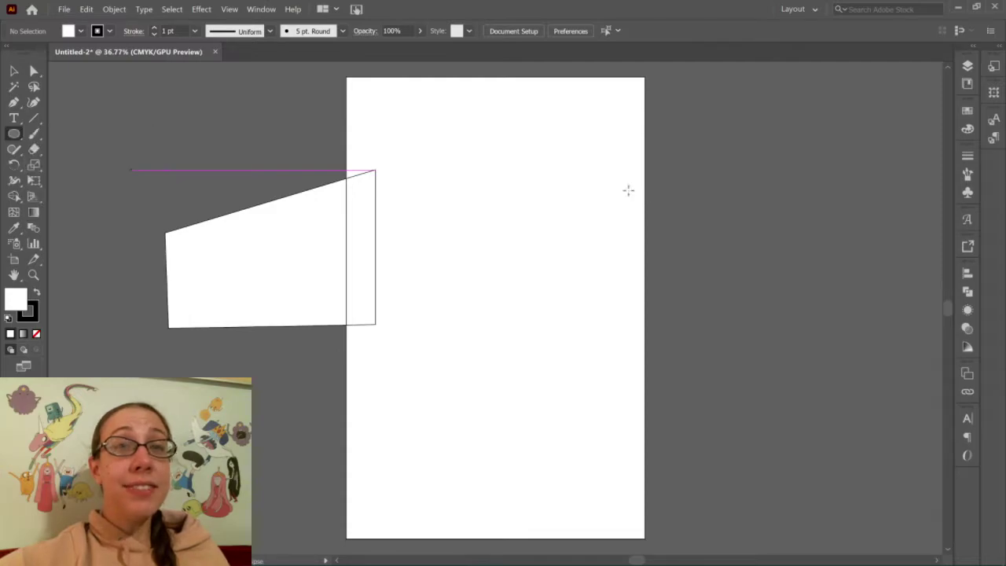
{"action": "left_click", "coordinate": [14, 135]}
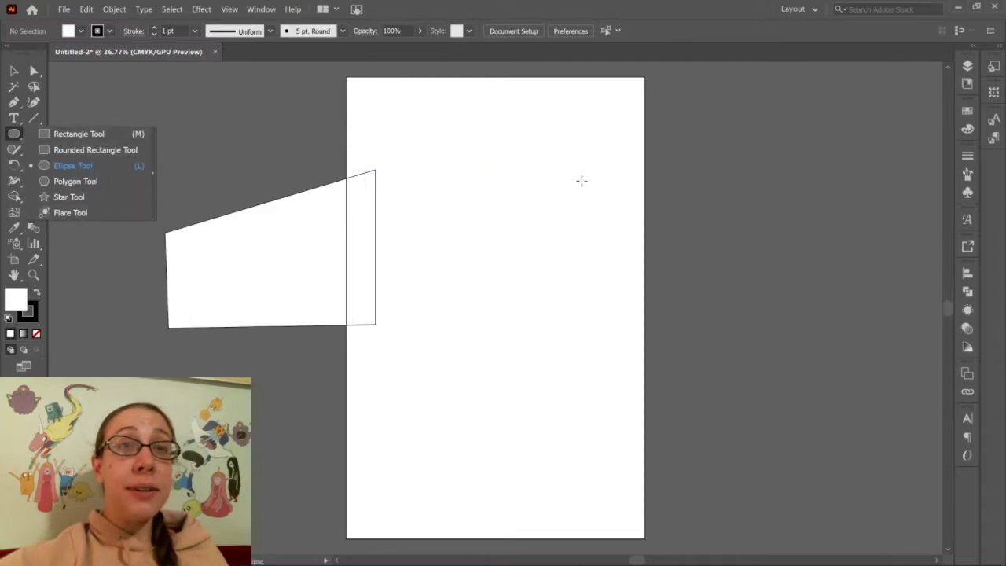
{"action": "left_click_drag", "start_coordinate": [495, 198], "coordinate": [607, 311]}
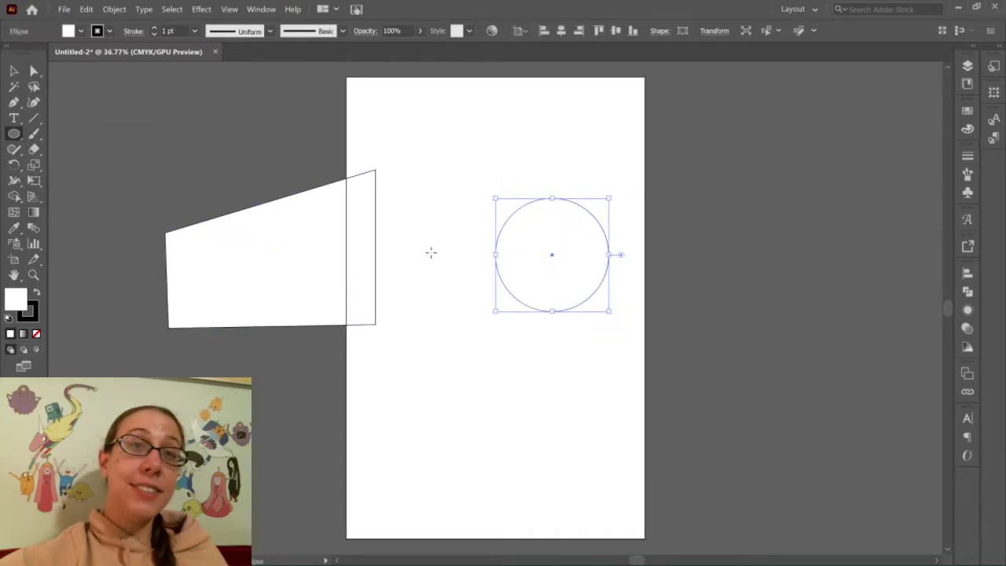
Draw a tall, narrow ellipse between the quadrilateral and the circle, and delete it.
{"action": "left_click_drag", "start_coordinate": [430, 250], "coordinate": [448, 353]}
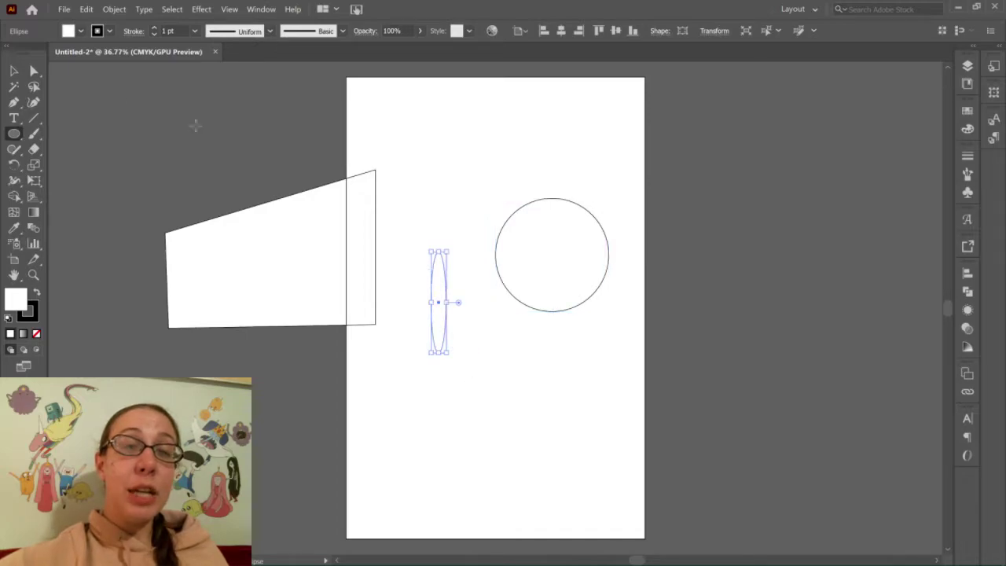
{"action": "left_click", "coordinate": [13, 70]}
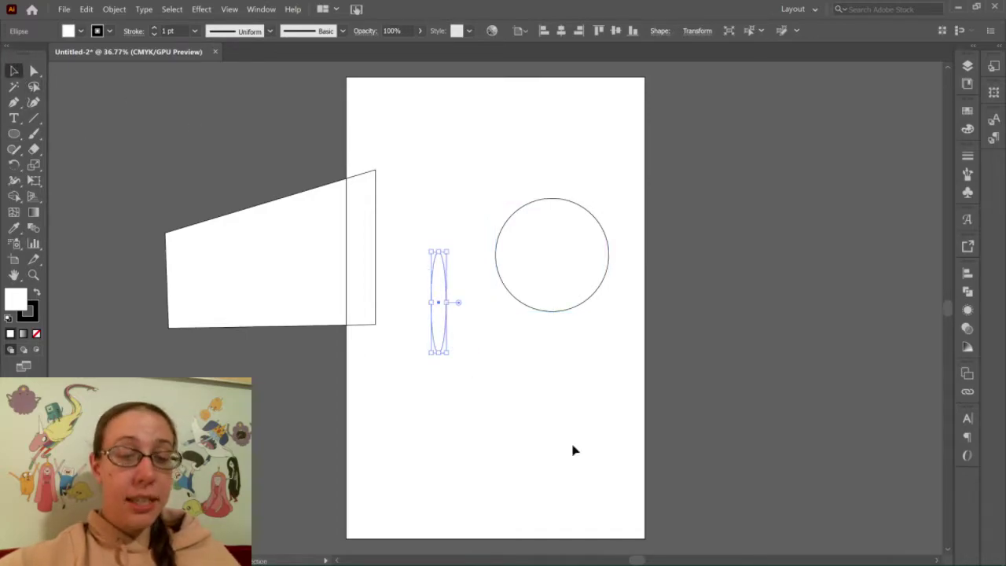
{"action": "key", "text": "Delete"}
Move the circle to the artboard's horizontal centre, and shift the quadrilateral's upper-right corner to about X 1.37 in, Y 4.13 in.
{"action": "left_click_drag", "start_coordinate": [533, 240], "coordinate": [476, 222]}
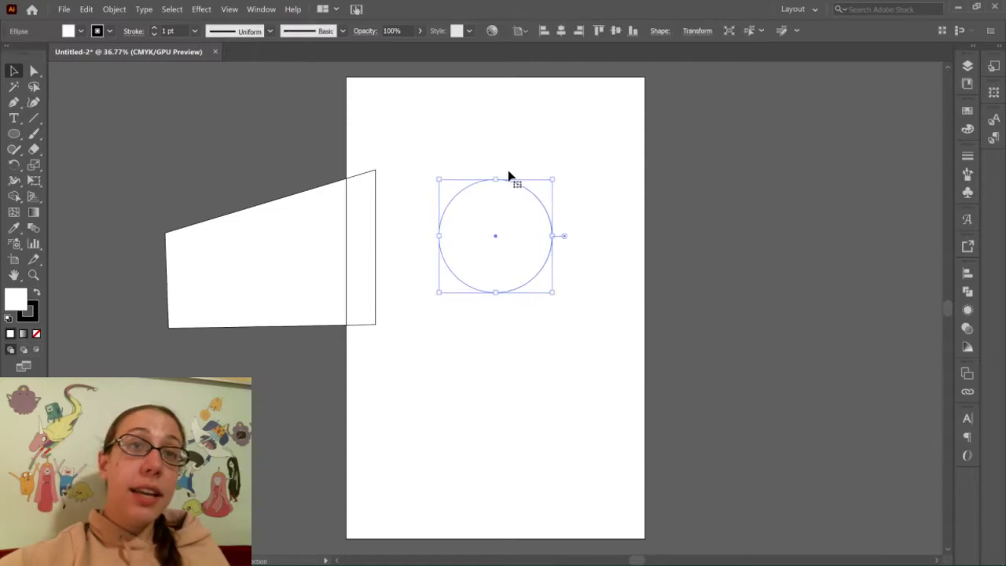
{"action": "left_click", "coordinate": [34, 70]}
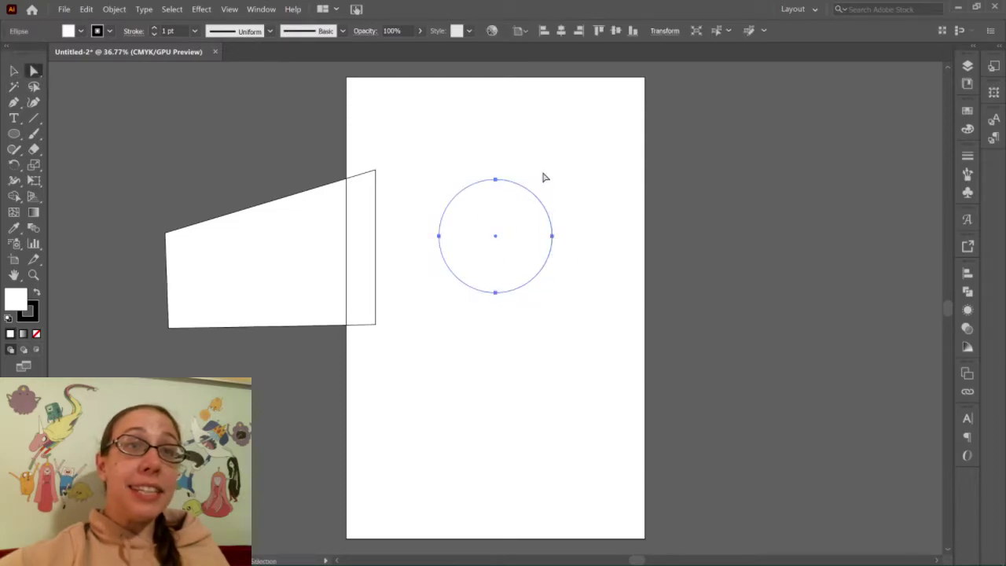
{"action": "left_click", "coordinate": [496, 181]}
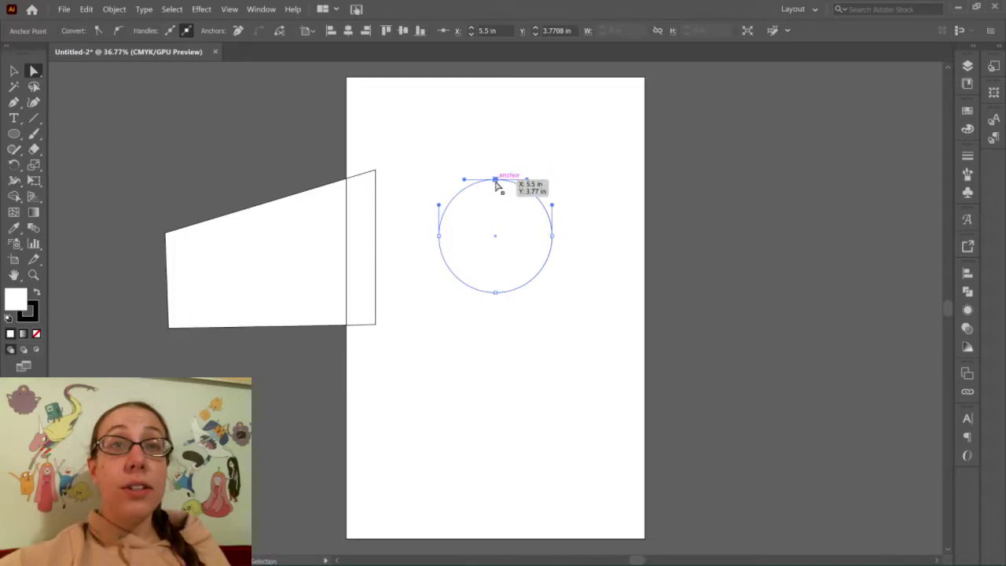
{"action": "left_click_drag", "start_coordinate": [379, 169], "coordinate": [383, 191]}
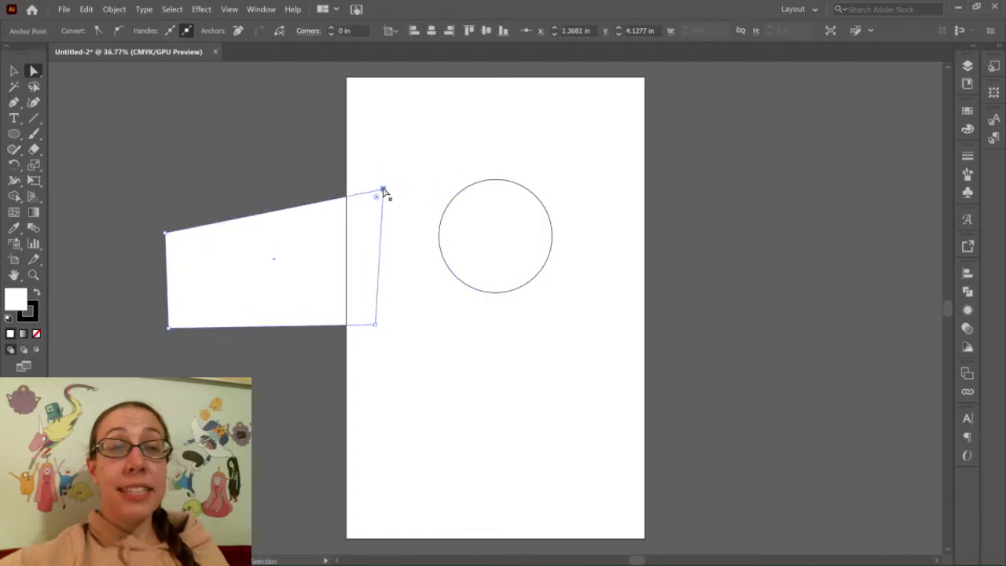
Raise the circle's top anchor to about X 5.6 in, Y 2.25 in, lengthen its right handle, and extend the right anchor's handles.
{"action": "left_click", "coordinate": [495, 181]}
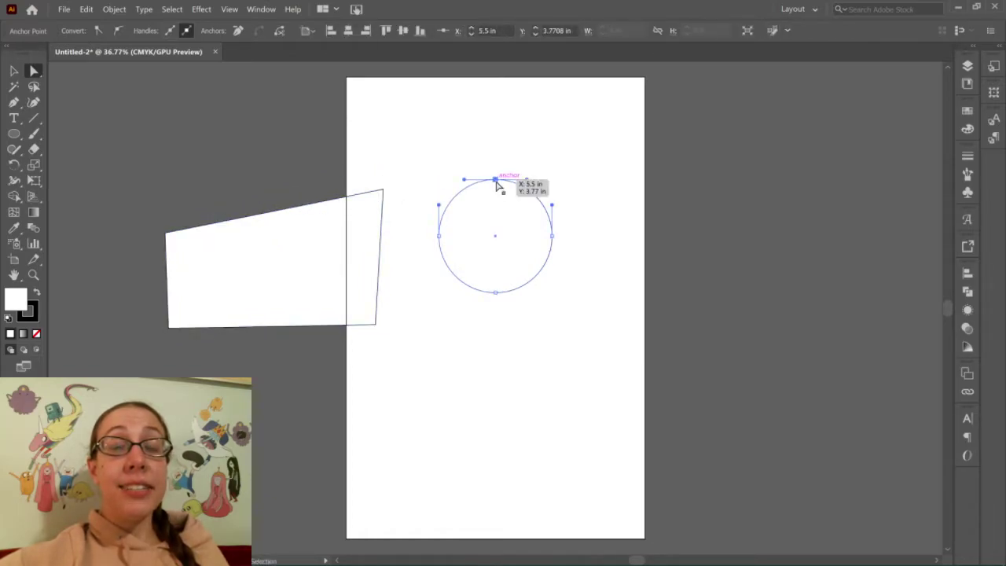
{"action": "left_click_drag", "start_coordinate": [496, 181], "coordinate": [499, 139]}
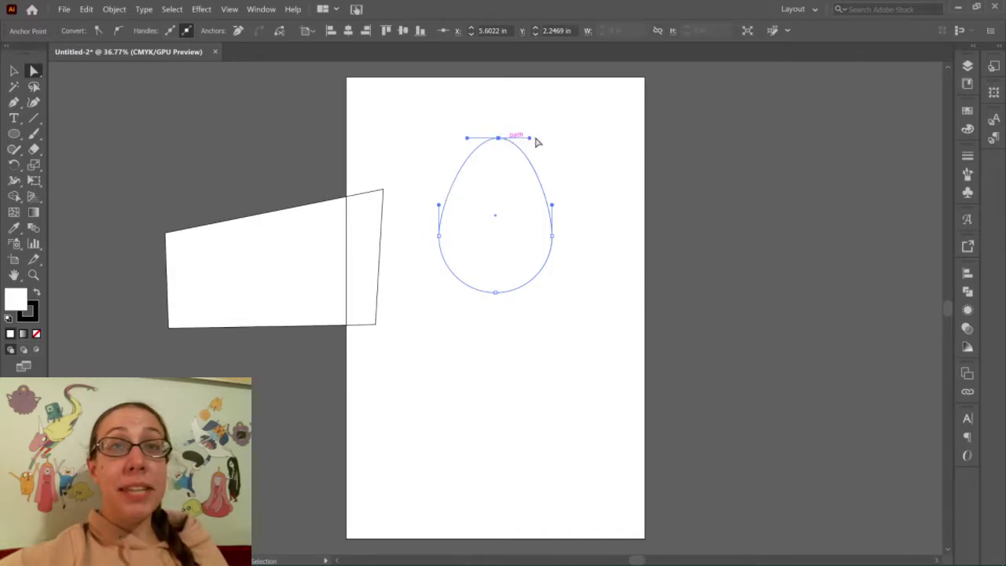
{"action": "left_click_drag", "start_coordinate": [531, 137], "coordinate": [612, 134]}
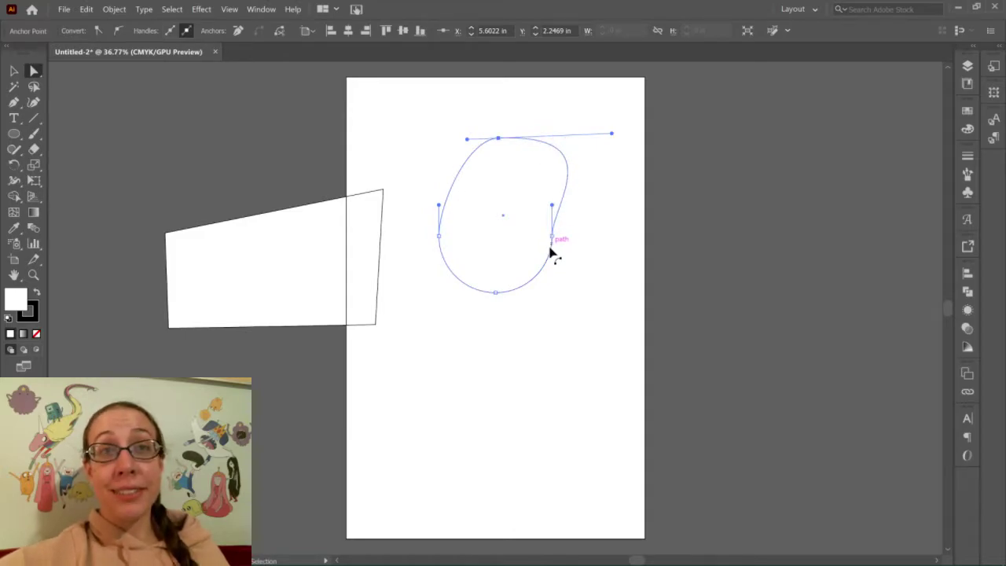
{"action": "left_click_drag", "start_coordinate": [552, 238], "coordinate": [550, 180]}
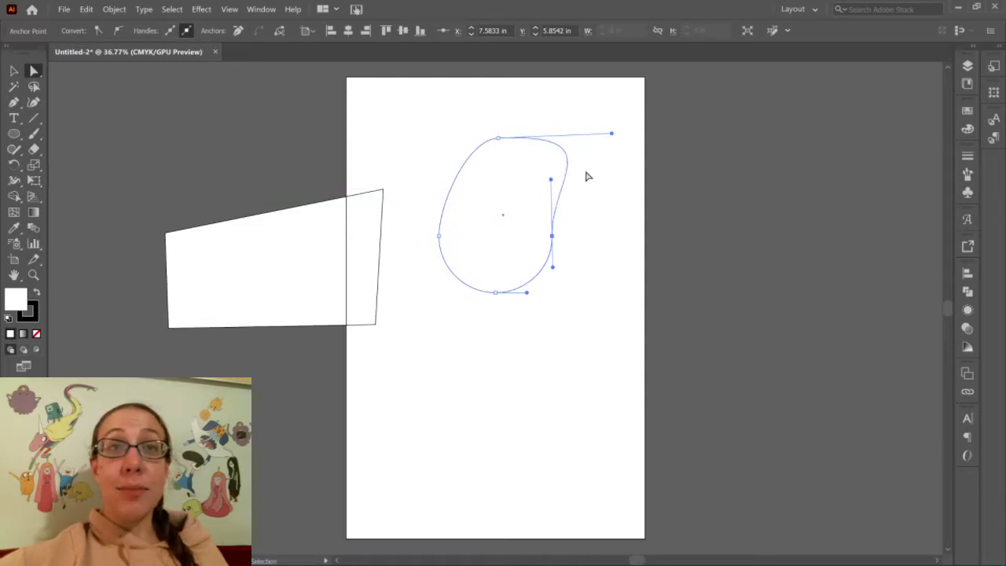
{"action": "left_click_drag", "start_coordinate": [554, 270], "coordinate": [554, 278]}
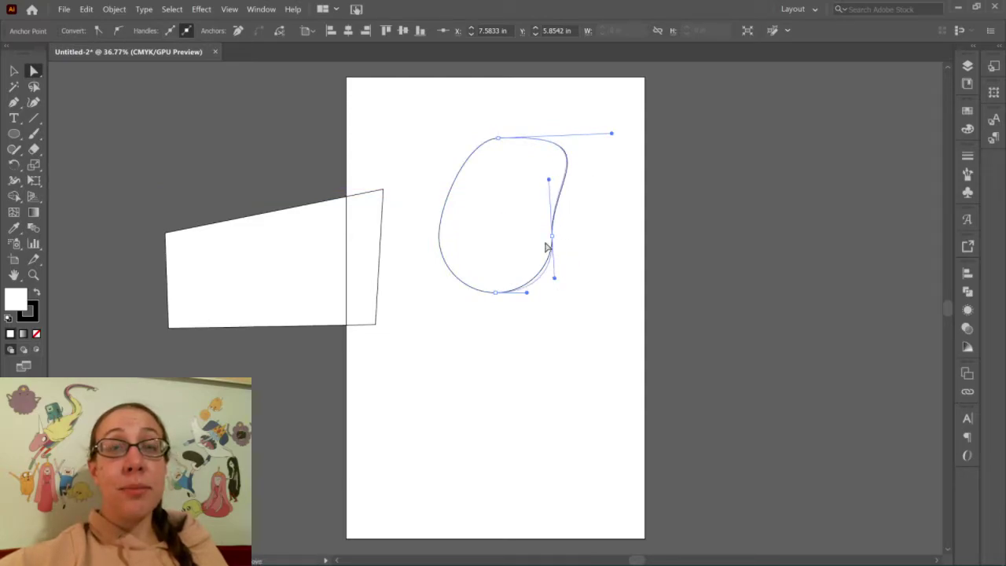
Stretch the top anchor's left handle far outward so the shape bulges on both upper sides, and deselect it.
{"action": "left_click", "coordinate": [498, 139]}
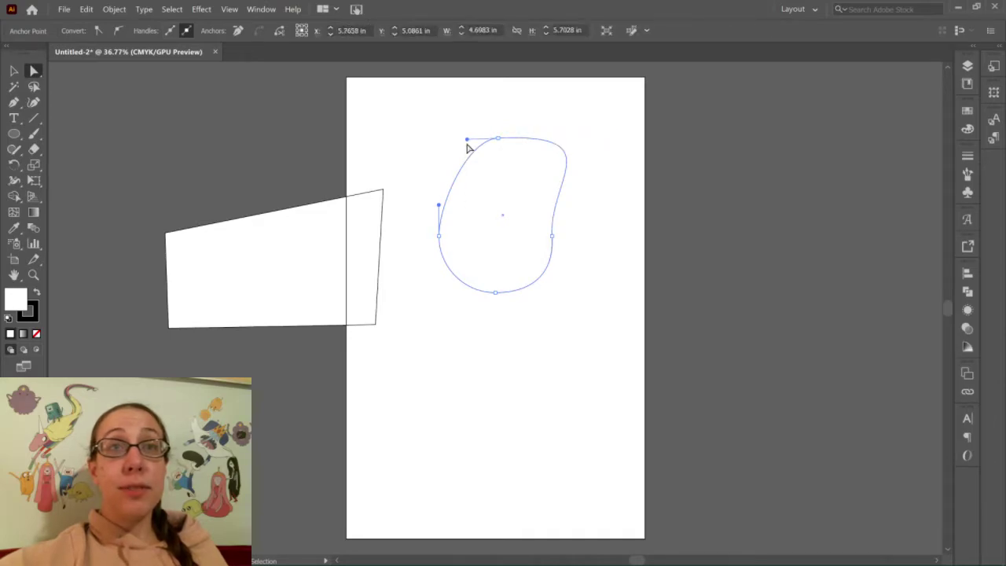
{"action": "left_click", "coordinate": [467, 146]}
{"action": "left_click", "coordinate": [499, 140]}
{"action": "left_click_drag", "start_coordinate": [498, 142], "coordinate": [378, 137]}
{"action": "left_click", "coordinate": [573, 197]}
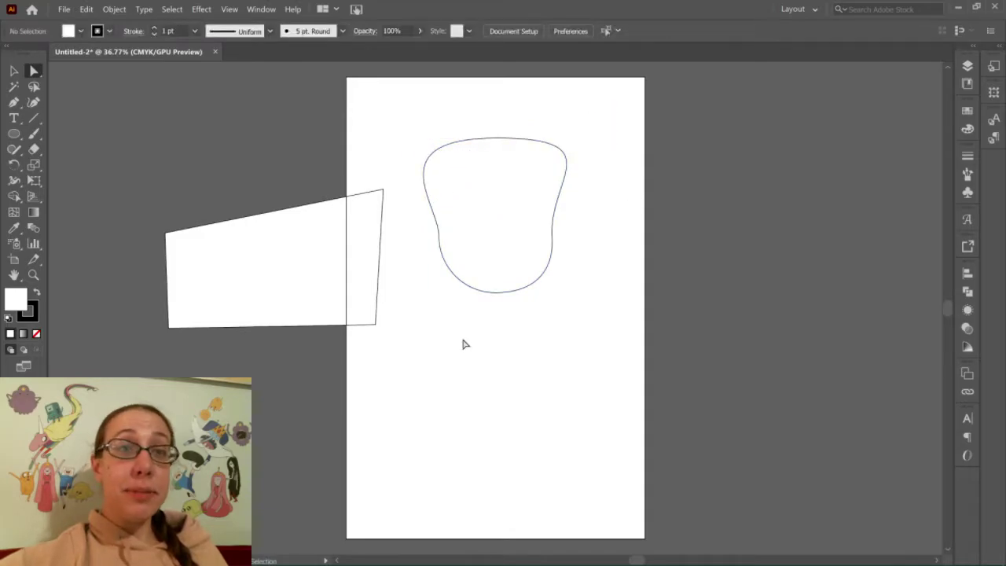
Move the whole quadrilateral with the Selection tool so it overlaps the curved shape on the artboard.
{"action": "left_click", "coordinate": [15, 72]}
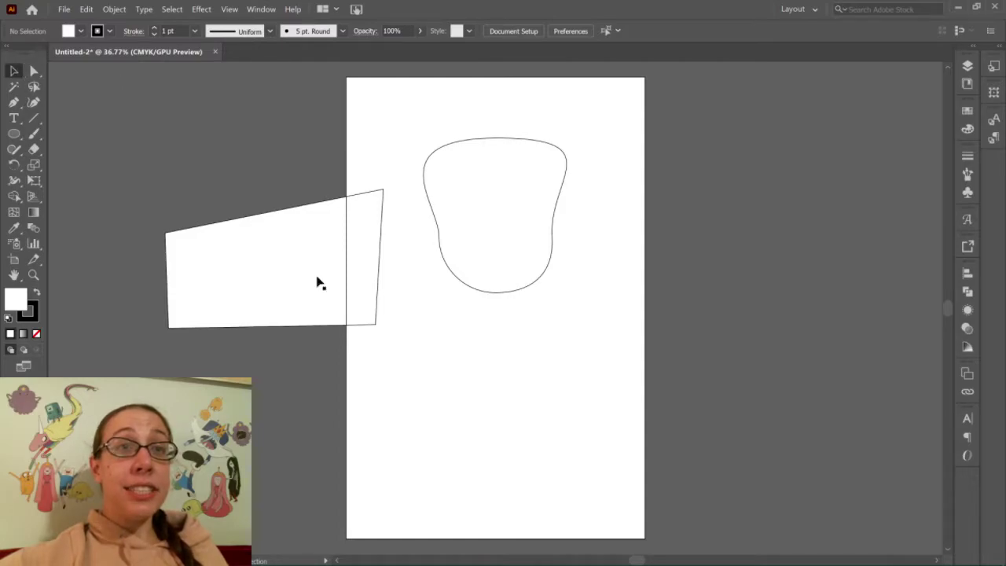
{"action": "left_click_drag", "start_coordinate": [325, 274], "coordinate": [465, 273]}
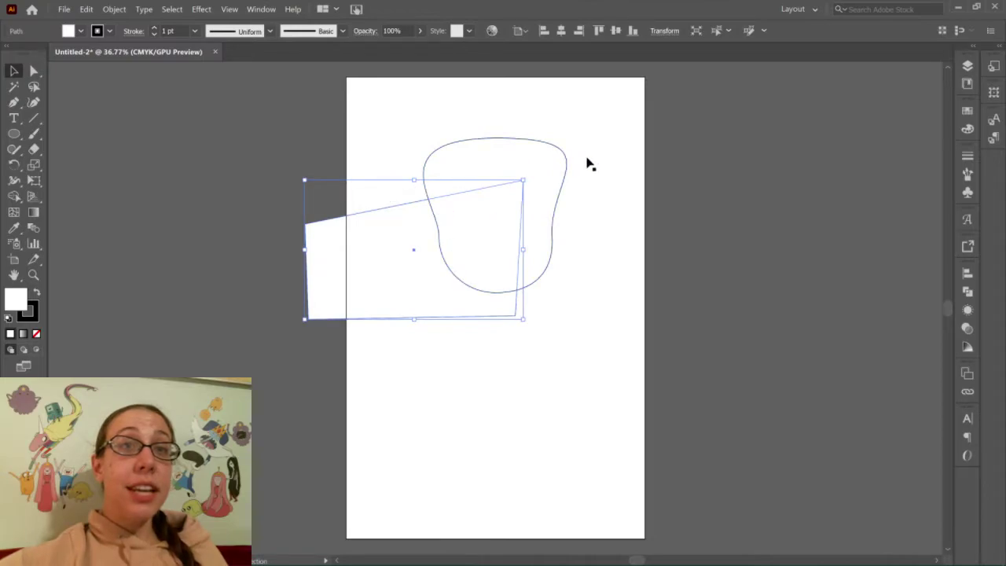
Raise the curved shape's top anchor to about X 5.72 in, Y 1.68 in with the Direct Selection tool.
{"action": "left_click", "coordinate": [621, 228]}
{"action": "left_click", "coordinate": [34, 72]}
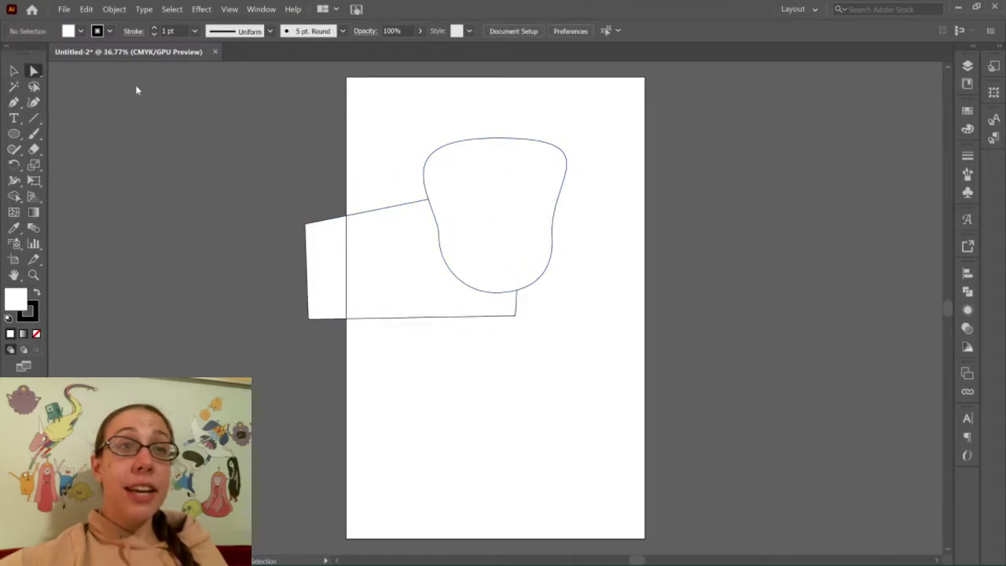
{"action": "left_click", "coordinate": [500, 139]}
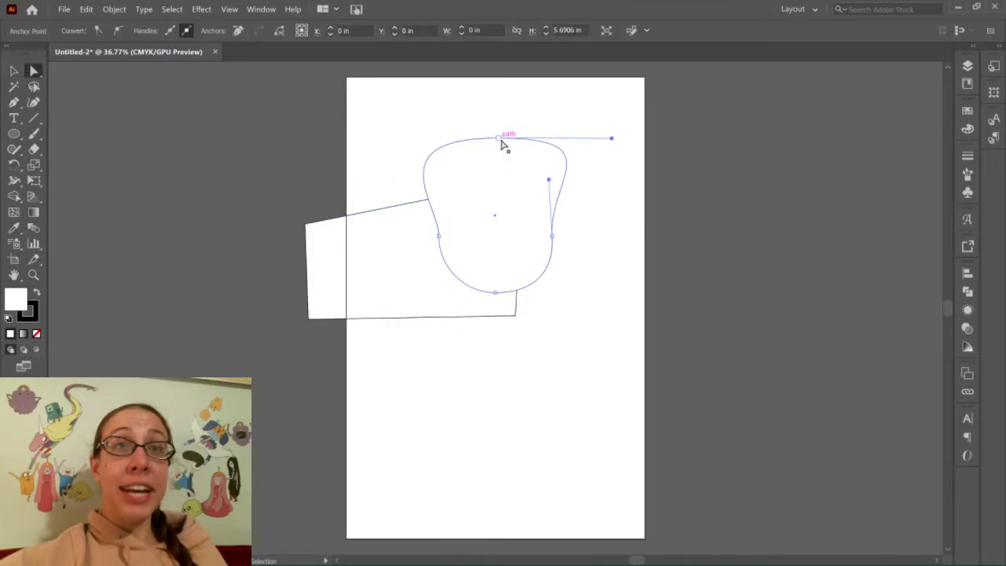
{"action": "left_click_drag", "start_coordinate": [499, 139], "coordinate": [502, 123]}
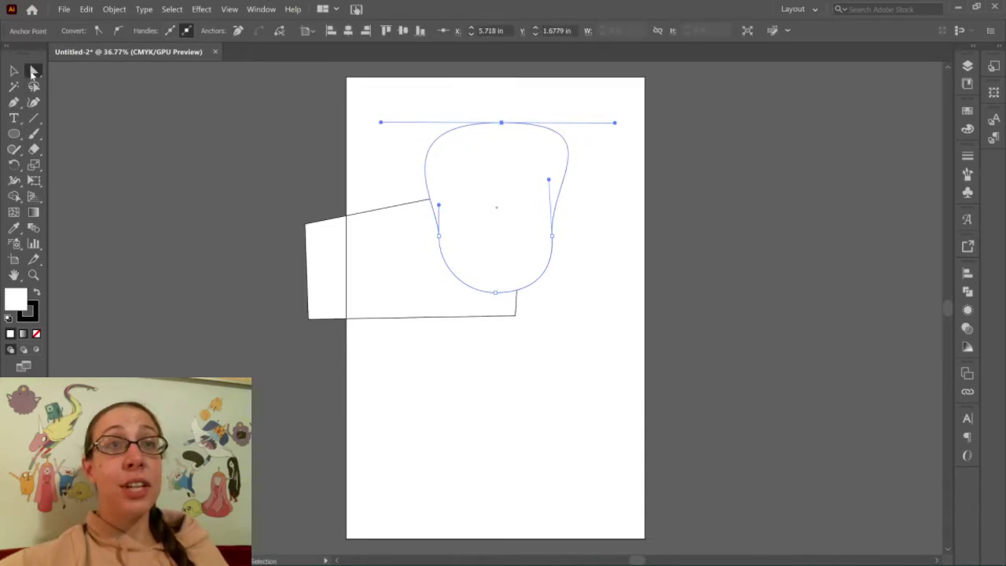
{"action": "left_click", "coordinate": [34, 71]}
{"action": "left_click", "coordinate": [489, 191]}
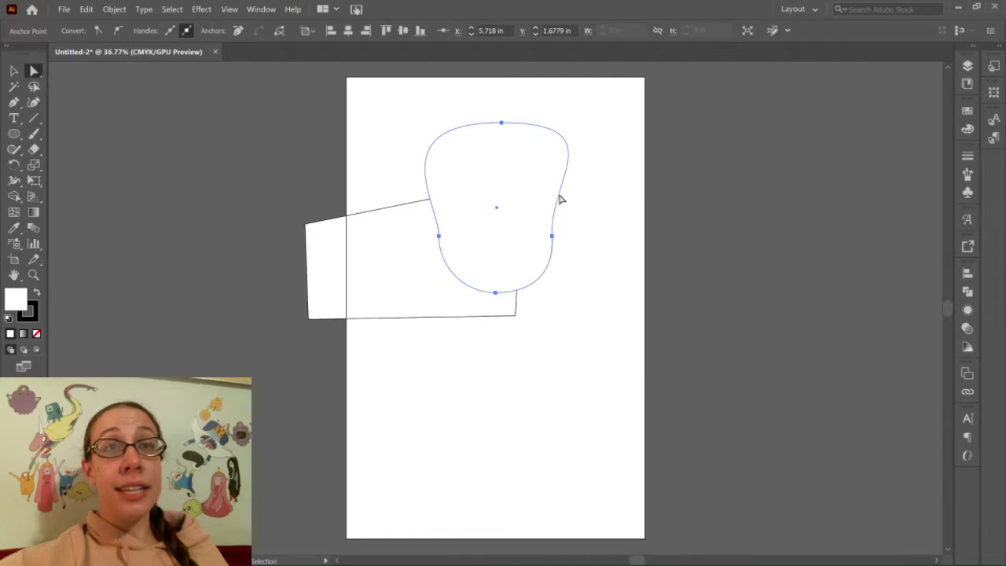
{"action": "left_click", "coordinate": [552, 236]}
{"action": "left_click", "coordinate": [586, 291]}
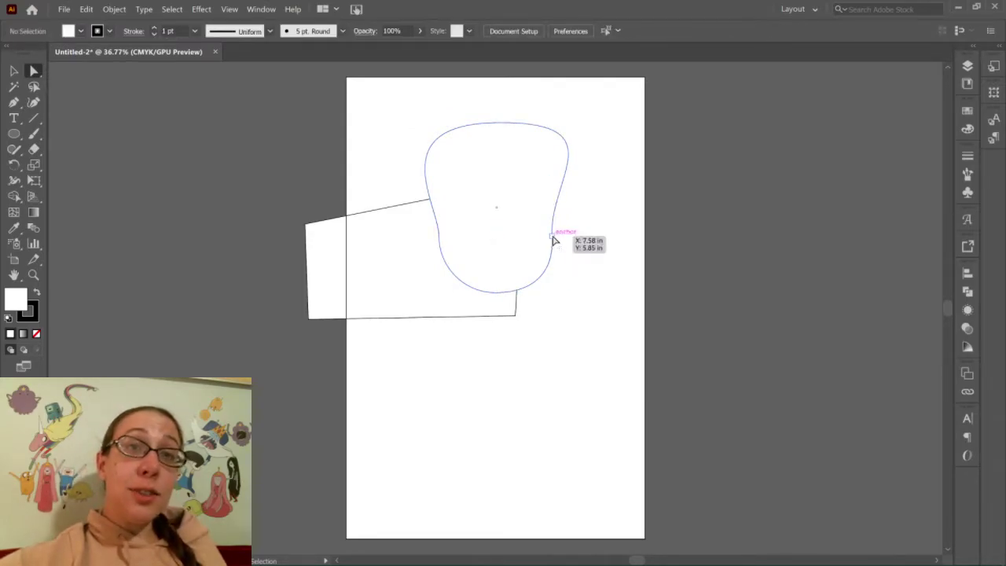
{"action": "left_click", "coordinate": [552, 237]}
{"action": "left_click", "coordinate": [496, 293], "text": "shift"}
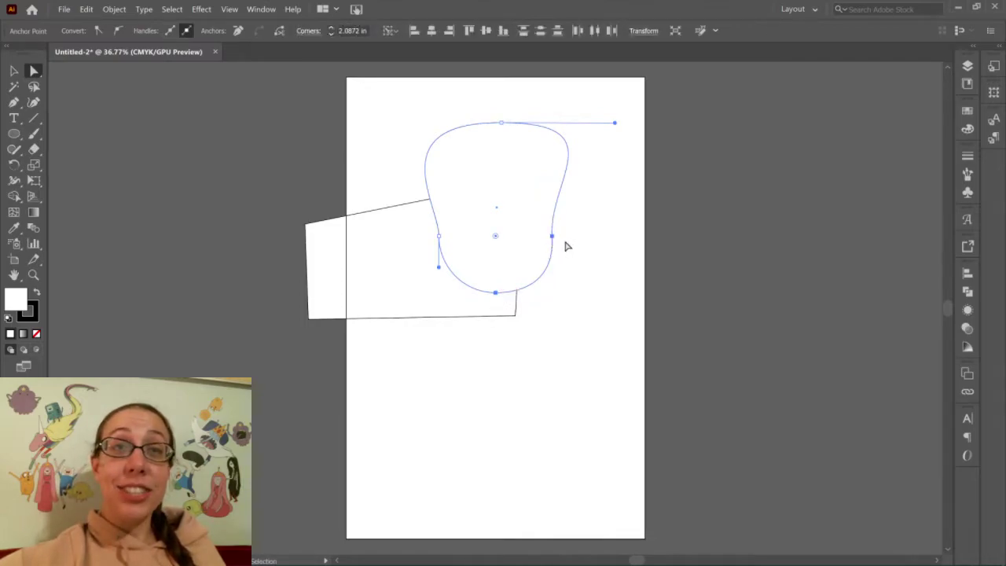
{"action": "left_click", "coordinate": [564, 244]}
Move the curved shape's right and bottom anchors together toward the artboard's lower right, stretching the shape diagonally, and deselect it.
{"action": "left_click", "coordinate": [553, 239]}
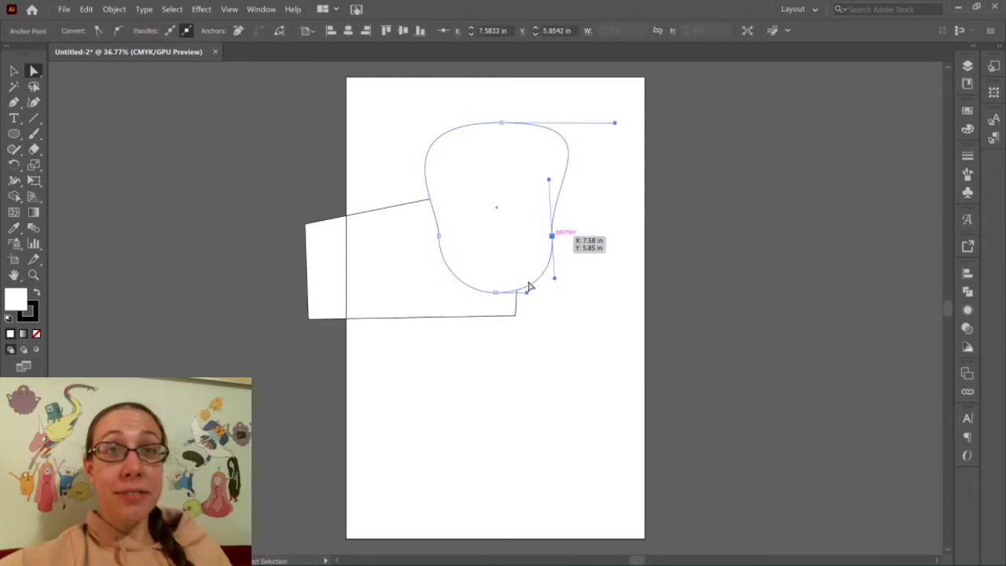
{"action": "left_click", "coordinate": [496, 294], "text": "shift"}
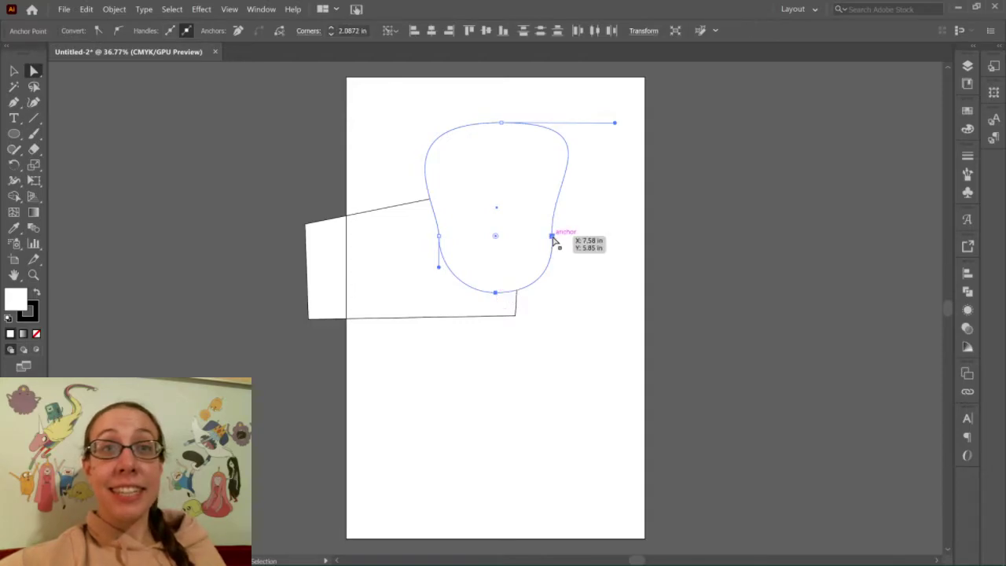
{"action": "left_click_drag", "start_coordinate": [557, 247], "coordinate": [630, 392]}
{"action": "left_click", "coordinate": [749, 218]}
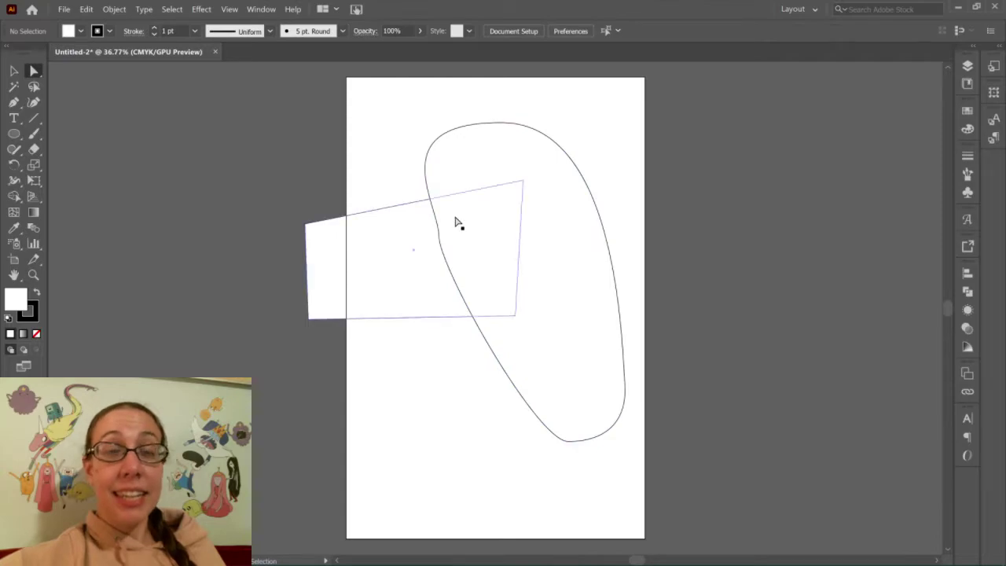
Select both upper corner anchors of the quadrilateral and raise them together to just above the curved shape's top edge.
{"action": "left_click", "coordinate": [385, 284]}
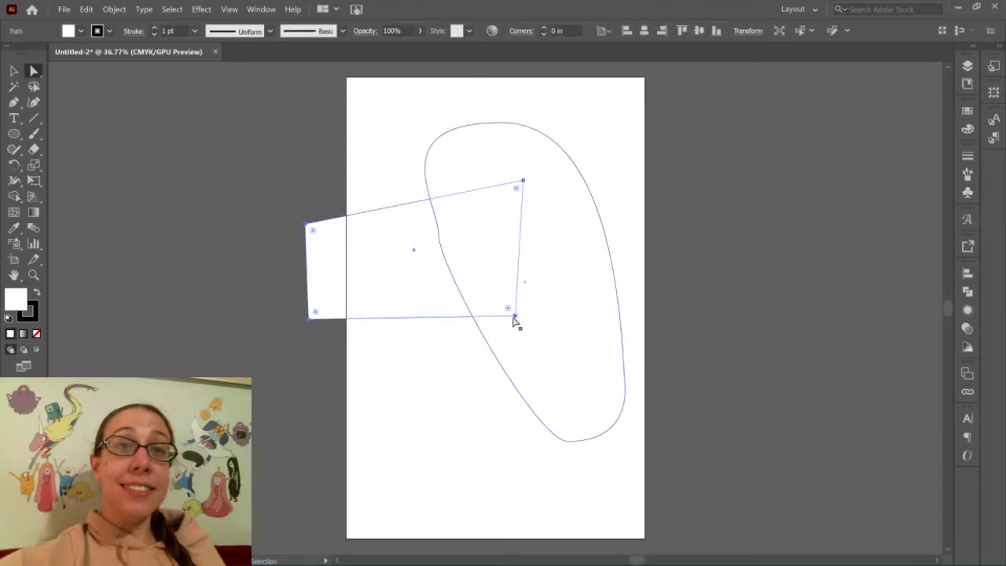
{"action": "left_click", "coordinate": [524, 182]}
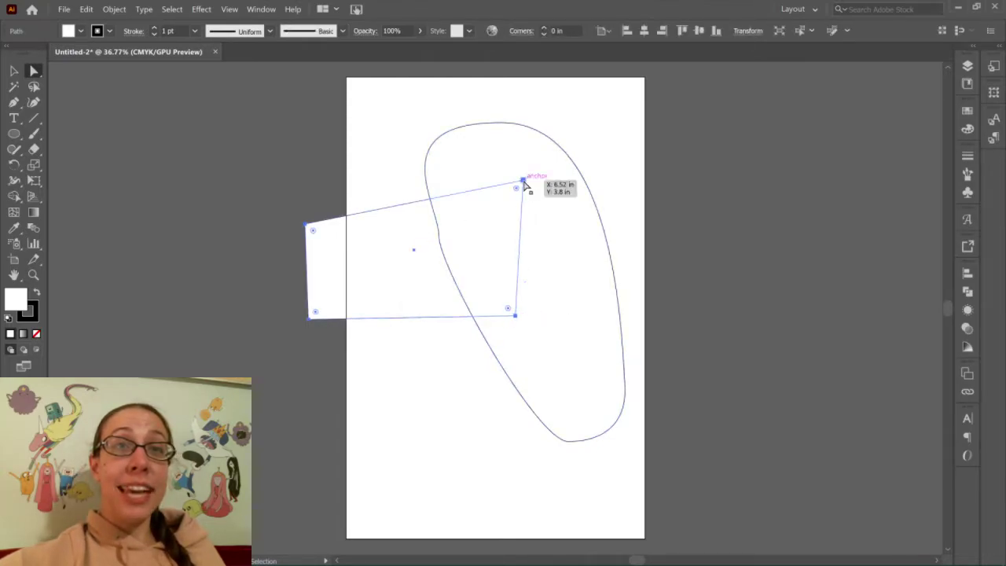
{"action": "left_click", "coordinate": [306, 225], "text": "shift"}
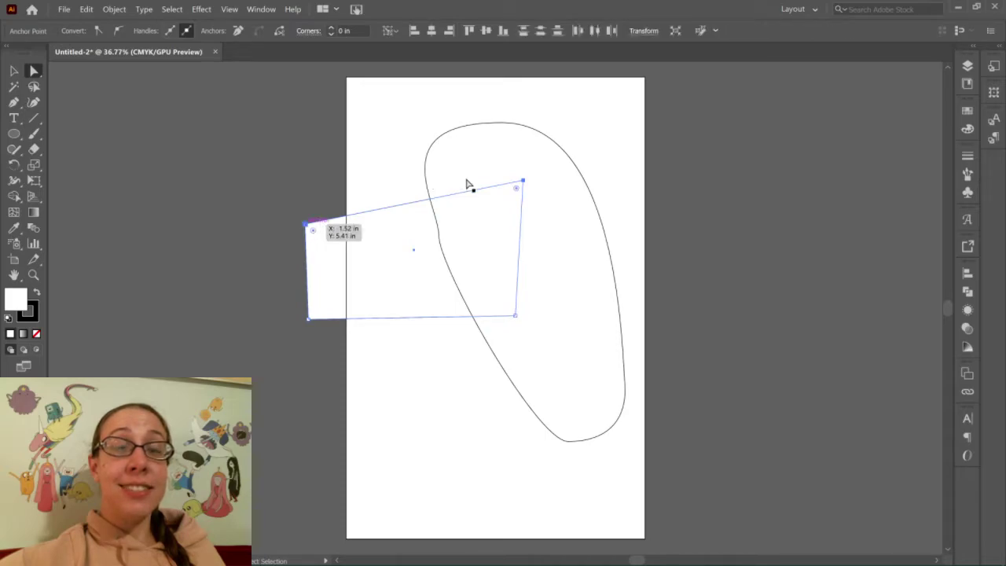
{"action": "left_click_drag", "start_coordinate": [522, 183], "coordinate": [526, 116]}
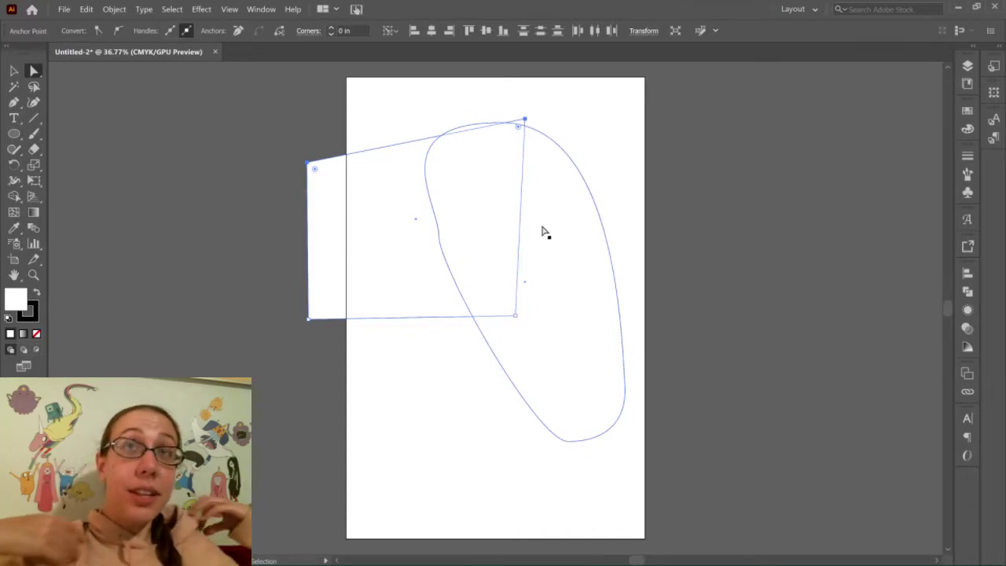
Delete the quadrilateral and the curved shape to clear the artboard.
{"action": "left_click", "coordinate": [19, 136]}
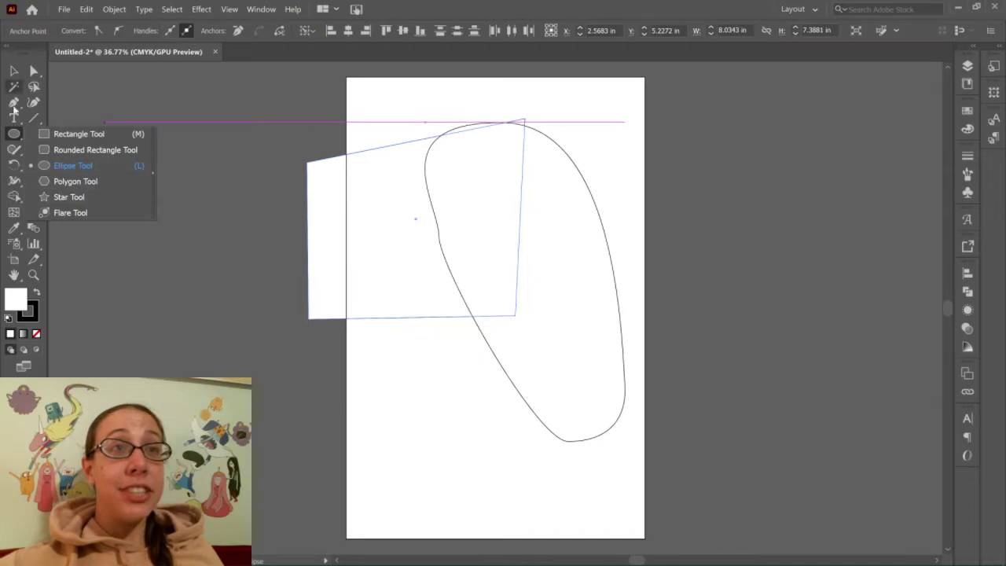
{"action": "left_click", "coordinate": [15, 135]}
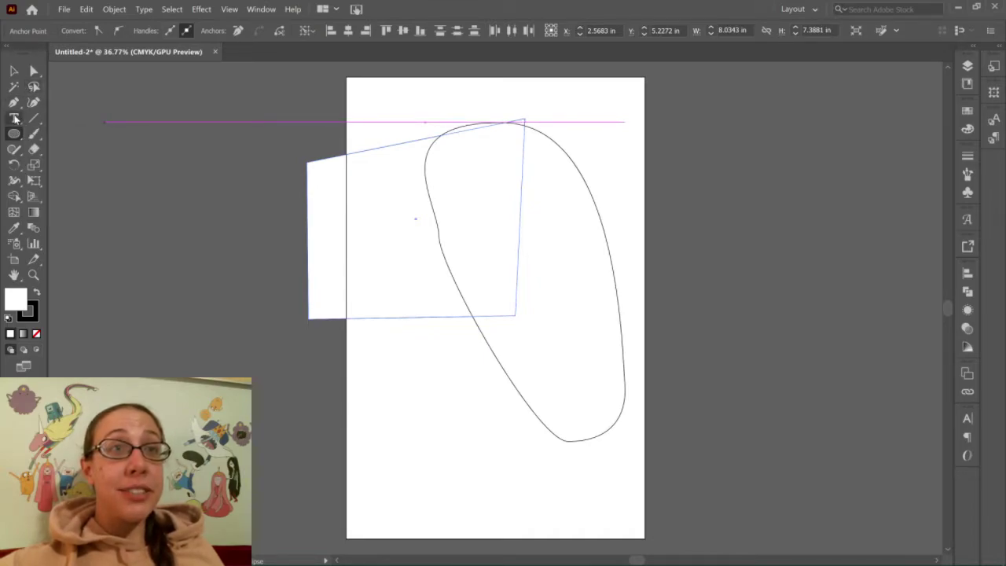
{"action": "left_click", "coordinate": [13, 71]}
{"action": "left_click_drag", "start_coordinate": [592, 335], "coordinate": [659, 442]}
{"action": "key", "text": "Delete"}
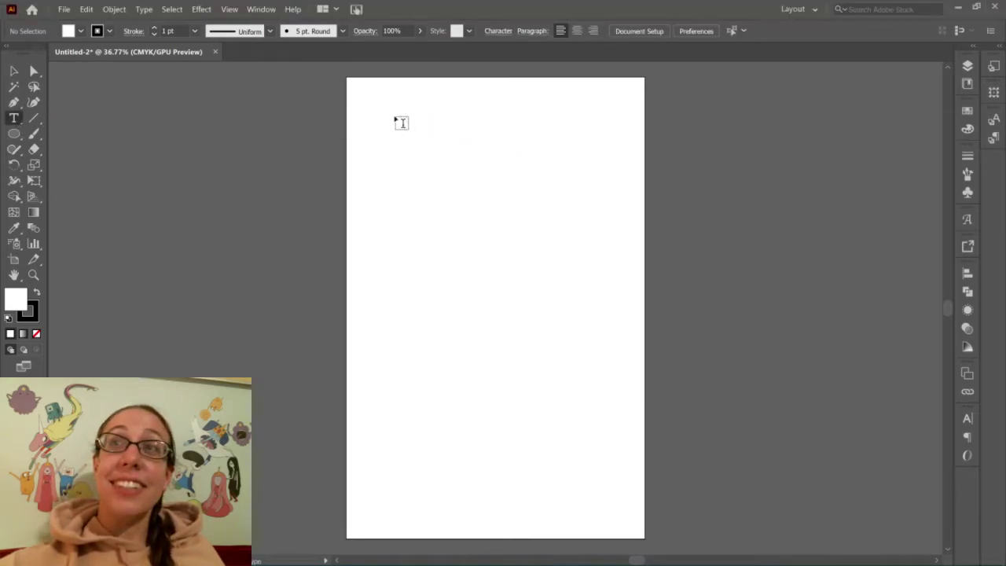
Create a text area spanning the upper artboard with lorem ipsum placeholder text and set its size to 72 pt.
{"action": "left_click_drag", "start_coordinate": [350, 84], "coordinate": [644, 262]}
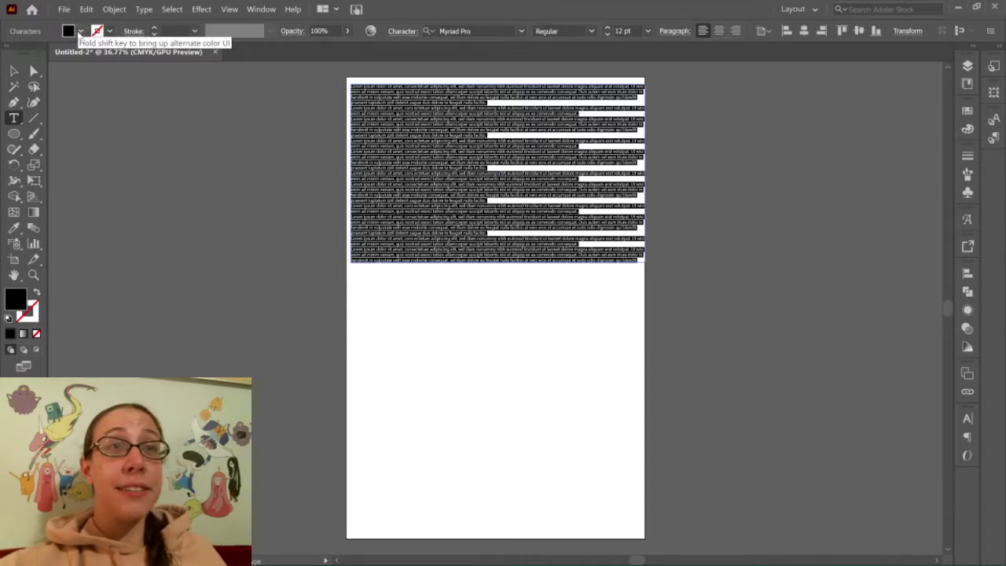
{"action": "left_click", "coordinate": [647, 32]}
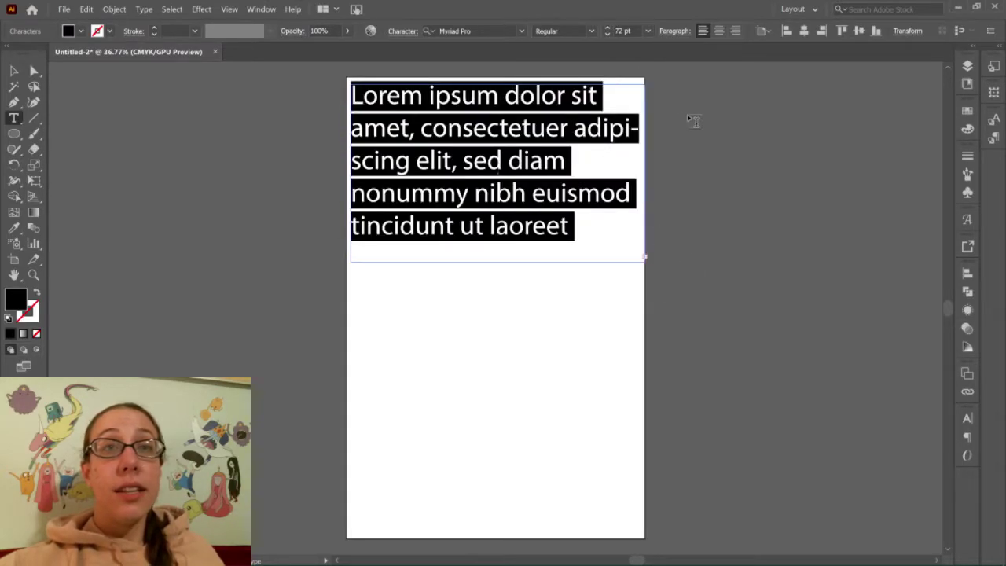
Preview fonts on the selected placeholder text and set it to Bosox Full.
{"action": "left_click", "coordinate": [521, 31]}
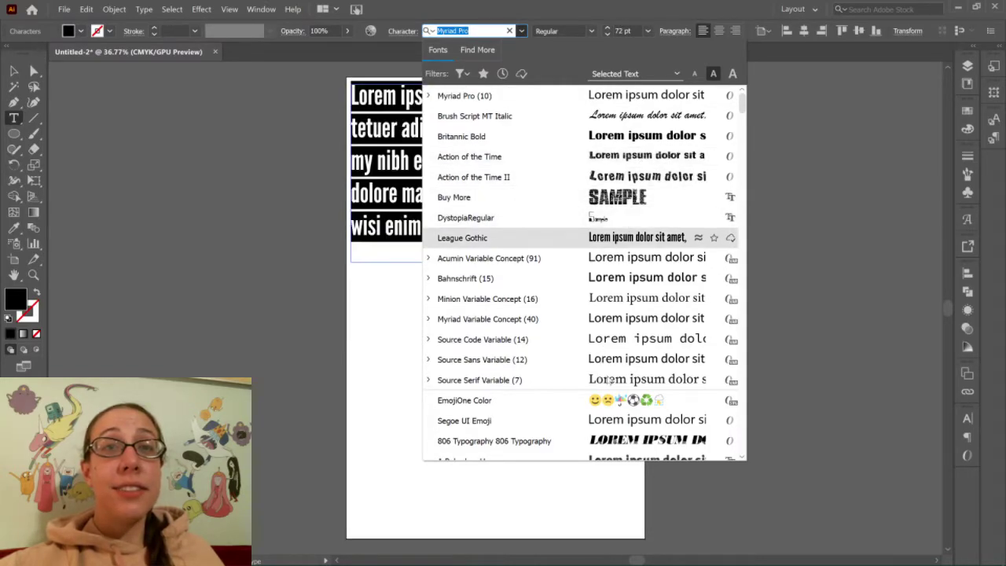
{"action": "scroll", "coordinate": [601, 379], "scroll_direction": "down", "scroll_amount": 5}
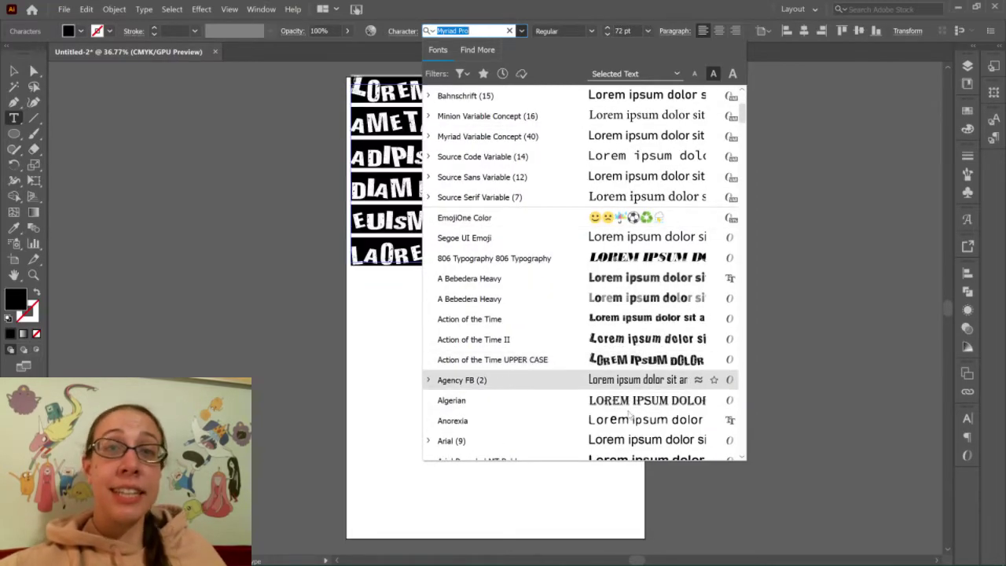
{"action": "scroll", "coordinate": [627, 438], "scroll_direction": "down", "scroll_amount": 3}
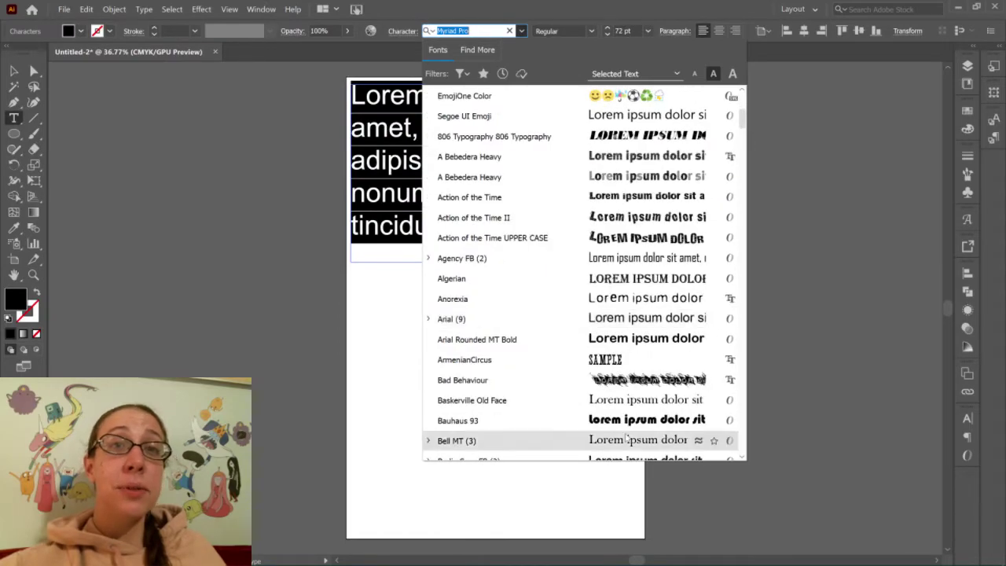
{"action": "scroll", "coordinate": [626, 438], "scroll_direction": "down", "scroll_amount": 2}
{"action": "scroll", "coordinate": [628, 437], "scroll_direction": "down", "scroll_amount": 1}
{"action": "scroll", "coordinate": [628, 437], "scroll_direction": "down", "scroll_amount": 1}
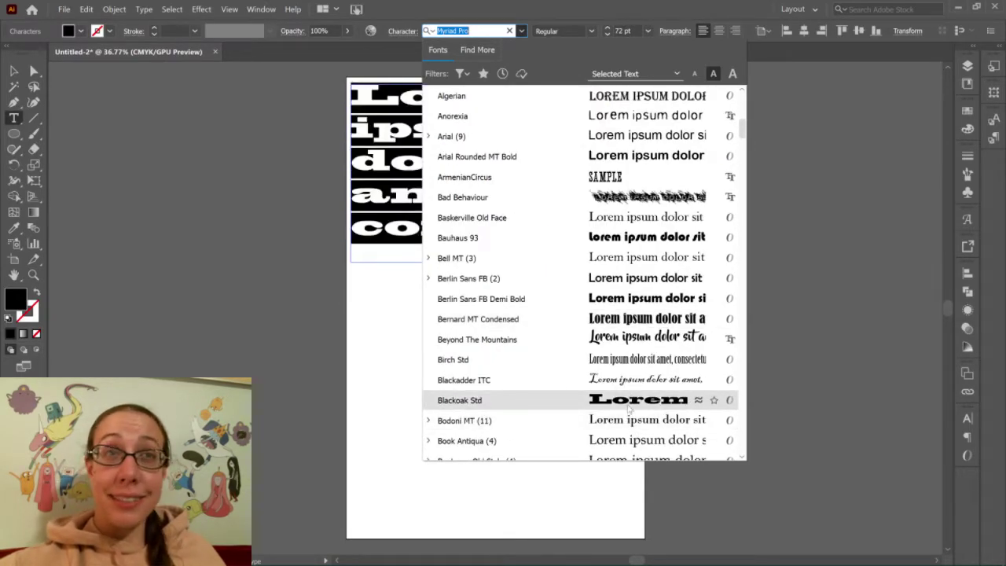
{"action": "scroll", "coordinate": [631, 413], "scroll_direction": "down", "scroll_amount": 1}
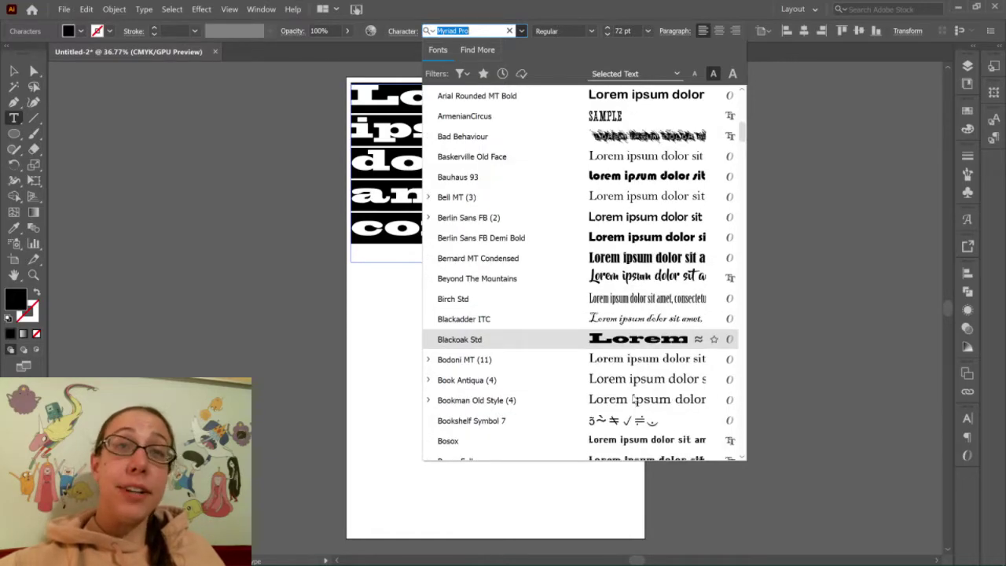
{"action": "scroll", "coordinate": [629, 401], "scroll_direction": "down", "scroll_amount": 1}
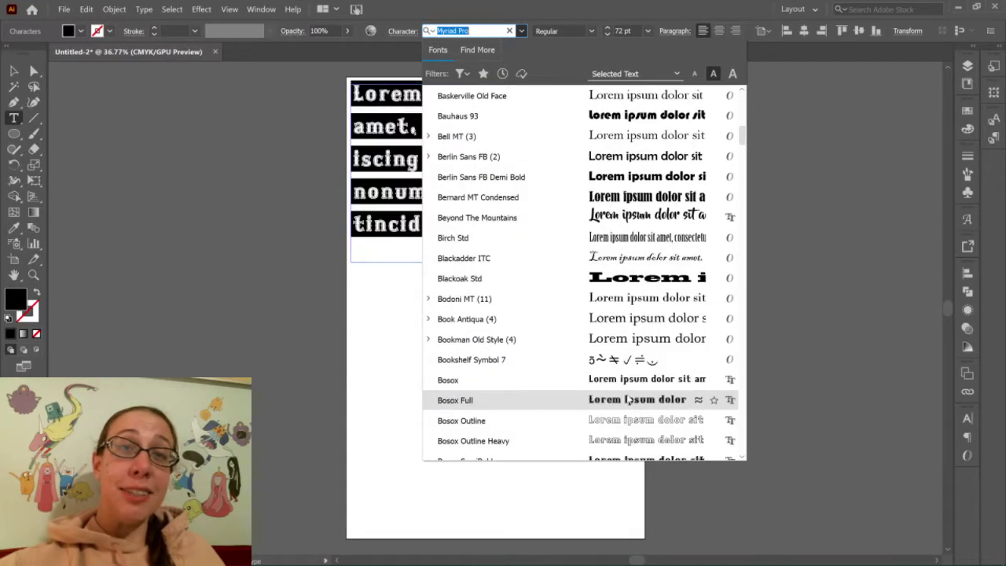
{"action": "left_click", "coordinate": [629, 401]}
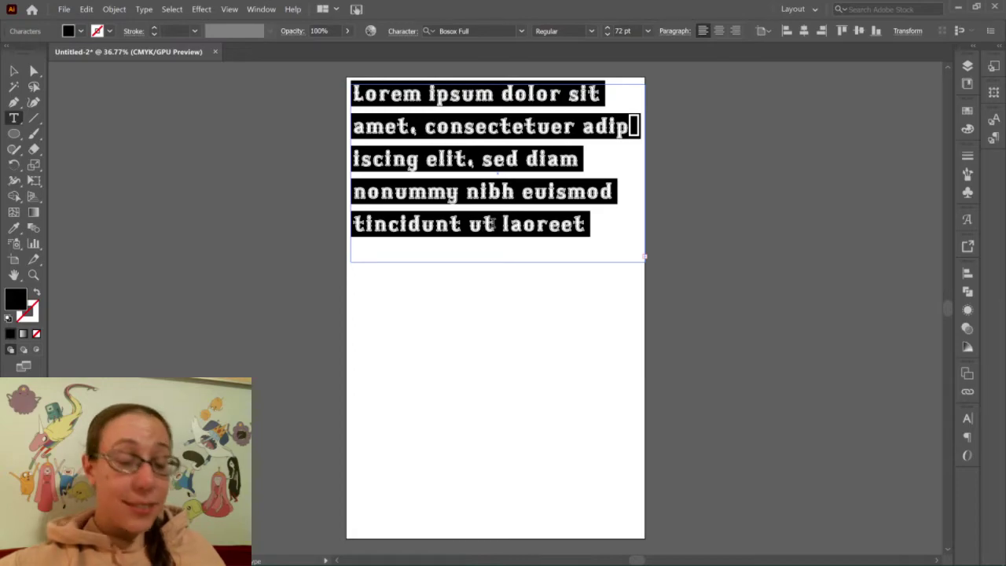
Replace the placeholder text with "dafont.com", and clear that text from the frame.
{"action": "type", "text": "d"}
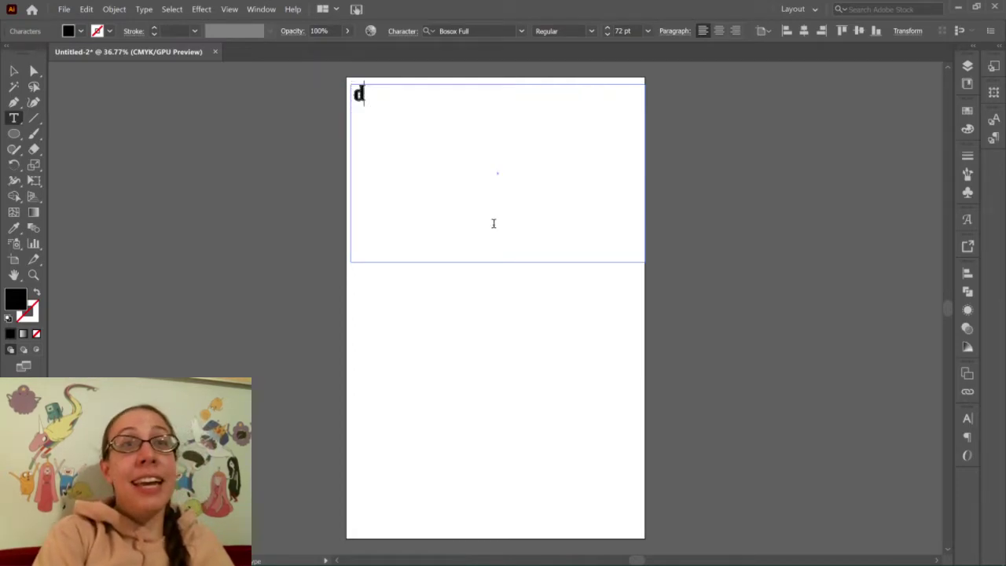
{"action": "type", "text": "afont.com"}
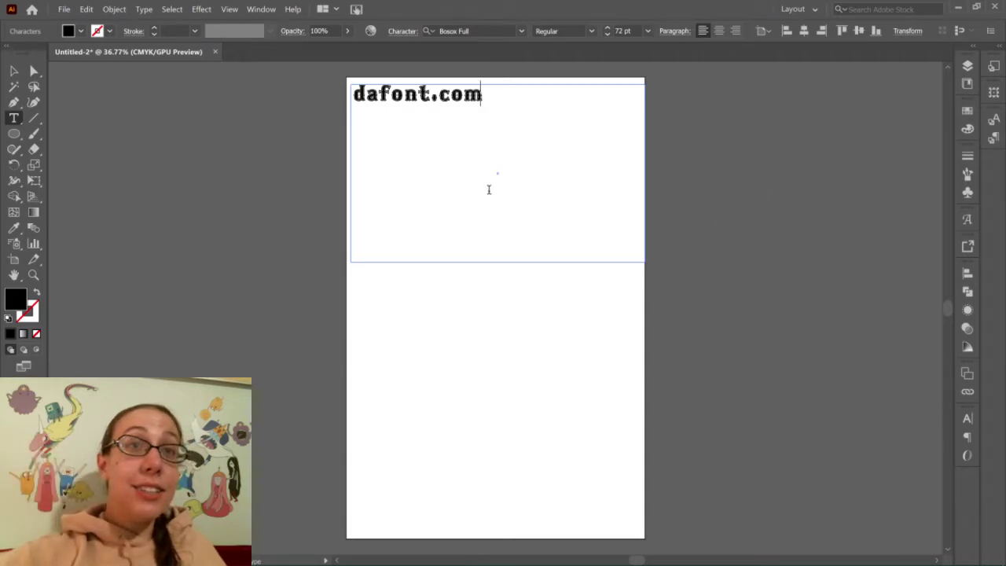
{"action": "left_click_drag", "start_coordinate": [491, 94], "coordinate": [328, 105]}
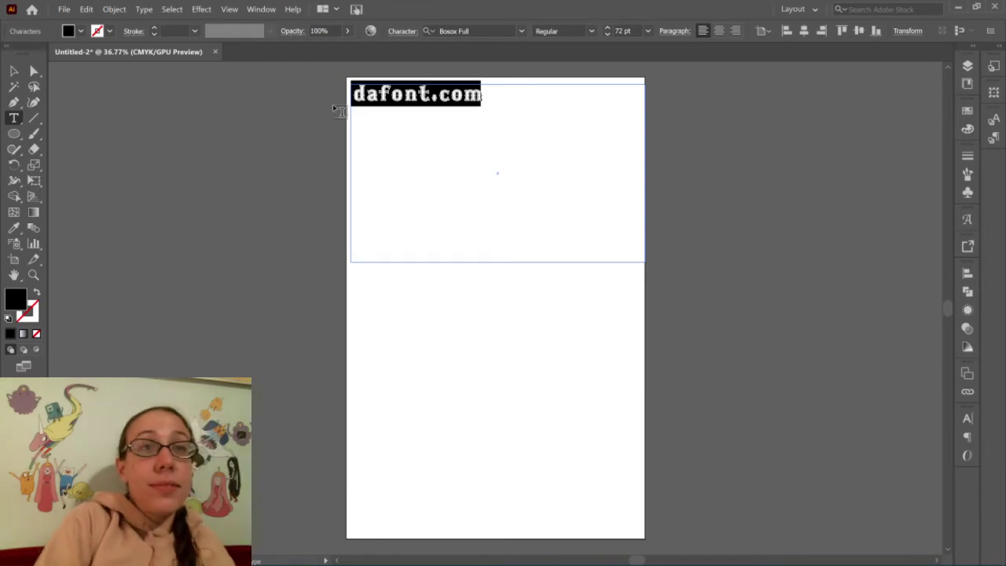
{"action": "key", "text": "BackSpace"}
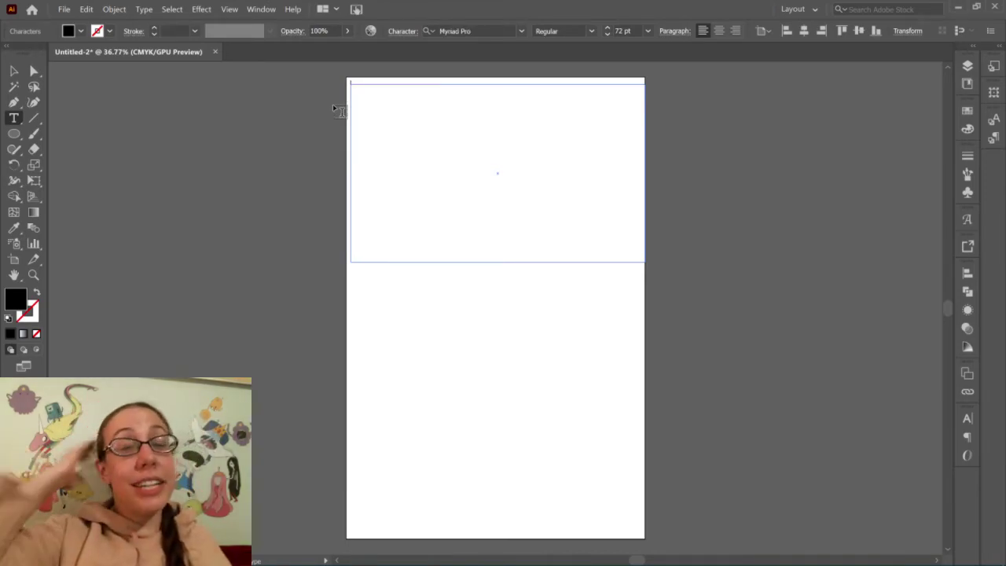
Select the empty text frame and remove it from the artboard.
{"action": "left_click", "coordinate": [15, 71]}
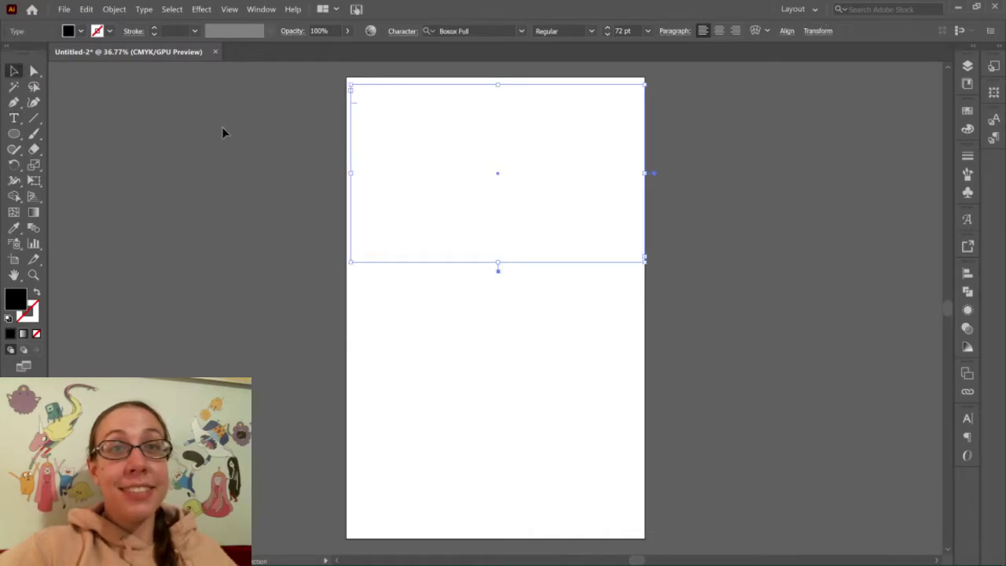
{"action": "left_click", "coordinate": [579, 254]}
{"action": "left_click_drag", "start_coordinate": [649, 367], "coordinate": [438, 154]}
{"action": "key", "text": "Delete"}
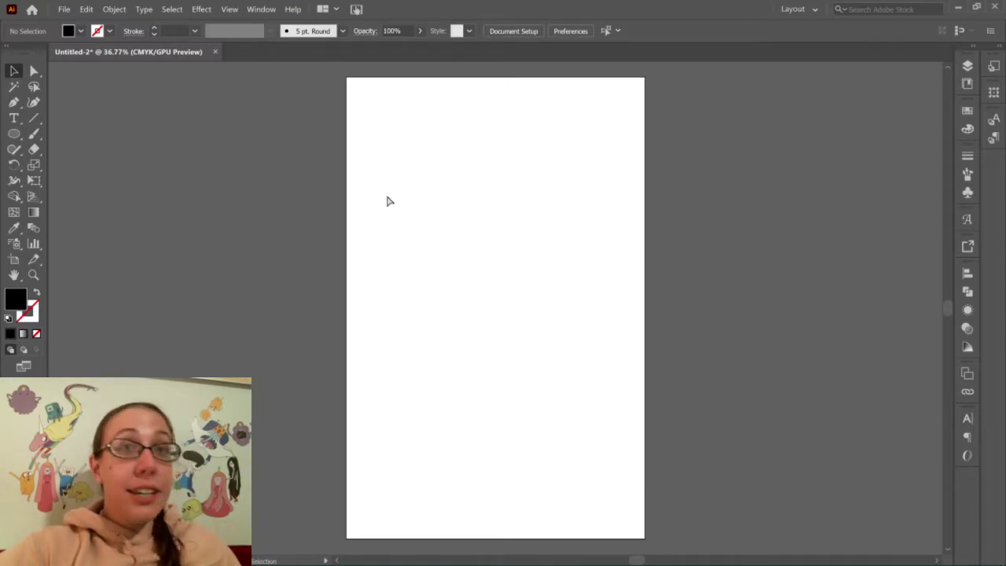
{"action": "left_click", "coordinate": [427, 175]}
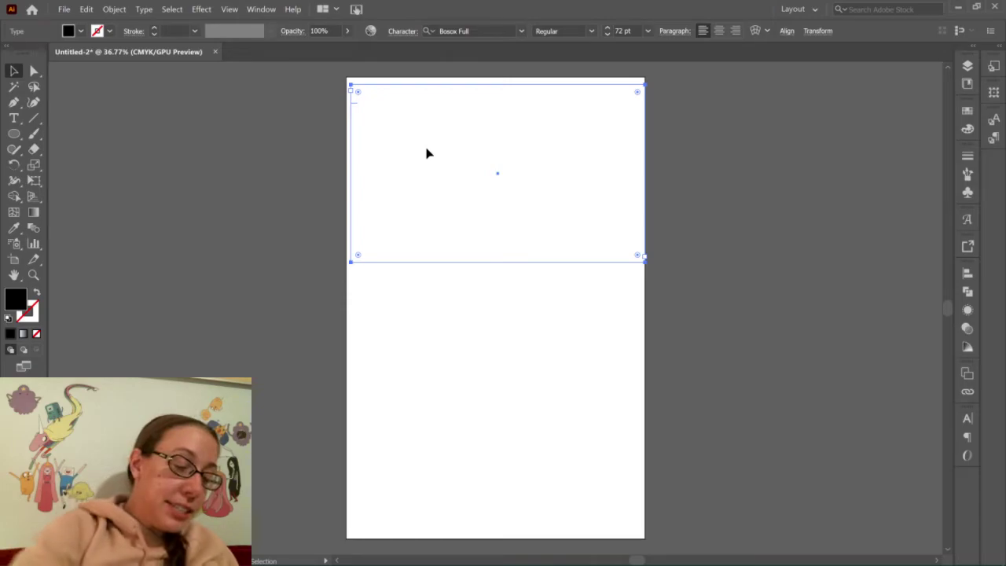
{"action": "key", "text": "n"}
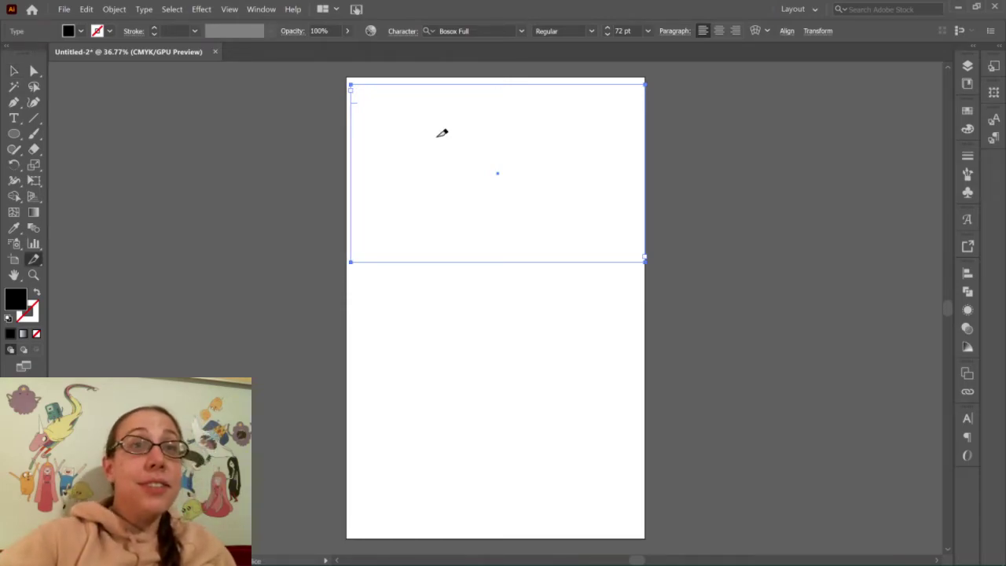
{"action": "left_click", "coordinate": [14, 73]}
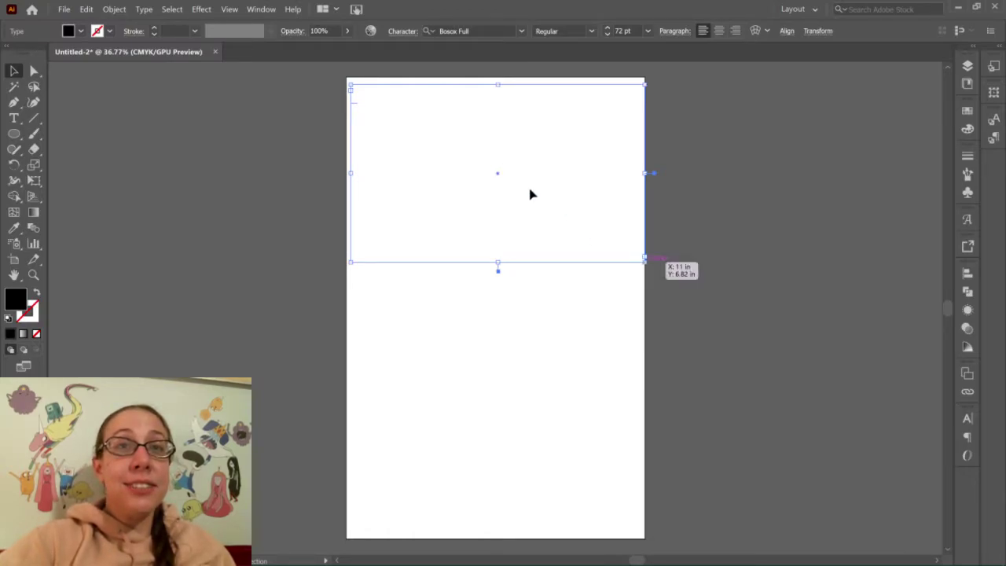
{"action": "left_click", "coordinate": [399, 112]}
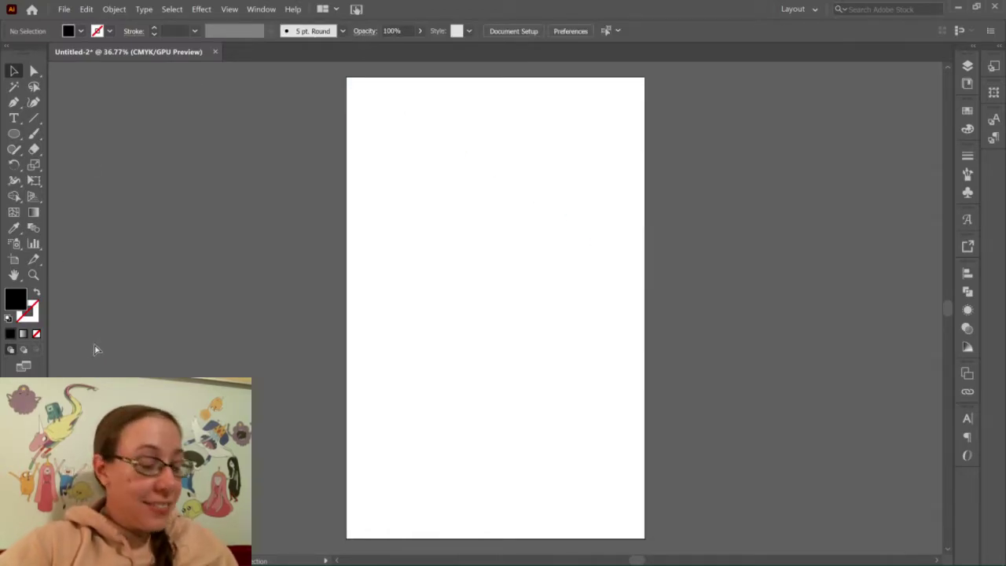
Restore the deleted text frame at the top of the artboard and enter "and" in it.
{"action": "key", "text": "ctrl+z"}
{"action": "left_click", "coordinate": [418, 122]}
{"action": "type", "text": "and"}
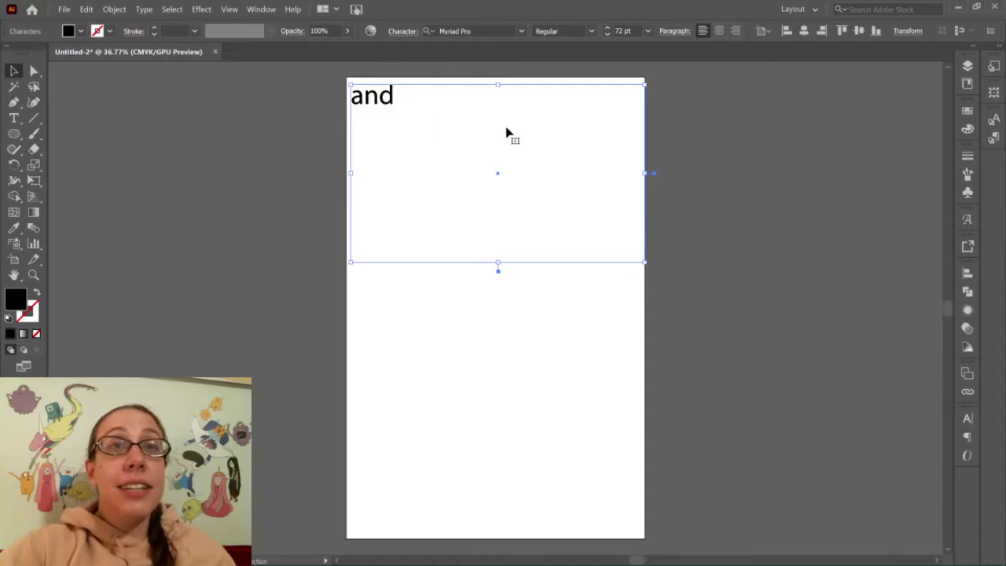
{"action": "left_click", "coordinate": [405, 99]}
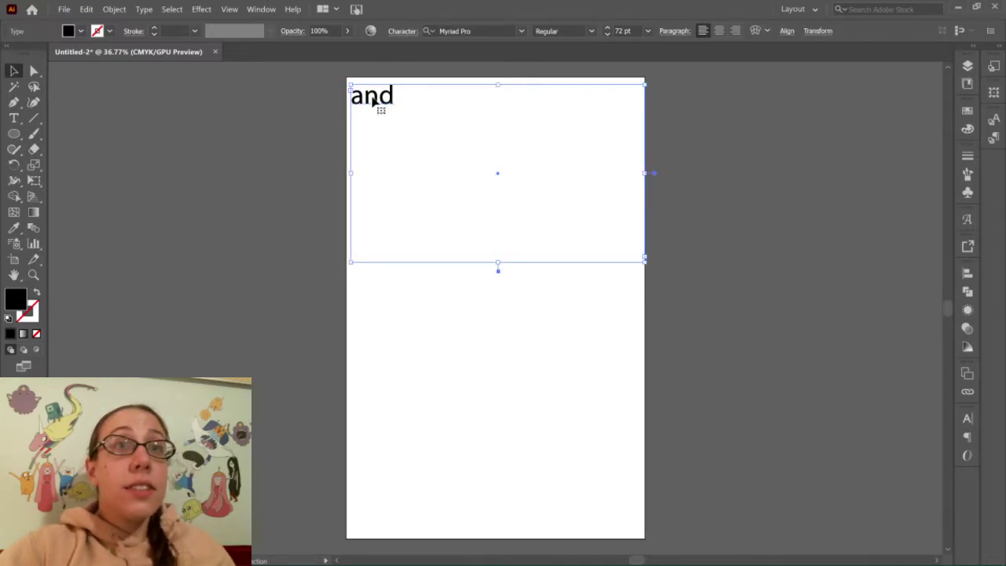
Select the word "and" in the text frame and set its font to Blackoak Std.
{"action": "left_click", "coordinate": [16, 117]}
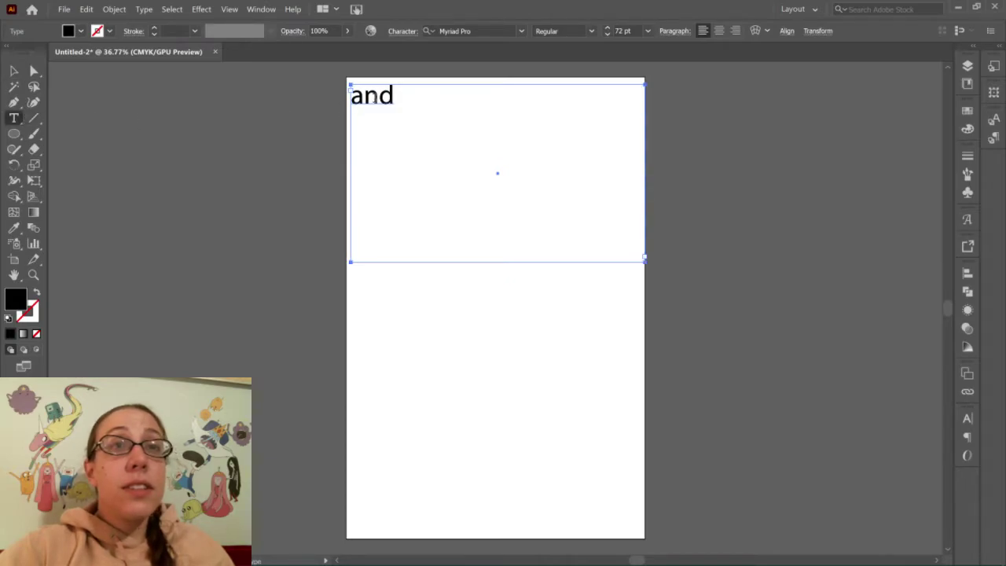
{"action": "double_click", "coordinate": [373, 96]}
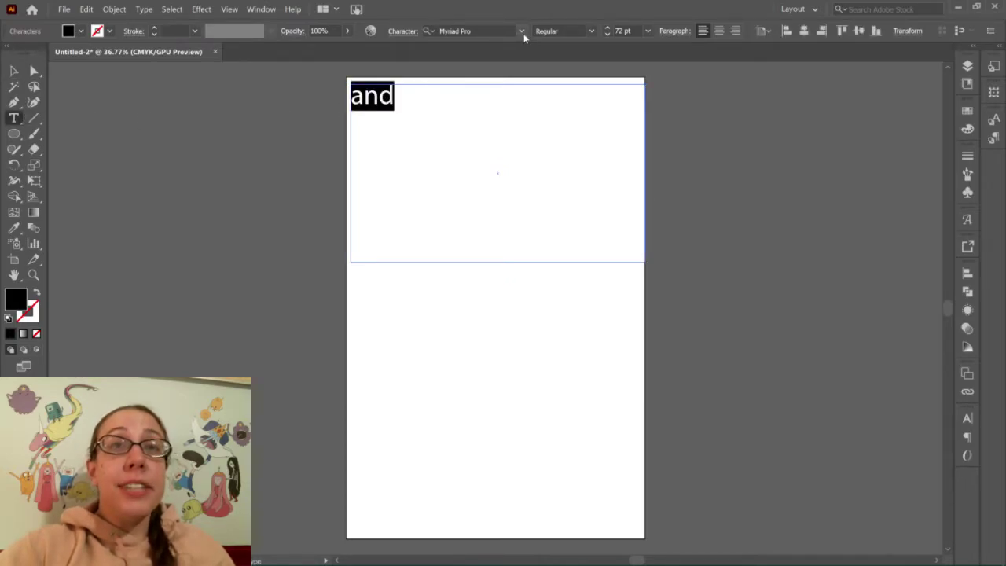
{"action": "left_click", "coordinate": [522, 33]}
{"action": "left_click", "coordinate": [522, 33]}
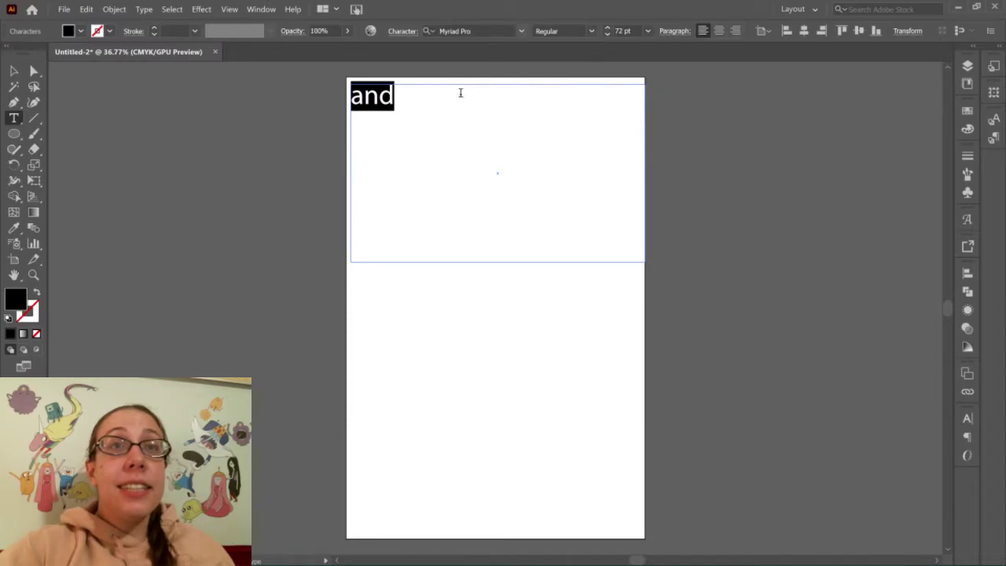
{"action": "left_click", "coordinate": [521, 32]}
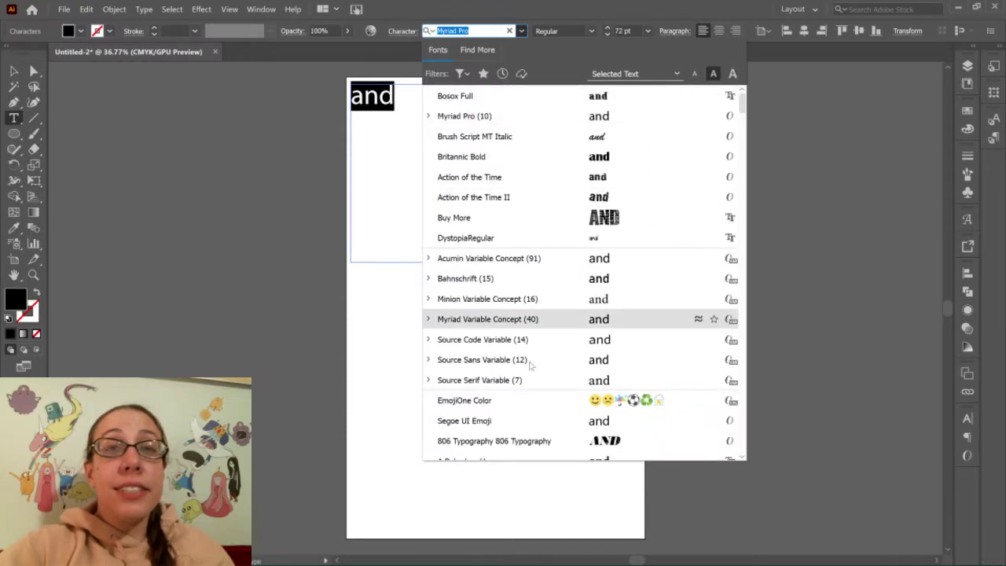
{"action": "scroll", "coordinate": [530, 381], "scroll_direction": "down", "scroll_amount": 2}
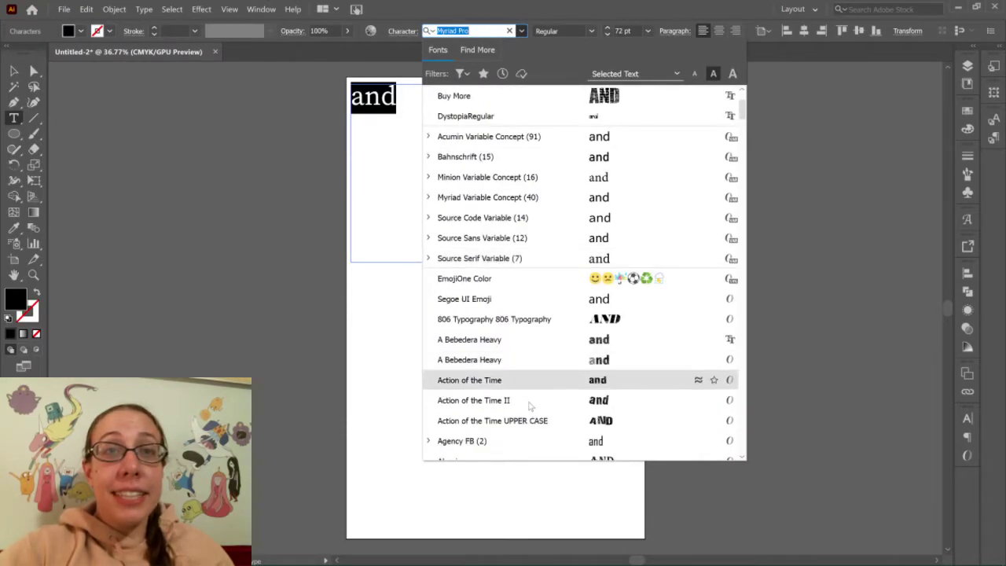
{"action": "scroll", "coordinate": [531, 407], "scroll_direction": "down", "scroll_amount": 5}
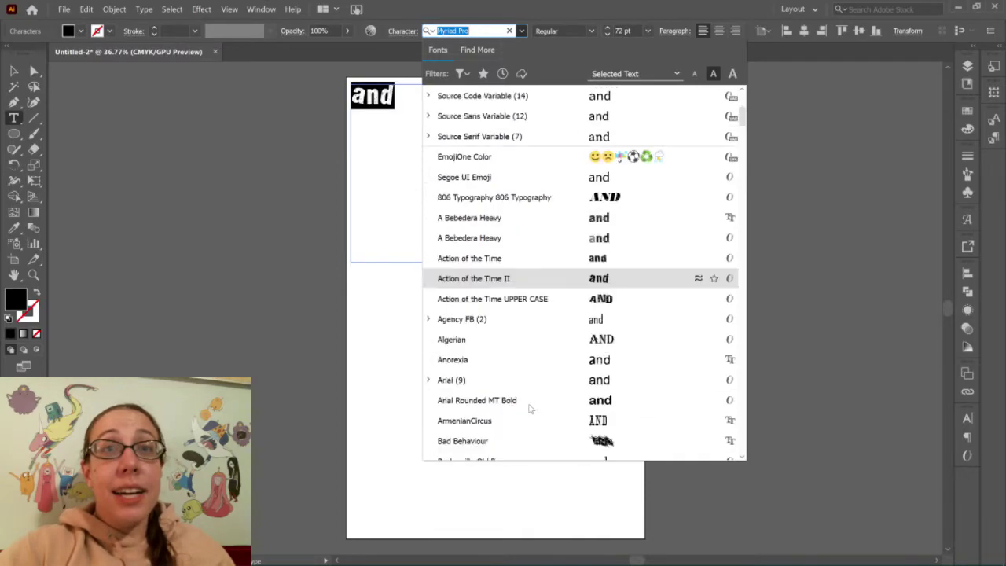
{"action": "scroll", "coordinate": [530, 407], "scroll_direction": "down", "scroll_amount": 4}
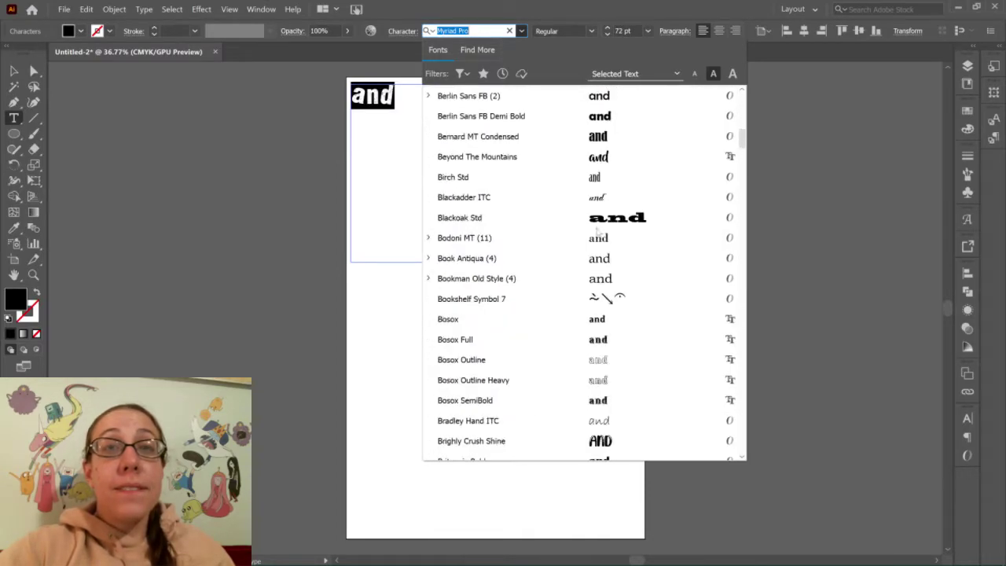
{"action": "left_click", "coordinate": [613, 227]}
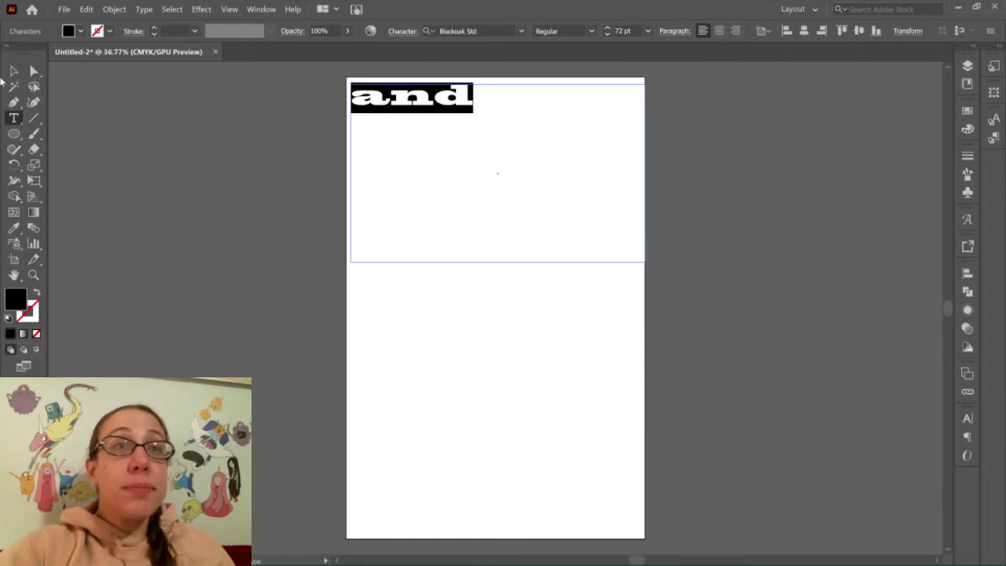
{"action": "key", "text": "Escape"}
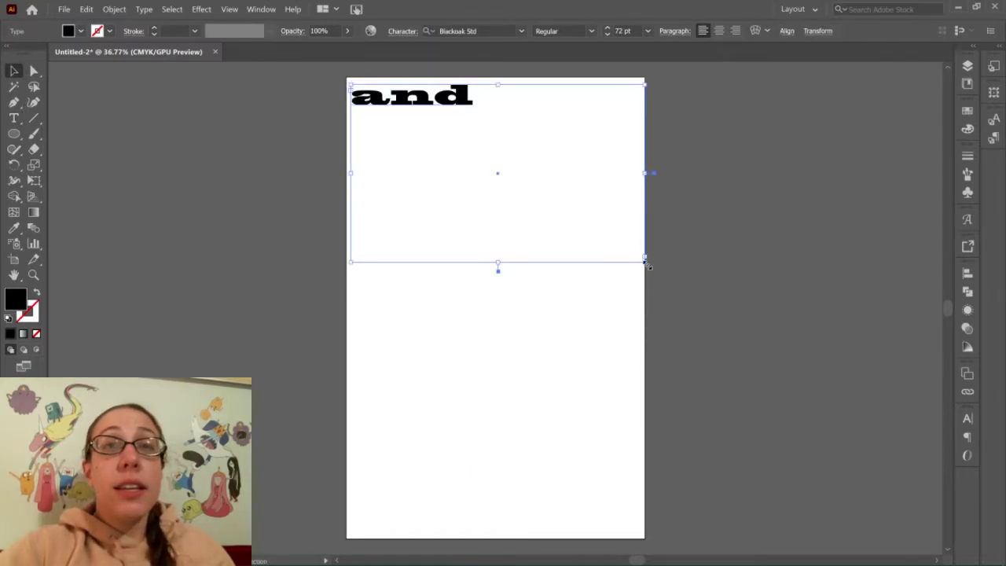
Shrink the text frame to fit the word "and" and move it to the horizontal centre of the upper artboard.
{"action": "left_click_drag", "start_coordinate": [645, 264], "coordinate": [485, 119]}
{"action": "left_click", "coordinate": [535, 153]}
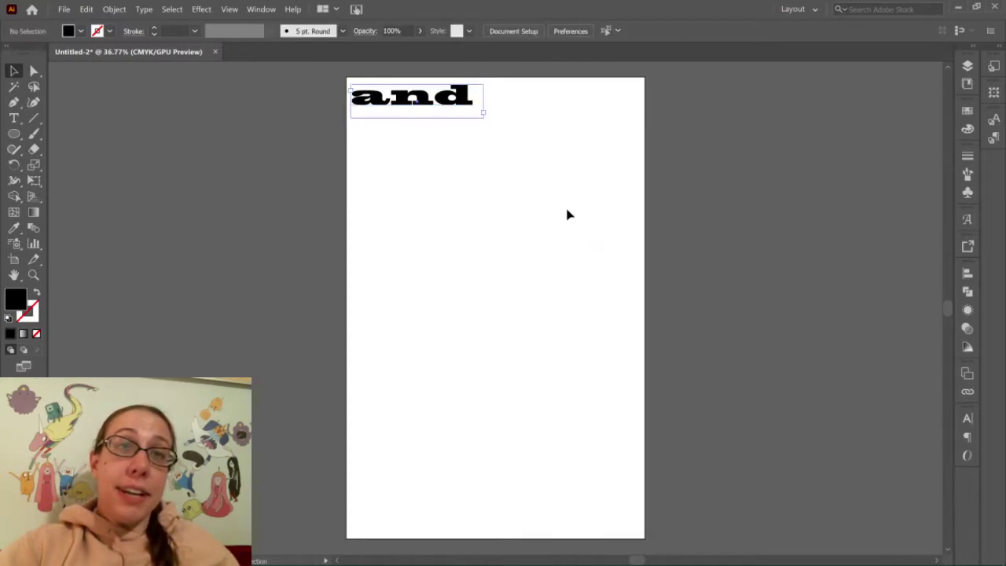
{"action": "left_click_drag", "start_coordinate": [432, 95], "coordinate": [536, 209]}
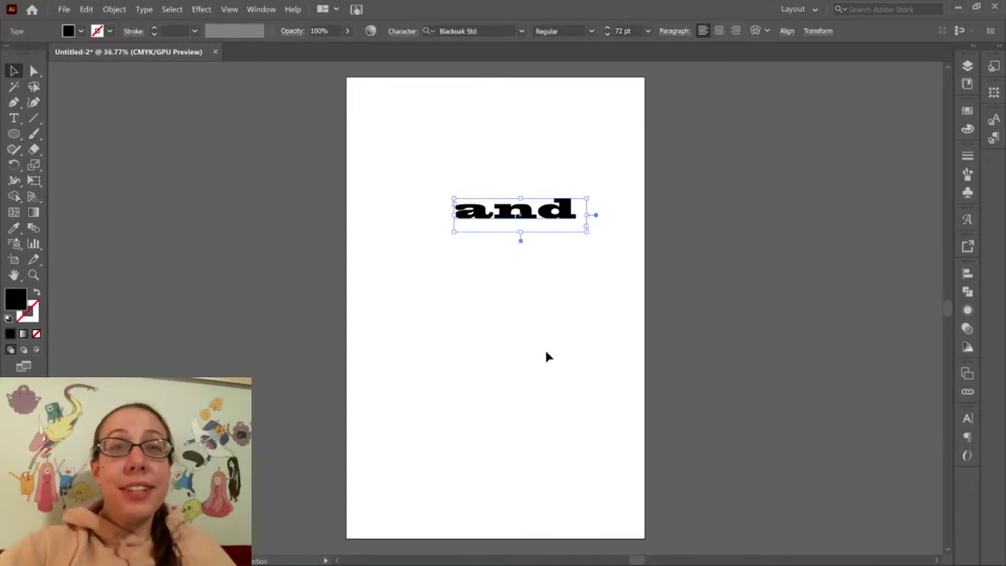
{"action": "left_click_drag", "start_coordinate": [553, 213], "coordinate": [528, 219]}
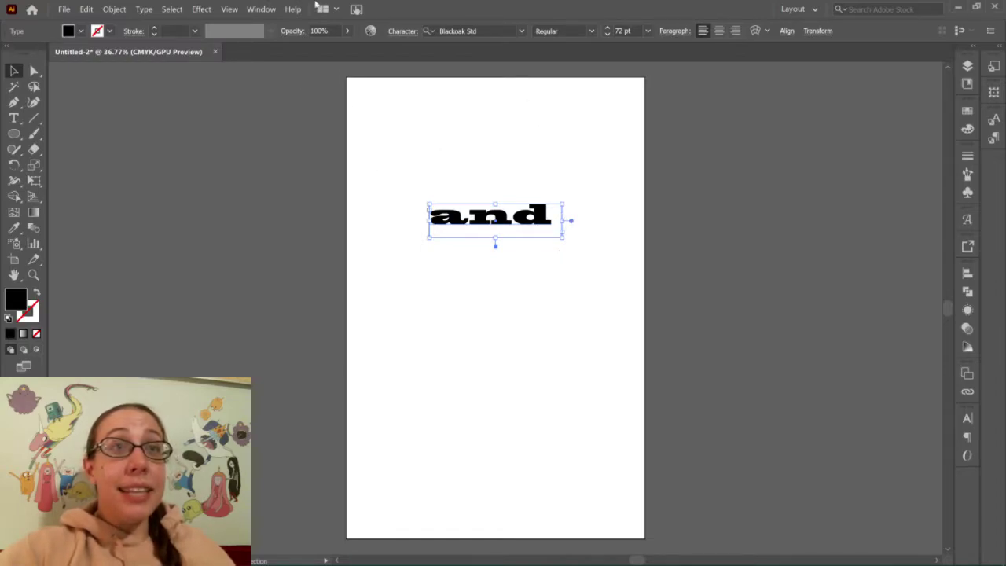
Convert the selected word "and" to outlines.
{"action": "left_click", "coordinate": [174, 9]}
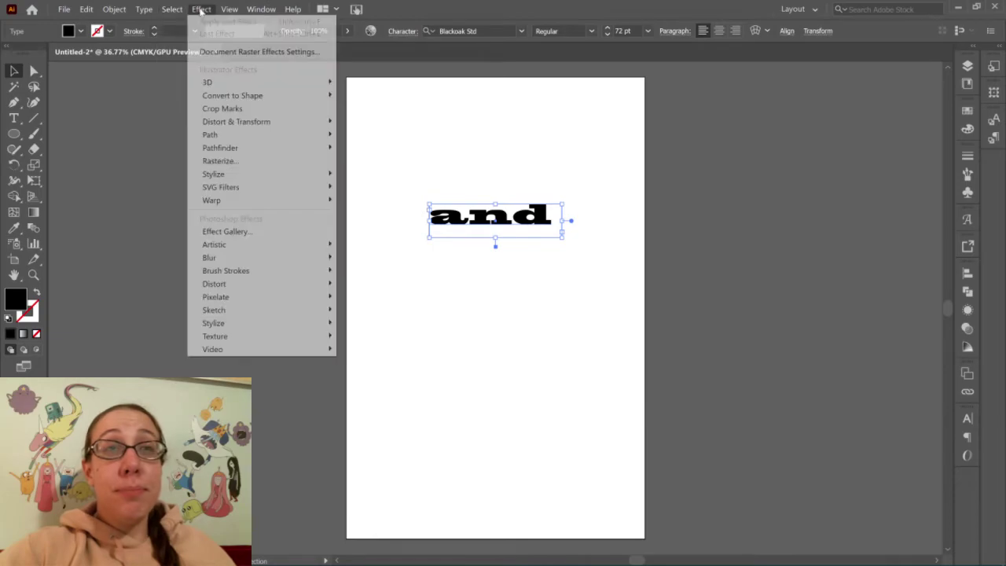
{"action": "mouse_move", "coordinate": [135, 10]}
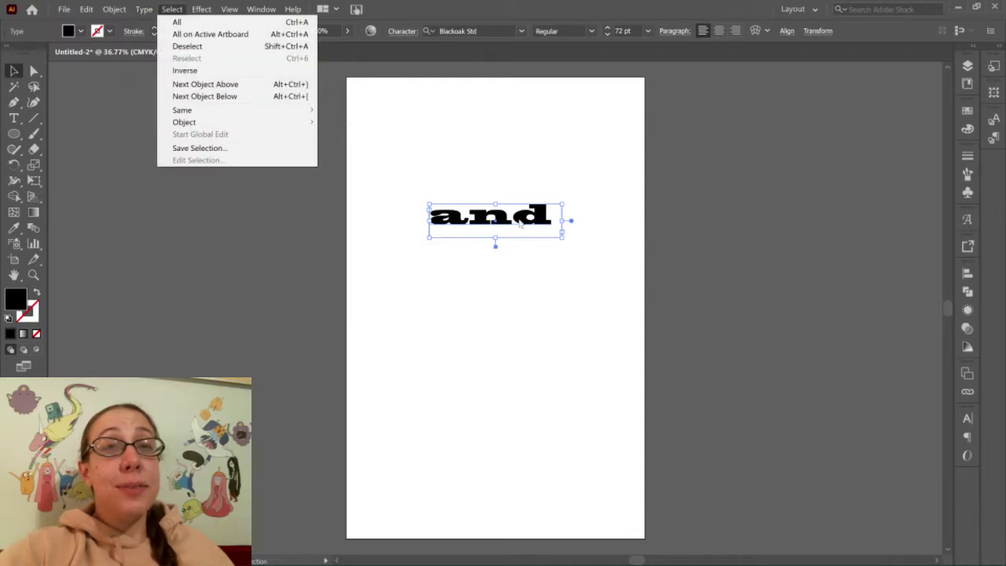
{"action": "left_click", "coordinate": [494, 310]}
{"action": "left_click", "coordinate": [494, 227]}
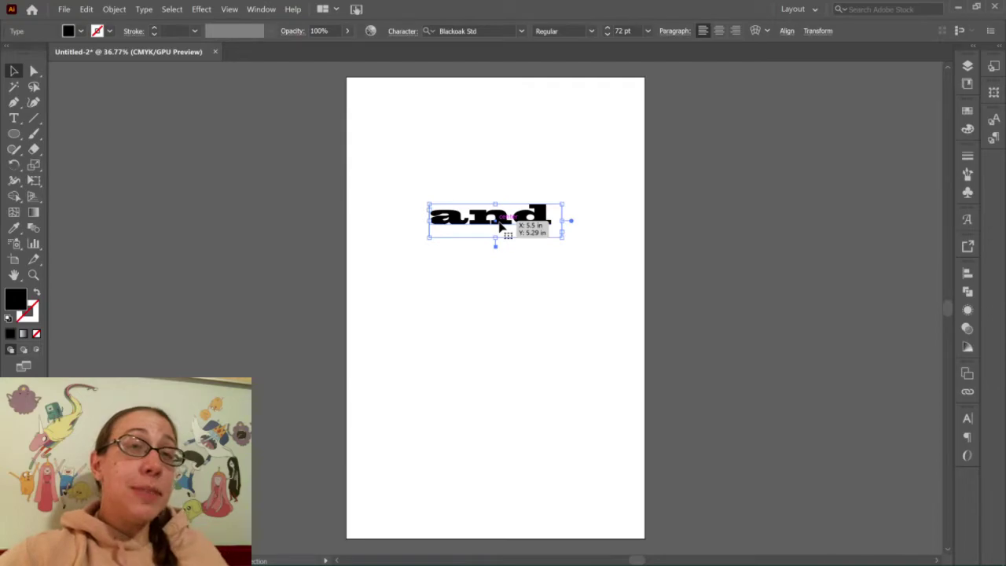
{"action": "left_click", "coordinate": [143, 11]}
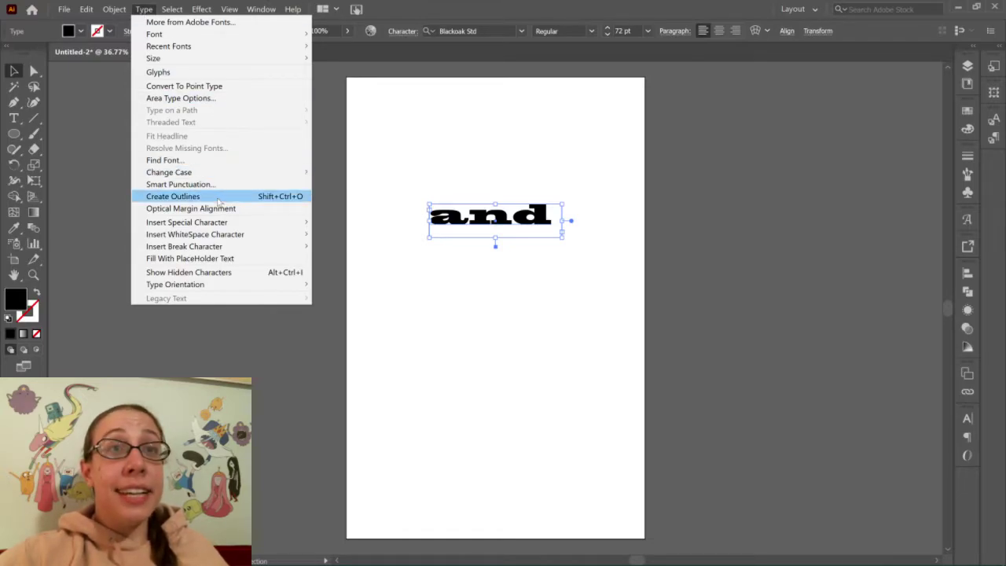
{"action": "left_click", "coordinate": [277, 203]}
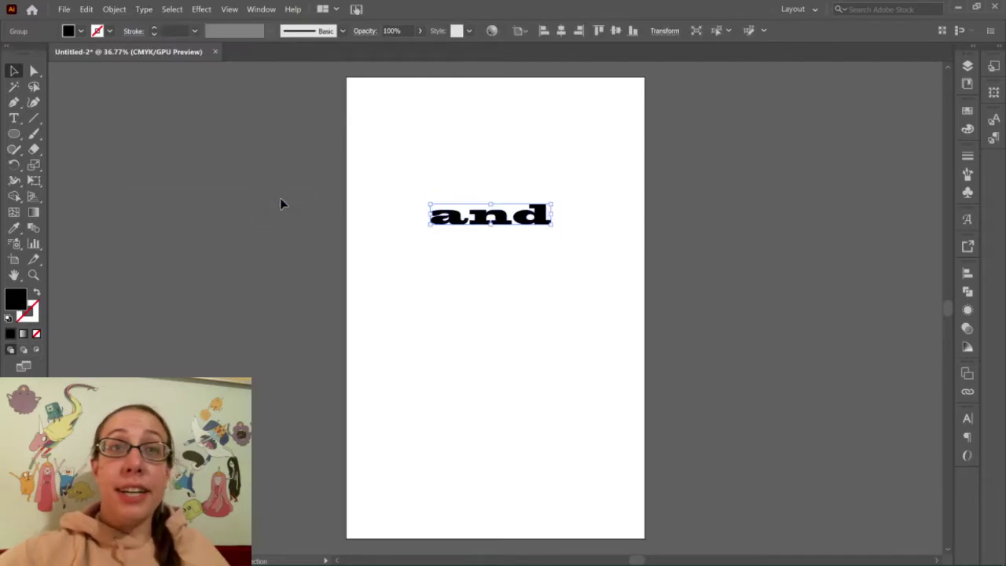
Direct-select the outlined letter "d" to examine its anchor points, and clear the selection.
{"action": "left_click", "coordinate": [585, 206]}
{"action": "left_click", "coordinate": [540, 224]}
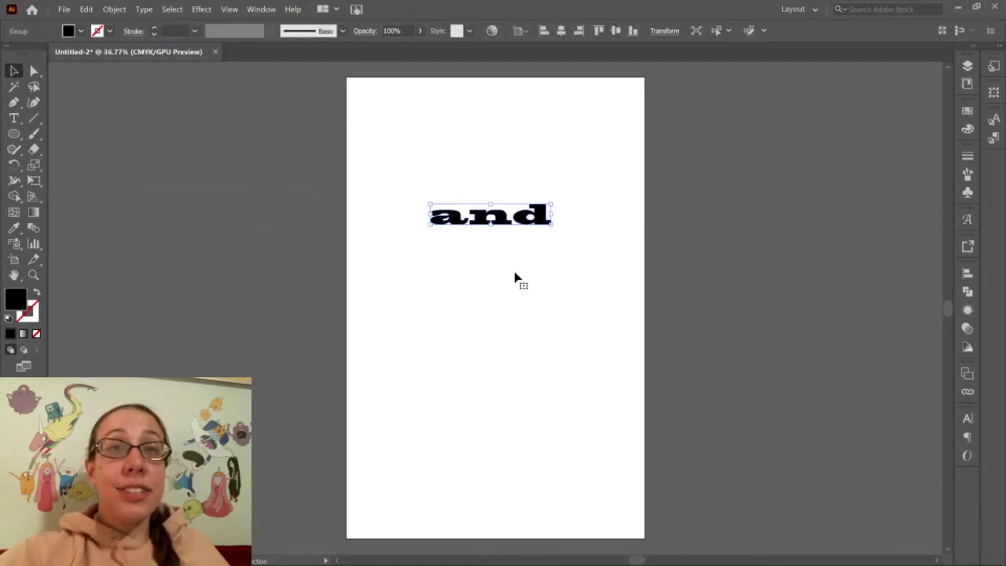
{"action": "left_click", "coordinate": [33, 71]}
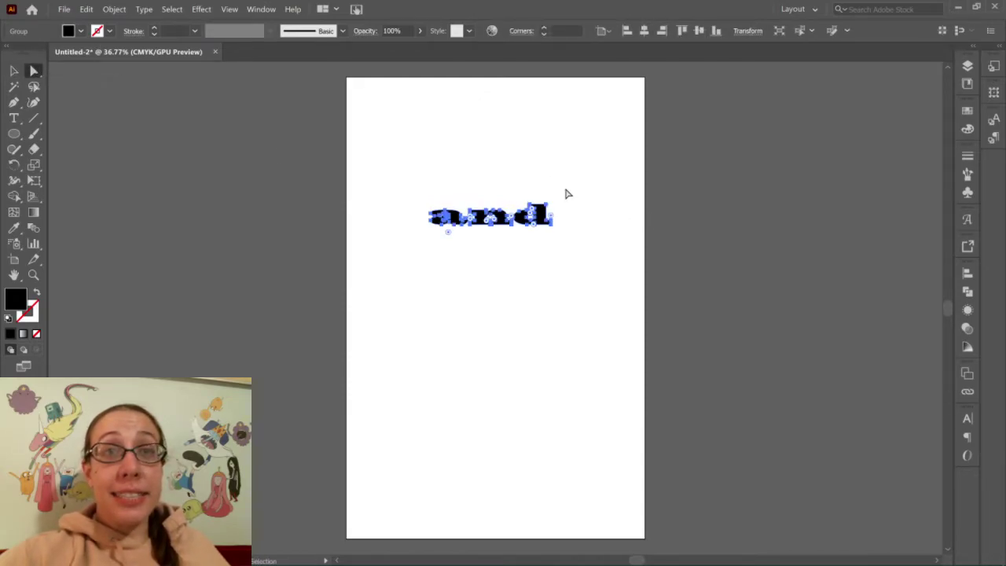
{"action": "left_click", "coordinate": [558, 206]}
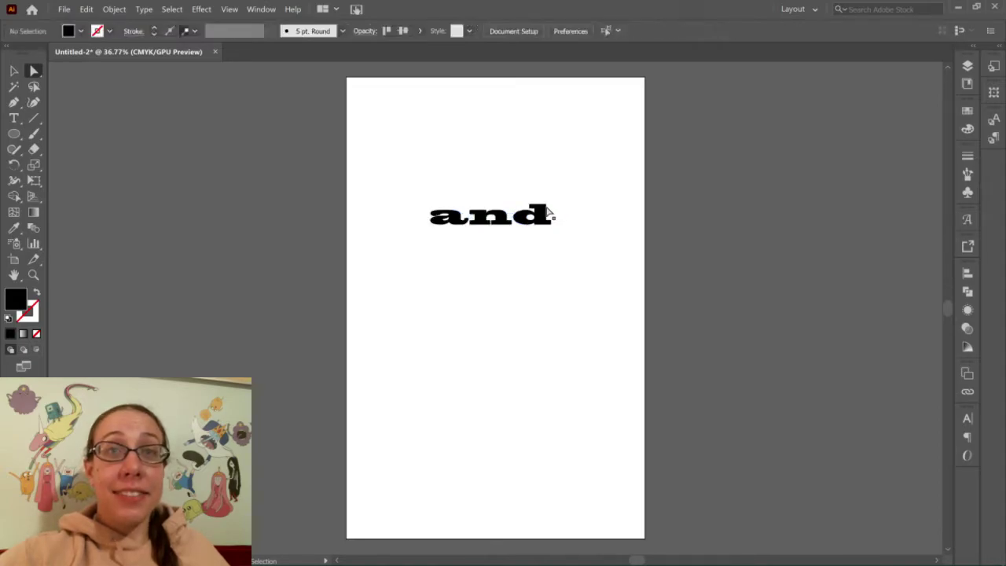
{"action": "left_click", "coordinate": [547, 209]}
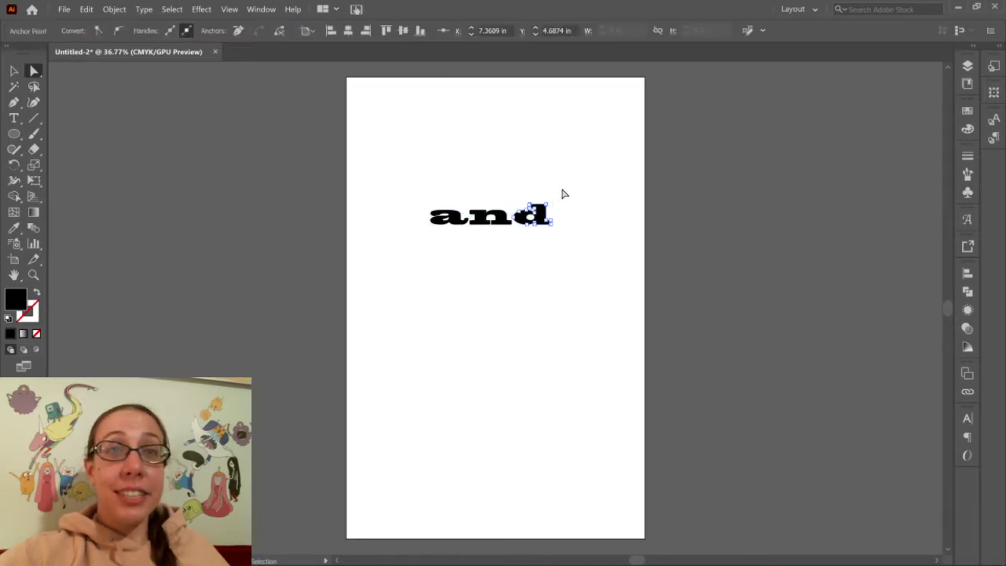
{"action": "left_click", "coordinate": [590, 168]}
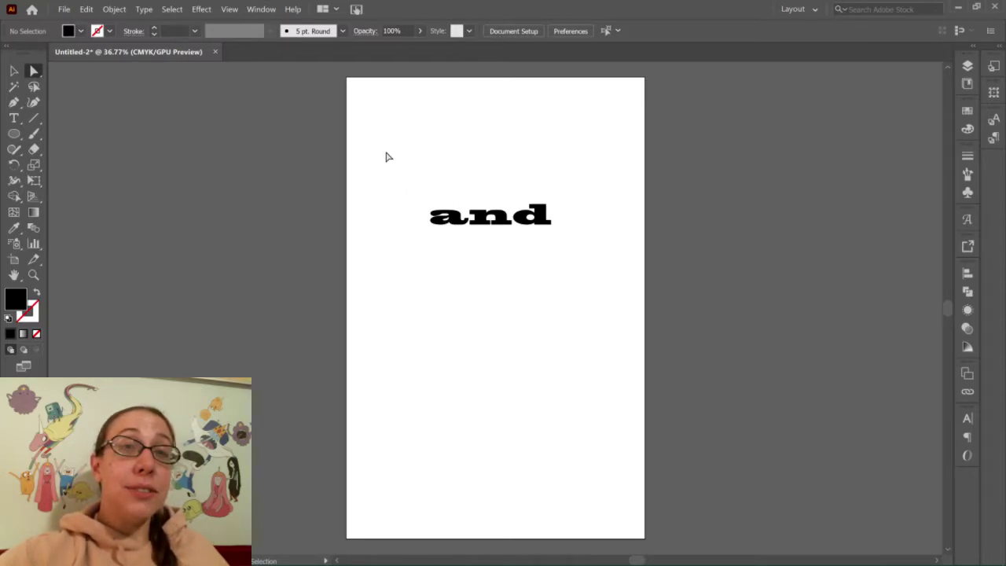
Select the whole outlined word "and" and move it slightly down and toward the artboard's left edge.
{"action": "left_click", "coordinate": [13, 71]}
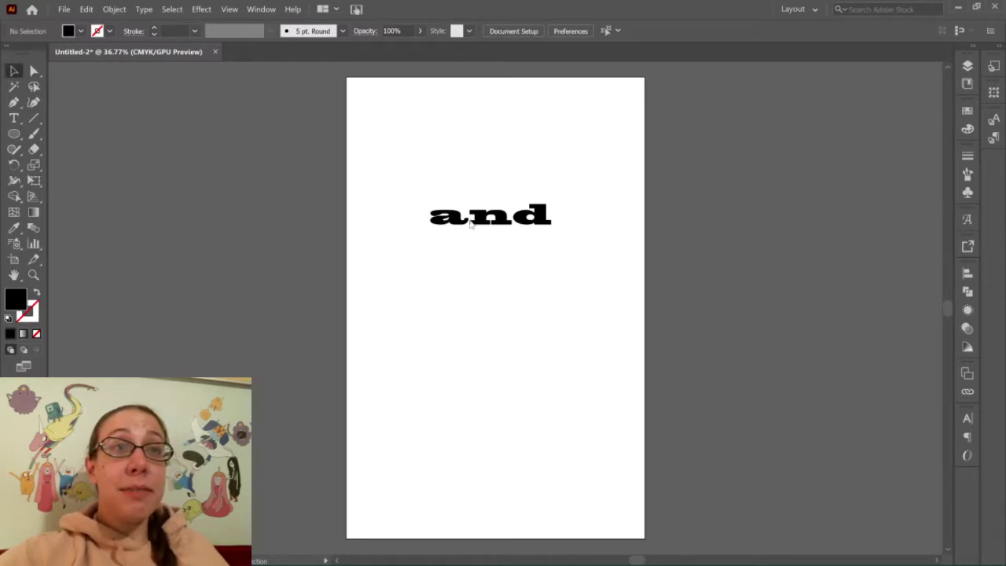
{"action": "left_click", "coordinate": [543, 220]}
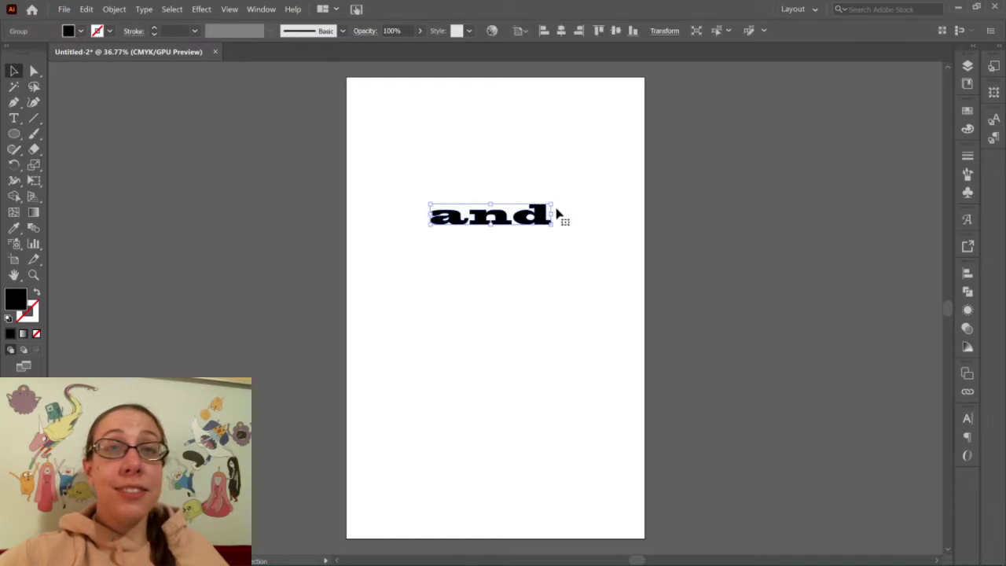
{"action": "mouse_move", "coordinate": [544, 215]}
{"action": "left_mouse_down"}
{"action": "mouse_move", "coordinate": [546, 278]}
{"action": "mouse_move", "coordinate": [550, 202]}
{"action": "left_mouse_up"}
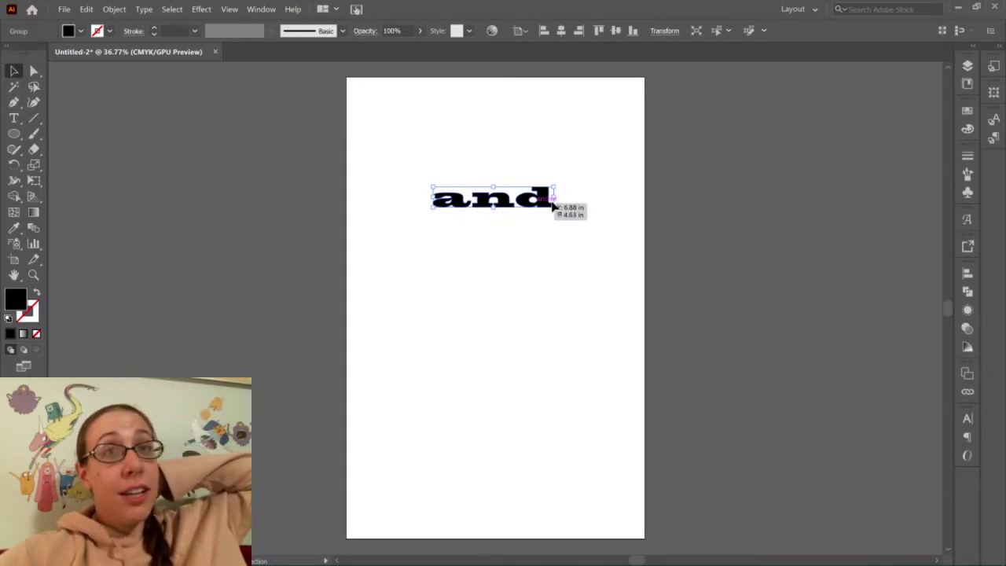
{"action": "left_click_drag", "start_coordinate": [550, 198], "coordinate": [505, 243]}
Ungroup the outlined word "and" into separate letters and clear the selection.
{"action": "right_click", "coordinate": [498, 243]}
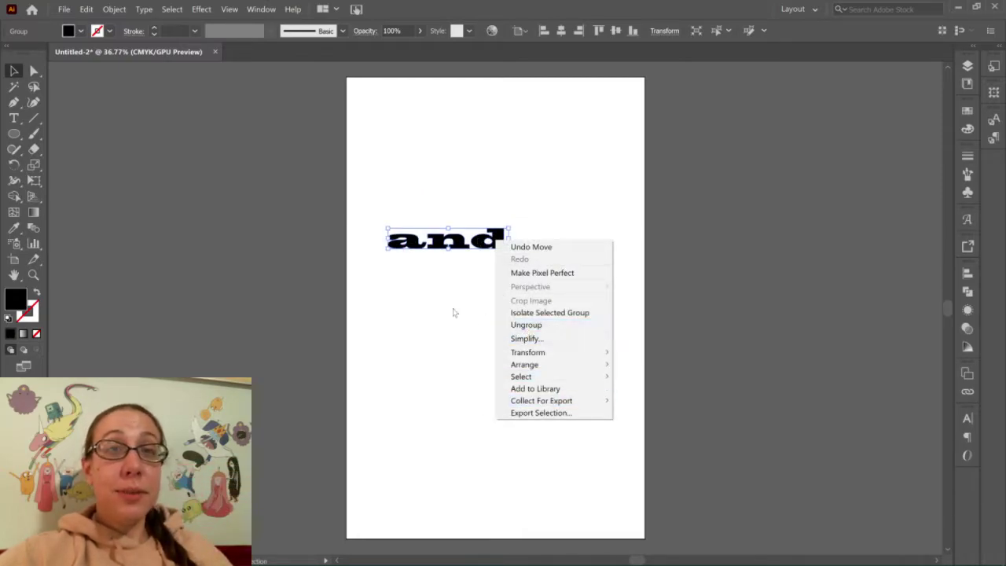
{"action": "left_click", "coordinate": [469, 292]}
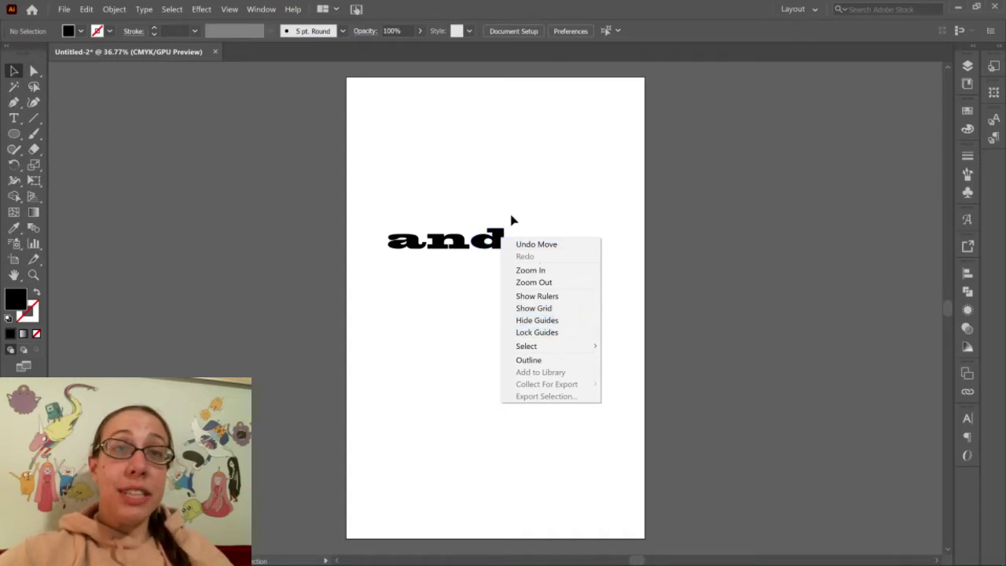
{"action": "left_click", "coordinate": [511, 220]}
{"action": "left_click", "coordinate": [501, 240]}
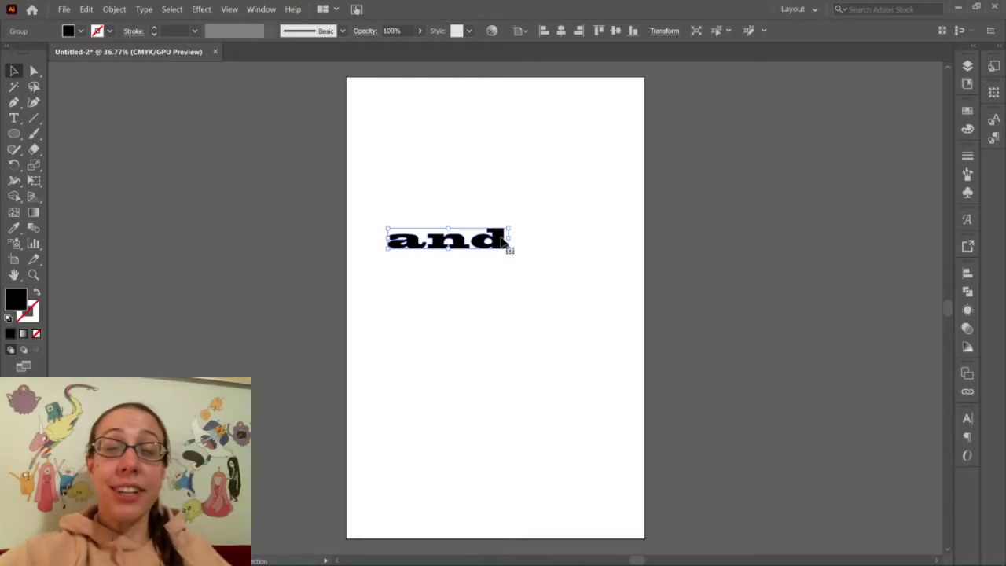
{"action": "right_click", "coordinate": [498, 239]}
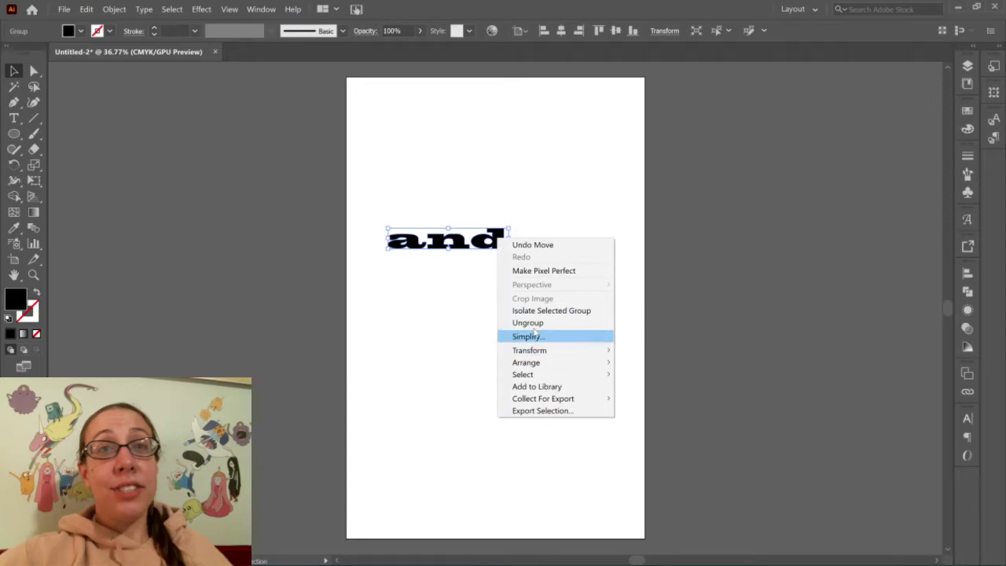
{"action": "left_click", "coordinate": [117, 10]}
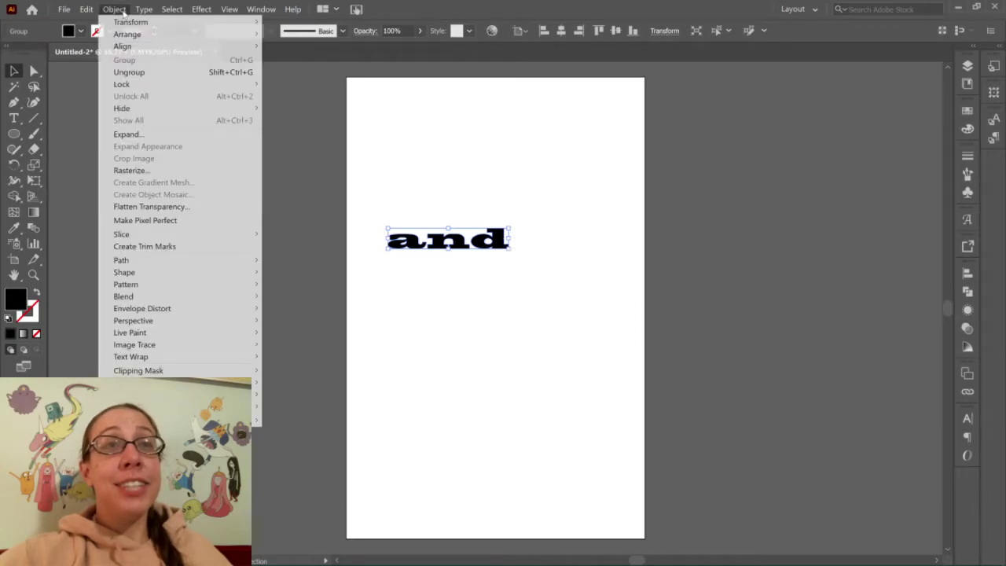
{"action": "left_click", "coordinate": [132, 73]}
{"action": "left_click", "coordinate": [479, 216]}
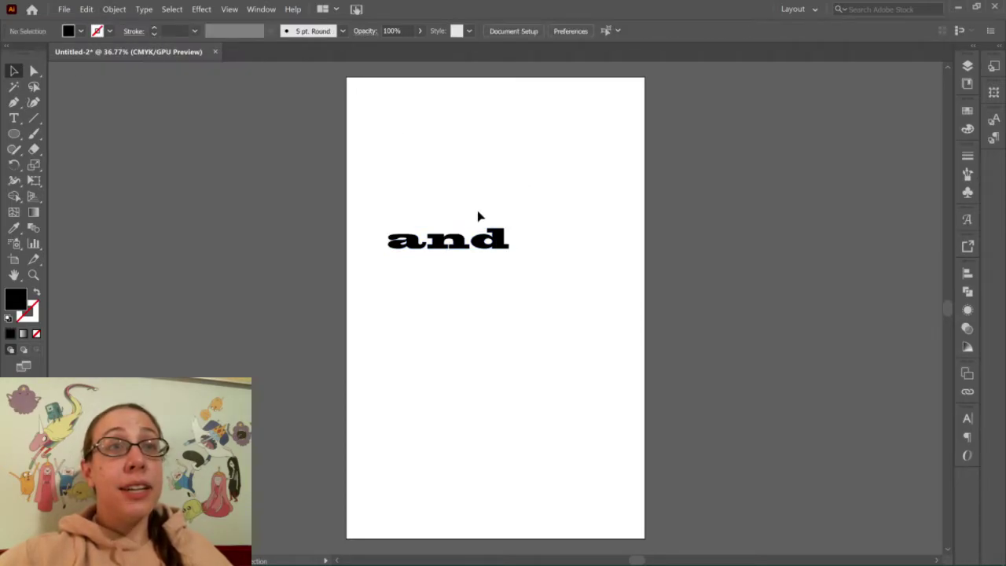
{"action": "left_click", "coordinate": [495, 245]}
{"action": "right_click", "coordinate": [493, 239]}
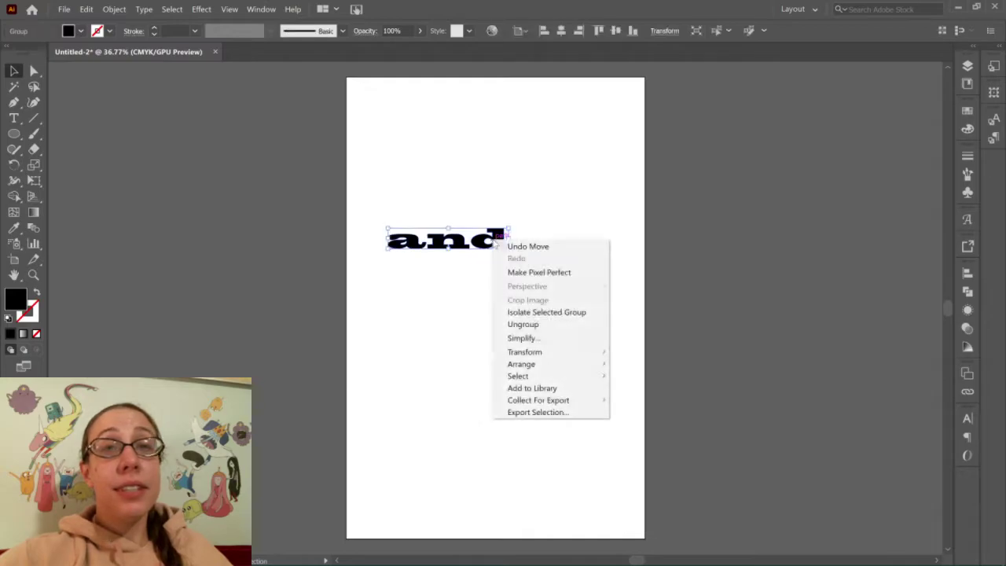
{"action": "left_click", "coordinate": [549, 325]}
{"action": "left_click", "coordinate": [516, 213]}
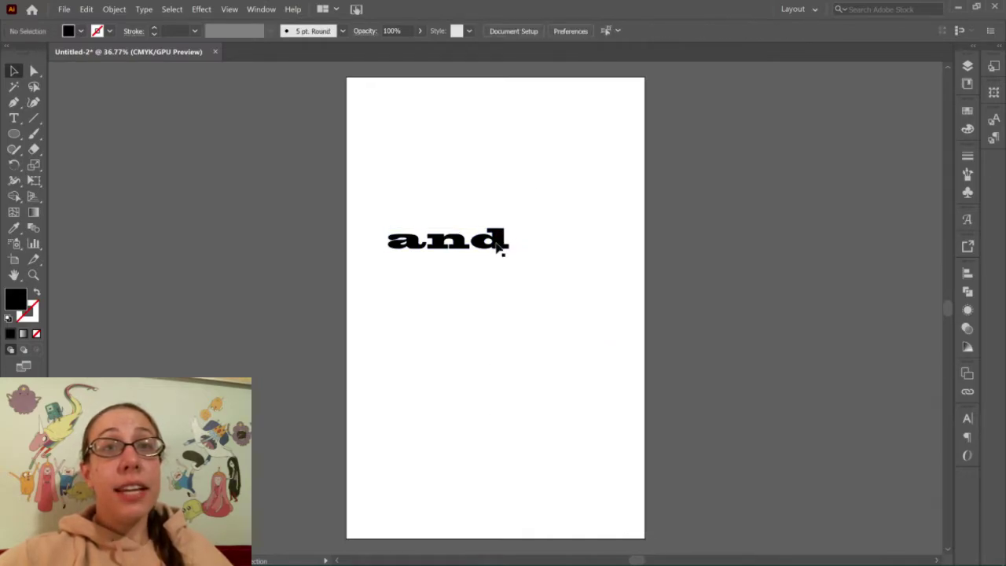
Move the letter "d" below "an", enlarge it to about 5.45 in wide and stretch it down to the artboard's lower edge.
{"action": "left_click_drag", "start_coordinate": [498, 246], "coordinate": [491, 293]}
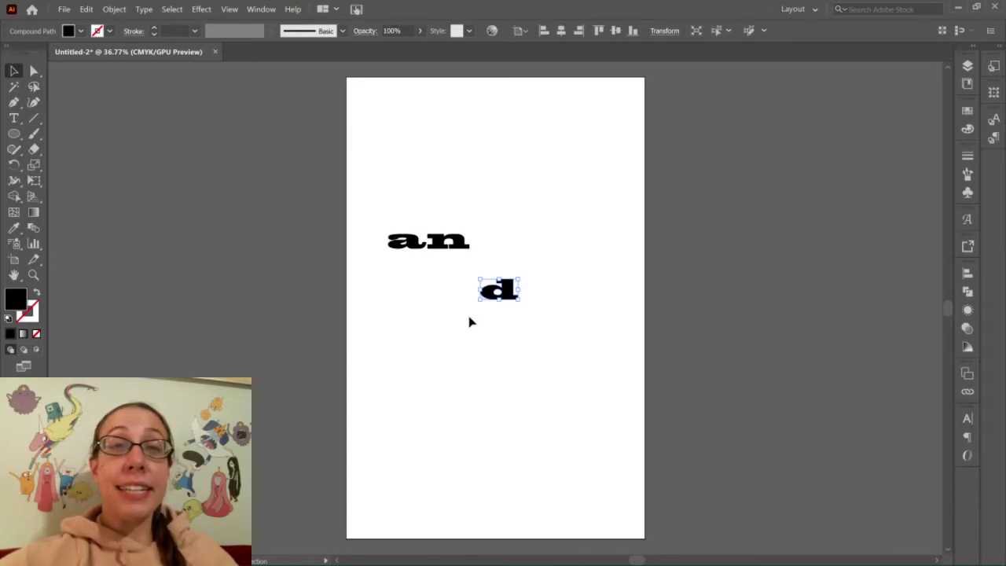
{"action": "left_click", "coordinate": [13, 72]}
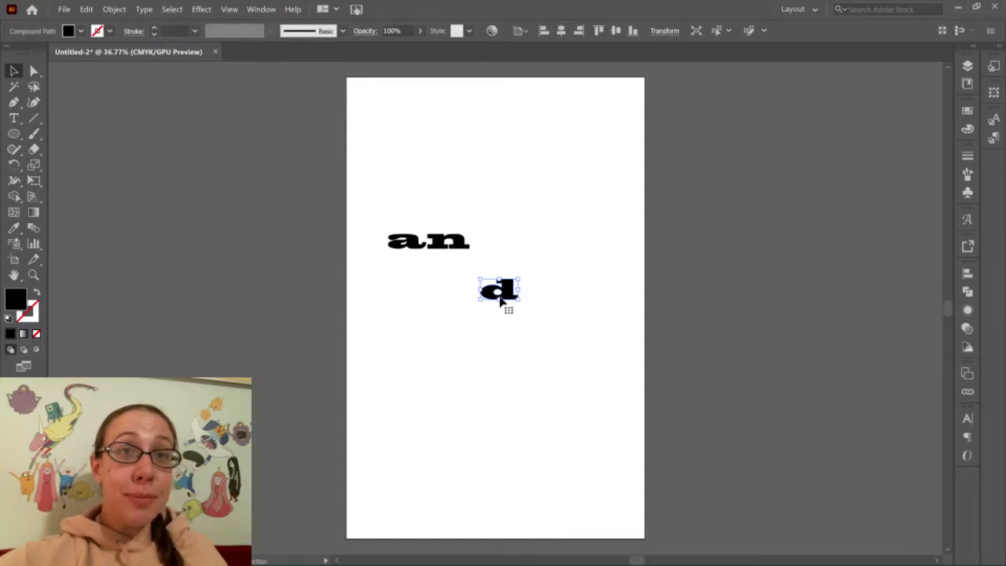
{"action": "left_click_drag", "start_coordinate": [477, 300], "coordinate": [372, 372]}
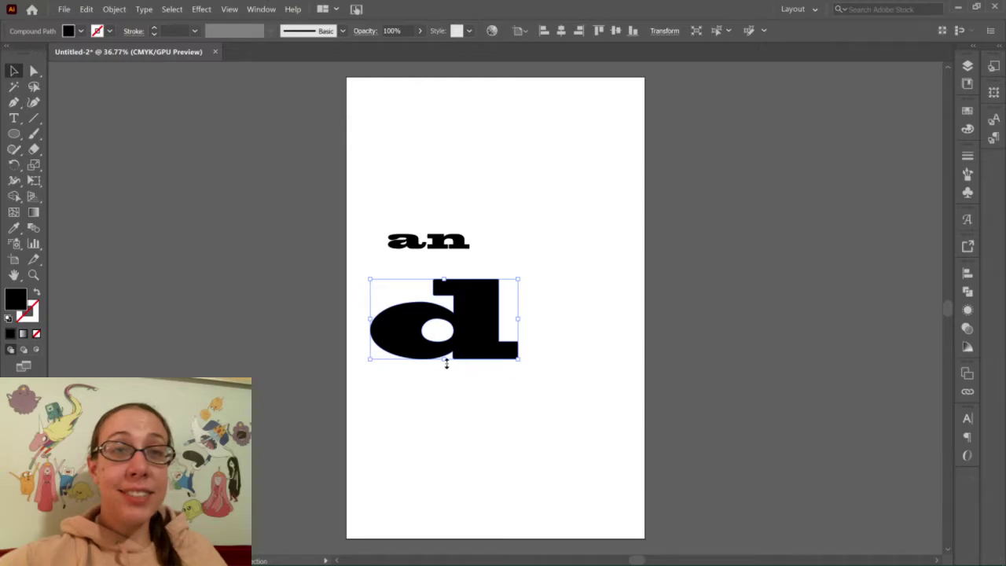
{"action": "left_click_drag", "start_coordinate": [446, 363], "coordinate": [442, 541]}
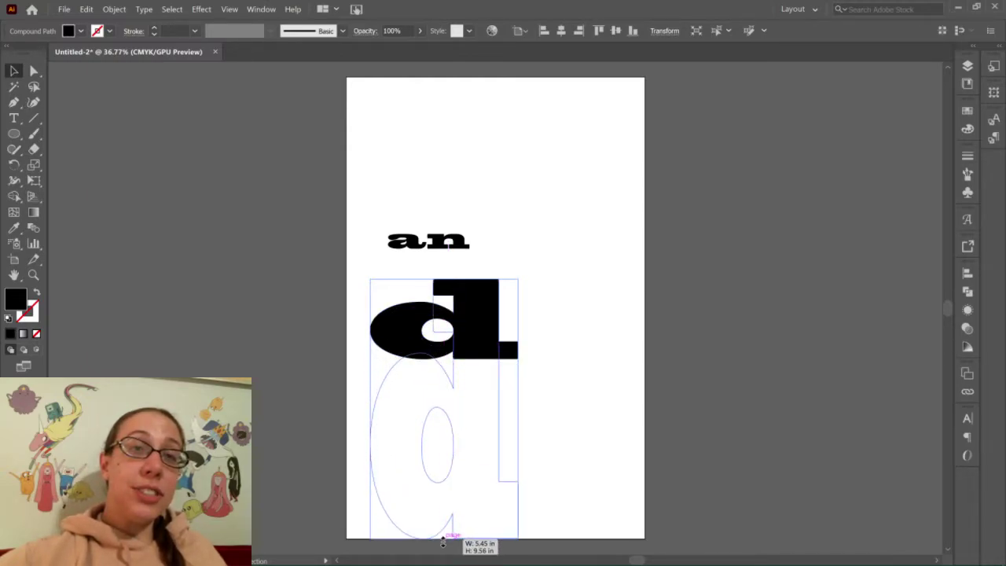
{"action": "left_click_drag", "start_coordinate": [444, 500], "coordinate": [437, 541]}
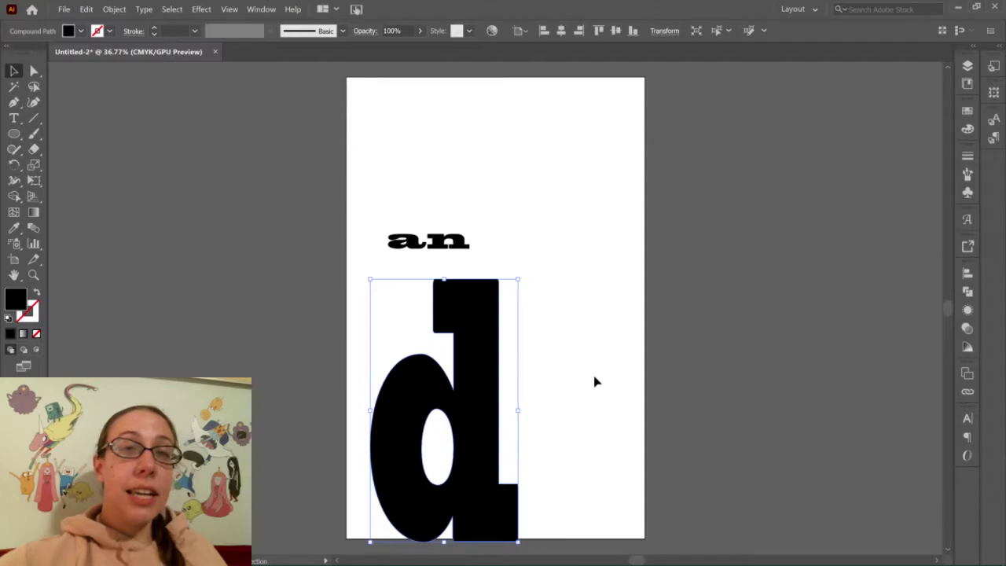
{"action": "left_click", "coordinate": [594, 382]}
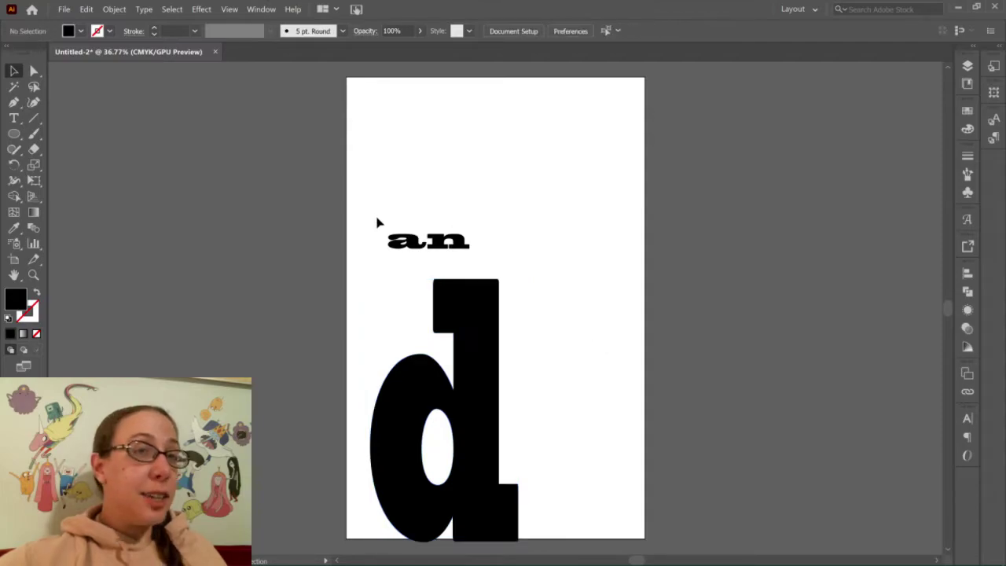
Move the letter "n" away from "a", slightly up and toward the artboard's right edge, and clear the selection.
{"action": "left_click", "coordinate": [466, 246]}
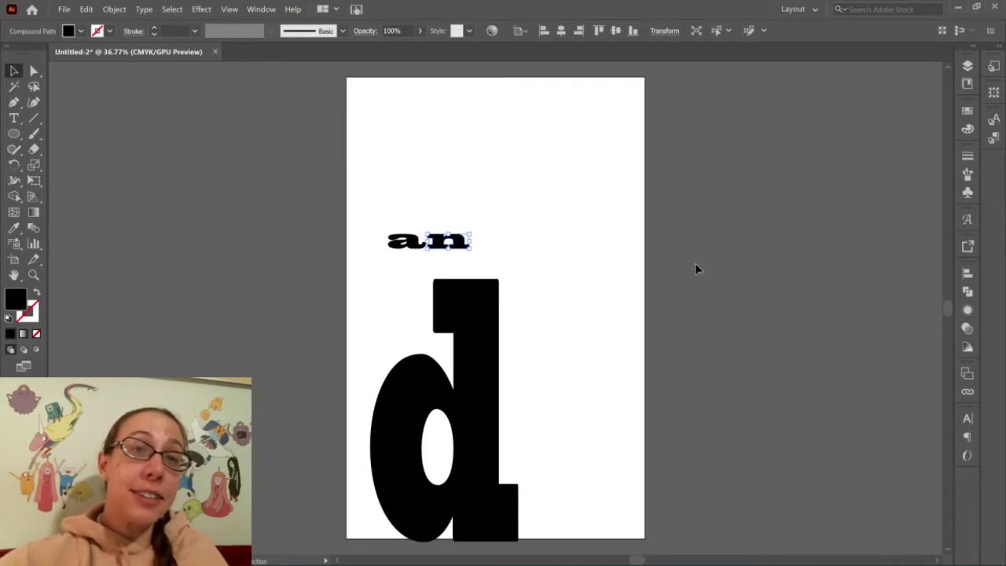
{"action": "left_click_drag", "start_coordinate": [472, 242], "coordinate": [566, 220]}
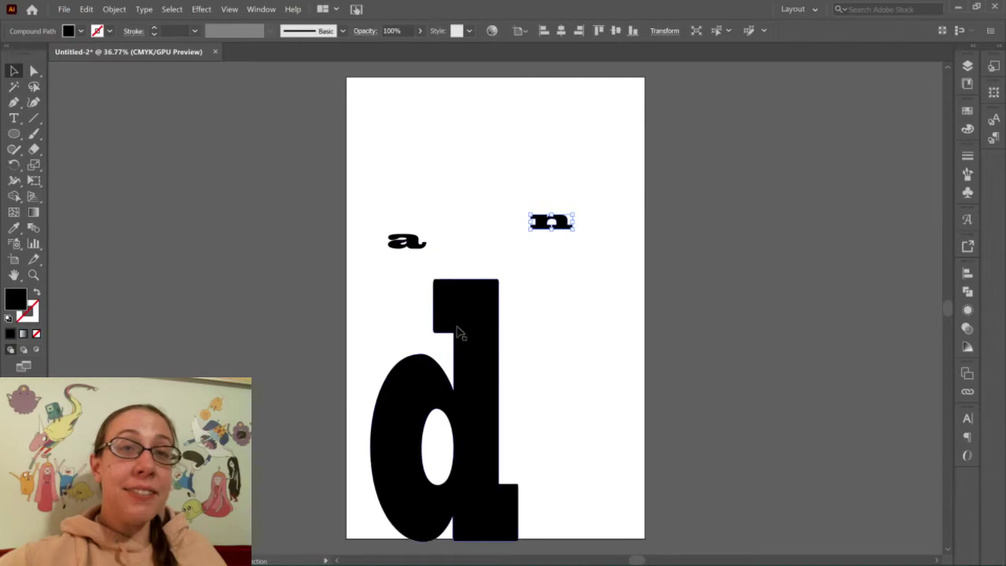
{"action": "left_click", "coordinate": [463, 325]}
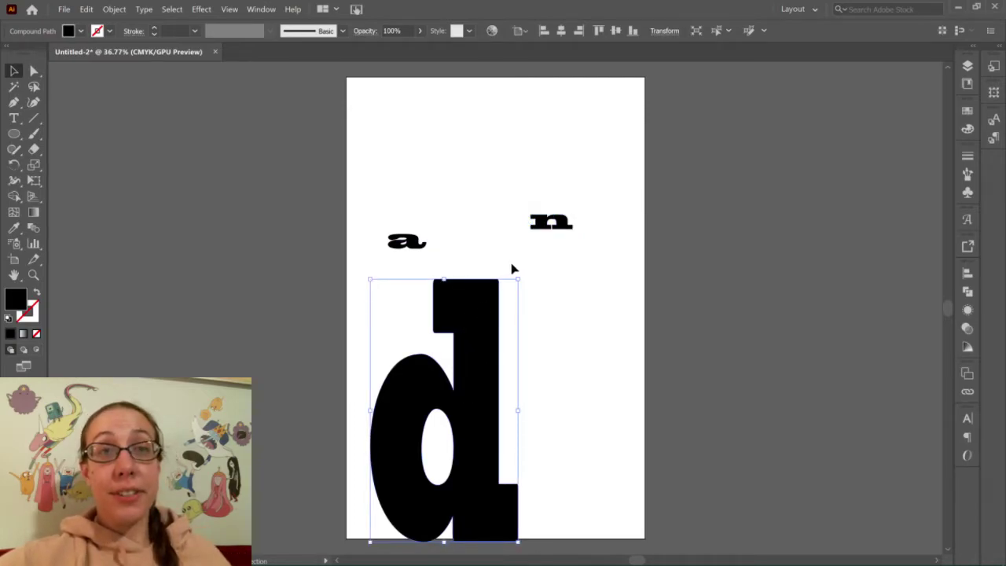
{"action": "left_click_drag", "start_coordinate": [462, 169], "coordinate": [570, 206]}
{"action": "left_click", "coordinate": [619, 247]}
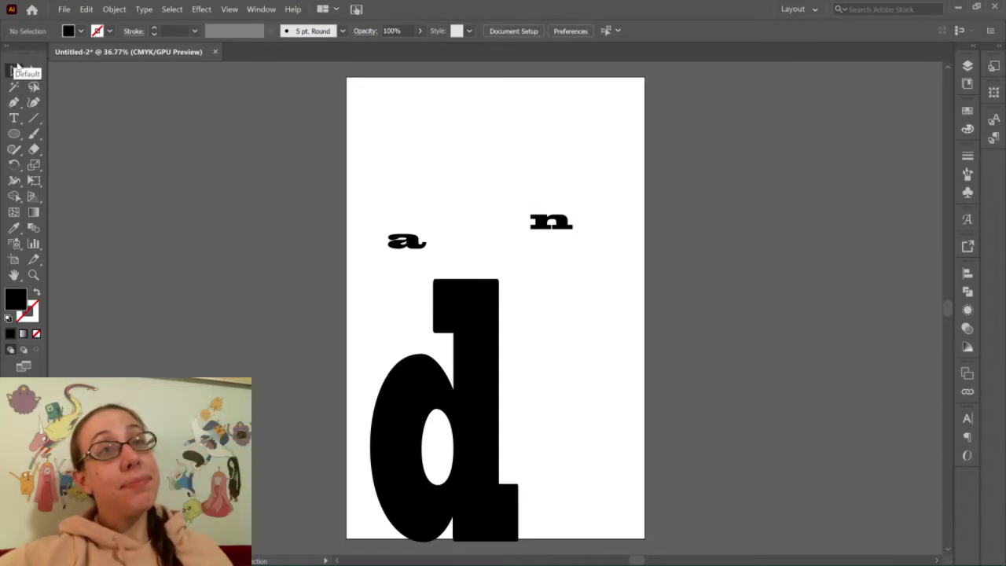
Rotate the enlarged letter "d" clockwise so its stem leans toward the artboard's right edge, and deselect it.
{"action": "left_click", "coordinate": [478, 344]}
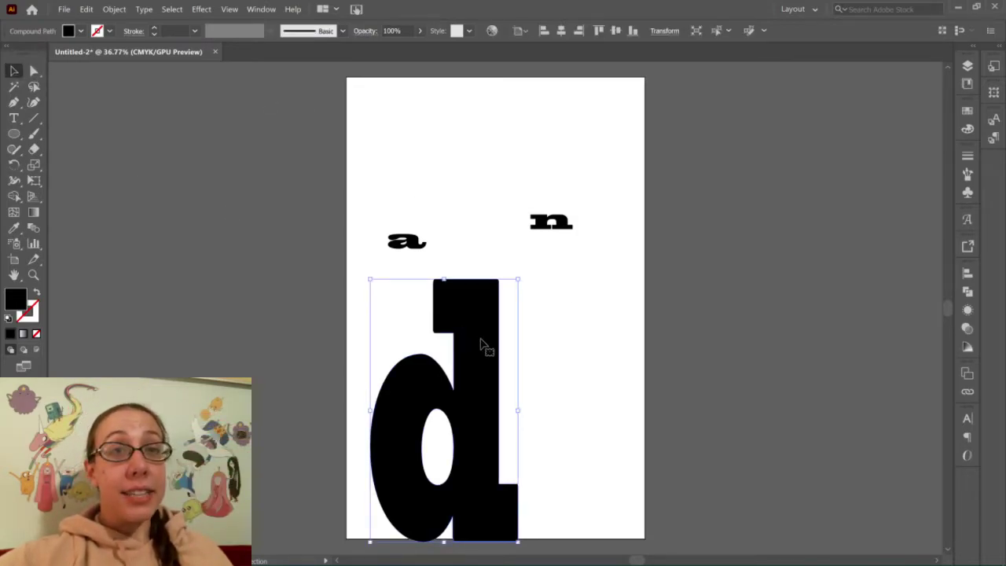
{"action": "left_click_drag", "start_coordinate": [543, 312], "coordinate": [548, 339]}
{"action": "left_click_drag", "start_coordinate": [375, 165], "coordinate": [590, 269]}
{"action": "left_click", "coordinate": [637, 282]}
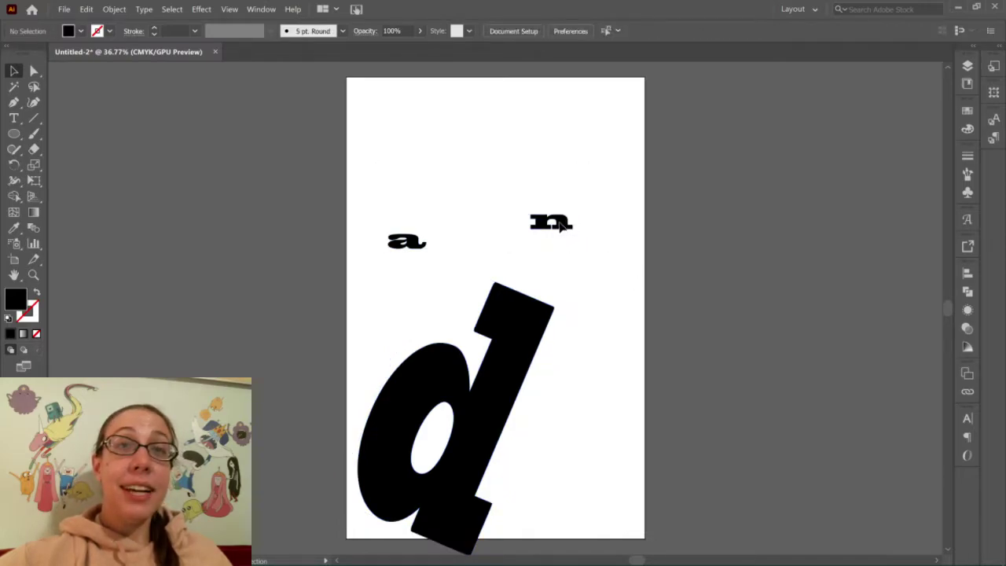
Move the letter "n" into the lower part of the hole in "d", shrink it to fit inside, and deselect it.
{"action": "left_click_drag", "start_coordinate": [550, 223], "coordinate": [421, 458]}
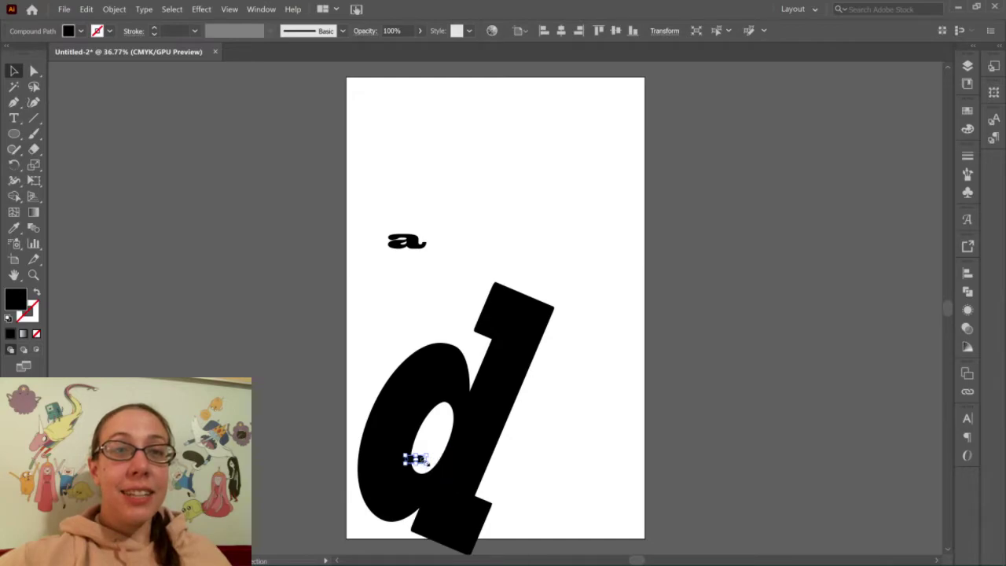
{"action": "left_click_drag", "start_coordinate": [420, 459], "coordinate": [603, 430]}
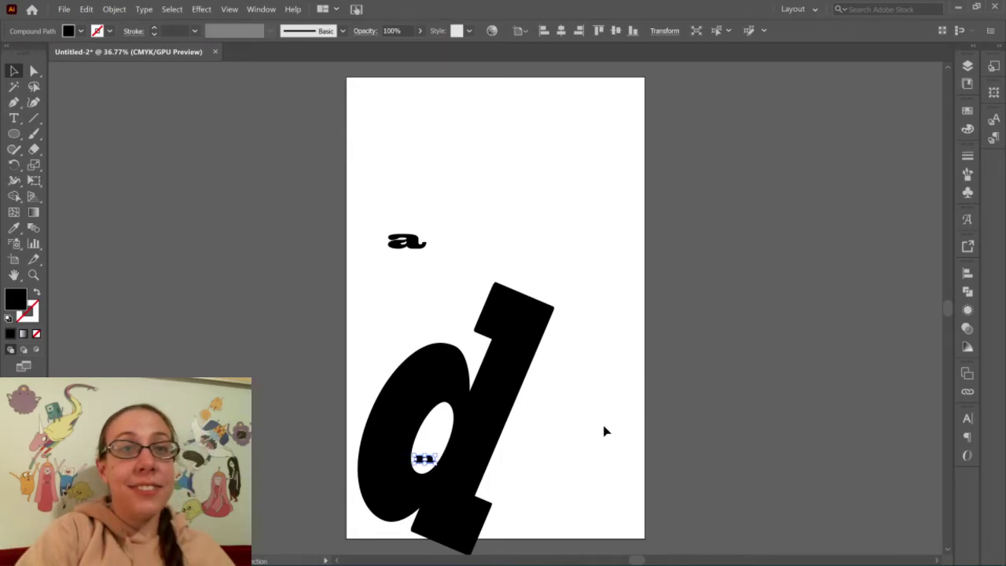
{"action": "left_click", "coordinate": [437, 250]}
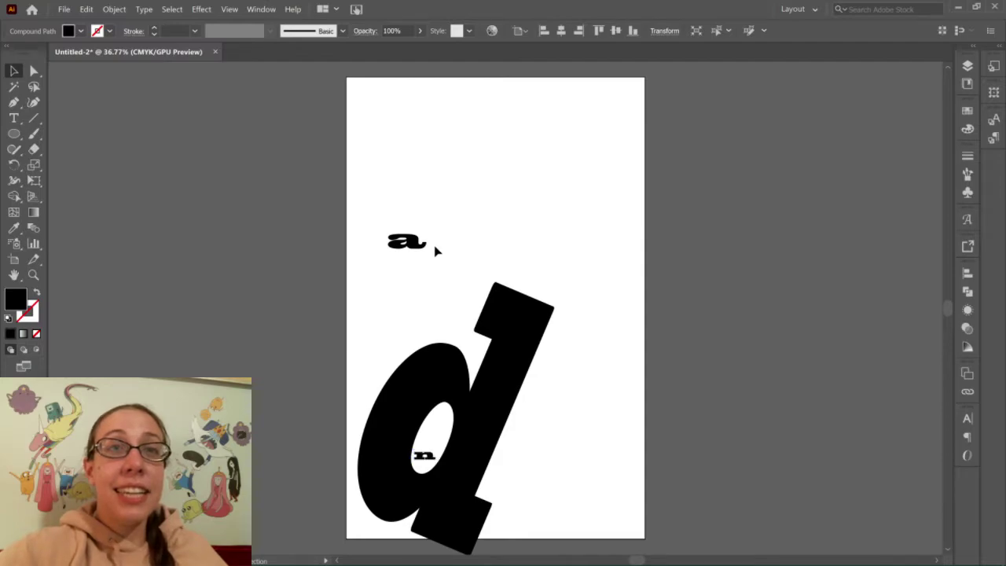
Move the letter "a" into the hole in "d" above the "n" and scale it uniformly to 75%.
{"action": "left_click_drag", "start_coordinate": [435, 357], "coordinate": [456, 430]}
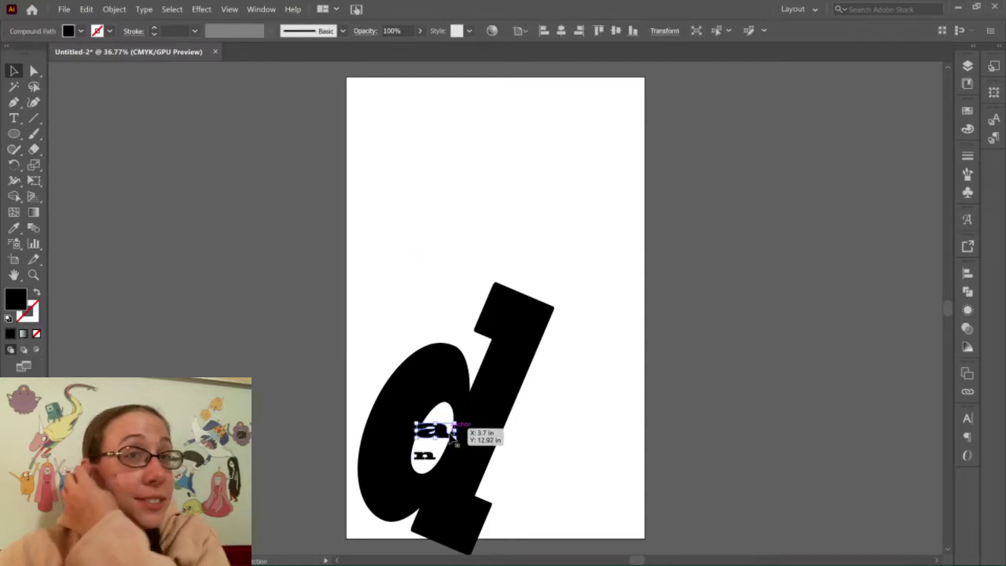
{"action": "left_click_drag", "start_coordinate": [444, 432], "coordinate": [444, 438]}
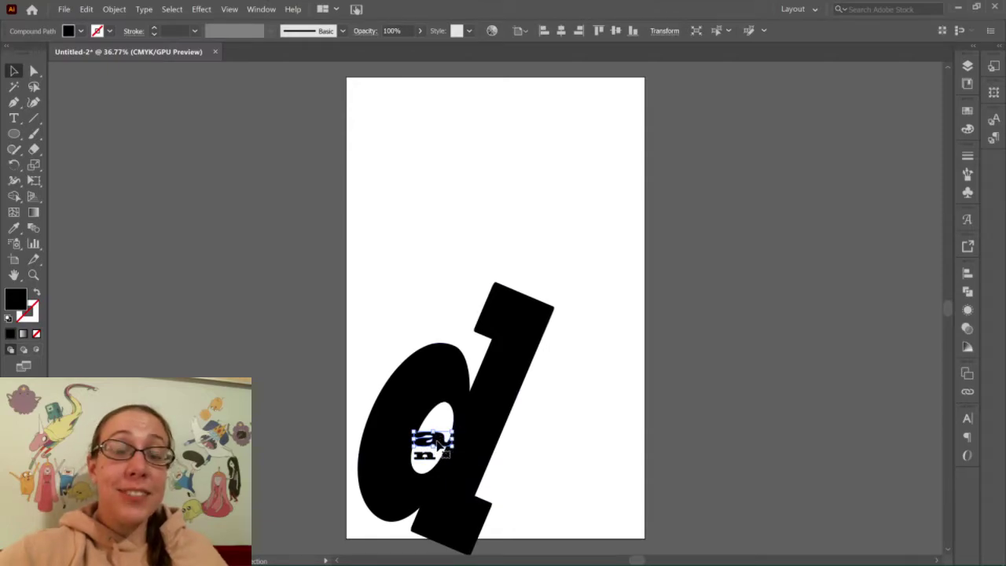
{"action": "right_click", "coordinate": [439, 445]}
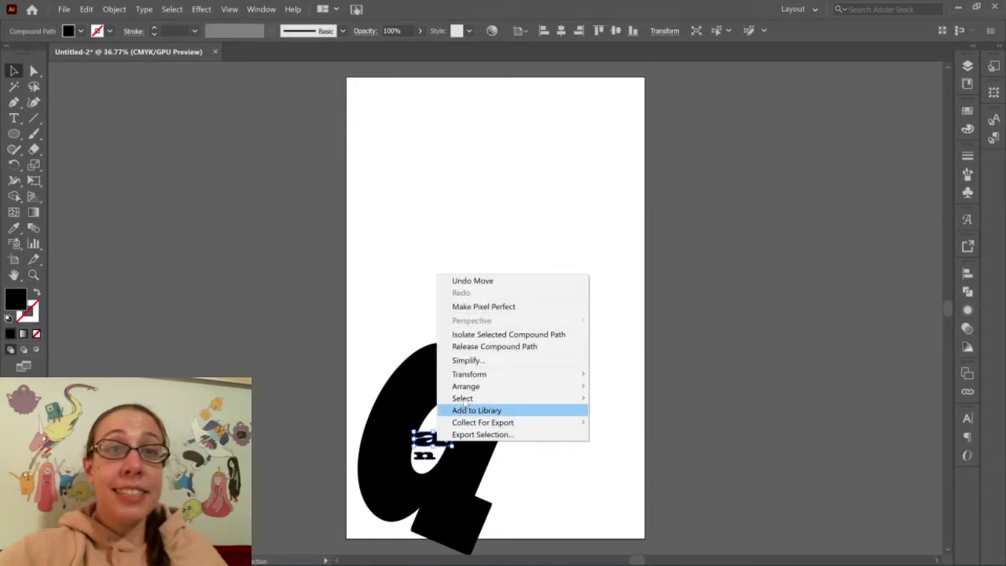
{"action": "mouse_move", "coordinate": [470, 376]}
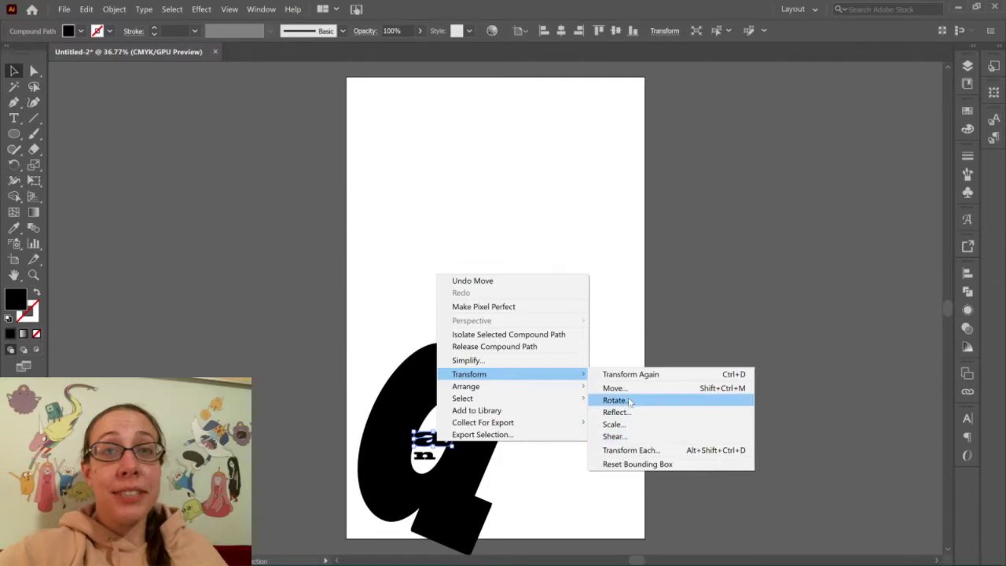
{"action": "left_click", "coordinate": [621, 425]}
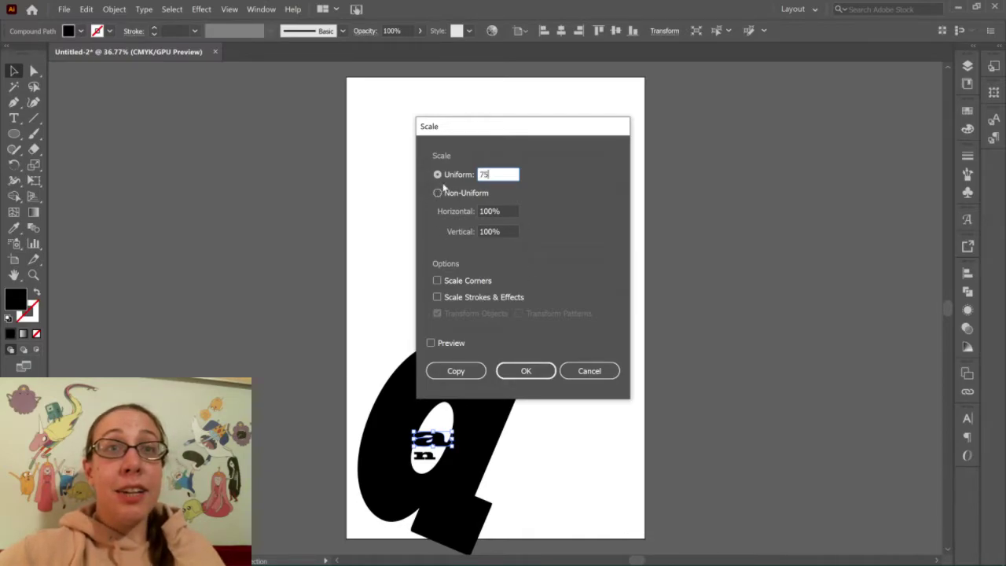
{"action": "left_click", "coordinate": [540, 378]}
{"action": "left_click", "coordinate": [563, 457]}
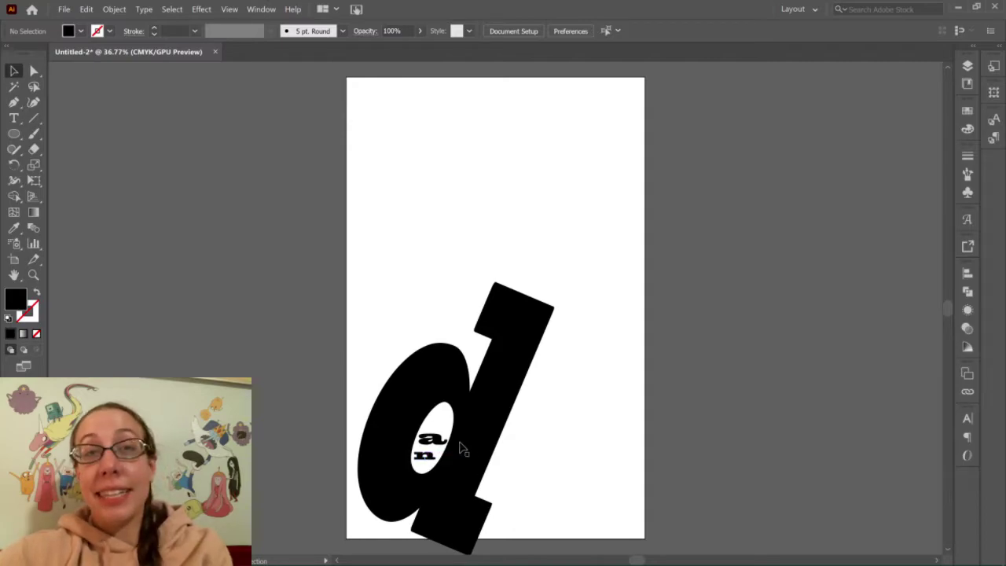
Nudge the letter "a" slightly until it sits fully inside the hole in "d" above the "n", and deselect it.
{"action": "left_click_drag", "start_coordinate": [438, 442], "coordinate": [441, 438]}
{"action": "left_click", "coordinate": [572, 433]}
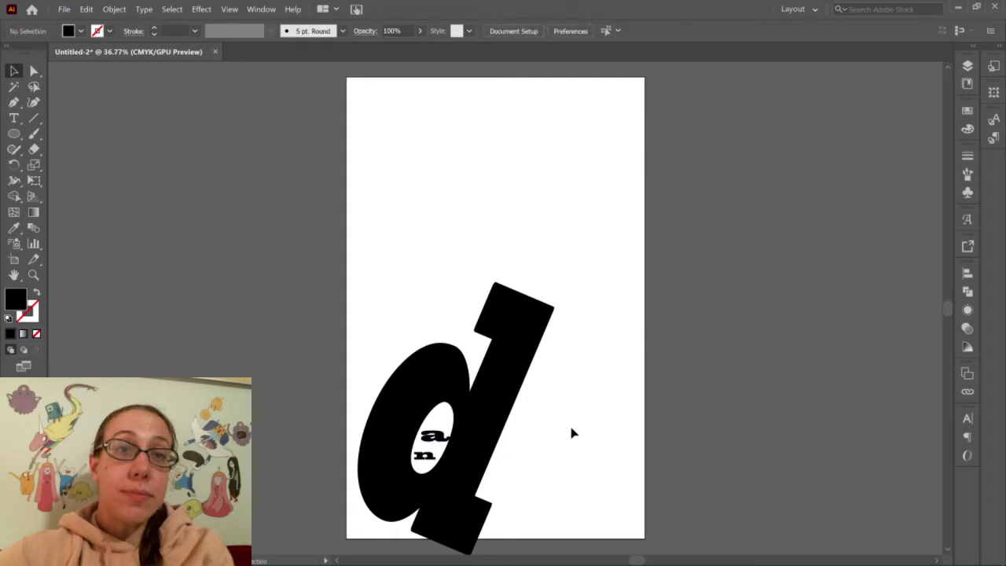
{"action": "left_click", "coordinate": [440, 436]}
{"action": "left_click_drag", "start_coordinate": [437, 437], "coordinate": [434, 436]}
{"action": "left_click", "coordinate": [574, 444]}
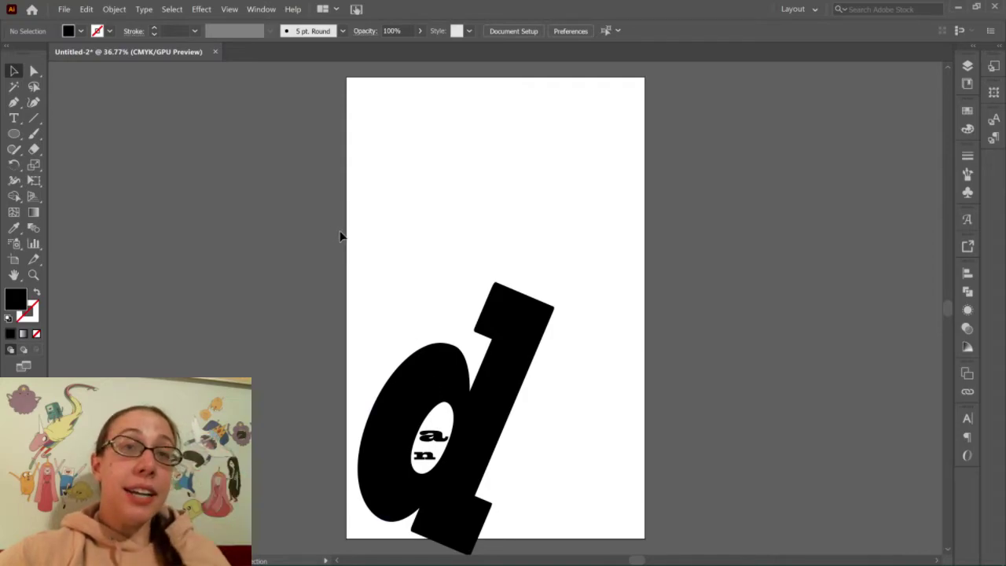
Direct-select the inner corner anchor point of the letter "d" where the upper serif meets the stem.
{"action": "left_click", "coordinate": [33, 71]}
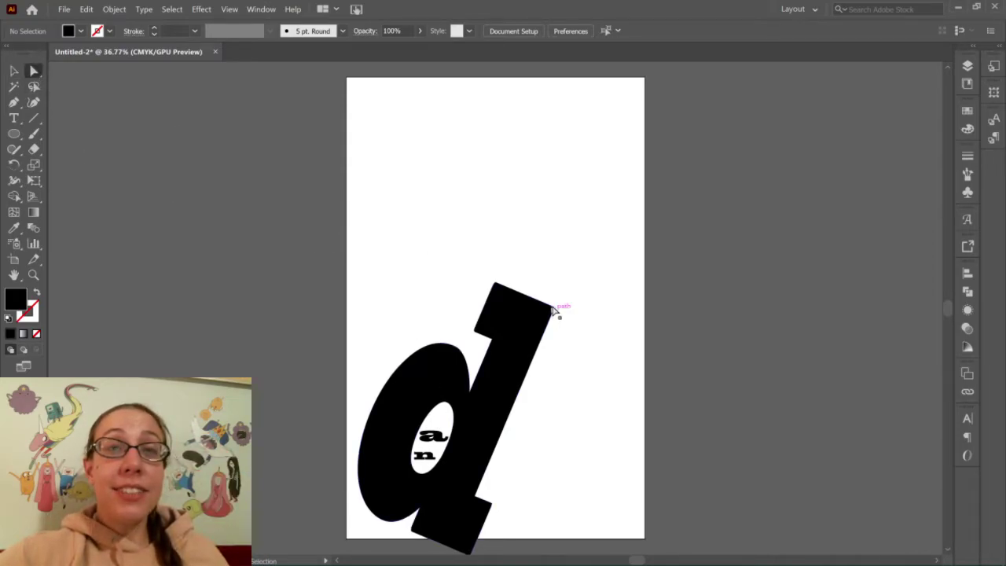
{"action": "left_click", "coordinate": [526, 381]}
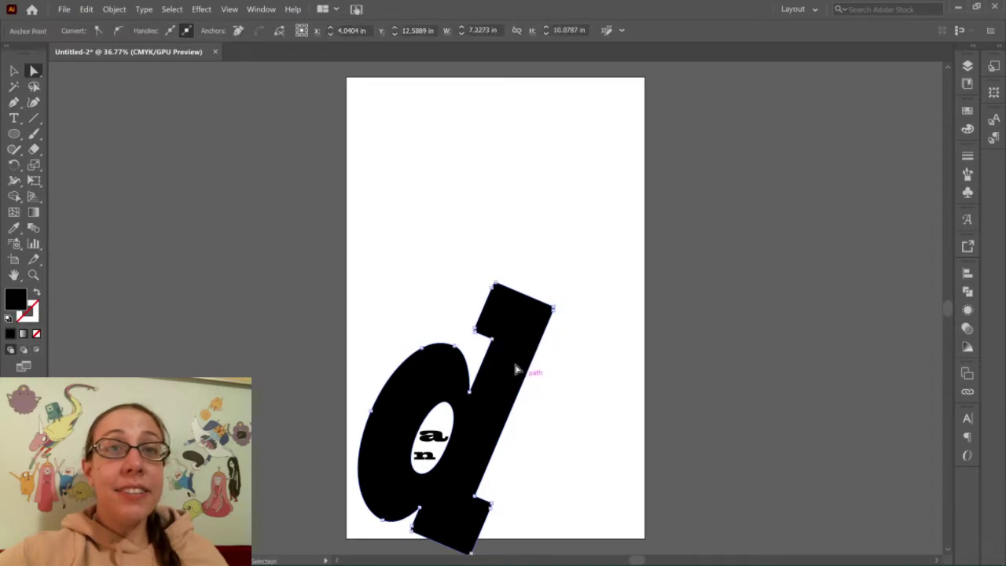
{"action": "mouse_move", "coordinate": [492, 341]}
{"action": "left_mouse_down"}
{"action": "mouse_move", "coordinate": [496, 332]}
{"action": "mouse_move", "coordinate": [501, 350]}
{"action": "mouse_move", "coordinate": [489, 340]}
{"action": "left_mouse_up"}
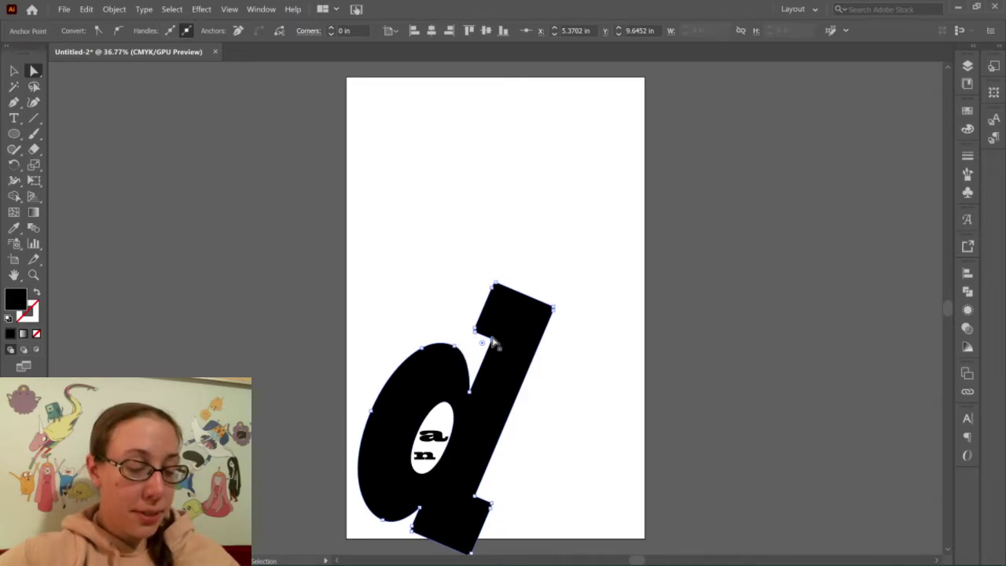
{"action": "scroll", "coordinate": [491, 344], "scroll_direction": "up", "scroll_amount": 6}
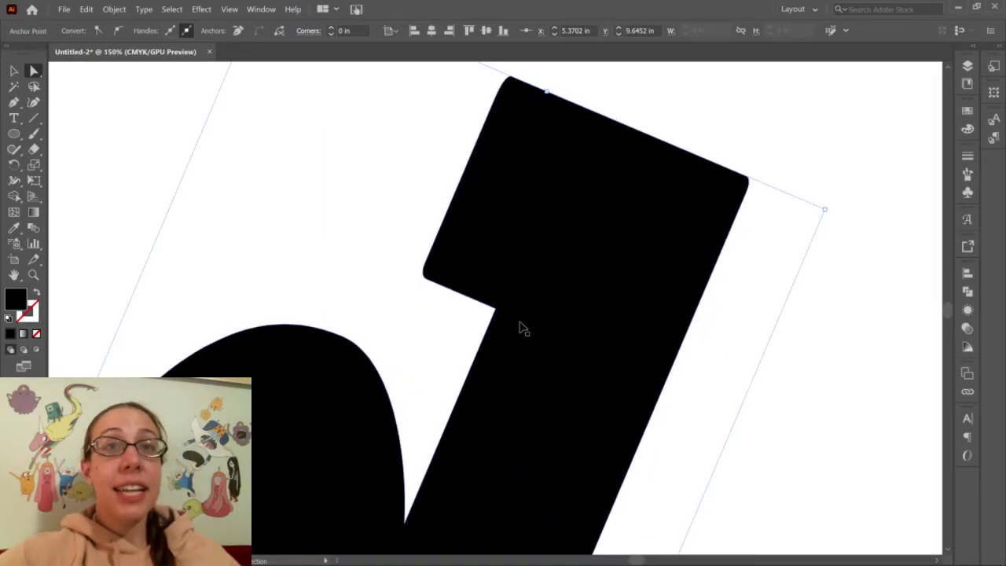
{"action": "scroll", "coordinate": [520, 327], "scroll_direction": "up", "scroll_amount": 2}
{"action": "left_click", "coordinate": [496, 312]}
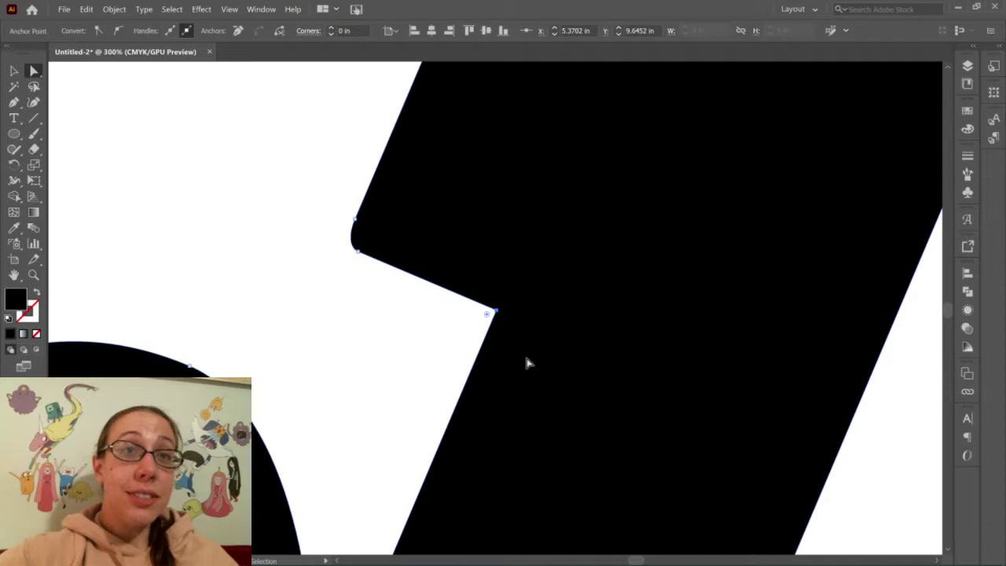
Convert the selected inner corner anchor to a smooth point, move it toward the bowl and reshape the curve with its handles.
{"action": "left_click", "coordinate": [119, 31]}
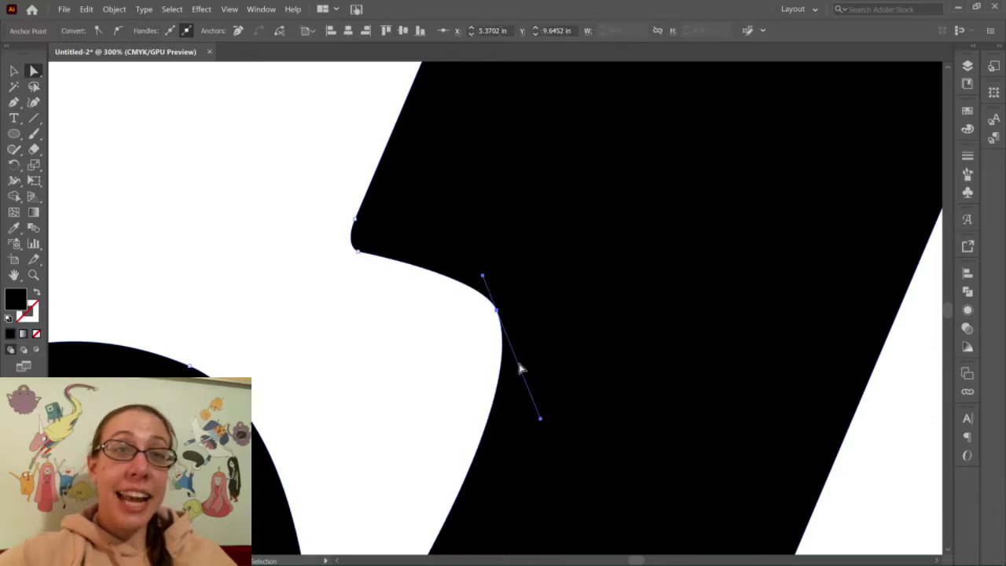
{"action": "left_click_drag", "start_coordinate": [495, 312], "coordinate": [452, 329]}
{"action": "left_click_drag", "start_coordinate": [438, 291], "coordinate": [463, 250]}
{"action": "left_click_drag", "start_coordinate": [438, 434], "coordinate": [548, 446]}
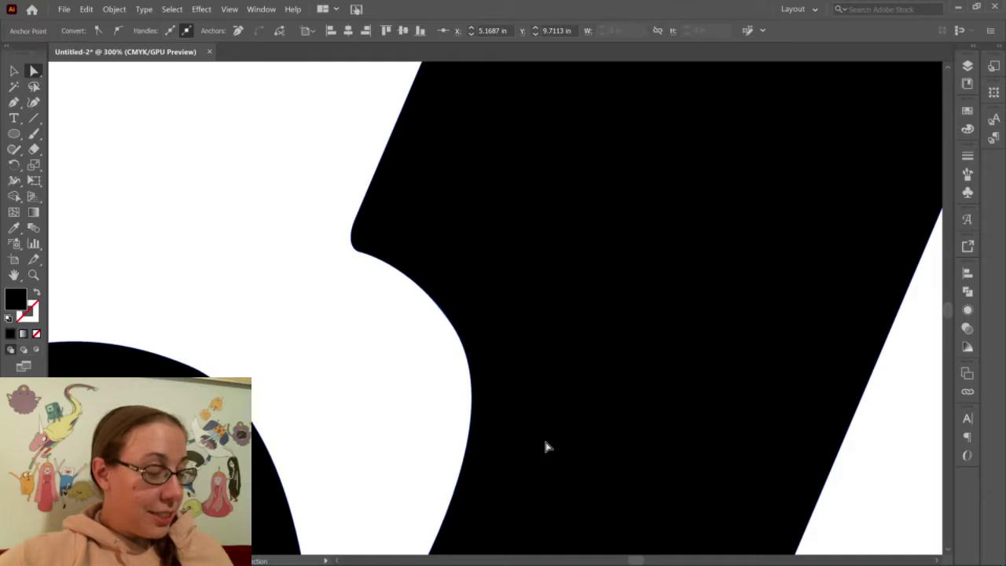
Undo the handle adjustments, the anchor move and the smooth-point conversion on the inner corner of "d".
{"action": "key", "text": "ctrl+z"}
{"action": "key", "text": "ctrl+z"}
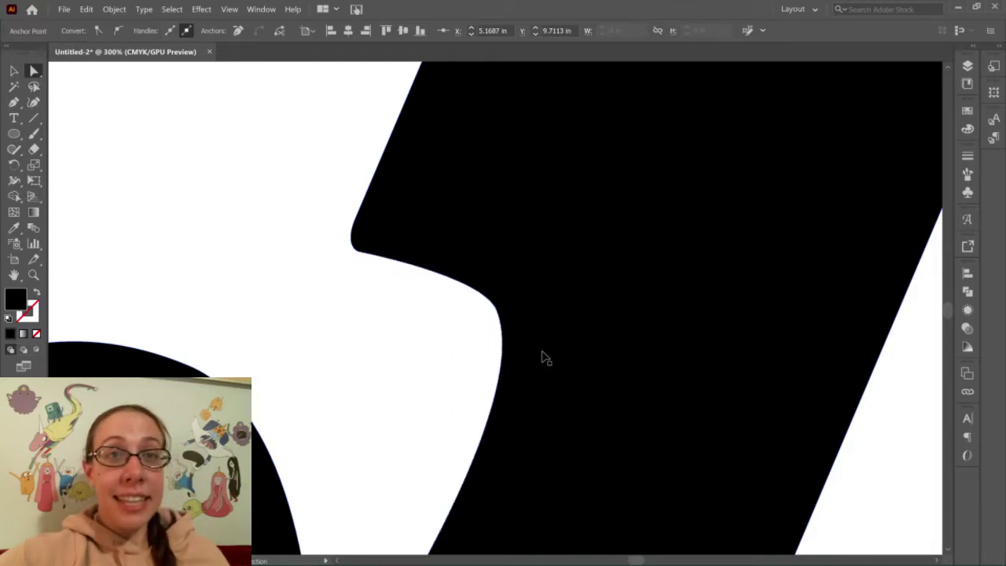
{"action": "key", "text": "ctrl+z"}
Round the inner corner between the upper serif and stem of "d" to a radius of about 0.35 in.
{"action": "left_click", "coordinate": [496, 313]}
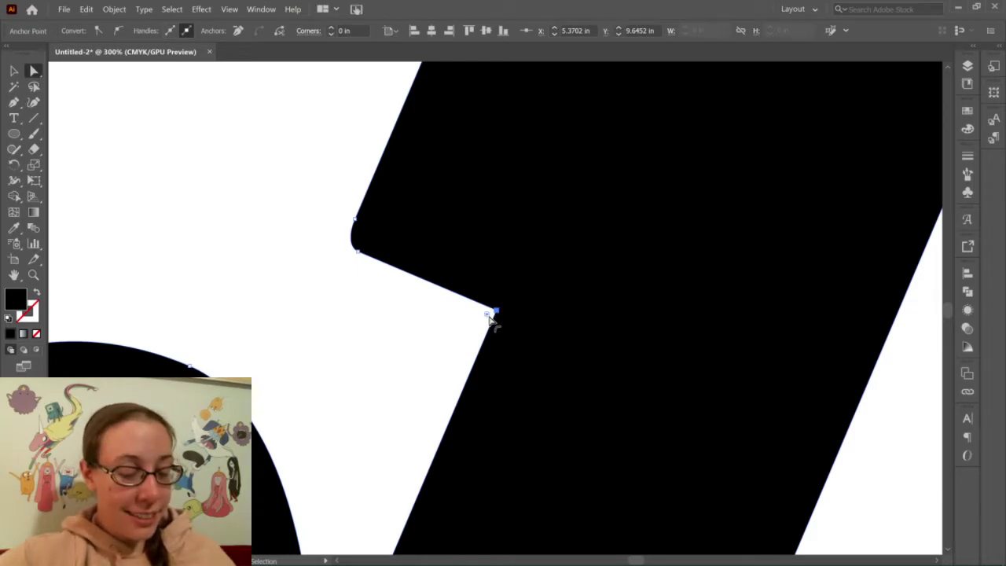
{"action": "scroll", "coordinate": [493, 317], "scroll_direction": "up", "scroll_amount": 2}
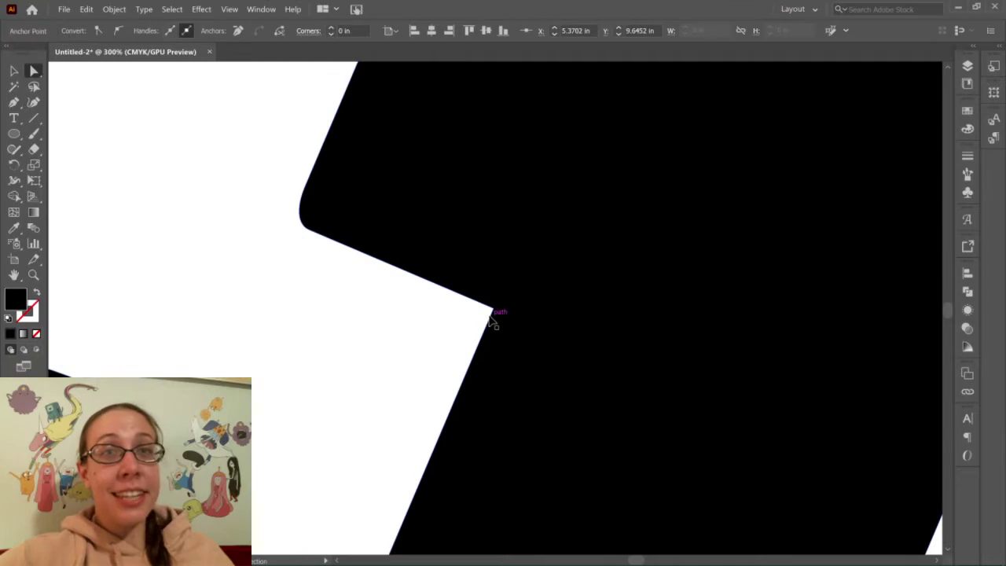
{"action": "scroll", "coordinate": [487, 322], "scroll_direction": "up", "scroll_amount": 2}
{"action": "left_click", "coordinate": [494, 313]}
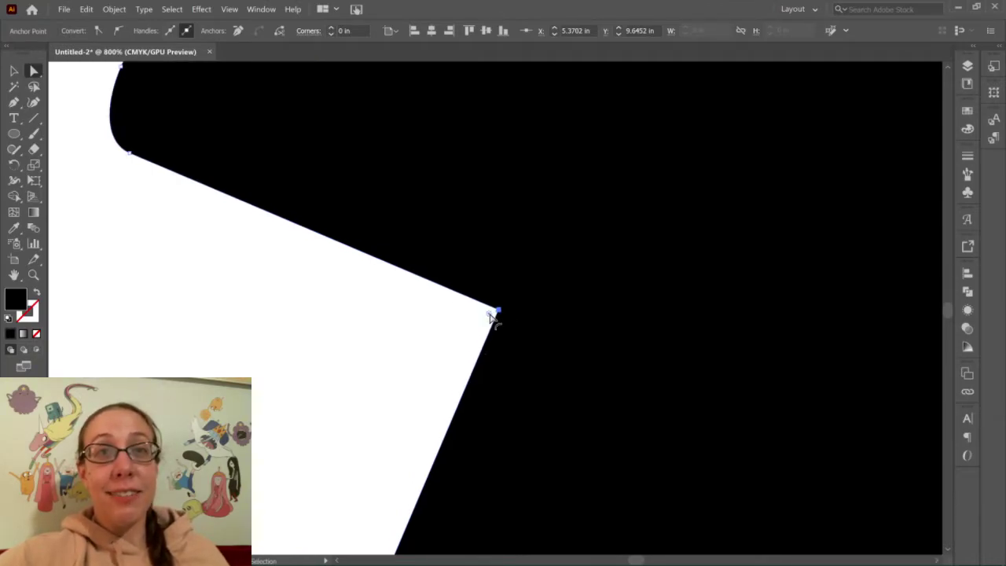
{"action": "left_click_drag", "start_coordinate": [485, 317], "coordinate": [230, 425]}
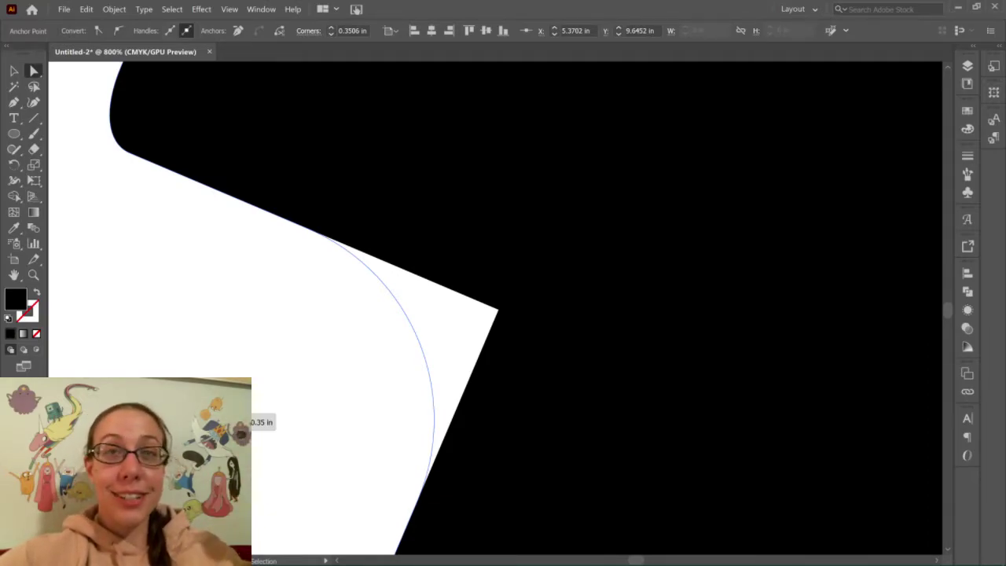
Finalize the rounded inner corner of the letter "d" at 0.3511 in and bring the whole artboard into view.
{"action": "left_click_drag", "start_coordinate": [229, 409], "coordinate": [230, 409]}
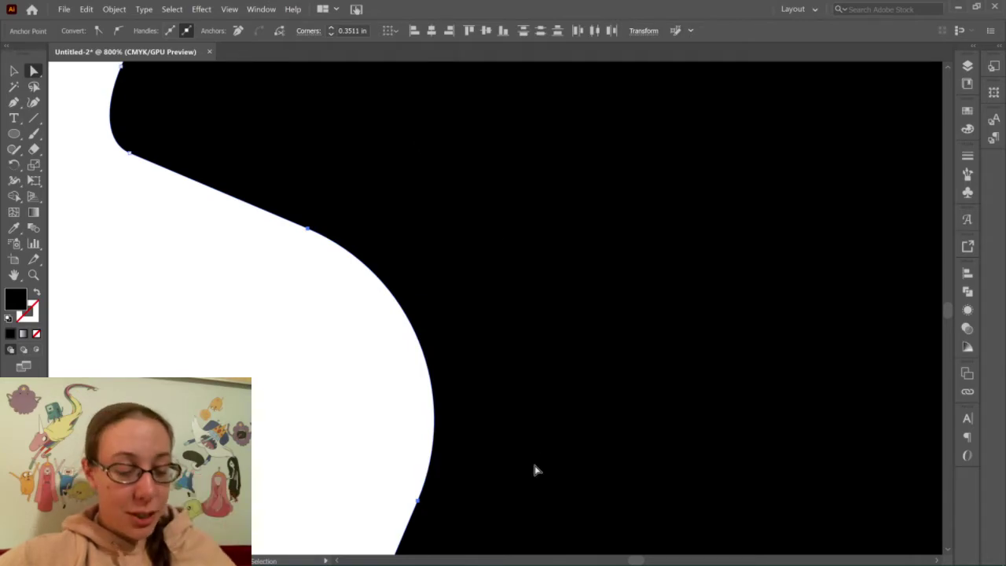
{"action": "key", "text": "ctrl+minus"}
{"action": "key", "text": "ctrl+minus"}
{"action": "key", "text": "ctrl+minus"}
{"action": "key", "text": "ctrl+minus"}
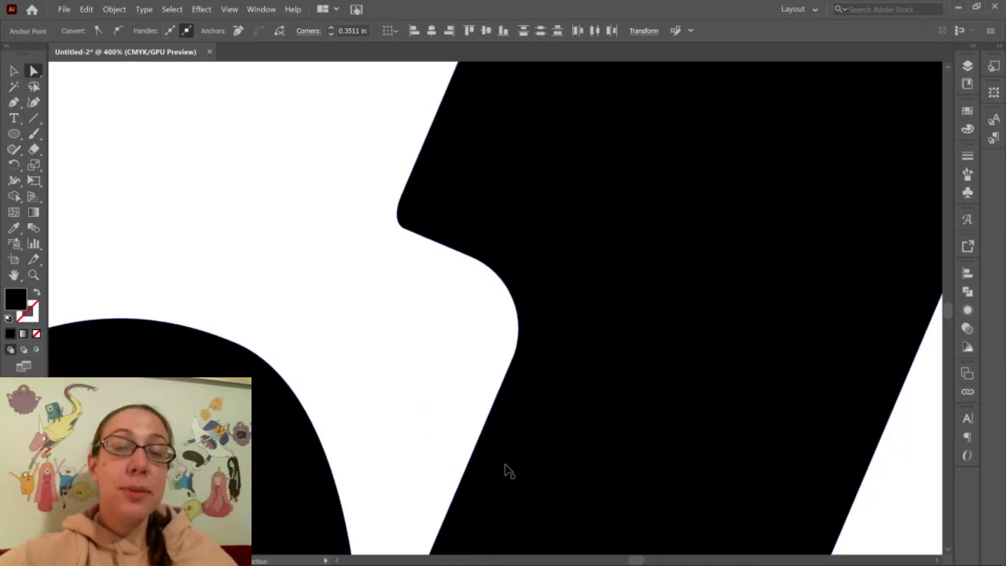
{"action": "key", "text": "ctrl+minus"}
{"action": "key", "text": "ctrl+minus"}
{"action": "key", "text": "ctrl+minus"}
{"action": "key", "text": "ctrl+minus"}
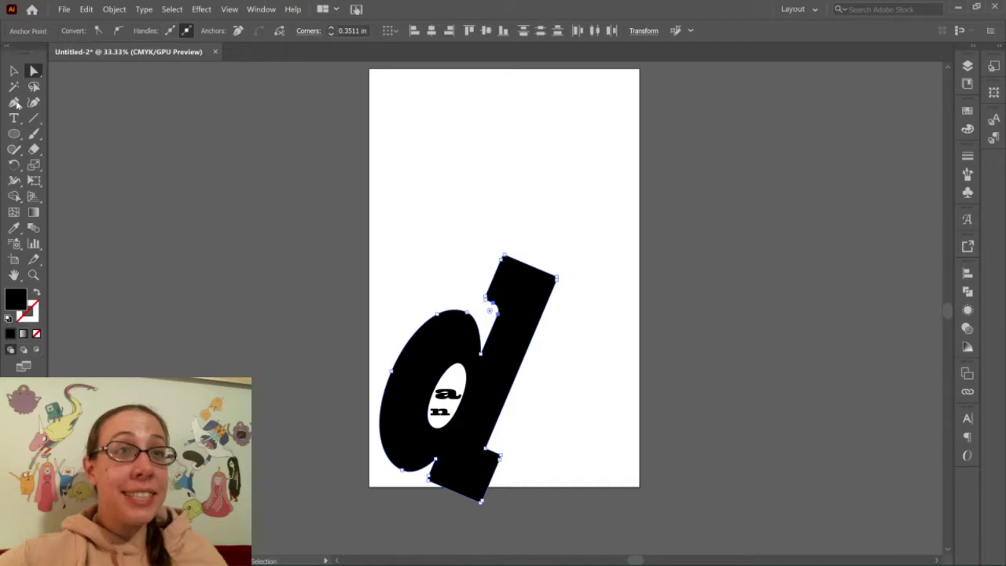
Select the entire letter "d" as an object with the Selection tool and clear the selection.
{"action": "left_click", "coordinate": [14, 71]}
{"action": "left_click", "coordinate": [447, 176]}
{"action": "left_click", "coordinate": [34, 71]}
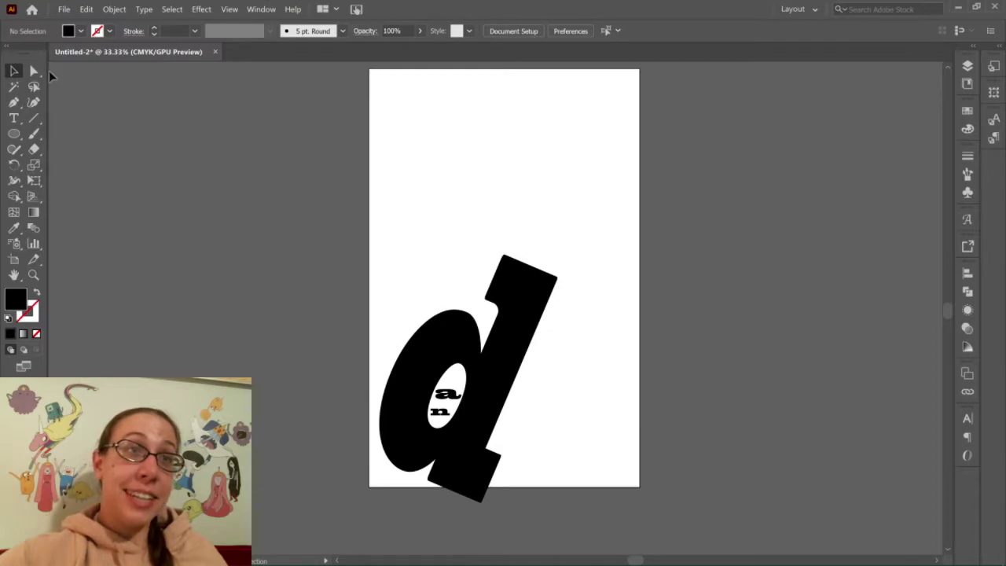
{"action": "left_click_drag", "start_coordinate": [376, 199], "coordinate": [617, 510]}
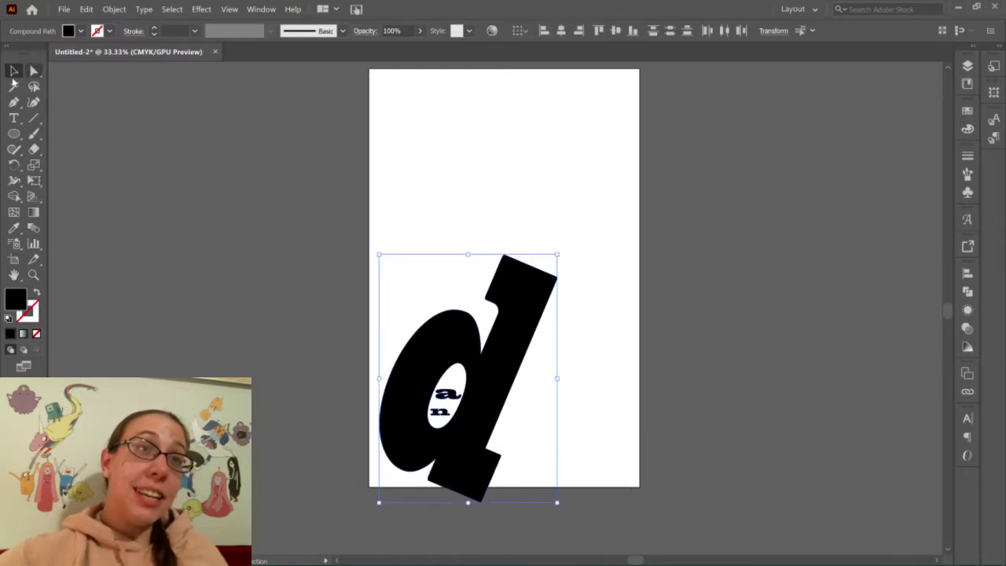
{"action": "left_click", "coordinate": [590, 346]}
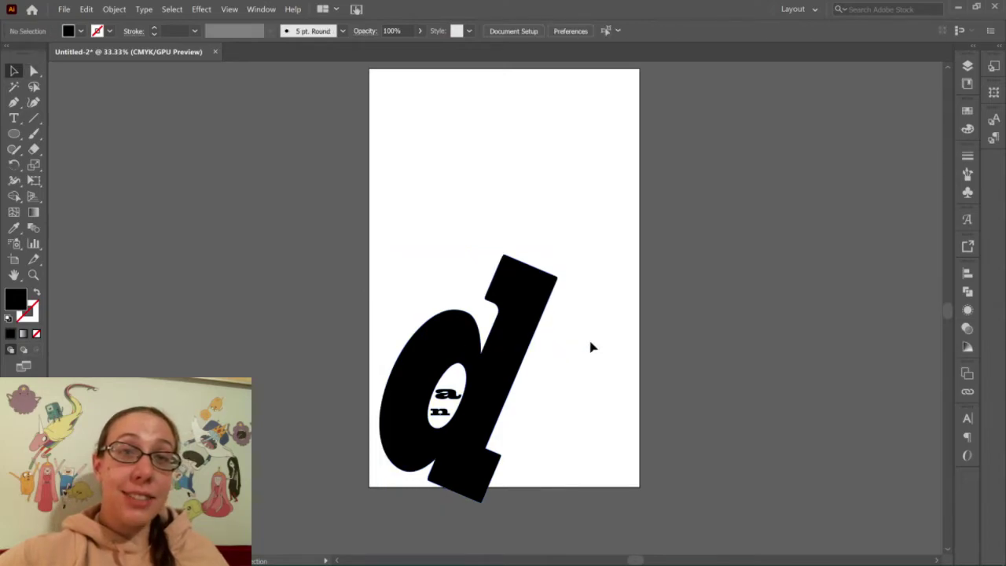
Select the letter "d" and display the color swatches in Large Thumbnail View.
{"action": "left_click", "coordinate": [521, 338]}
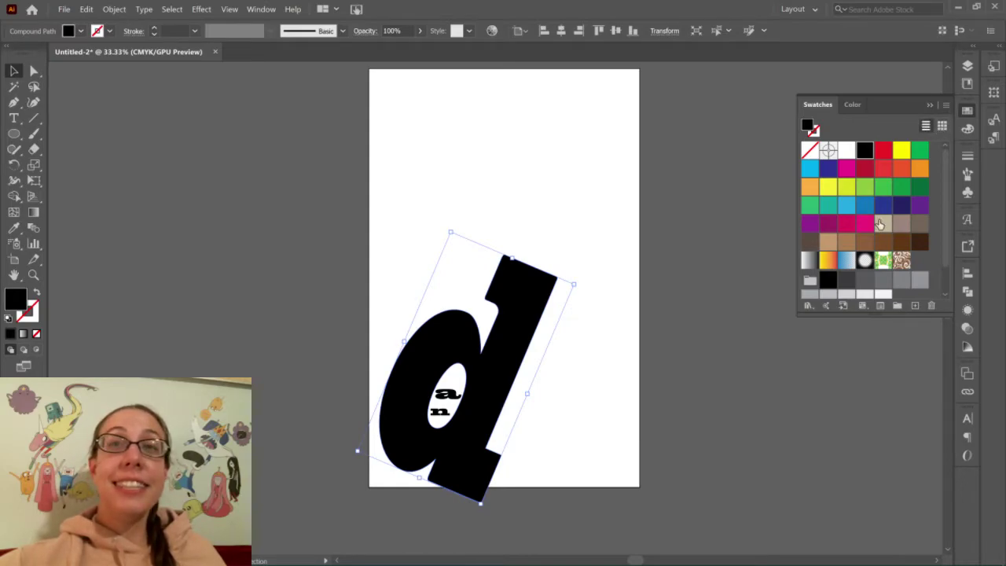
{"action": "left_click", "coordinate": [925, 126]}
{"action": "left_click", "coordinate": [942, 127]}
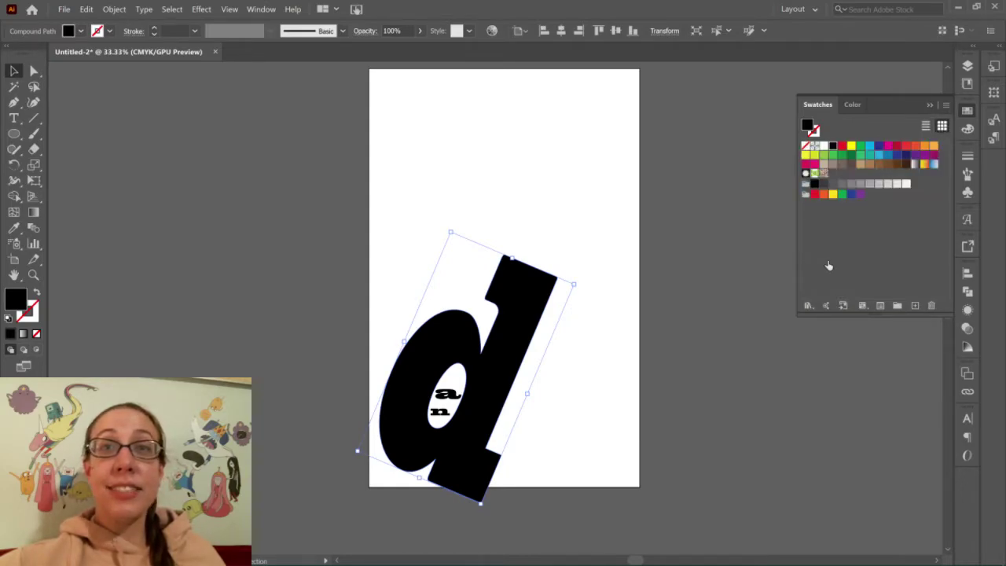
{"action": "left_click", "coordinate": [946, 106]}
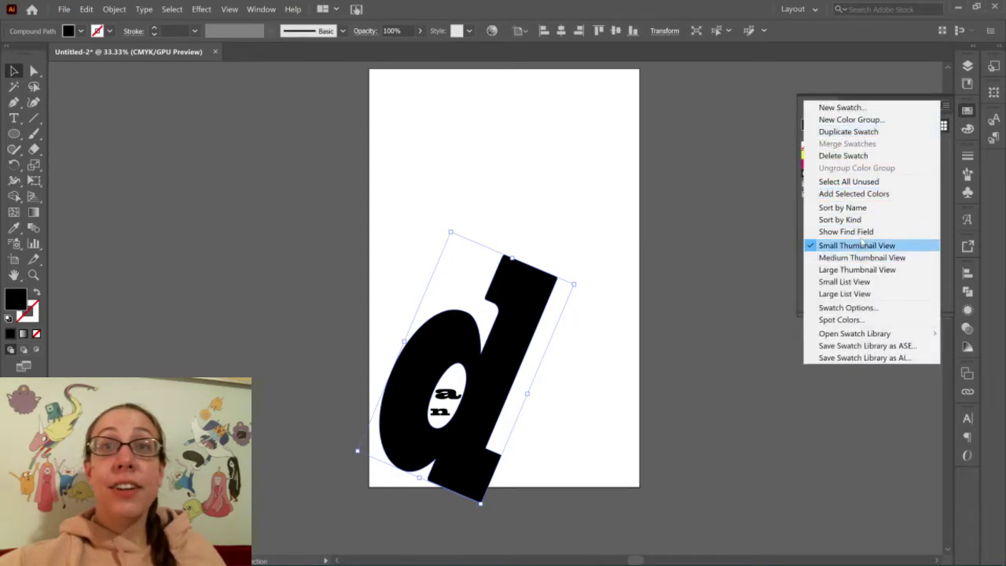
{"action": "left_click", "coordinate": [948, 246]}
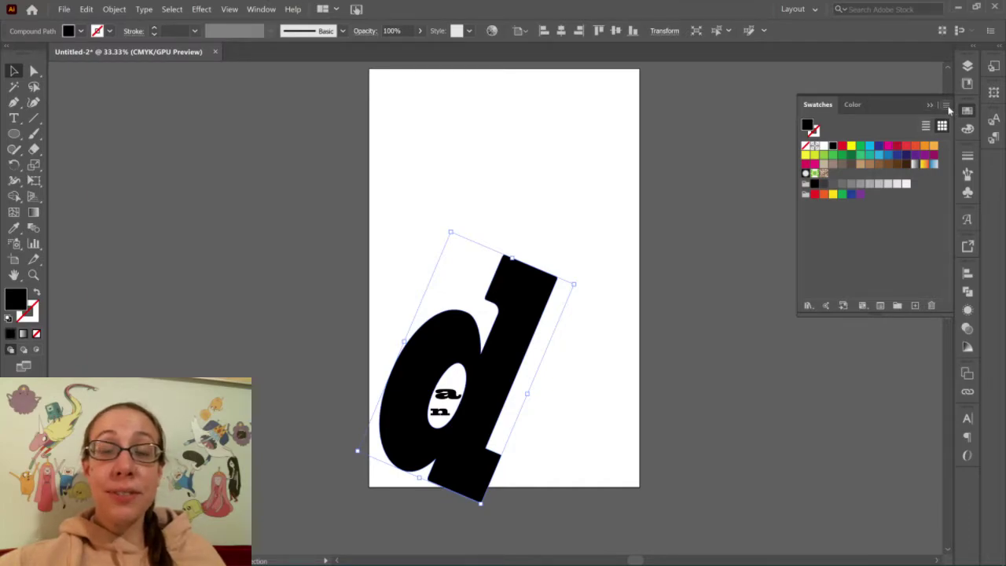
{"action": "left_click", "coordinate": [945, 107]}
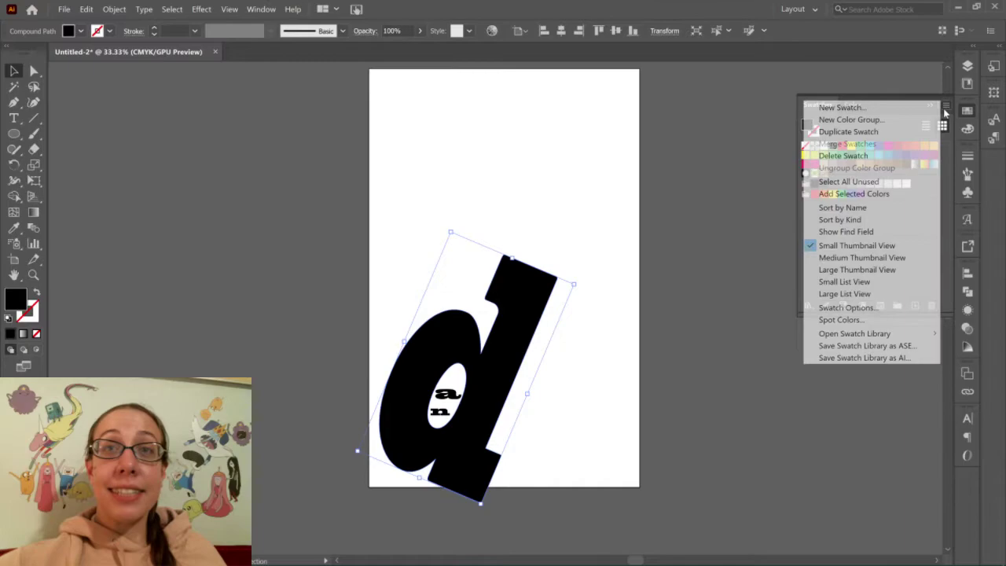
{"action": "left_click", "coordinate": [880, 271]}
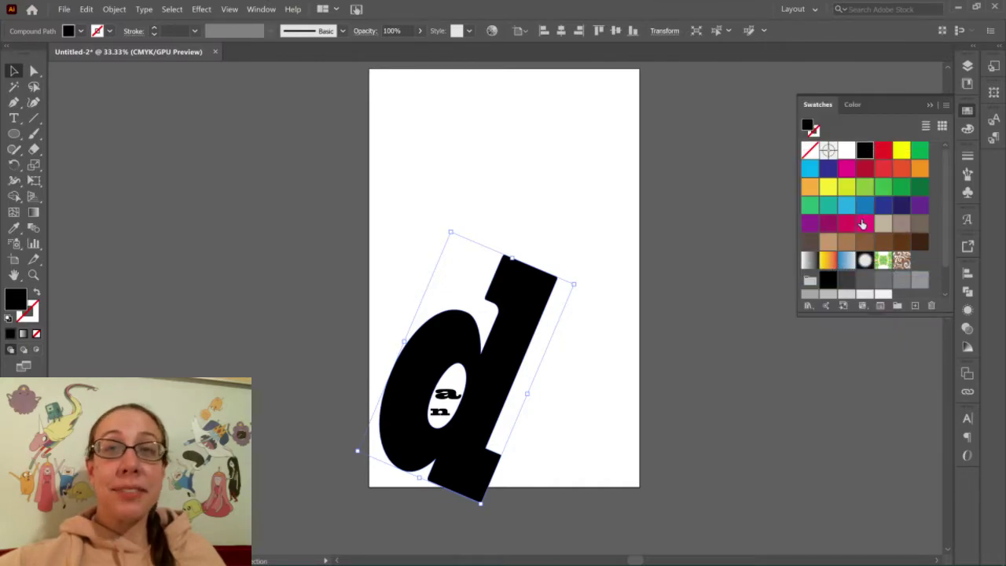
Enlarge the Swatches panel until every color group fits, and clear the highlighted swatch.
{"action": "scroll", "coordinate": [880, 251], "scroll_direction": "down", "scroll_amount": 2}
{"action": "scroll", "coordinate": [893, 268], "scroll_direction": "up", "scroll_amount": 2}
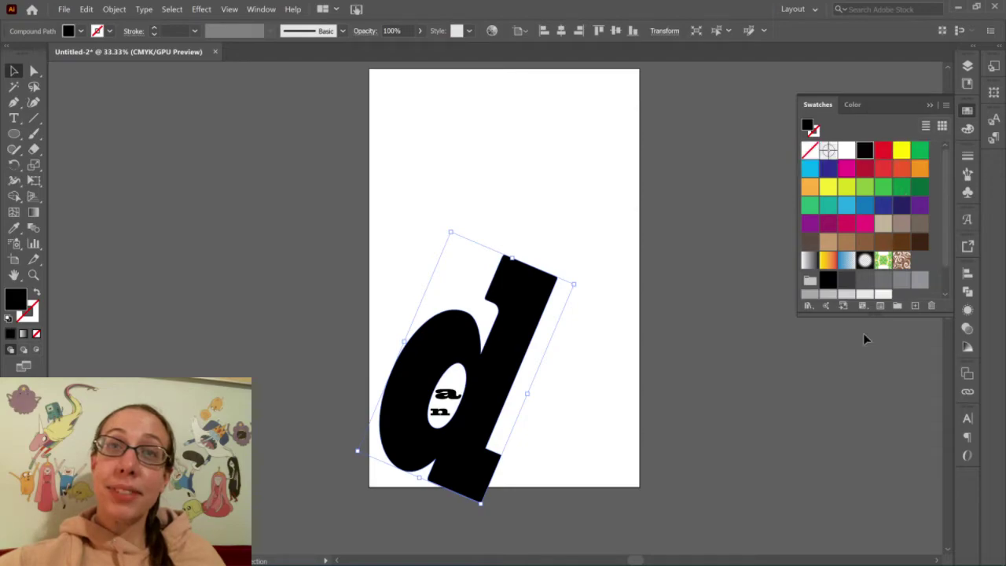
{"action": "left_click_drag", "start_coordinate": [871, 315], "coordinate": [873, 396]}
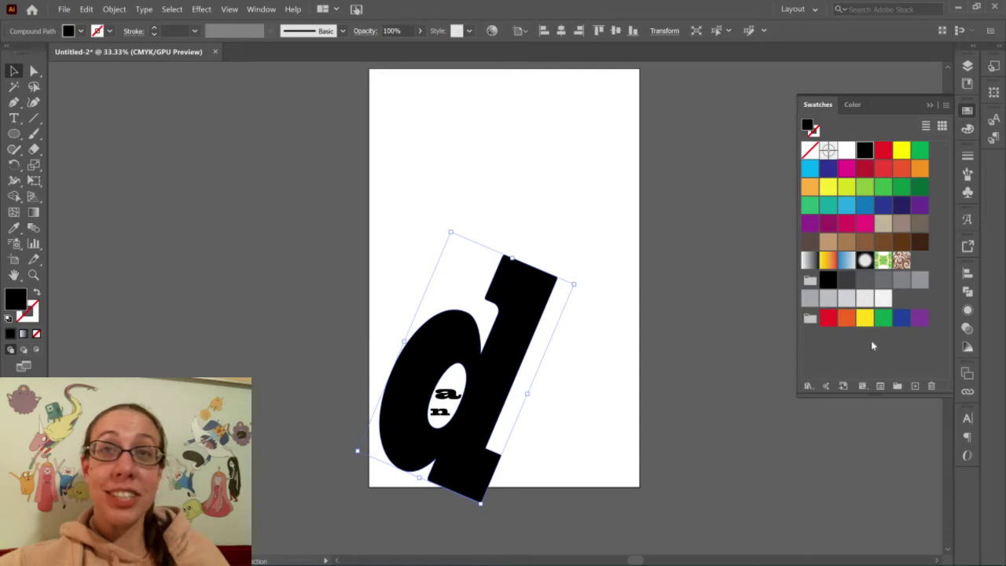
{"action": "left_click", "coordinate": [873, 358]}
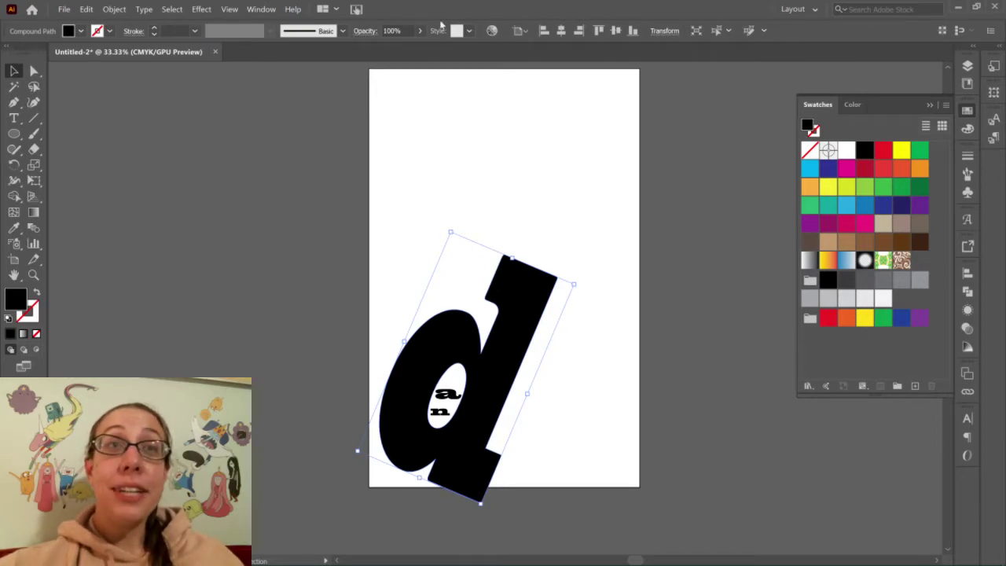
Widen the collapsed inner panel dock so that each icon shows its panel name.
{"action": "left_click", "coordinate": [262, 9]}
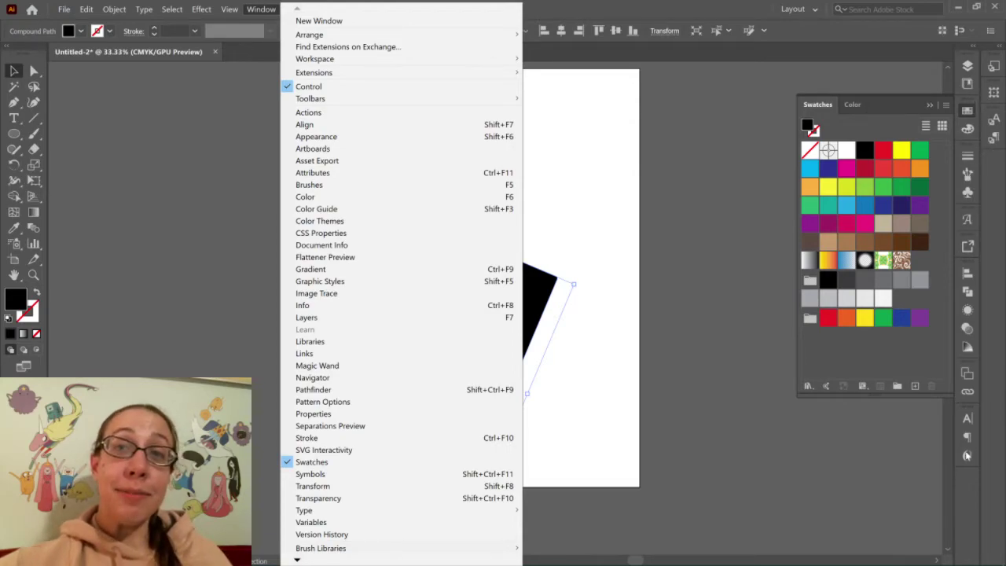
{"action": "left_click", "coordinate": [946, 488]}
{"action": "scroll", "coordinate": [597, 407], "scroll_direction": "up", "scroll_amount": 4}
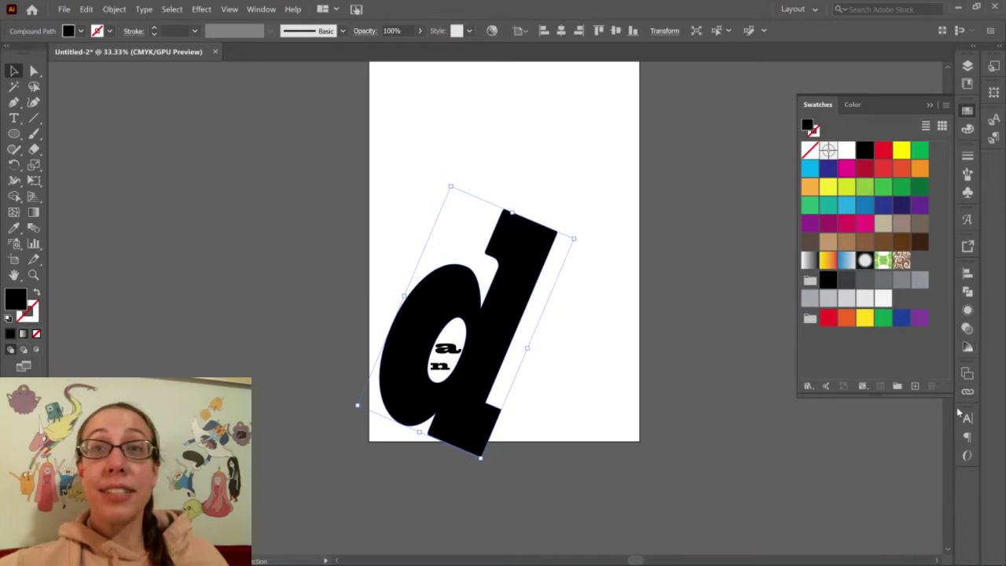
{"action": "mouse_move", "coordinate": [960, 407]}
{"action": "left_mouse_down"}
{"action": "mouse_move", "coordinate": [944, 409]}
{"action": "mouse_move", "coordinate": [956, 415]}
{"action": "left_mouse_up"}
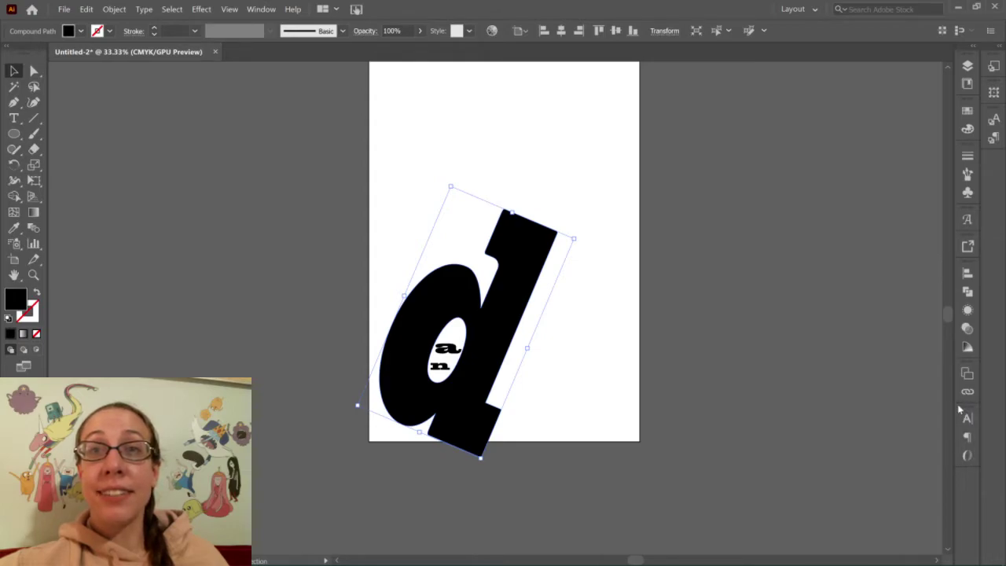
{"action": "mouse_move", "coordinate": [953, 405]}
{"action": "left_mouse_down"}
{"action": "mouse_move", "coordinate": [943, 406]}
{"action": "mouse_move", "coordinate": [967, 408]}
{"action": "mouse_move", "coordinate": [924, 400]}
{"action": "left_mouse_up"}
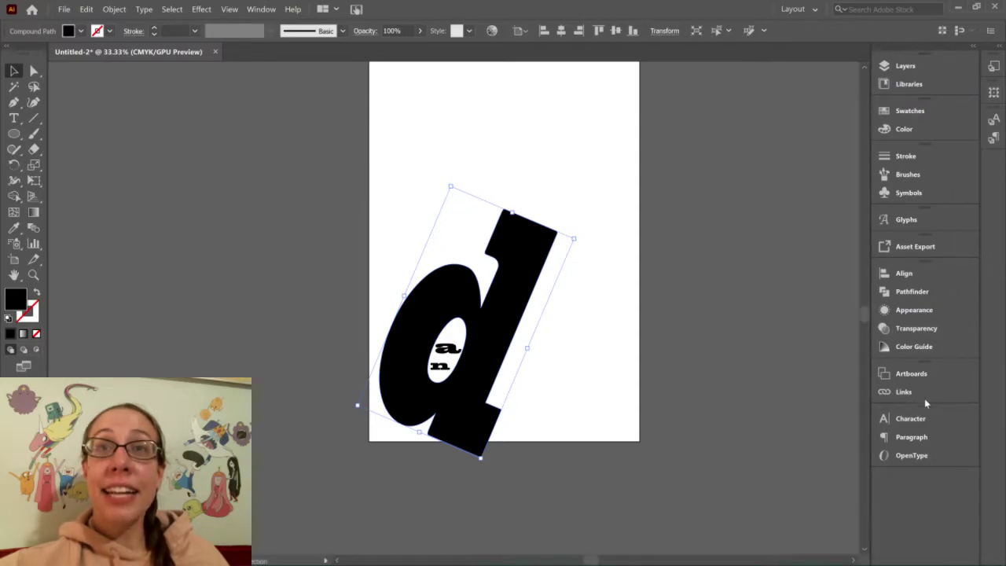
Expand the inner dock to full panels and collapse it back to labelled icons.
{"action": "left_click", "coordinate": [972, 49]}
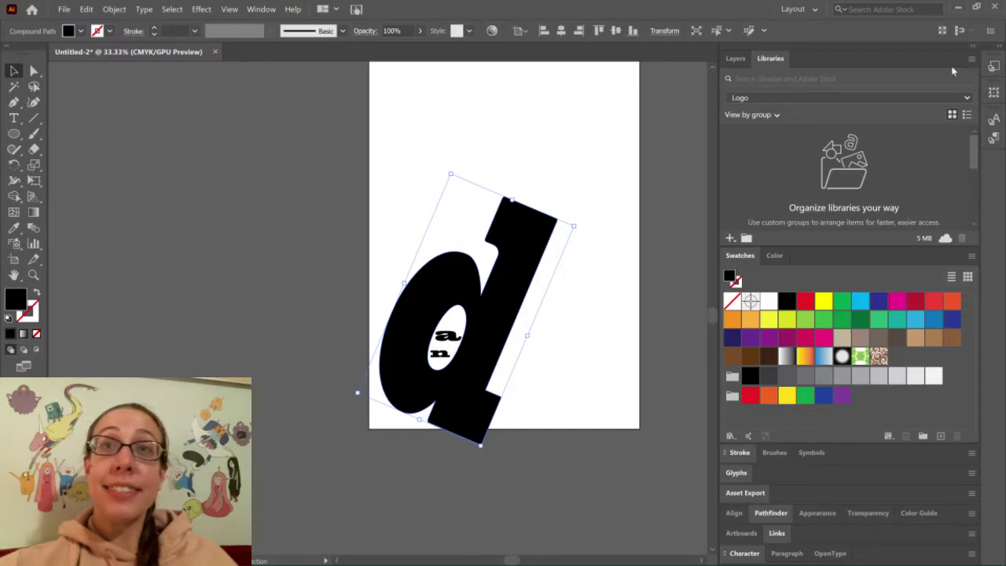
{"action": "scroll", "coordinate": [957, 75], "scroll_direction": "up", "scroll_amount": 1}
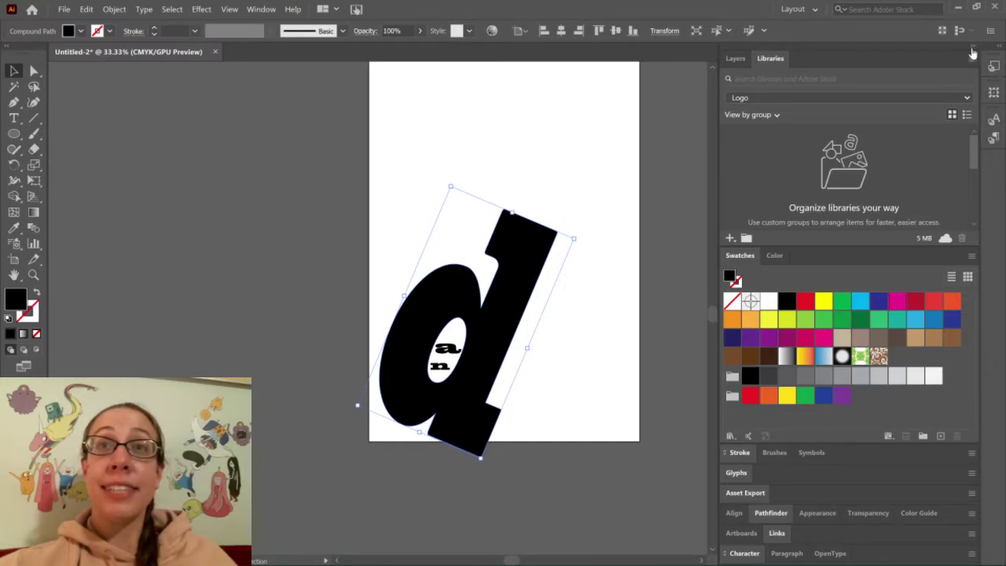
{"action": "left_click", "coordinate": [974, 45]}
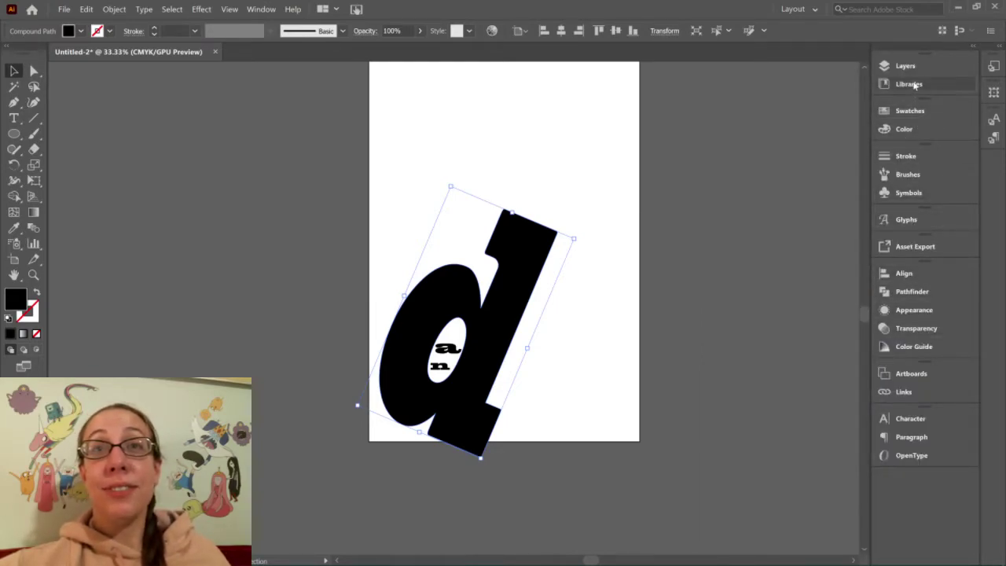
Examine the Transparency, Swatches and Color panels by opening each one from the labelled dock.
{"action": "left_click", "coordinate": [913, 330]}
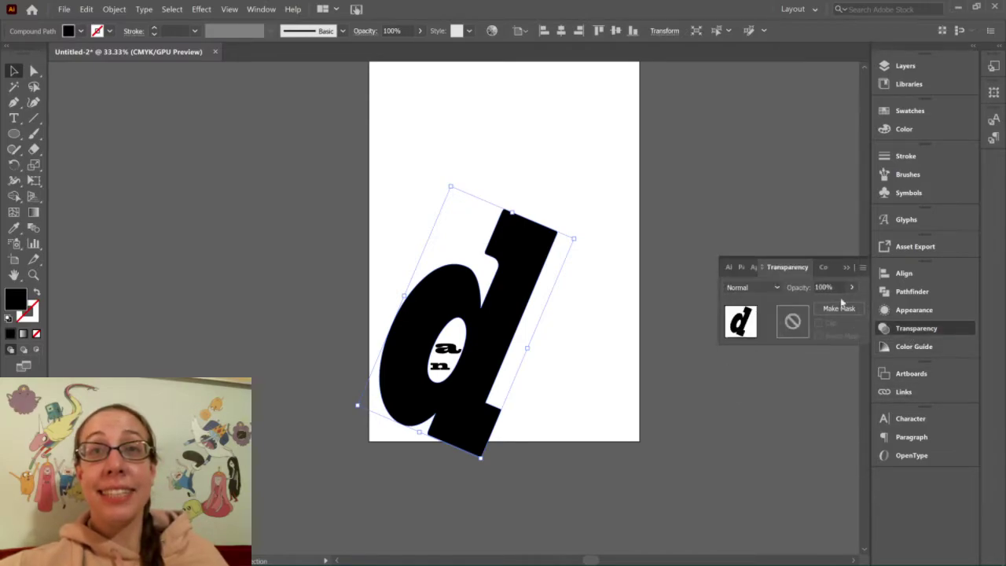
{"action": "left_click", "coordinate": [848, 269]}
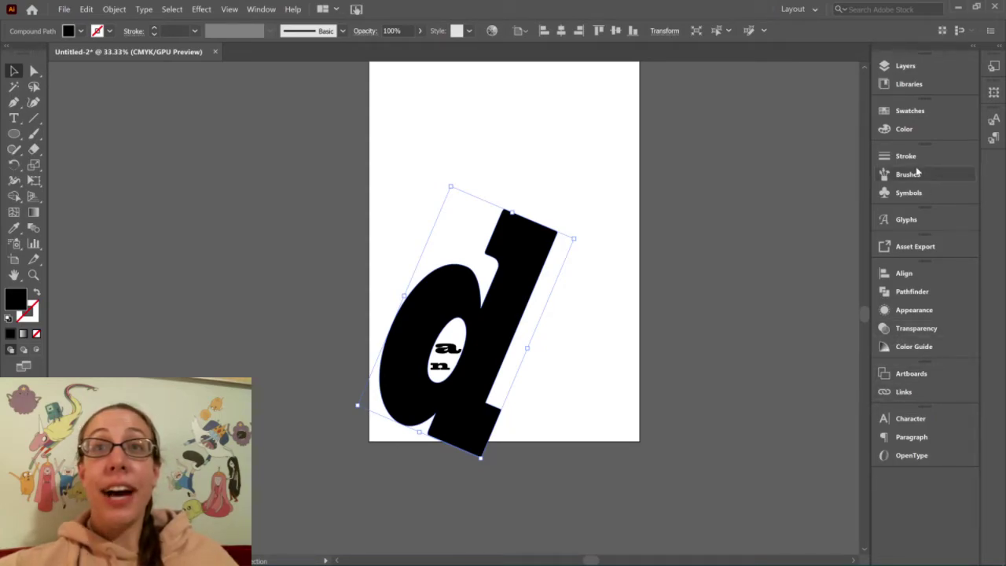
{"action": "left_click", "coordinate": [907, 115]}
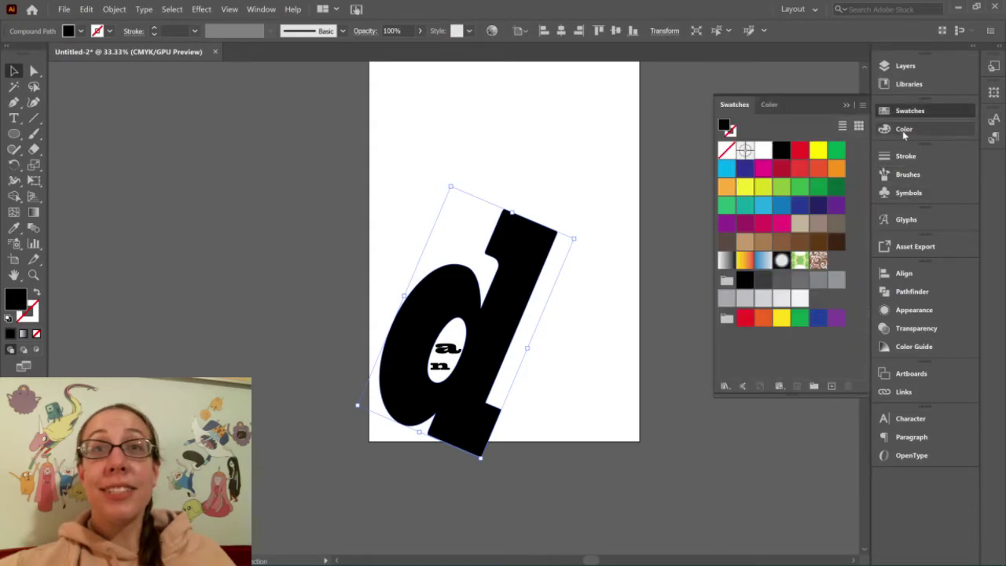
{"action": "left_click", "coordinate": [902, 130]}
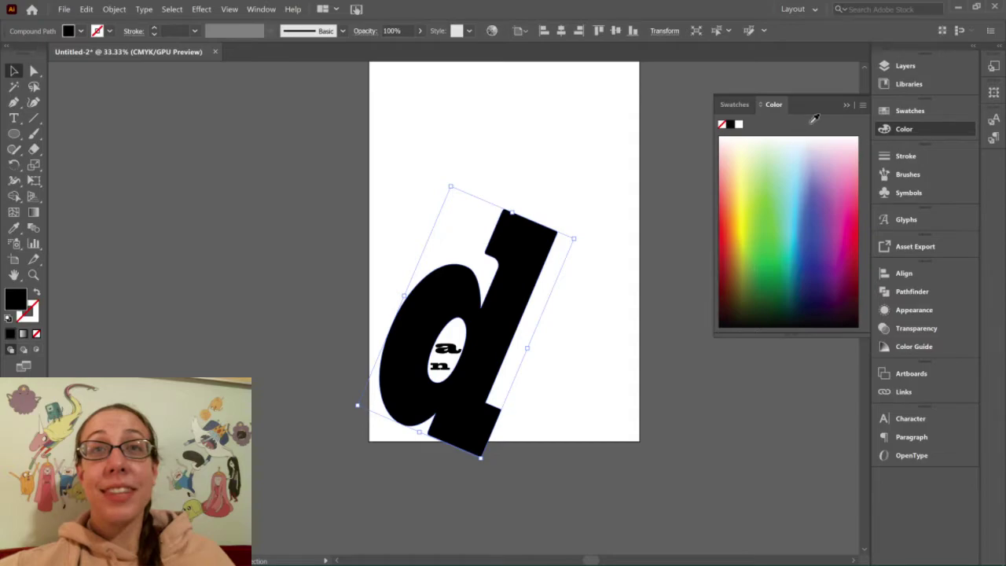
{"action": "left_click", "coordinate": [925, 109]}
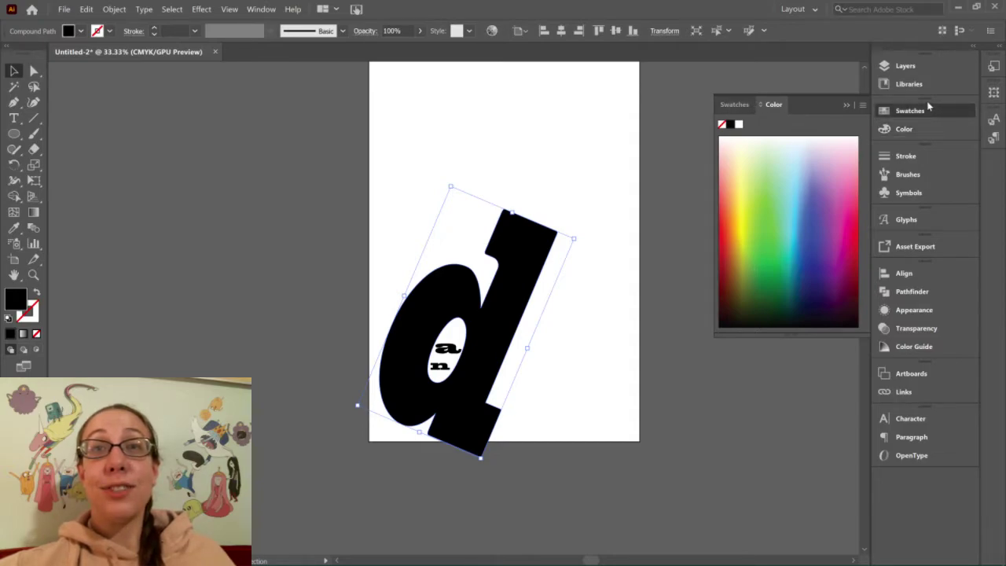
Regroup Brushes with Swatches and Color in the inner dock, and move the Stroke and Symbols group to the outer dock.
{"action": "left_click_drag", "start_coordinate": [925, 106], "coordinate": [733, 139]}
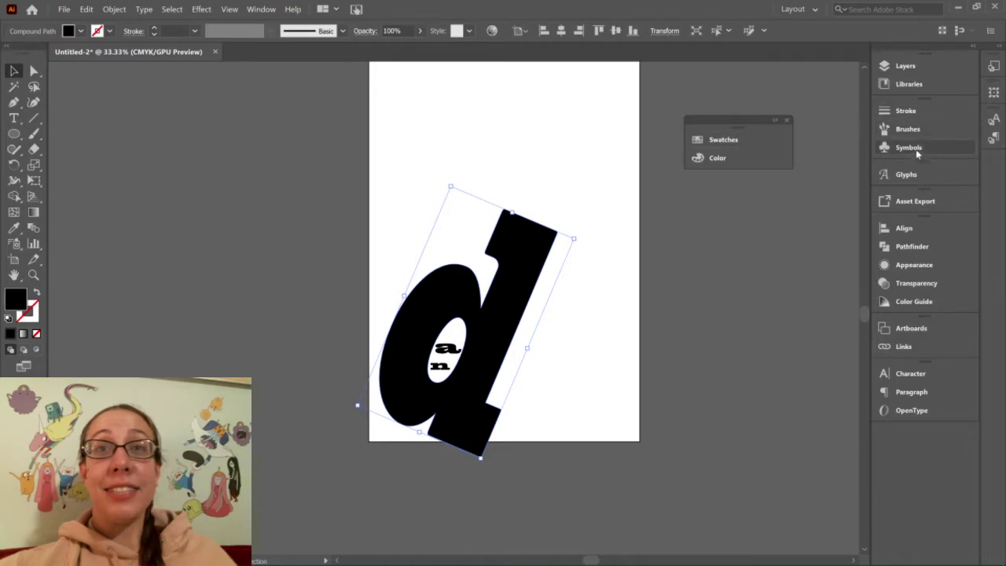
{"action": "mouse_move", "coordinate": [908, 130]}
{"action": "left_mouse_down"}
{"action": "mouse_move", "coordinate": [763, 165]}
{"action": "mouse_move", "coordinate": [282, 175]}
{"action": "mouse_move", "coordinate": [99, 218]}
{"action": "mouse_move", "coordinate": [208, 38]}
{"action": "left_mouse_up"}
{"action": "mouse_move", "coordinate": [2, 117]}
{"action": "left_mouse_down"}
{"action": "mouse_move", "coordinate": [2, 219]}
{"action": "mouse_move", "coordinate": [16, 219]}
{"action": "left_mouse_up"}
{"action": "mouse_move", "coordinate": [56, 63]}
{"action": "left_mouse_down"}
{"action": "mouse_move", "coordinate": [344, 126]}
{"action": "mouse_move", "coordinate": [998, 156]}
{"action": "mouse_move", "coordinate": [911, 271]}
{"action": "mouse_move", "coordinate": [932, 437]}
{"action": "mouse_move", "coordinate": [917, 141]}
{"action": "mouse_move", "coordinate": [933, 101]}
{"action": "left_mouse_up"}
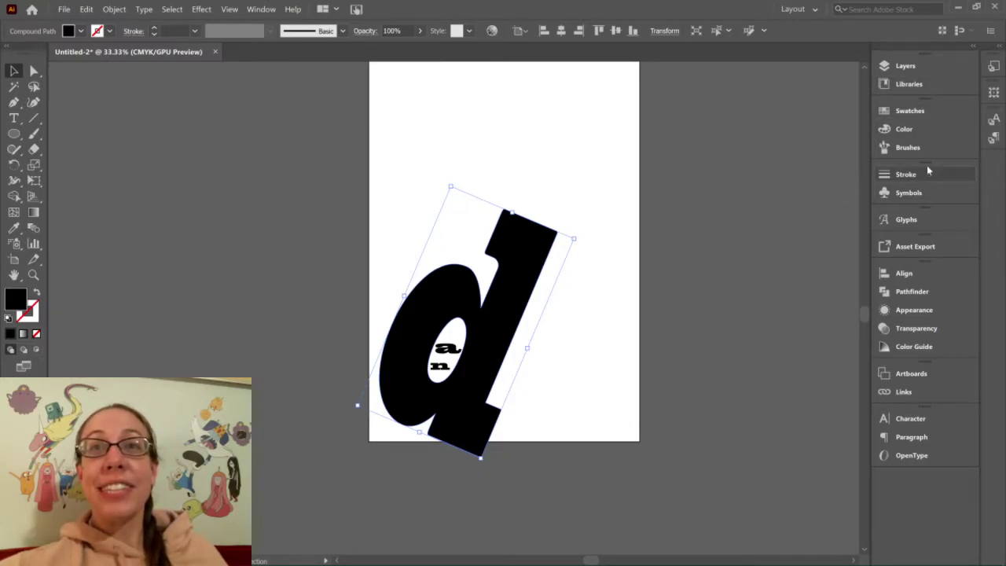
{"action": "left_click_drag", "start_coordinate": [923, 162], "coordinate": [996, 168]}
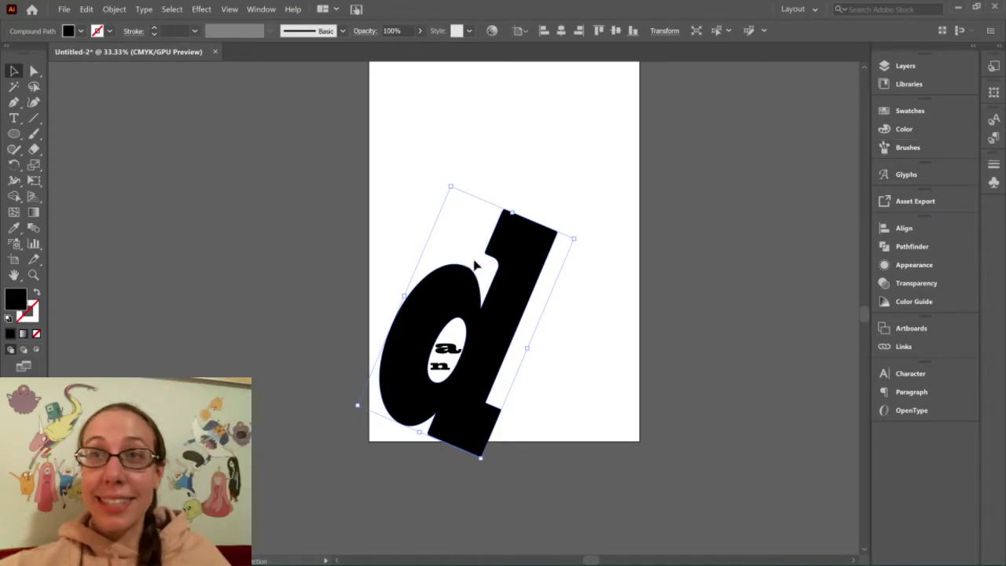
{"action": "left_click", "coordinate": [620, 278]}
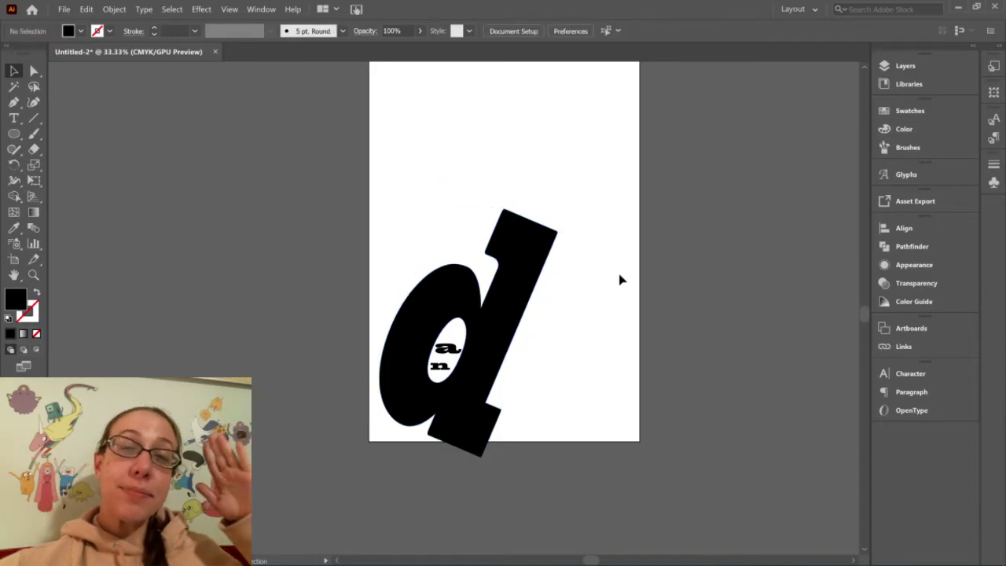
Select the letter "d" and open the Color panel grouped with Swatches and Brushes.
{"action": "left_click", "coordinate": [475, 336]}
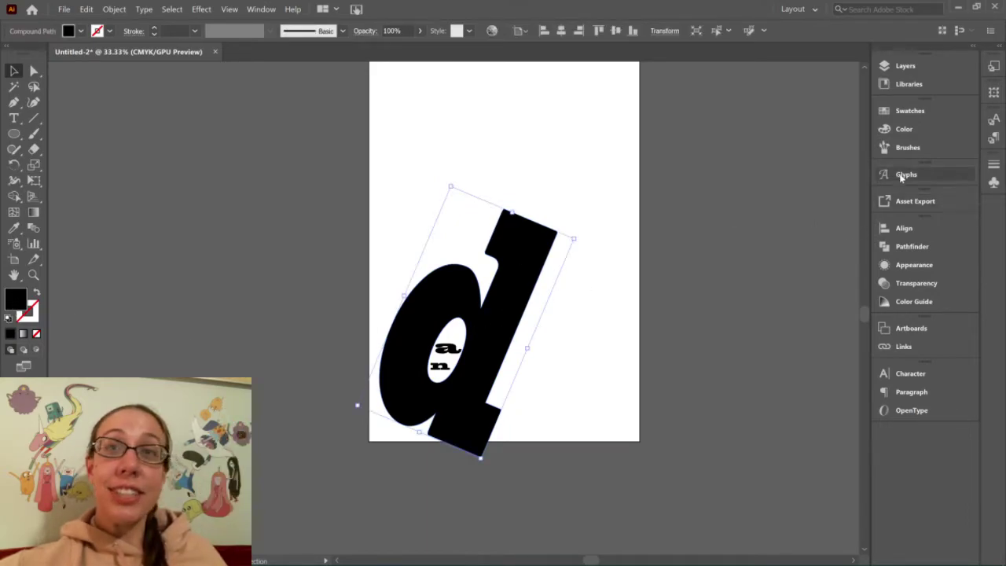
{"action": "left_click", "coordinate": [913, 131]}
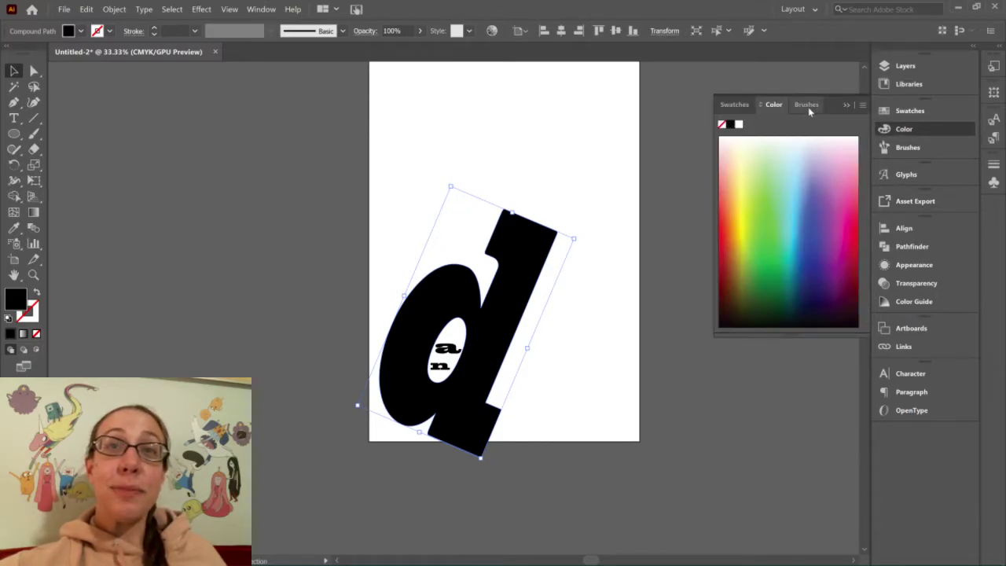
Fill the large letter d with the light green swatch C=50 M=0 Y=100 K=0.
{"action": "left_click", "coordinate": [734, 104]}
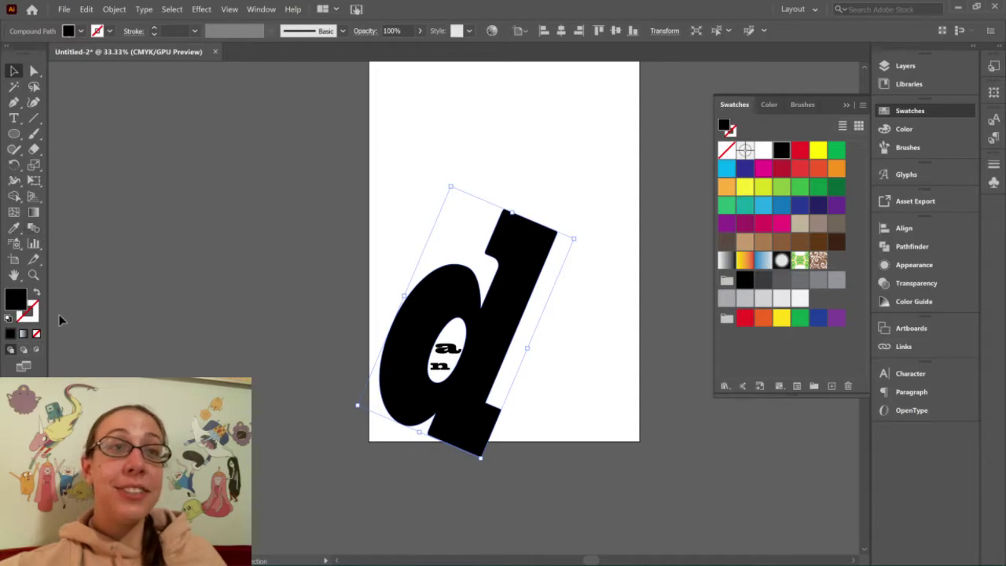
{"action": "key", "text": "x"}
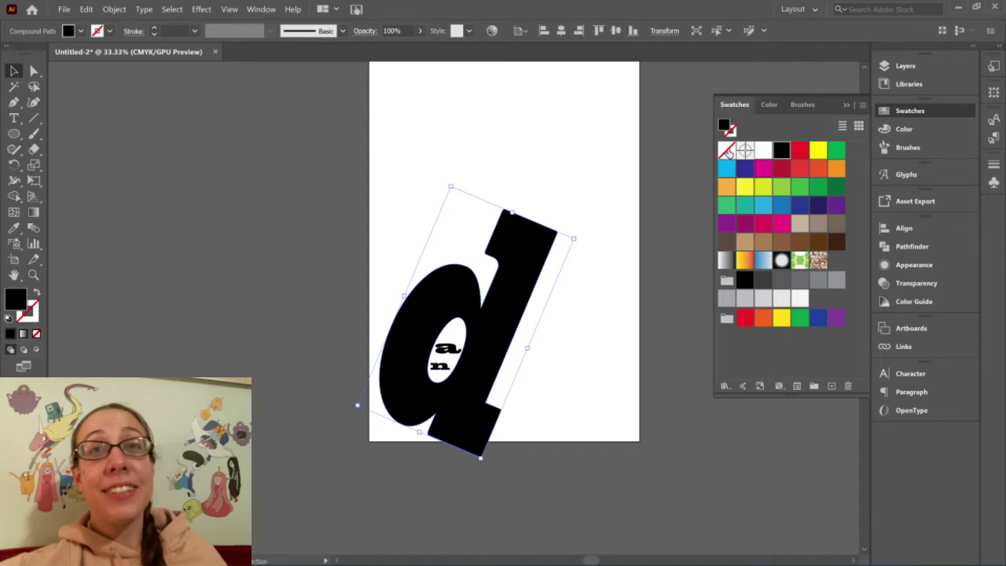
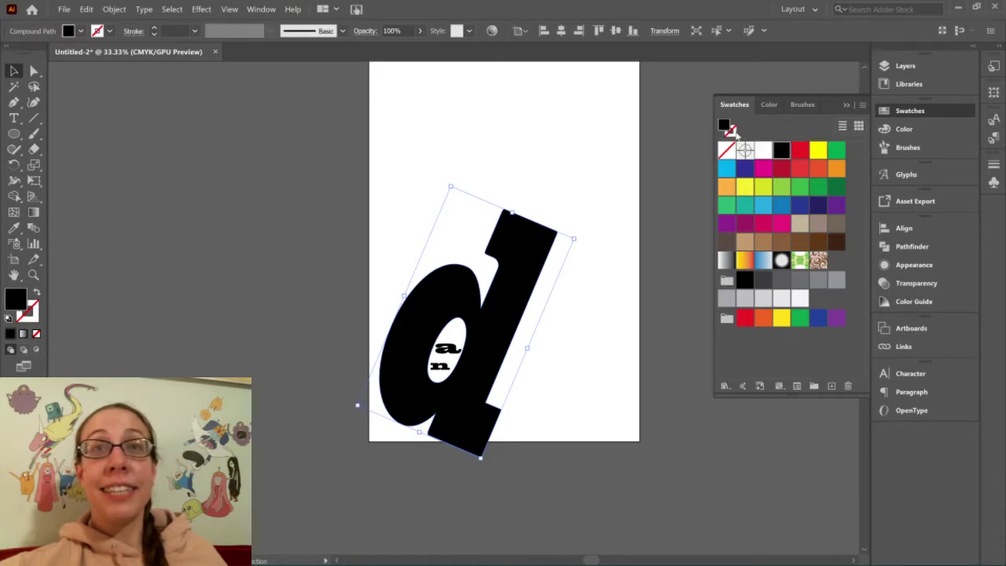
{"action": "left_click", "coordinate": [731, 132]}
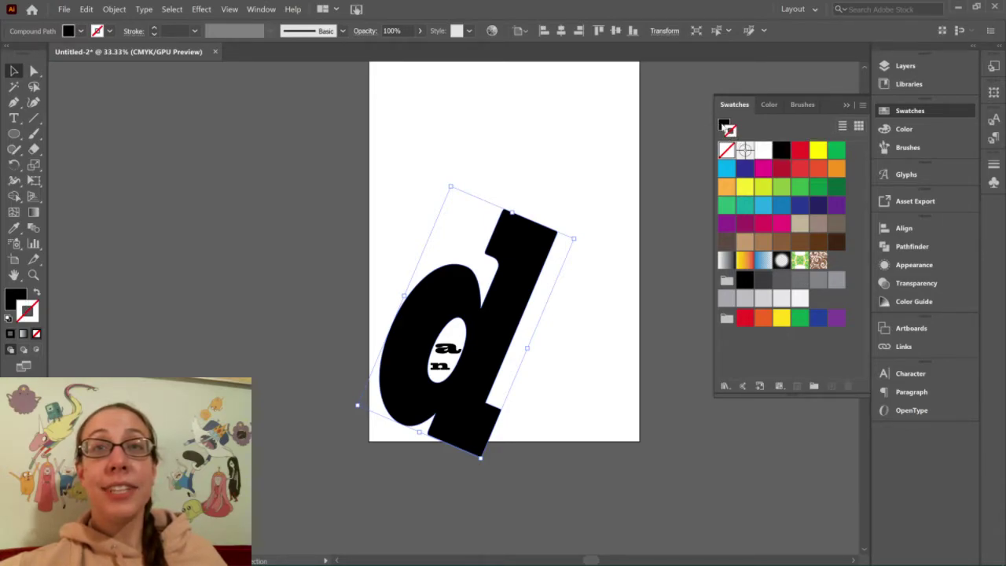
{"action": "left_click", "coordinate": [723, 126]}
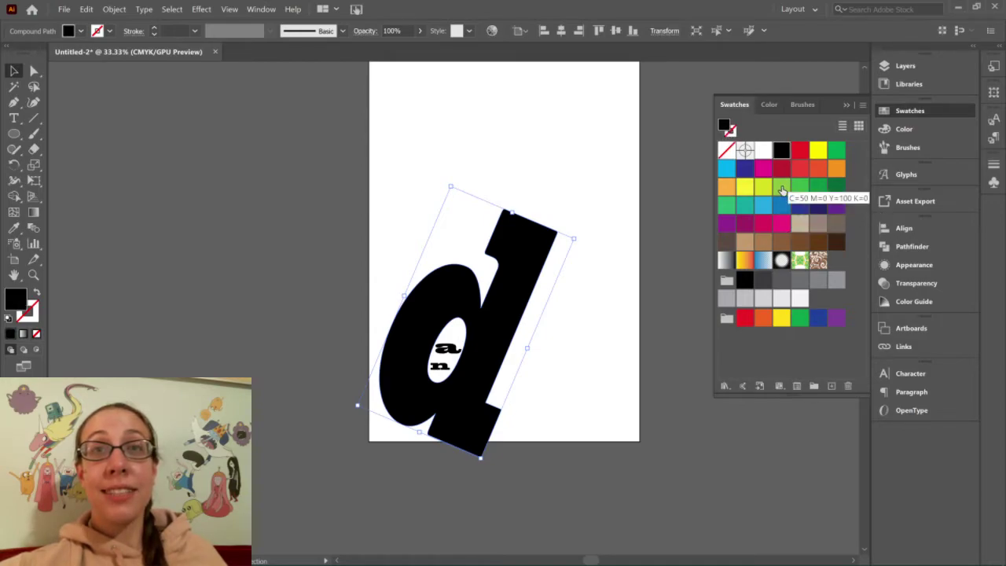
{"action": "left_click", "coordinate": [782, 186]}
{"action": "left_click", "coordinate": [599, 309]}
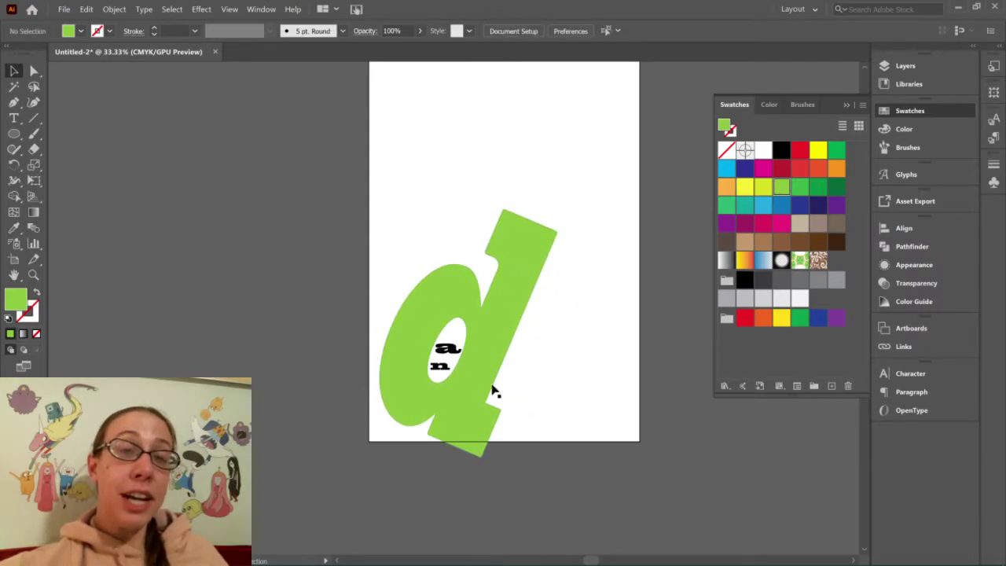
Give the green letter d a dark navy stroke from the swatches.
{"action": "left_click", "coordinate": [503, 317]}
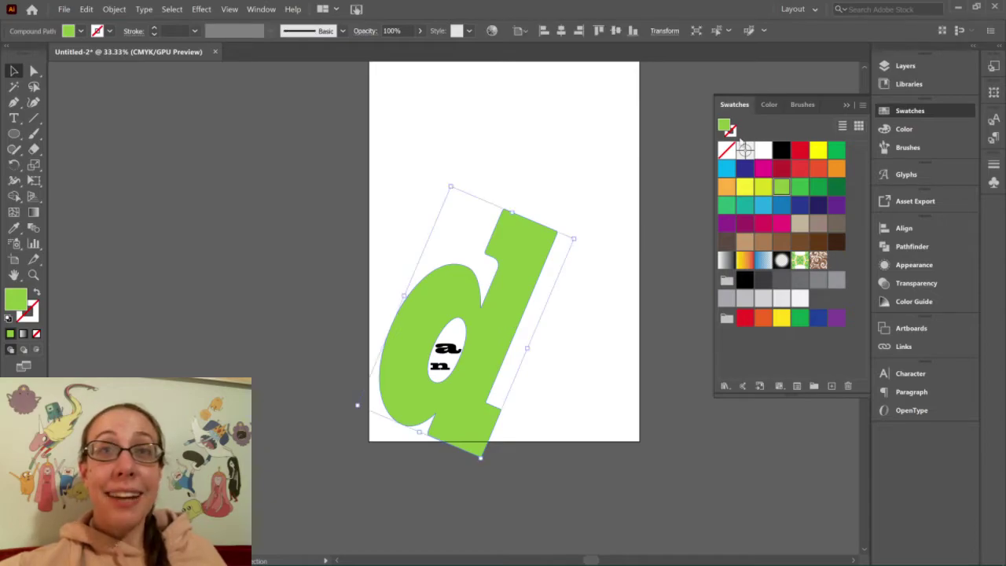
{"action": "left_click", "coordinate": [731, 131]}
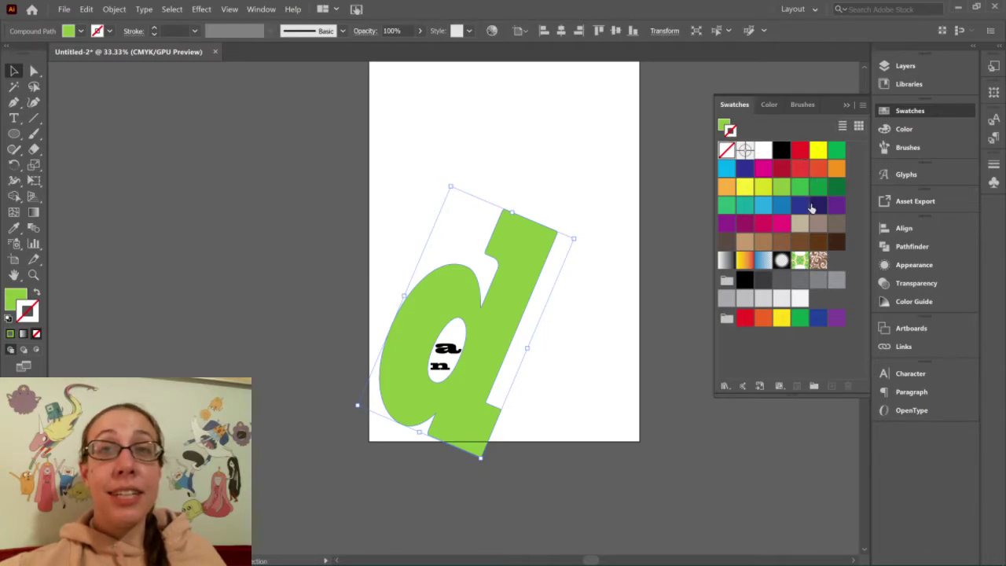
{"action": "left_click", "coordinate": [818, 204]}
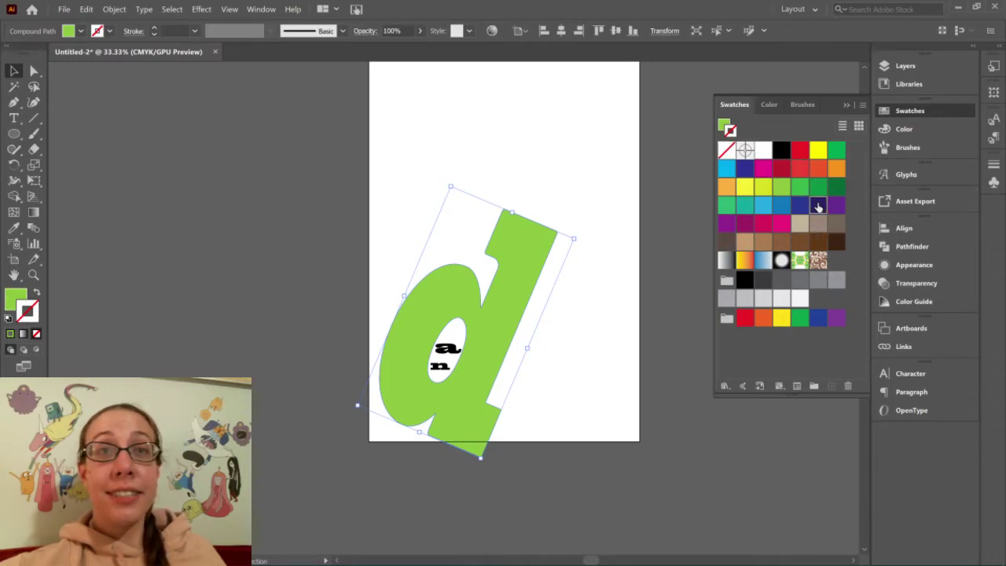
{"action": "left_click", "coordinate": [622, 218]}
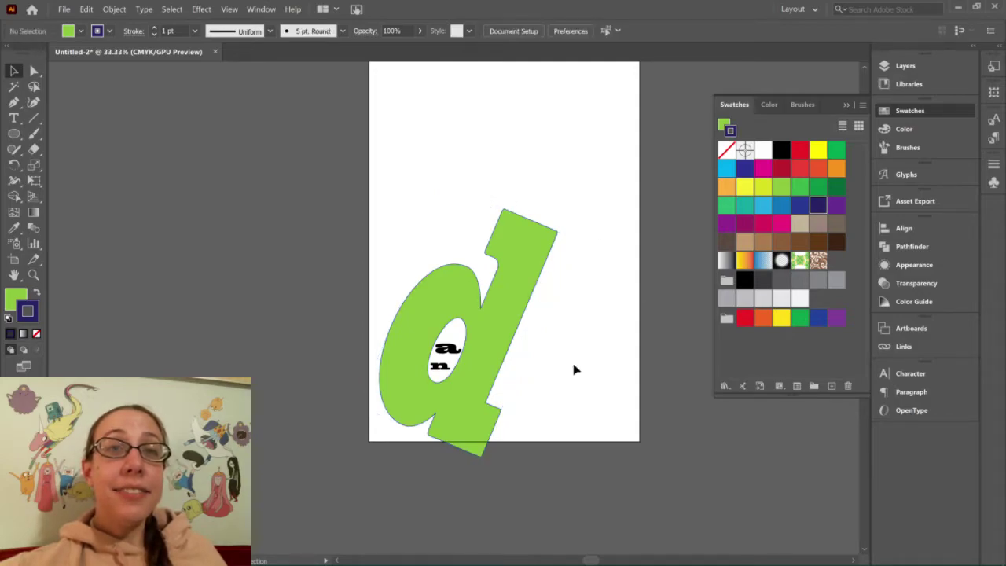
Increase the stroke weight of the letter d to 6 pt.
{"action": "left_click", "coordinate": [522, 293]}
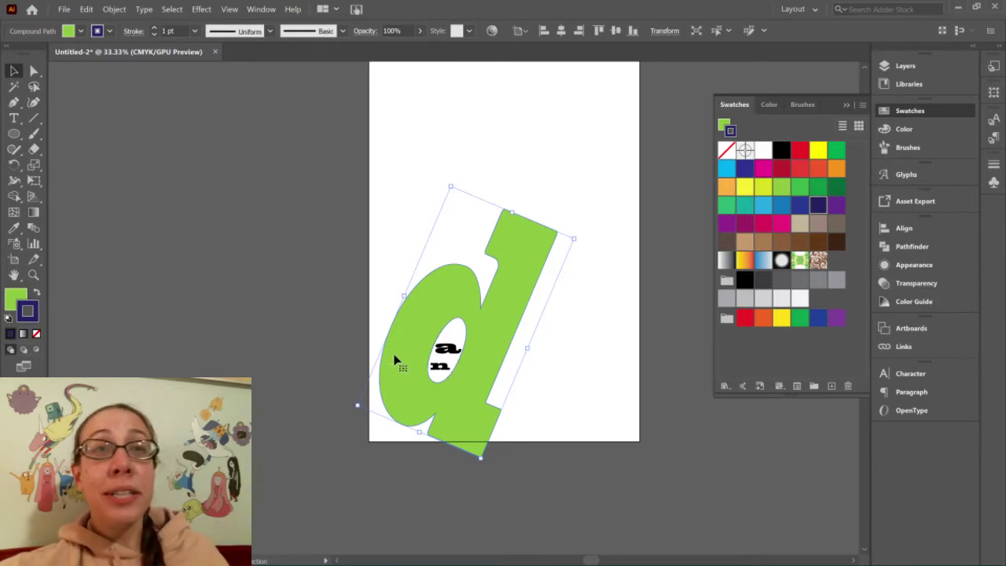
{"action": "left_click", "coordinate": [154, 28]}
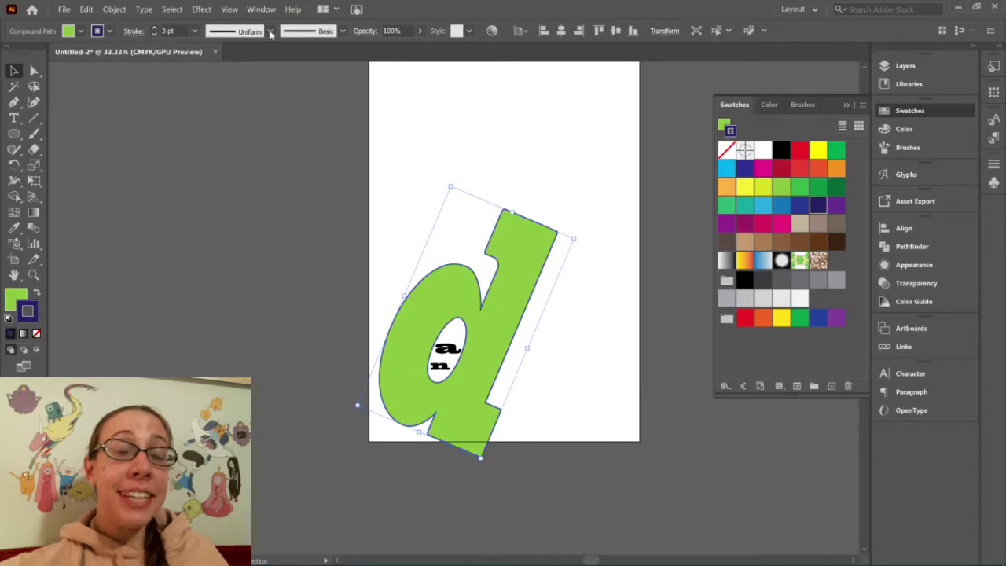
{"action": "left_click", "coordinate": [155, 28]}
{"action": "left_click", "coordinate": [155, 27]}
{"action": "left_click", "coordinate": [155, 28]}
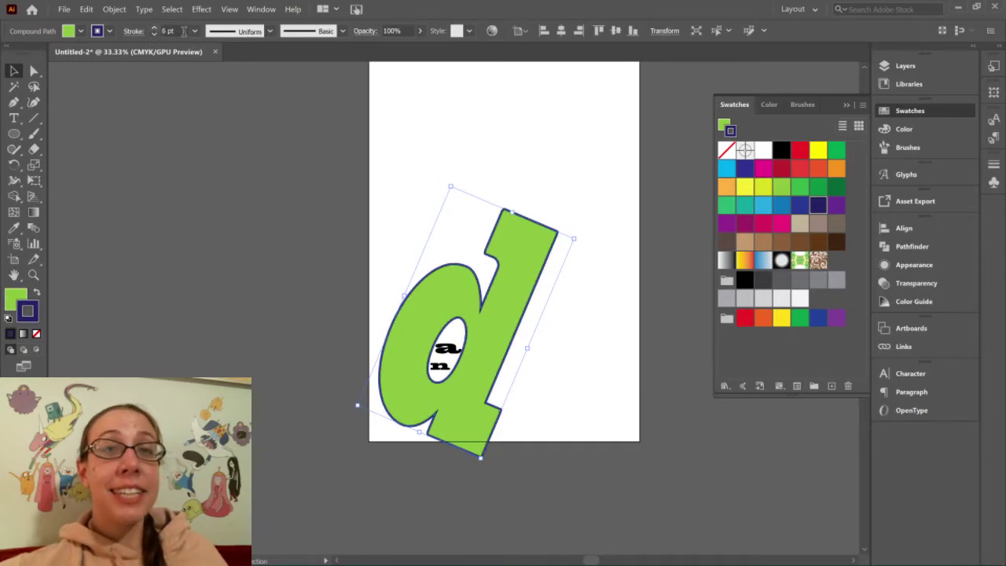
Apply the double-bulge variable width profile, pinched in the middle, to the letter d's stroke and raise its weight to 9 pt.
{"action": "left_click", "coordinate": [271, 32]}
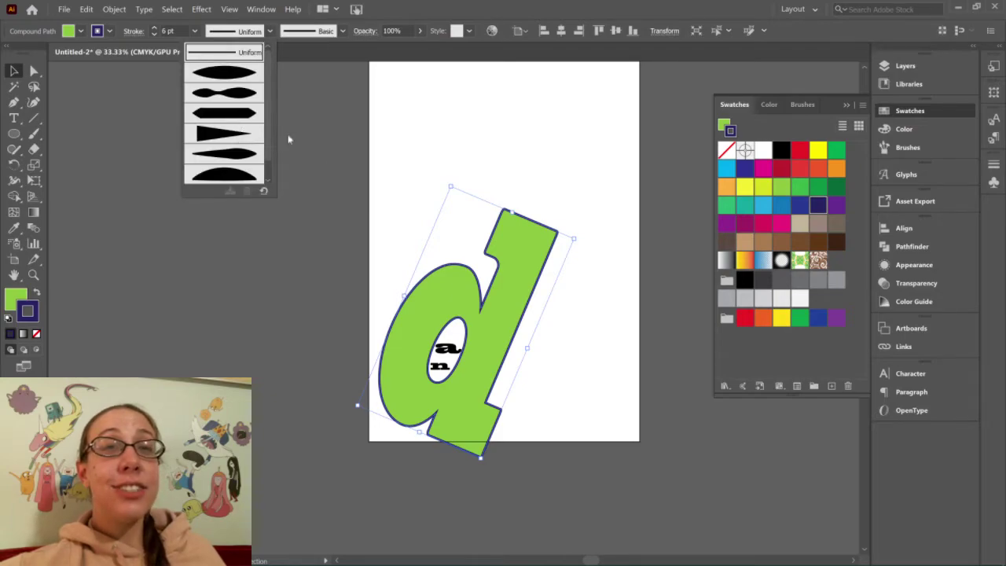
{"action": "left_click", "coordinate": [216, 92]}
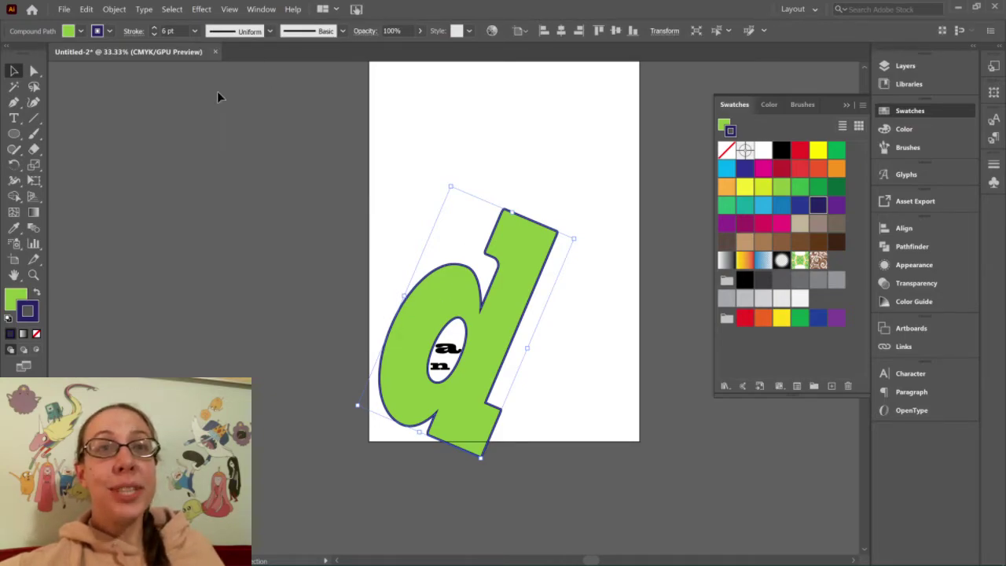
{"action": "left_click", "coordinate": [532, 174]}
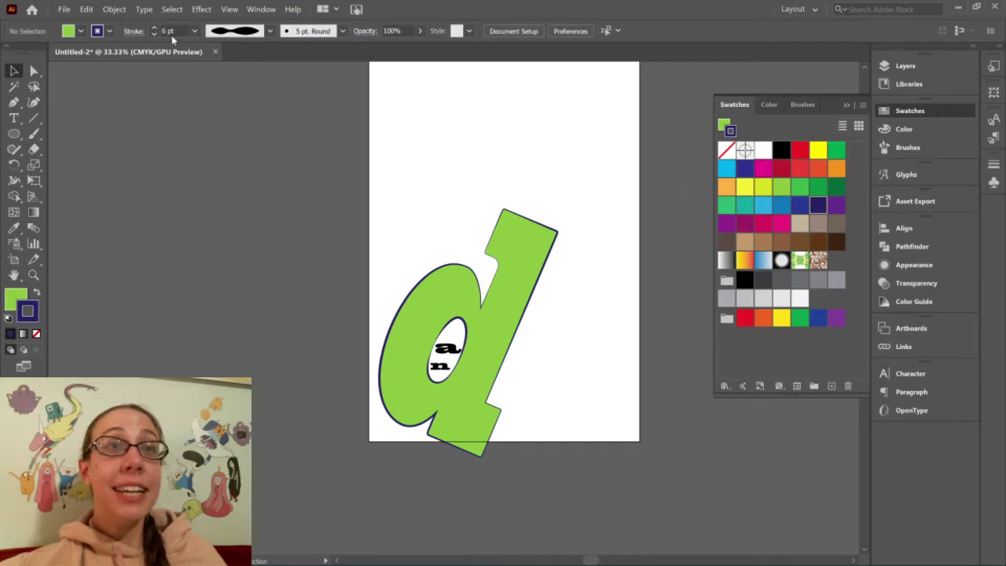
{"action": "left_click", "coordinate": [479, 305]}
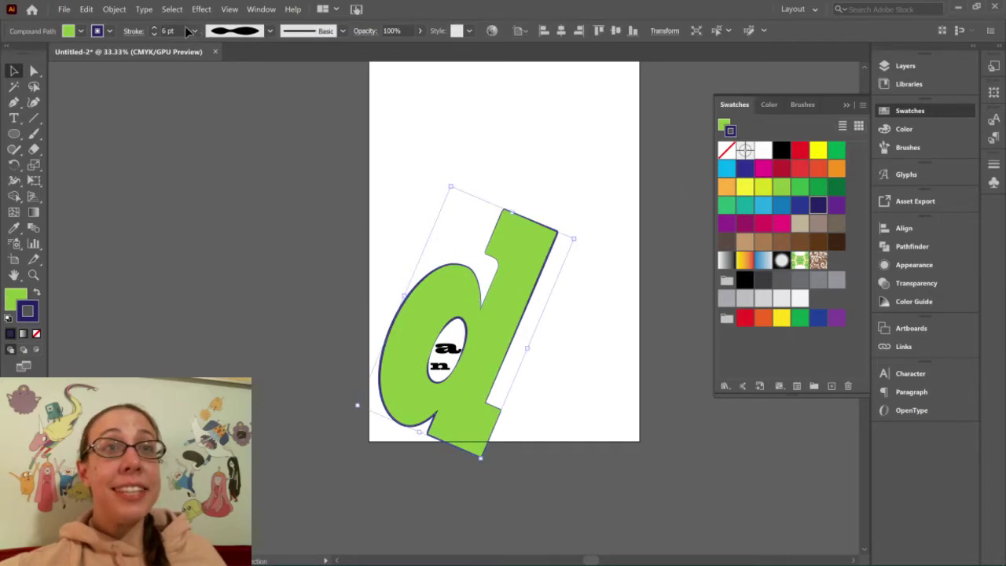
{"action": "left_click", "coordinate": [155, 27]}
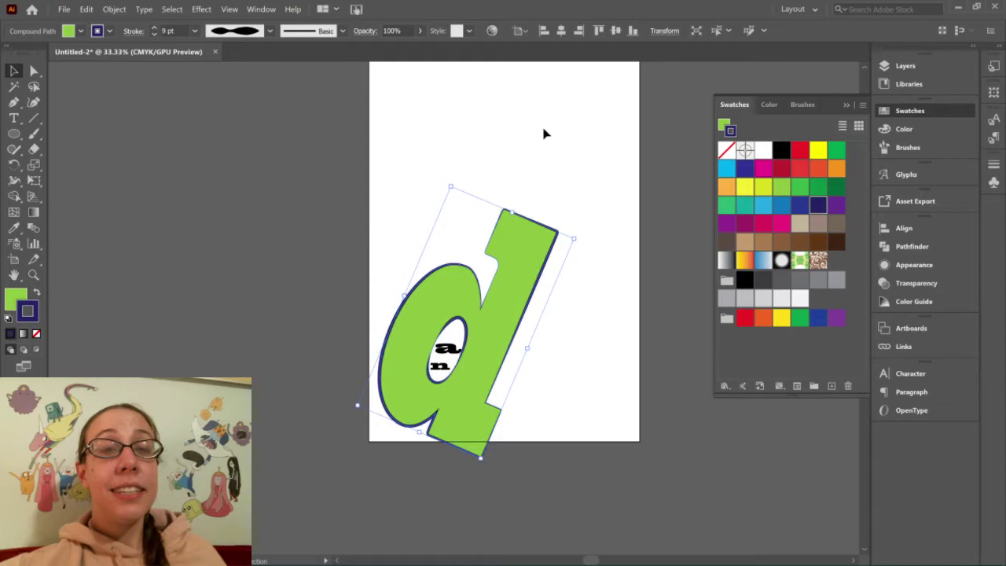
{"action": "left_click", "coordinate": [574, 165]}
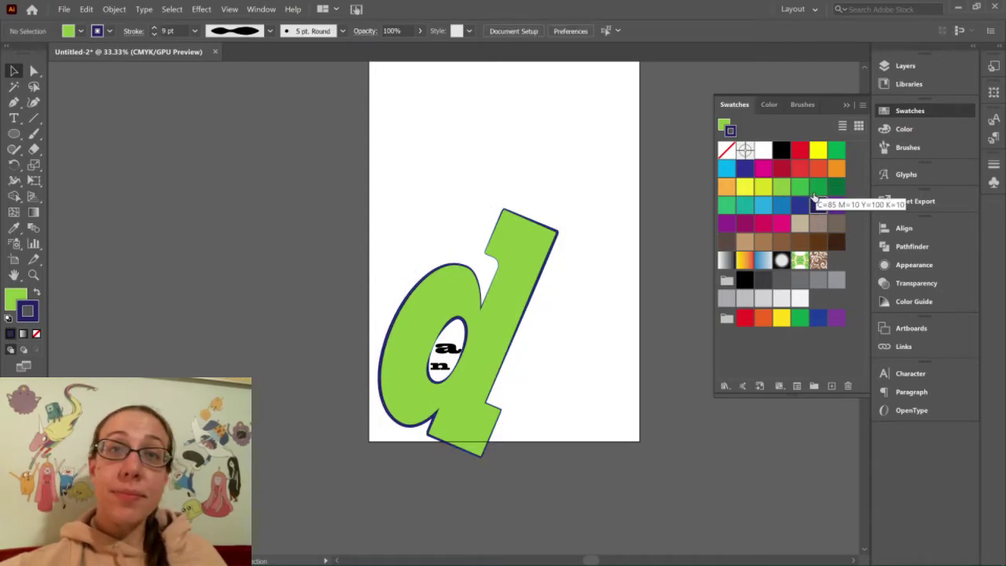
Add an orange-red stroke of 7 pt to the small letter a inside the d.
{"action": "left_click", "coordinate": [514, 303]}
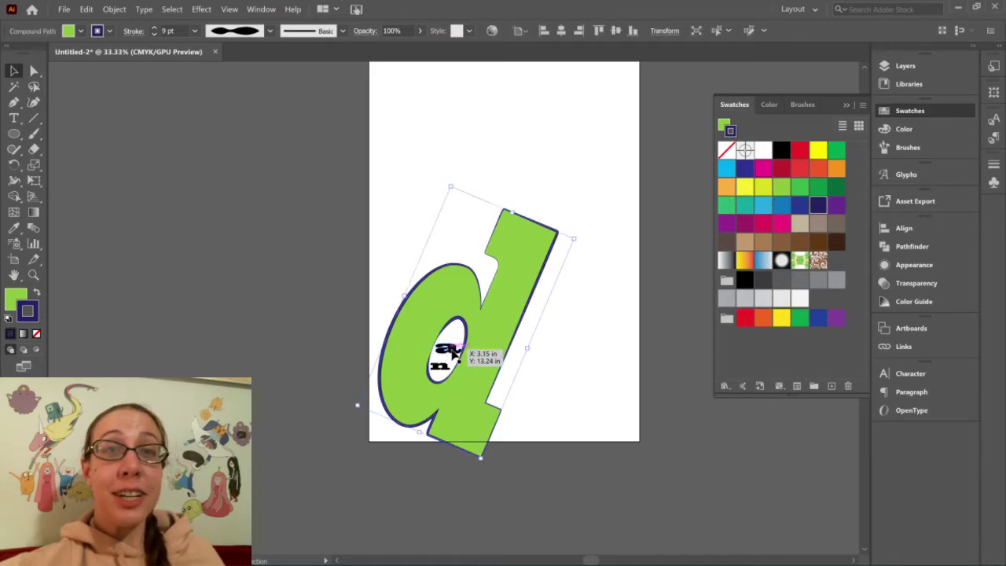
{"action": "left_click", "coordinate": [453, 349]}
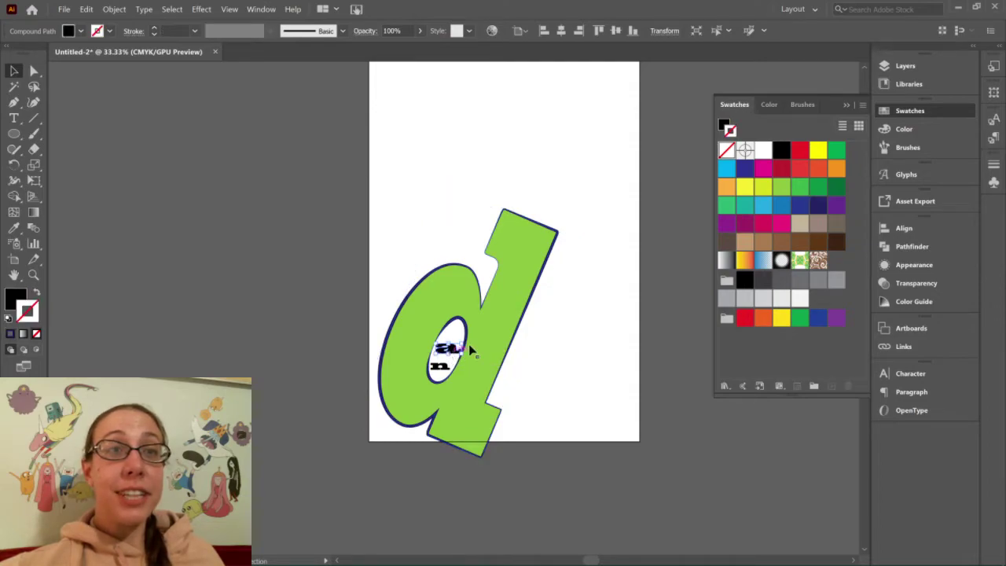
{"action": "left_click", "coordinate": [819, 170]}
{"action": "left_click", "coordinate": [155, 28]}
{"action": "left_click", "coordinate": [155, 28]}
{"action": "left_click", "coordinate": [154, 29]}
{"action": "left_click", "coordinate": [155, 28]}
{"action": "left_click", "coordinate": [155, 28]}
{"action": "left_click", "coordinate": [155, 28]}
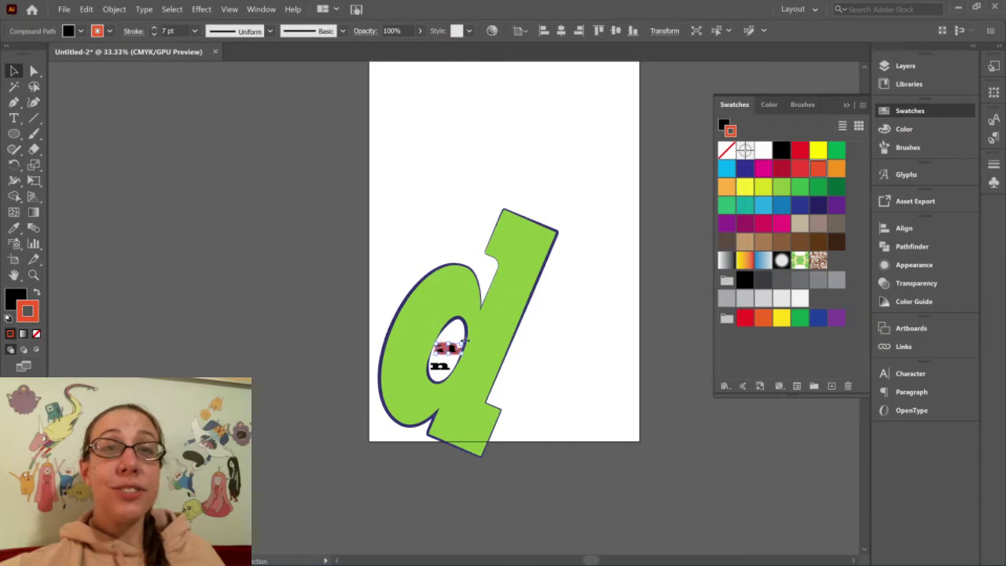
{"action": "left_click", "coordinate": [542, 336]}
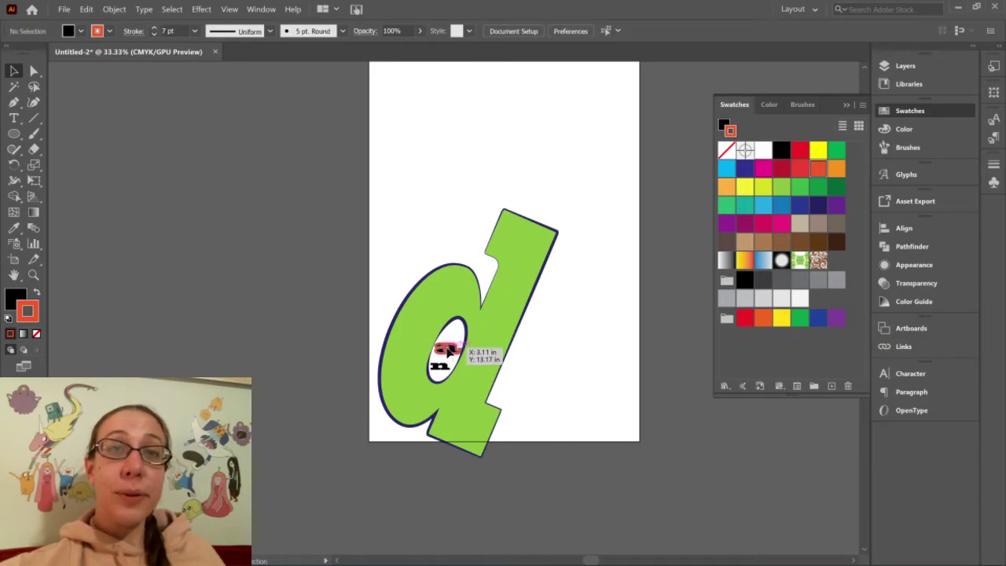
Remove the orange-red stroke from the small letter a by setting its stroke to None.
{"action": "left_click", "coordinate": [449, 351]}
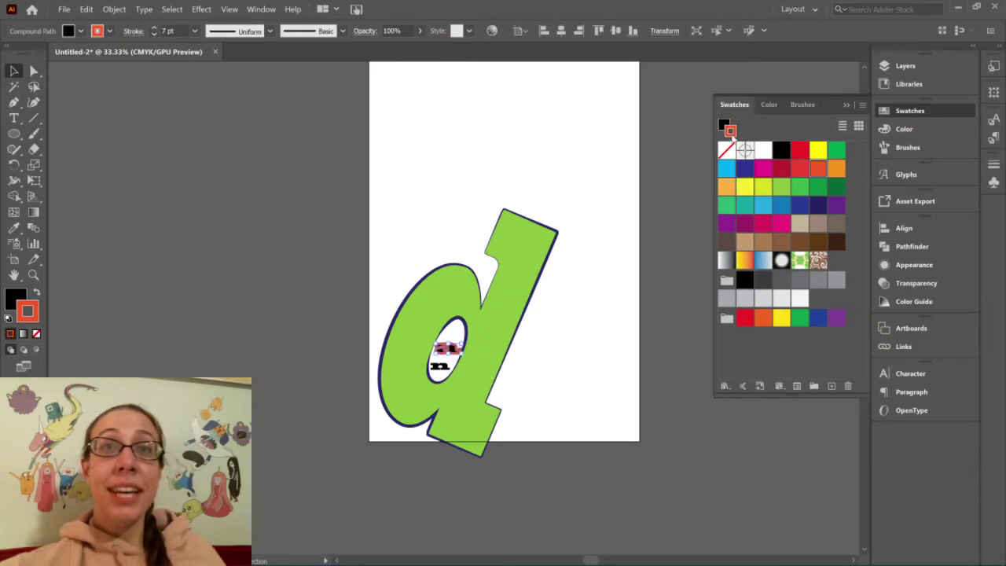
{"action": "left_click", "coordinate": [569, 365]}
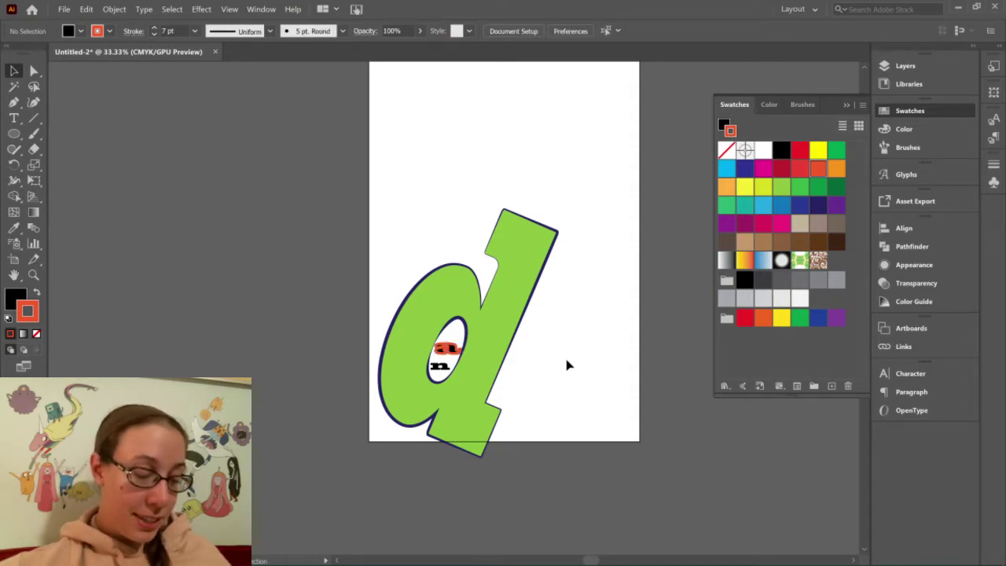
{"action": "key", "text": "ctrl+equal"}
{"action": "key", "text": "ctrl+equal"}
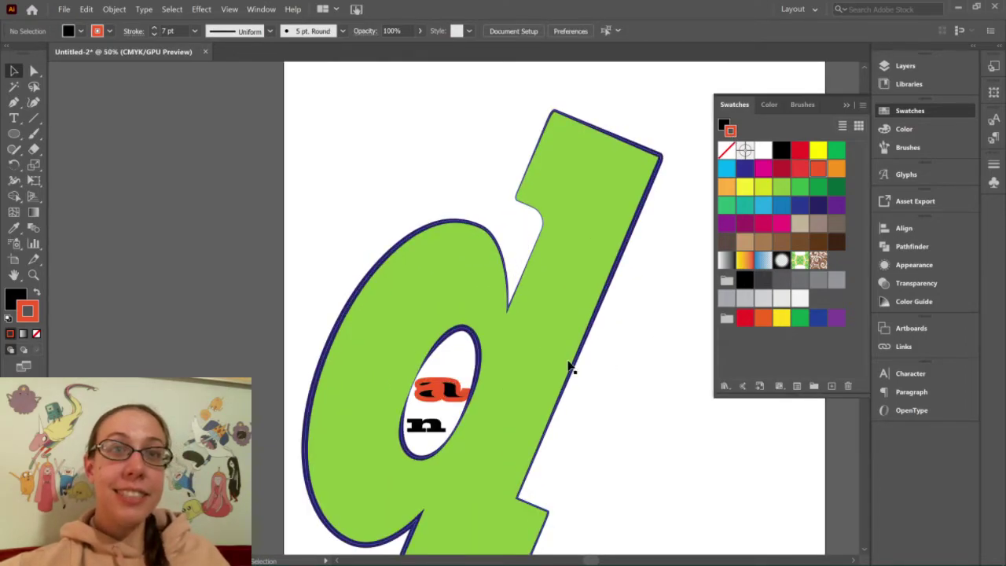
{"action": "scroll", "coordinate": [682, 275], "scroll_direction": "down", "scroll_amount": 2}
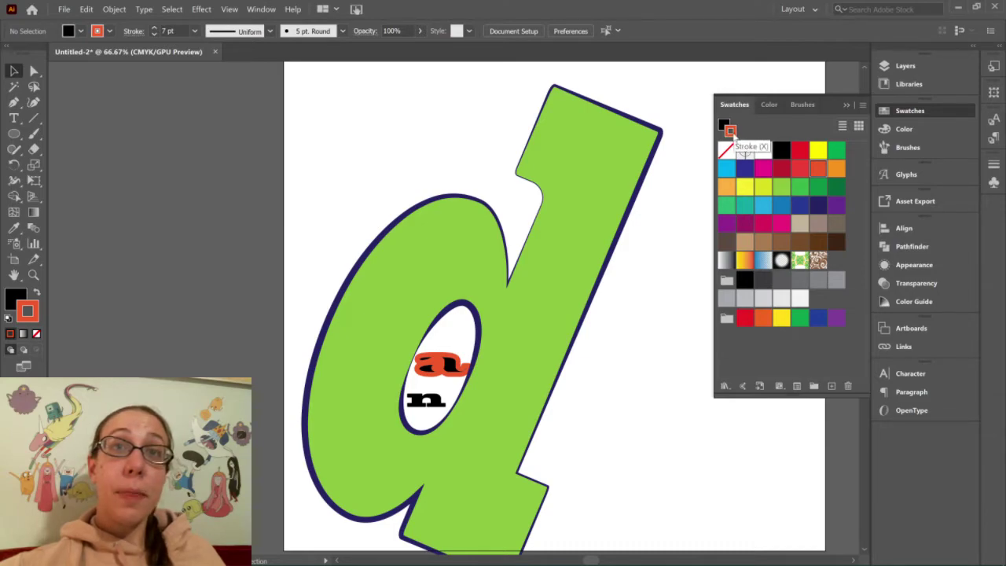
{"action": "left_click", "coordinate": [460, 363]}
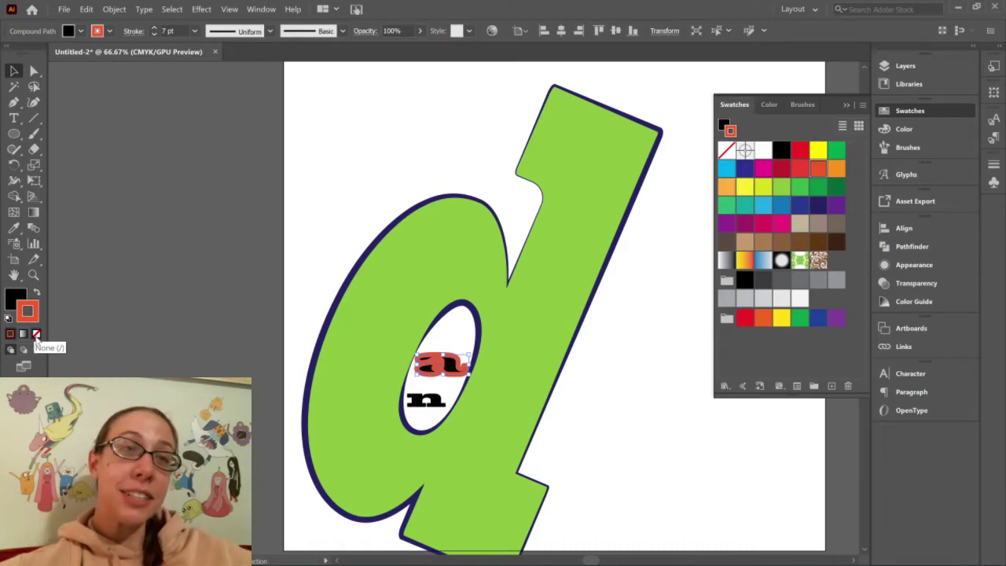
{"action": "left_click", "coordinate": [36, 335]}
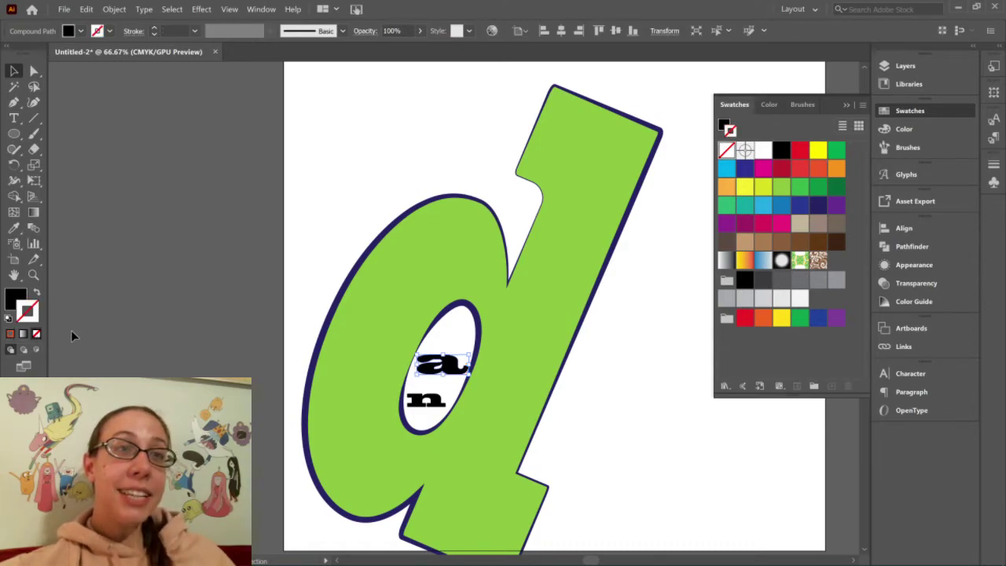
{"action": "key", "text": "ctrl+z"}
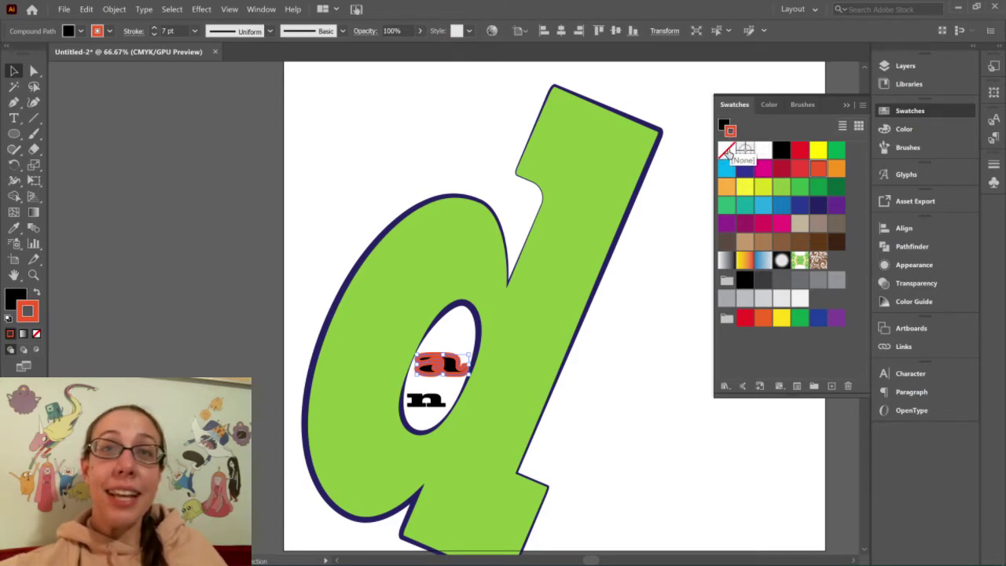
{"action": "left_click", "coordinate": [727, 151]}
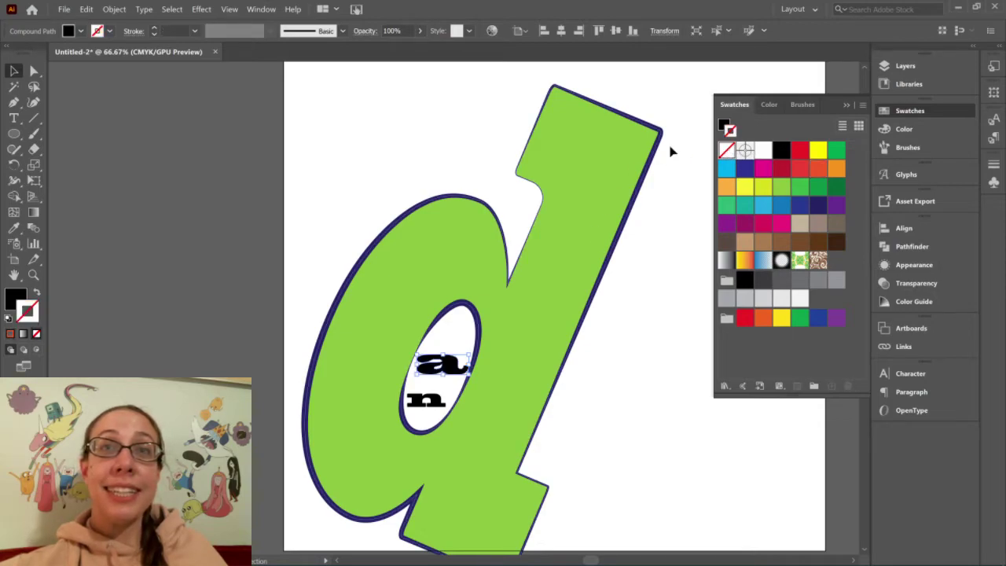
Fill the small letter a with the dark purple swatch.
{"action": "left_click", "coordinate": [723, 126]}
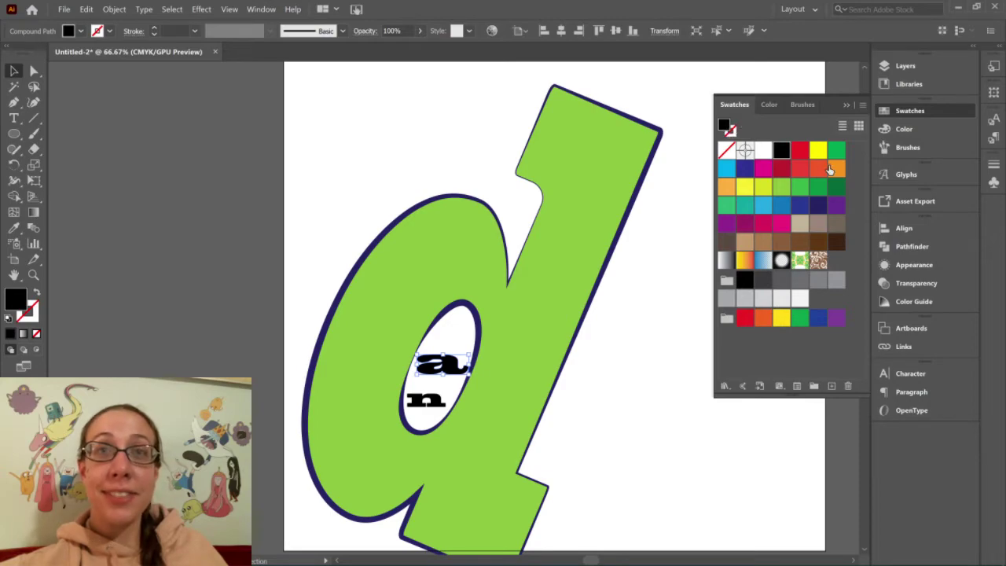
{"action": "left_click", "coordinate": [836, 207]}
{"action": "left_click", "coordinate": [638, 460]}
Fill the small letter n below the a with the same dark purple swatch and deselect it.
{"action": "left_click", "coordinate": [437, 406]}
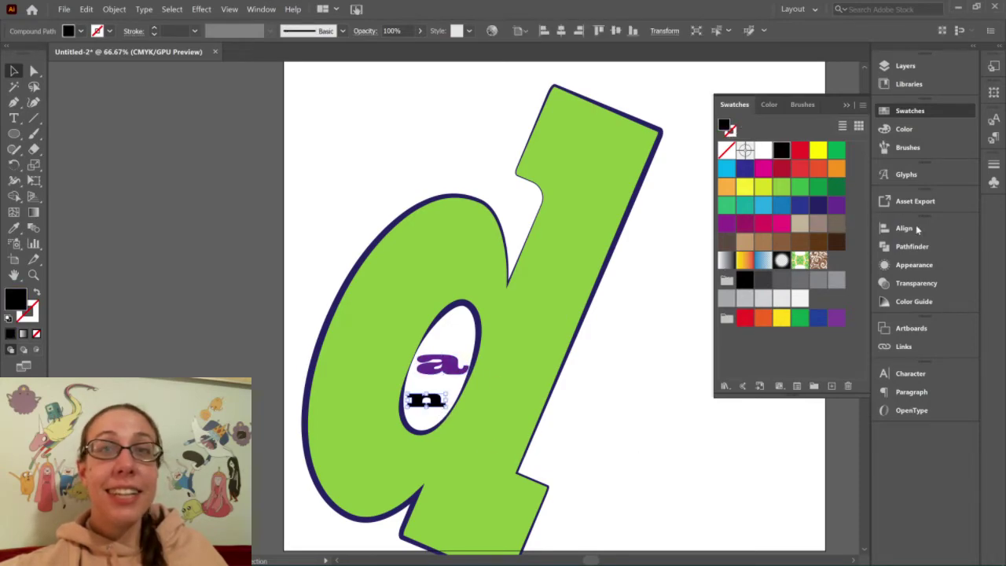
{"action": "left_click", "coordinate": [835, 206]}
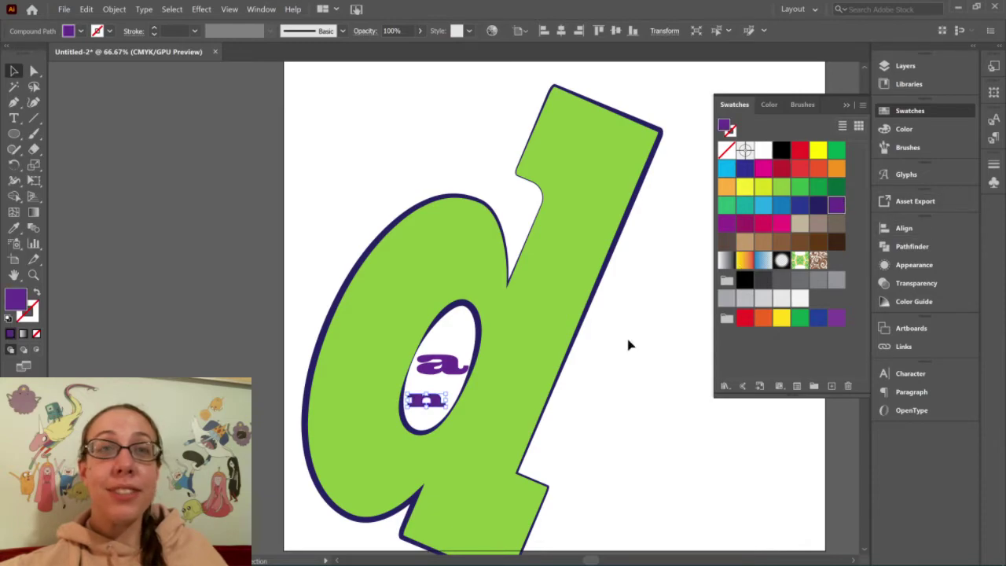
{"action": "left_click", "coordinate": [591, 422]}
{"action": "key", "text": "ctrl+minus"}
{"action": "key", "text": "ctrl+minus"}
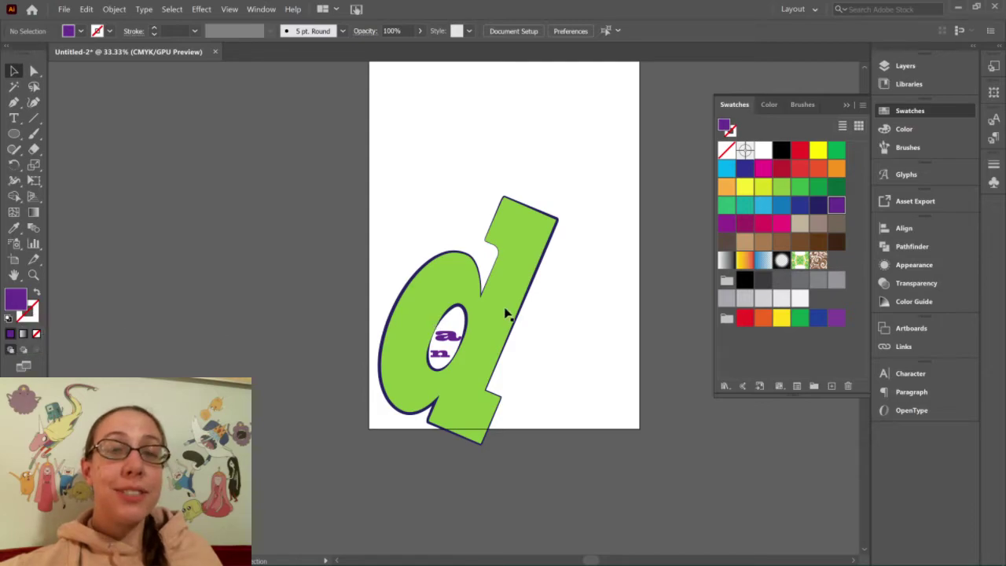
{"action": "left_click", "coordinate": [515, 267]}
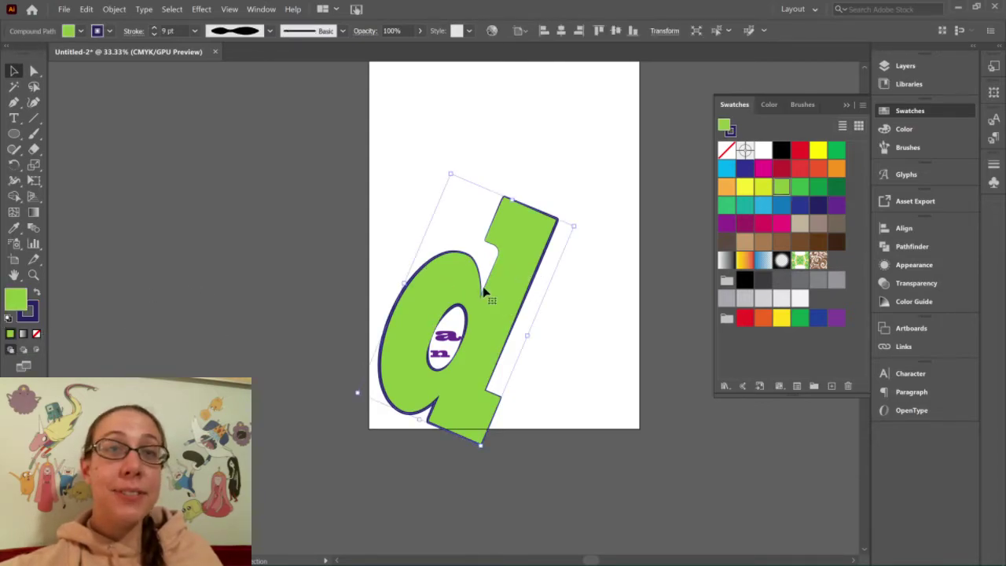
{"action": "left_click", "coordinate": [35, 335]}
{"action": "left_click", "coordinate": [613, 330]}
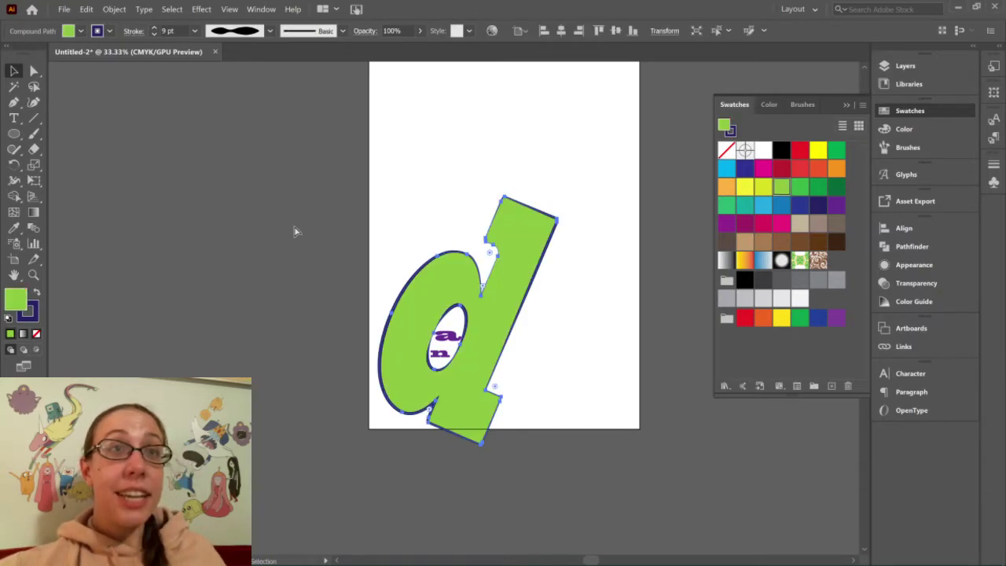
{"action": "left_click", "coordinate": [268, 195]}
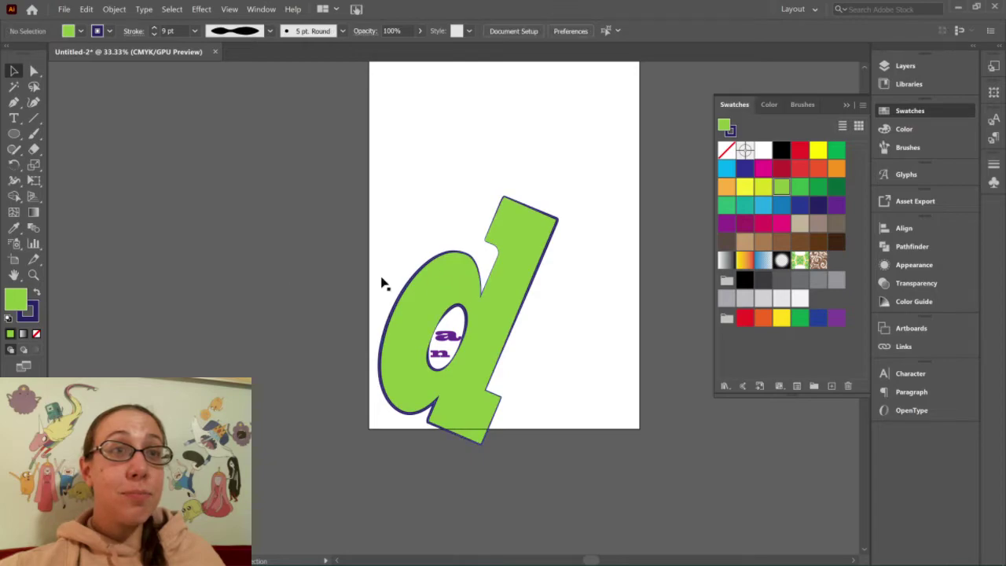
Set the fill color to a custom dark teal with hex value 327575.
{"action": "double_click", "coordinate": [15, 301]}
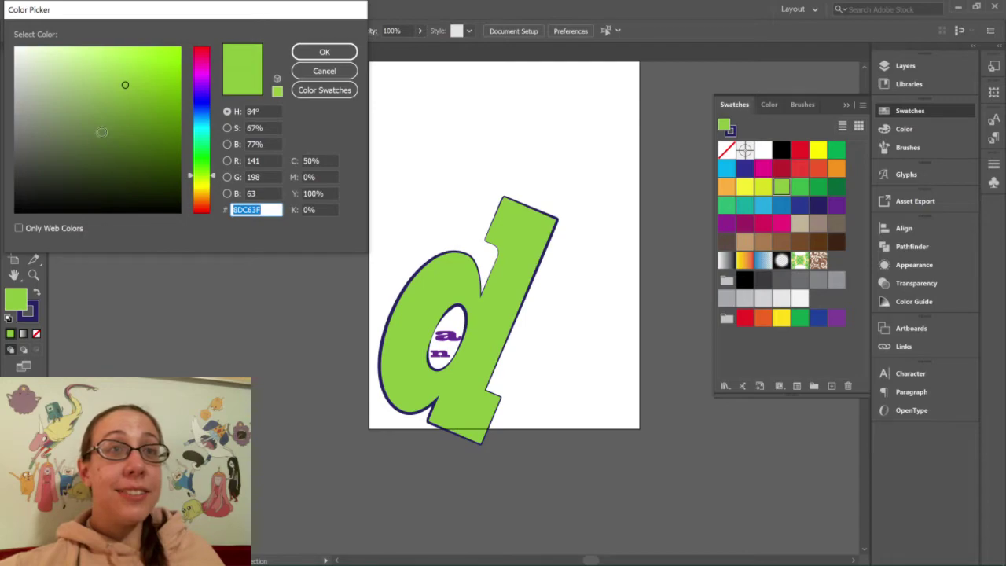
{"action": "left_click_drag", "start_coordinate": [202, 152], "coordinate": [176, 135]}
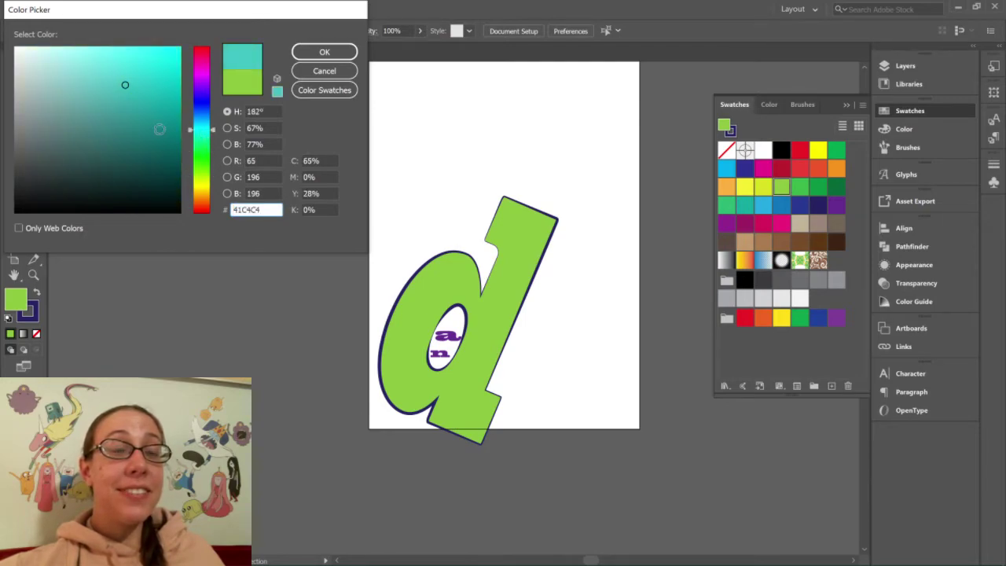
{"action": "left_click", "coordinate": [110, 137]}
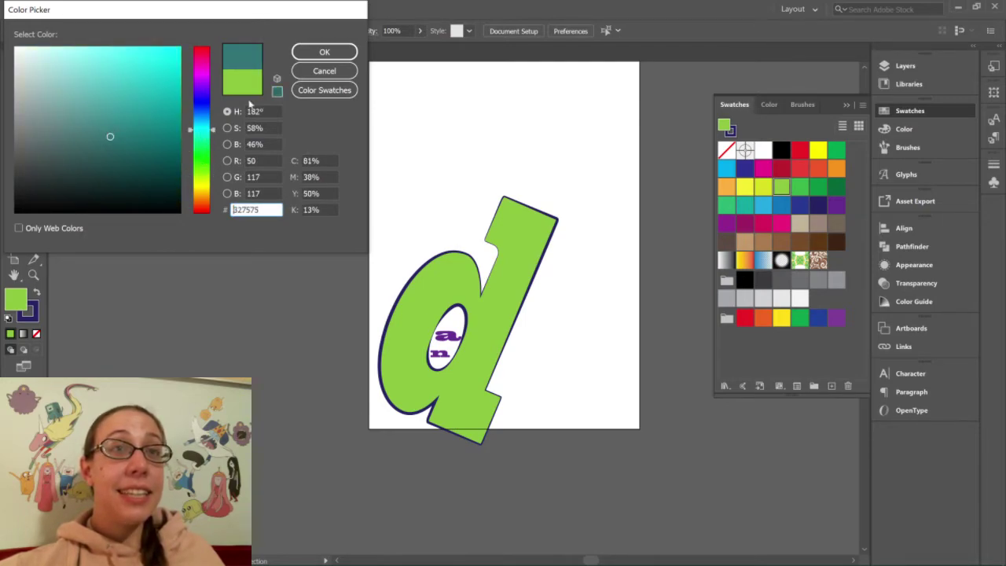
{"action": "left_click", "coordinate": [325, 53]}
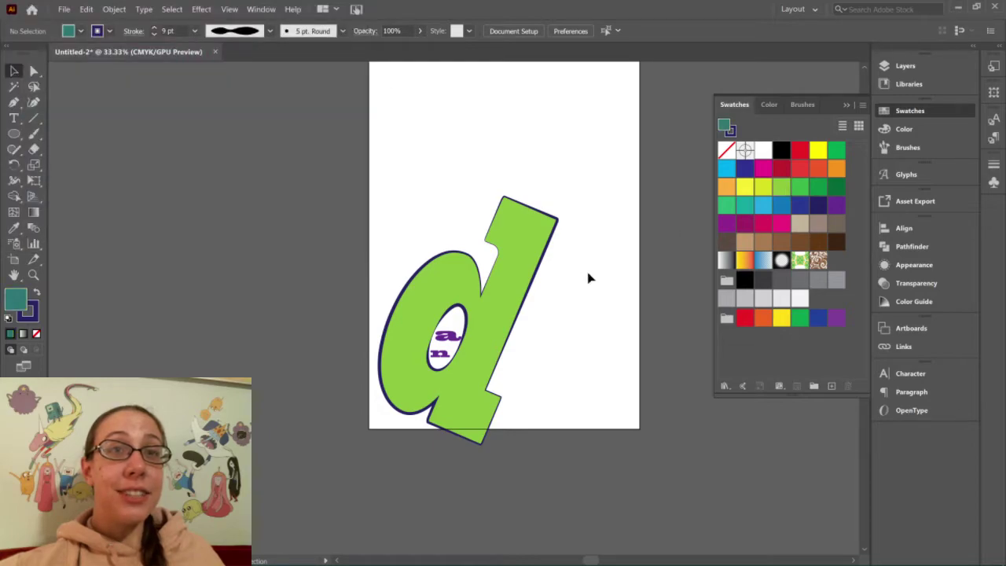
Save the teal fill color as a new global CMYK process swatch.
{"action": "left_click", "coordinate": [831, 386]}
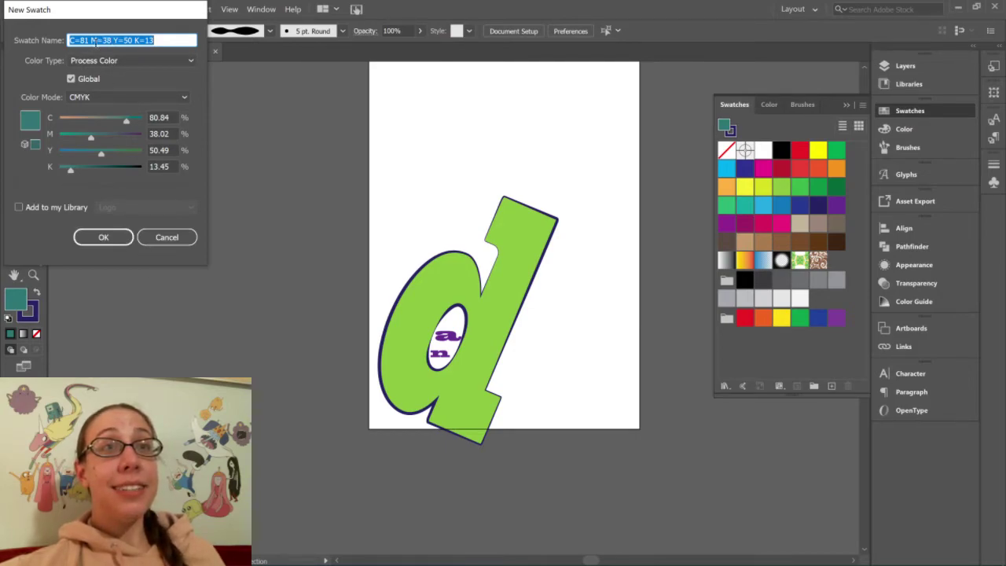
{"action": "left_click", "coordinate": [94, 240]}
{"action": "left_click_drag", "start_coordinate": [844, 264], "coordinate": [840, 264]}
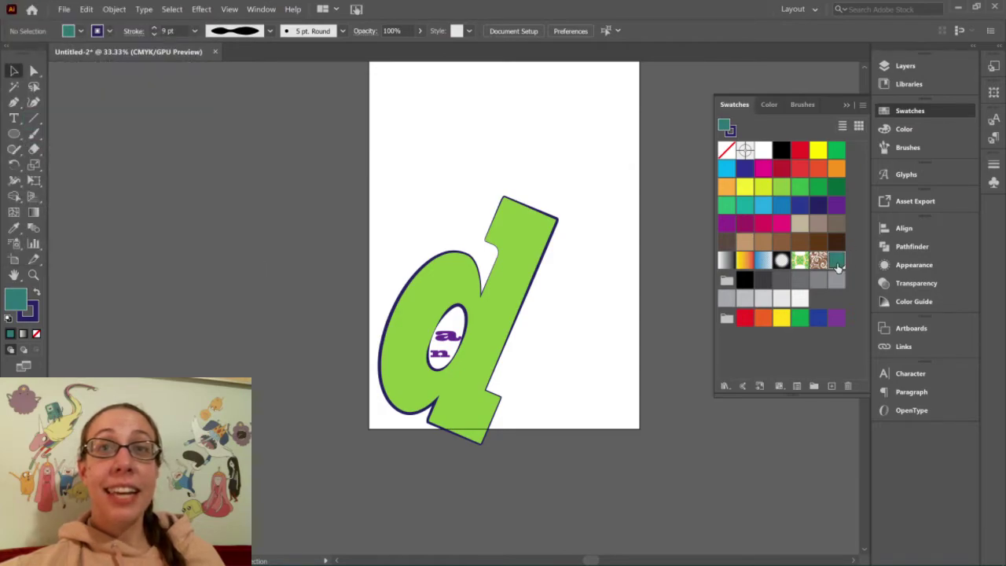
Fill the large letter d with the new teal swatch and deselect it.
{"action": "left_click", "coordinate": [511, 273]}
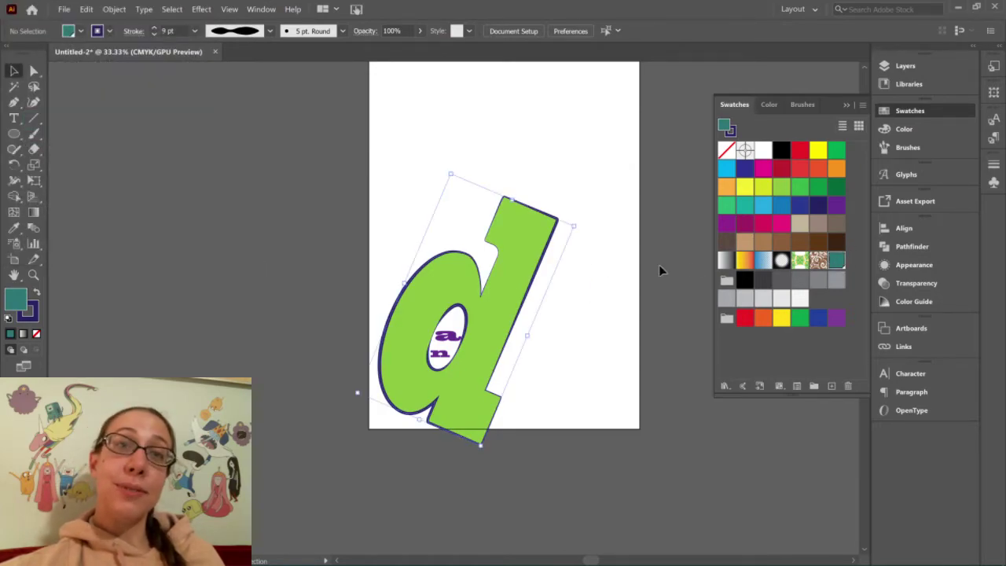
{"action": "left_click", "coordinate": [836, 261]}
{"action": "left_click", "coordinate": [618, 311]}
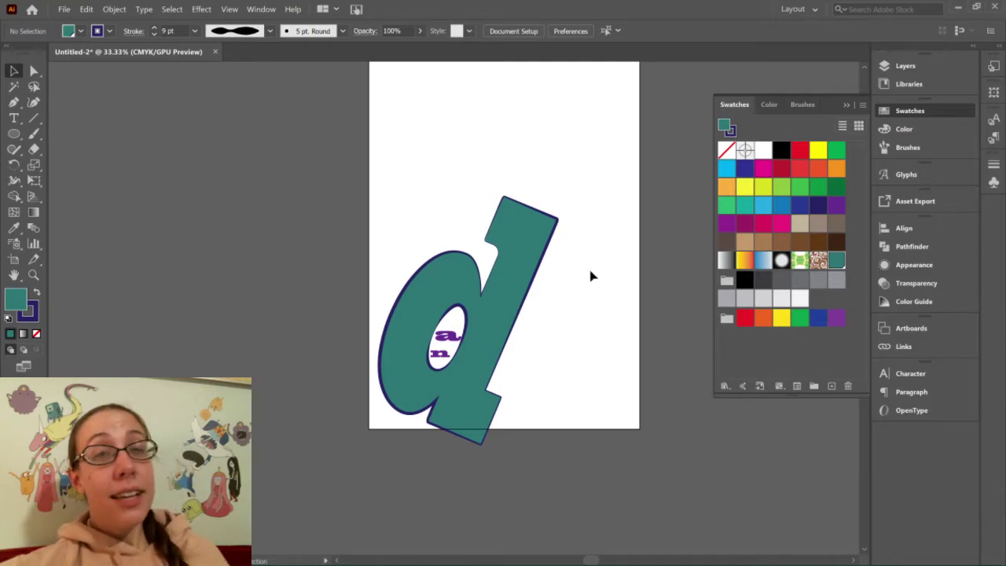
Draw a large rectangle covering all the letters and extending past the artboard's left and bottom edges.
{"action": "scroll", "coordinate": [591, 275], "scroll_direction": "up", "scroll_amount": 2}
{"action": "scroll", "coordinate": [591, 275], "scroll_direction": "up", "scroll_amount": 1}
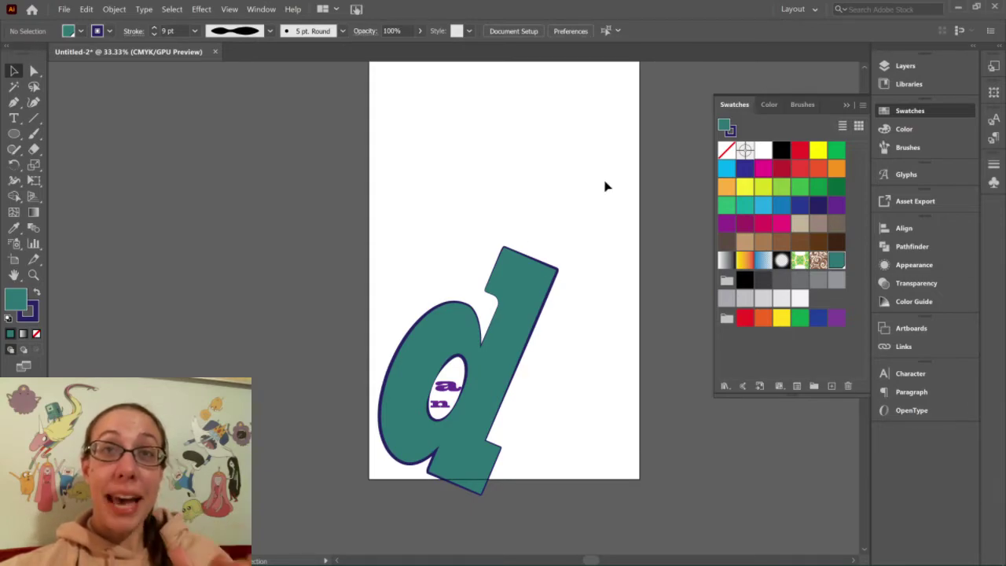
{"action": "left_click", "coordinate": [13, 137]}
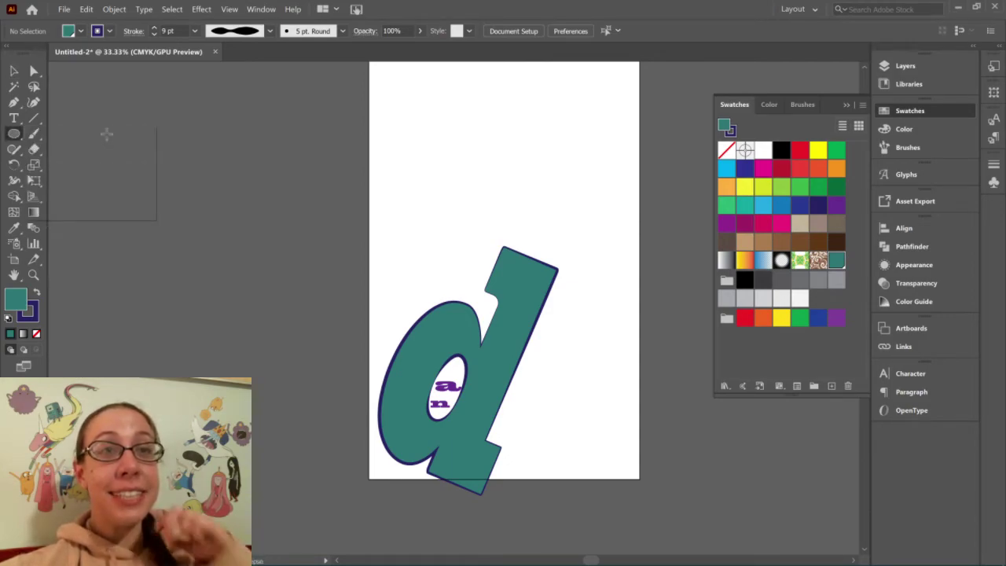
{"action": "left_click", "coordinate": [106, 134]}
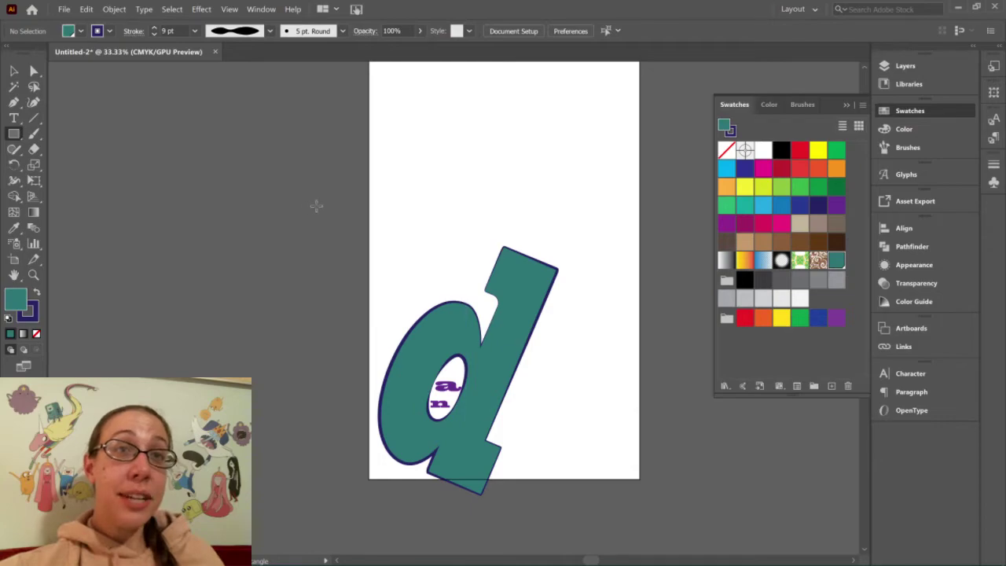
{"action": "left_click_drag", "start_coordinate": [319, 187], "coordinate": [609, 522]}
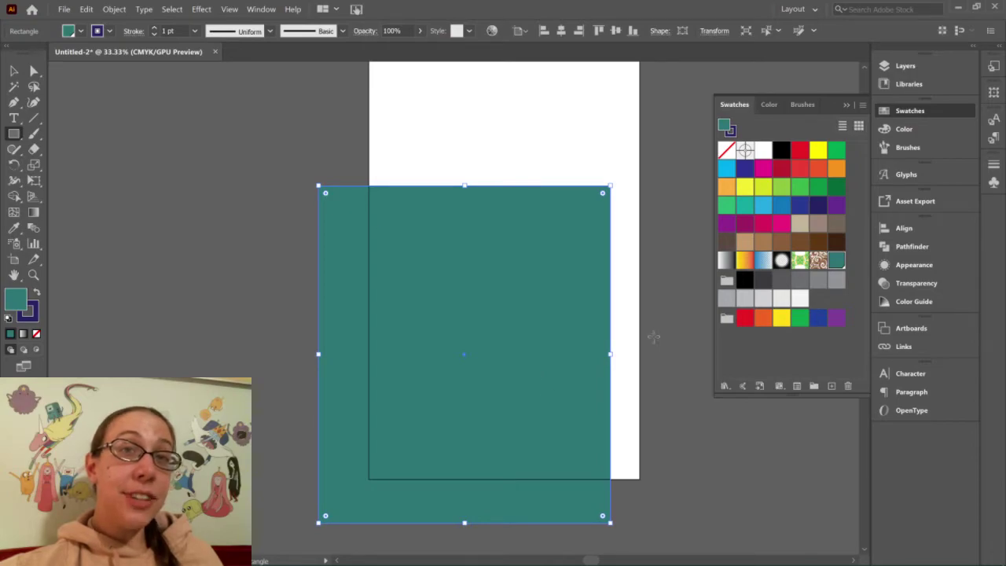
Fill the rectangle with the orange swatch and lighten it to a pale peach, hex EFC392.
{"action": "left_click", "coordinate": [835, 170]}
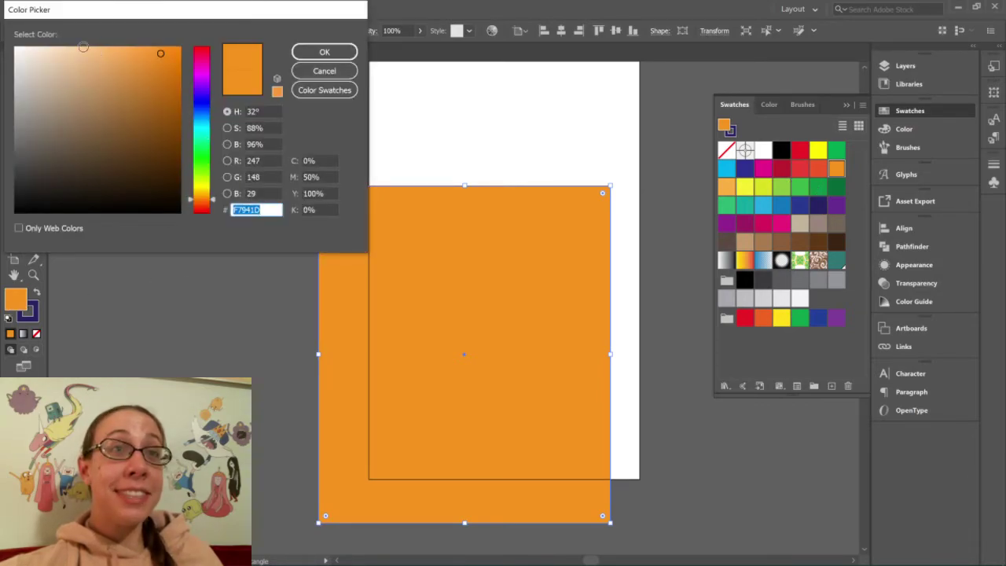
{"action": "left_click", "coordinate": [52, 59]}
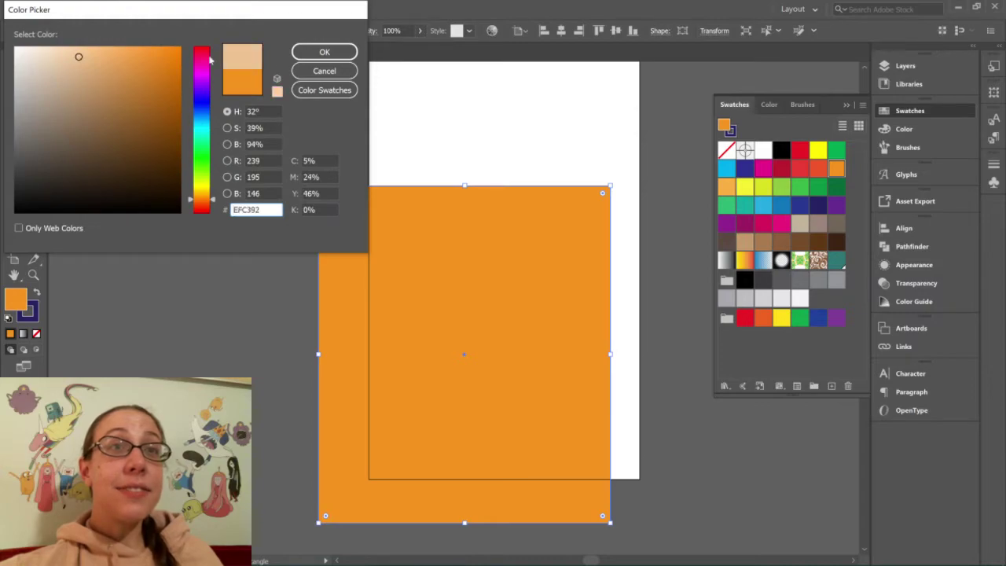
{"action": "left_click", "coordinate": [324, 51]}
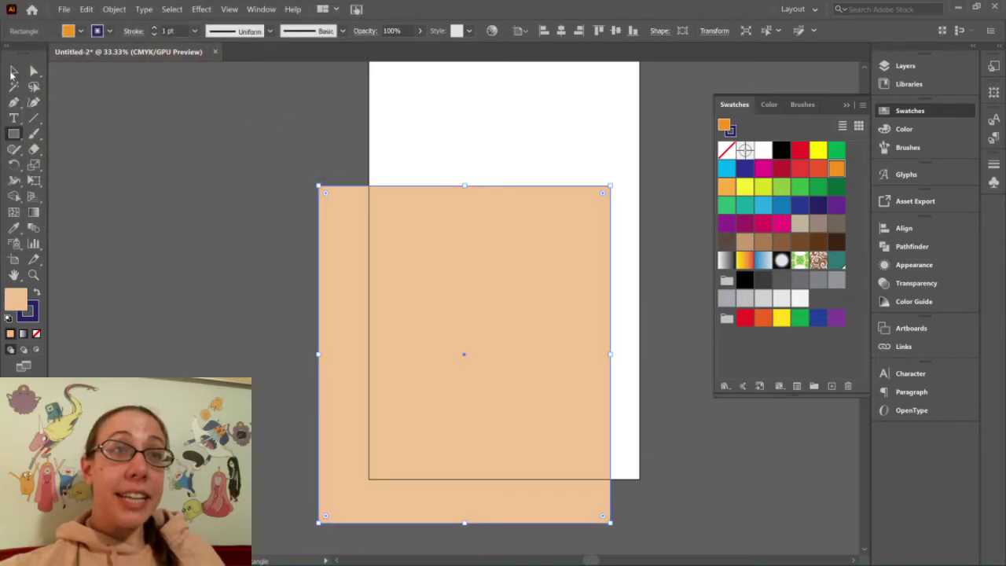
Send the peach rectangle to the back, behind all the letters.
{"action": "key", "text": "v"}
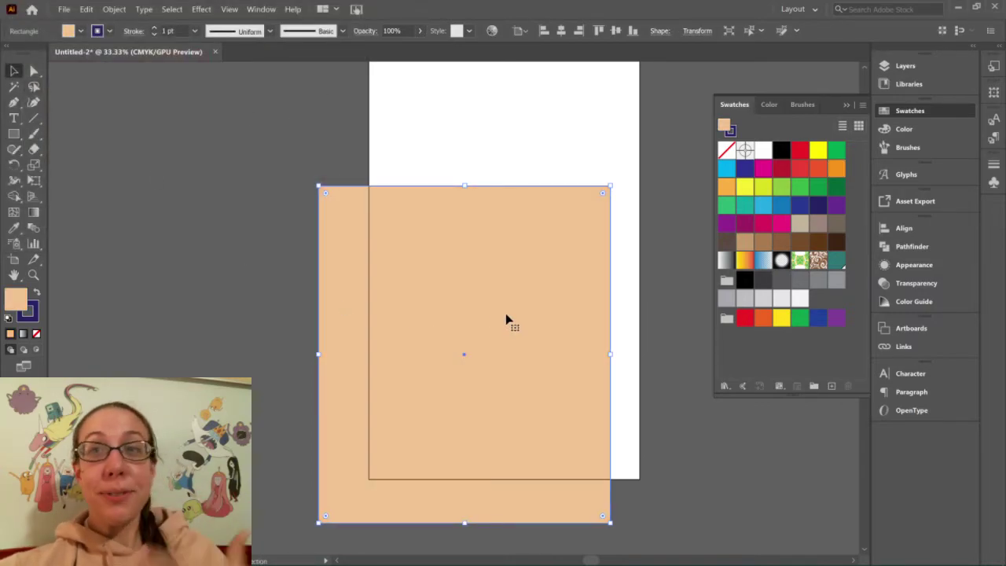
{"action": "right_click", "coordinate": [548, 265]}
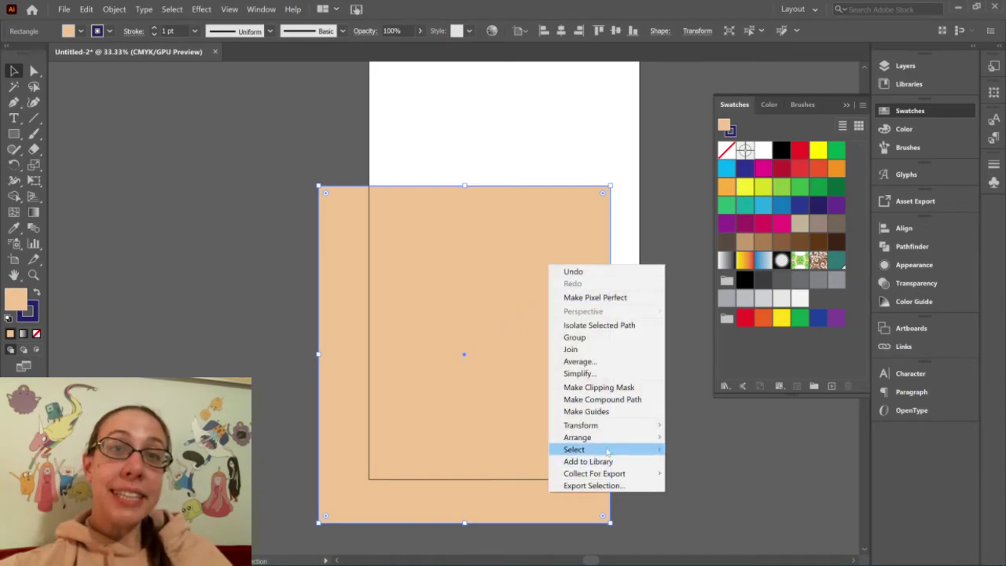
{"action": "mouse_move", "coordinate": [604, 440]}
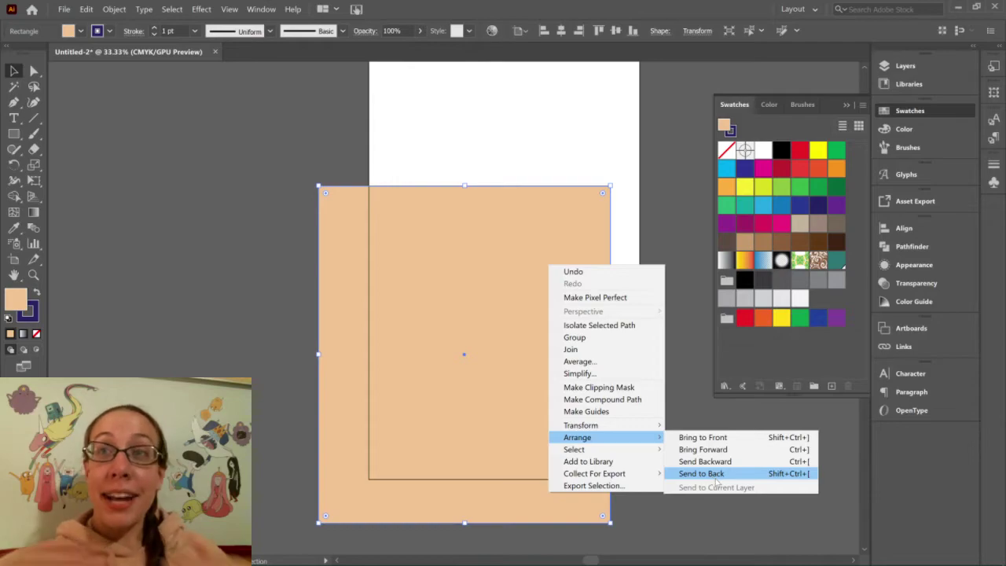
{"action": "left_click", "coordinate": [718, 476]}
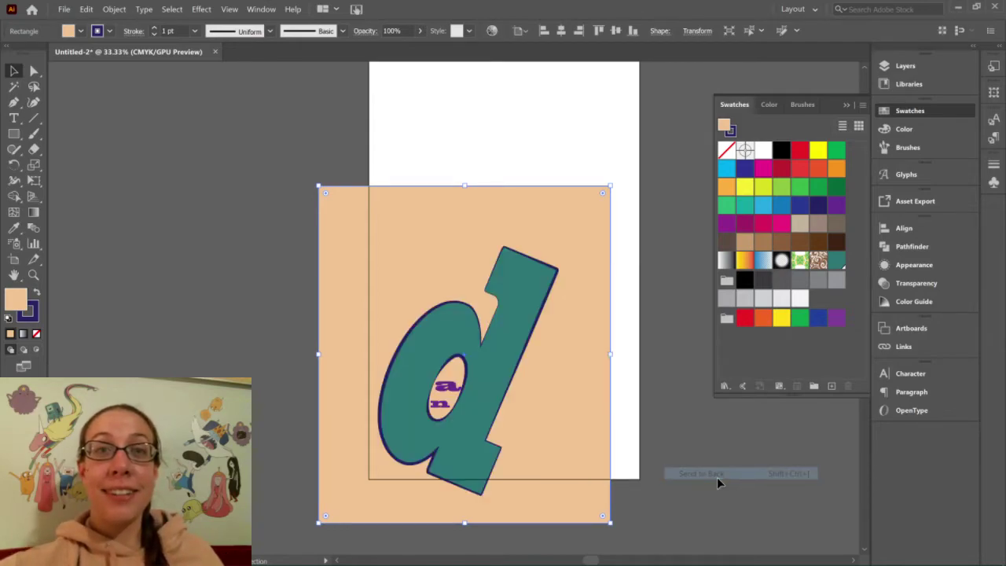
Bring the peach rectangle to the front, over all the letters.
{"action": "right_click", "coordinate": [557, 413]}
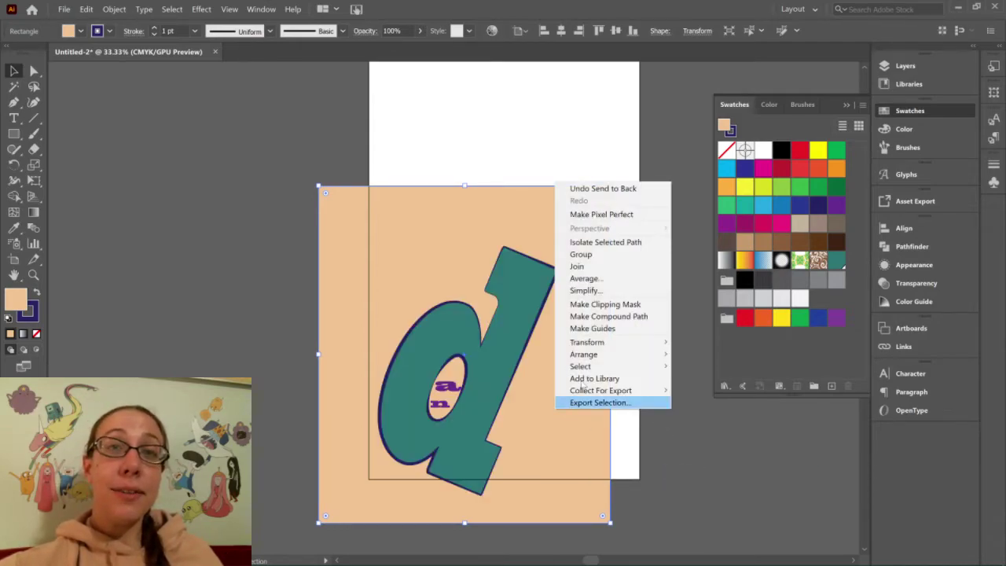
{"action": "mouse_move", "coordinate": [621, 355]}
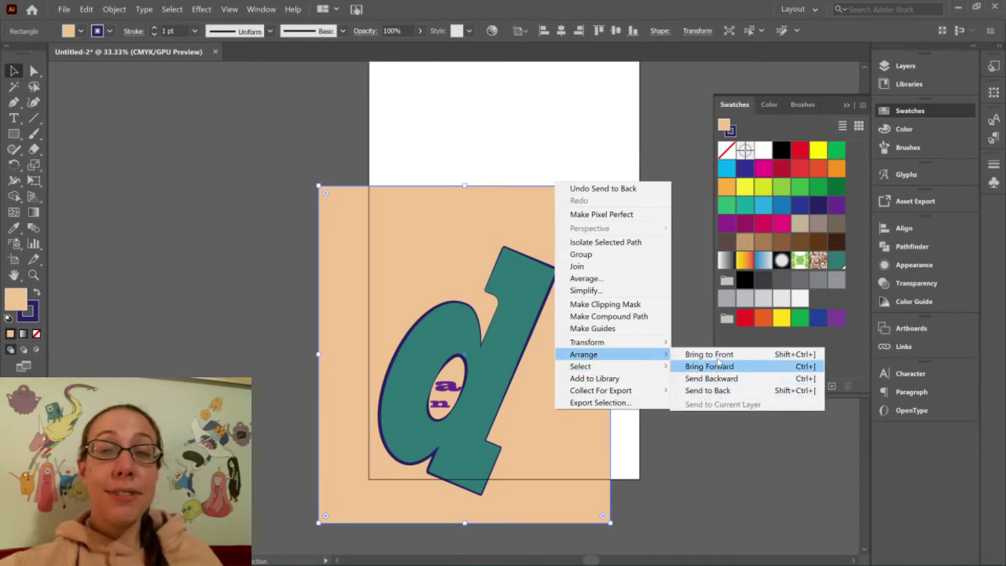
{"action": "left_click", "coordinate": [709, 355]}
Send the peach rectangle backward one level, behind the d, and deselect it.
{"action": "right_click", "coordinate": [582, 386]}
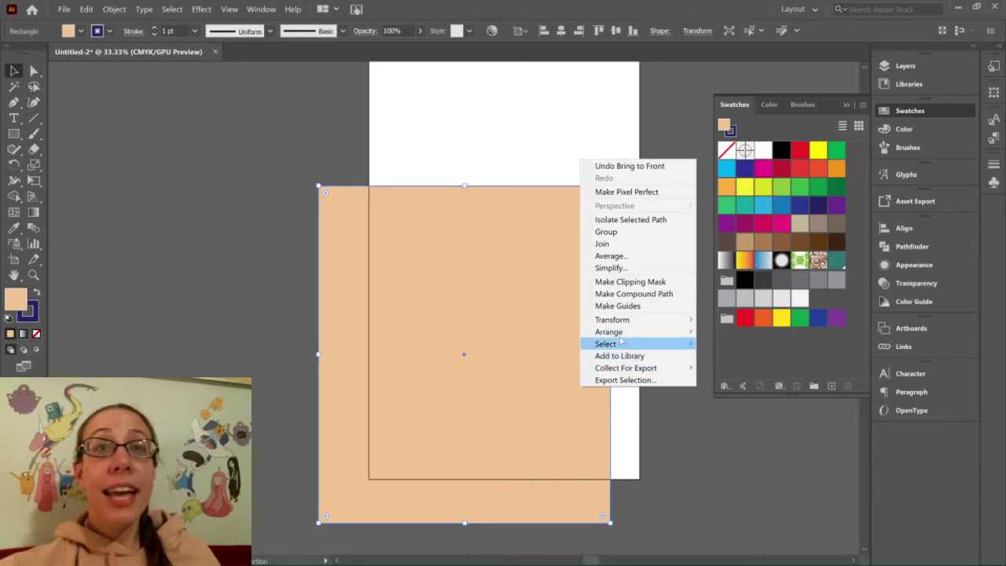
{"action": "mouse_move", "coordinate": [622, 332]}
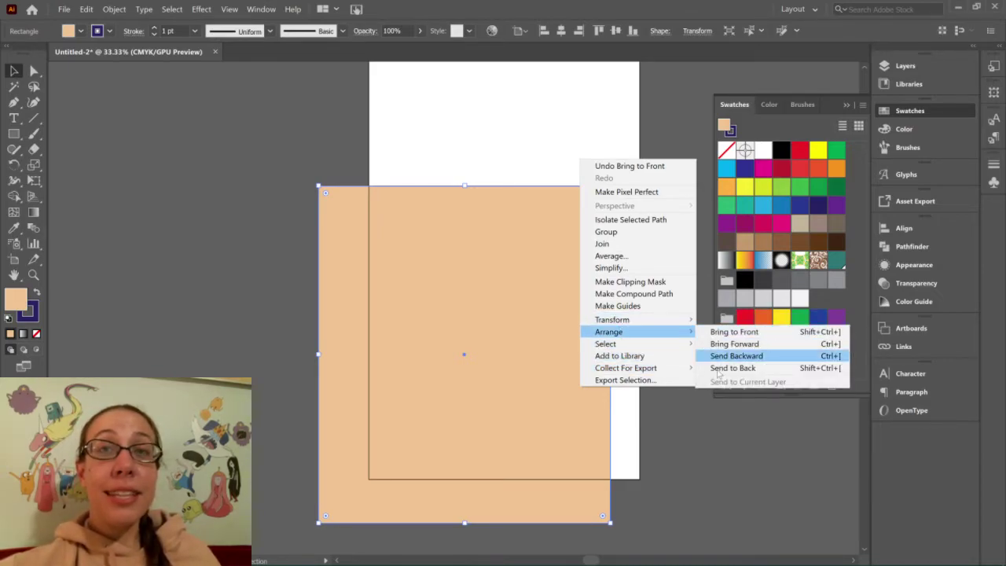
{"action": "left_click", "coordinate": [736, 356]}
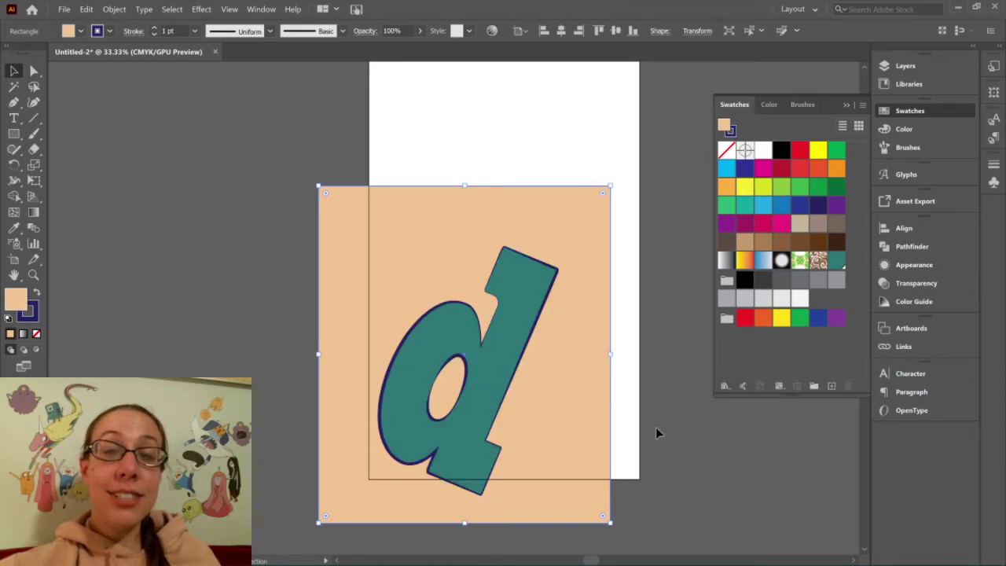
{"action": "left_click", "coordinate": [656, 427]}
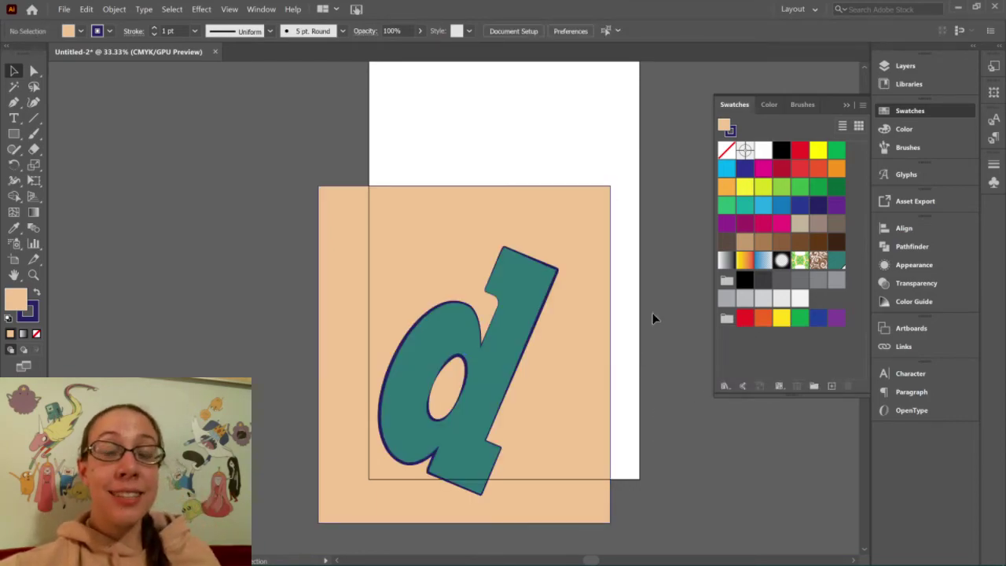
Add a new layer above Layer 1.
{"action": "left_click", "coordinate": [917, 71]}
{"action": "left_click", "coordinate": [911, 70]}
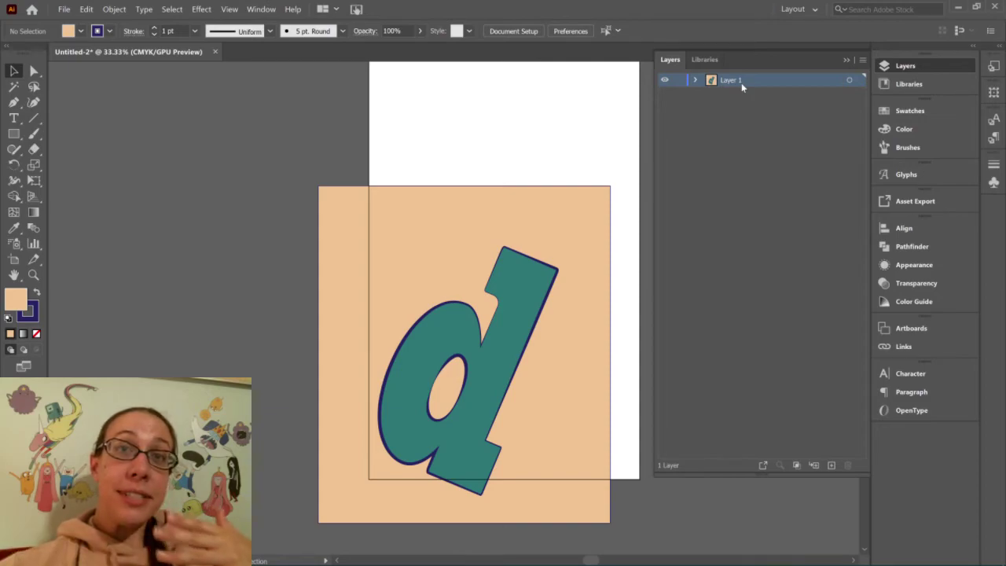
{"action": "left_click", "coordinate": [831, 465]}
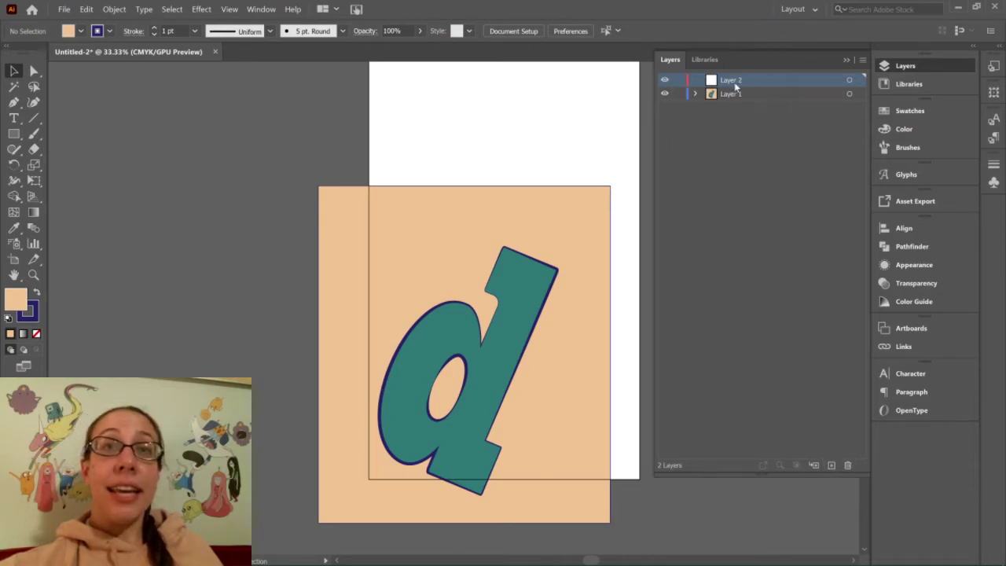
Draw an upright ellipse over the peach rectangle's upper-left corner on the new layer and fill it light blue.
{"action": "left_click", "coordinate": [13, 134]}
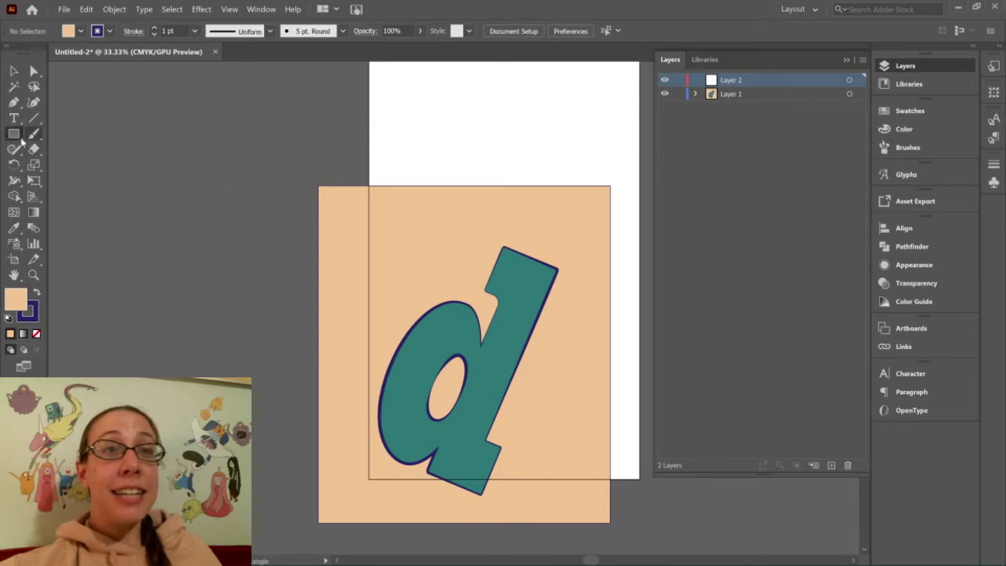
{"action": "left_click_drag", "start_coordinate": [11, 139], "coordinate": [49, 166]}
{"action": "left_click_drag", "start_coordinate": [321, 208], "coordinate": [346, 254]}
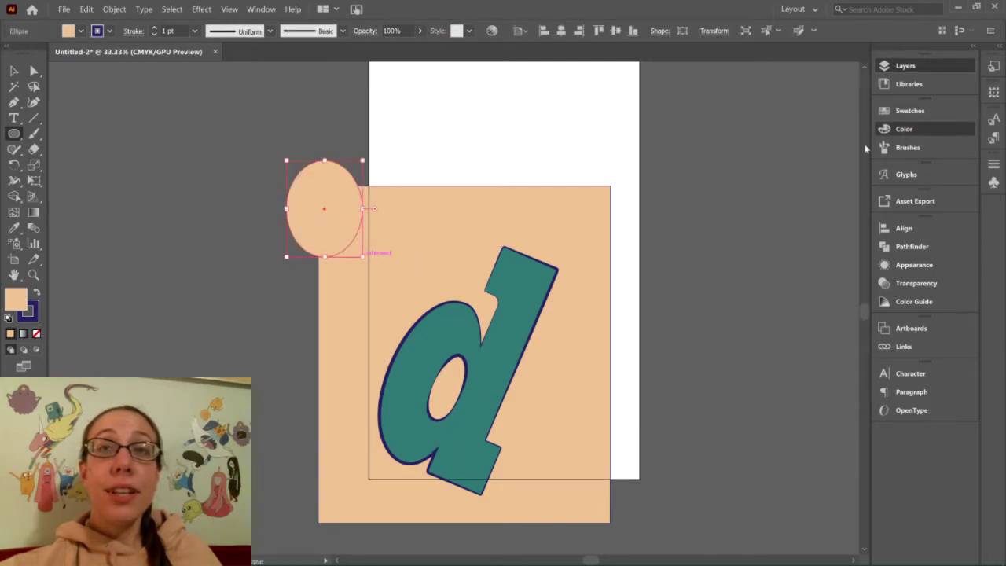
{"action": "left_click", "coordinate": [903, 130]}
{"action": "left_click", "coordinate": [793, 185]}
Draw a second, larger ellipse filled with dark purple and place it so it partly overlaps the light blue one.
{"action": "left_click_drag", "start_coordinate": [153, 116], "coordinate": [268, 218]}
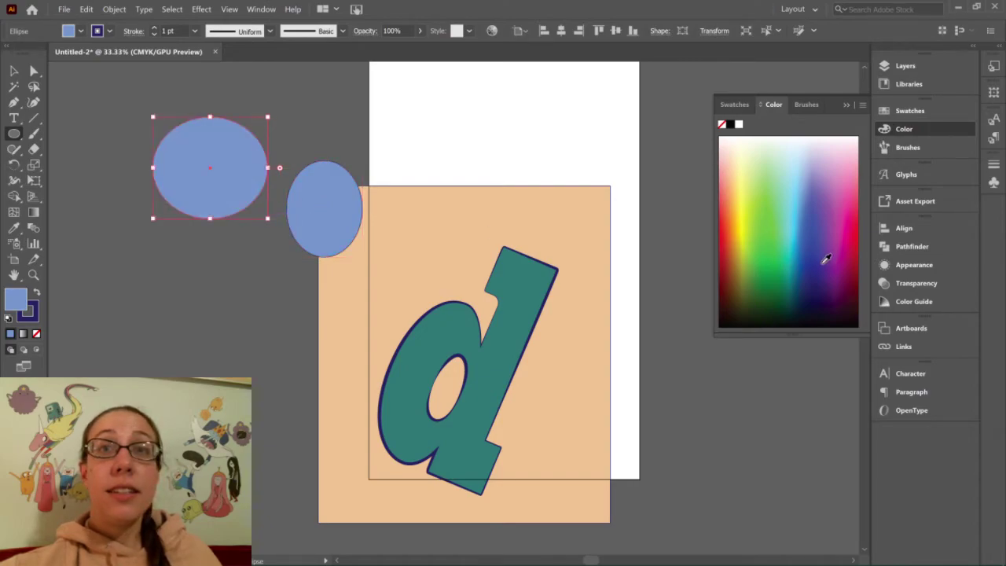
{"action": "left_click", "coordinate": [826, 260]}
{"action": "left_click", "coordinate": [13, 71]}
{"action": "left_click_drag", "start_coordinate": [248, 197], "coordinate": [313, 225]}
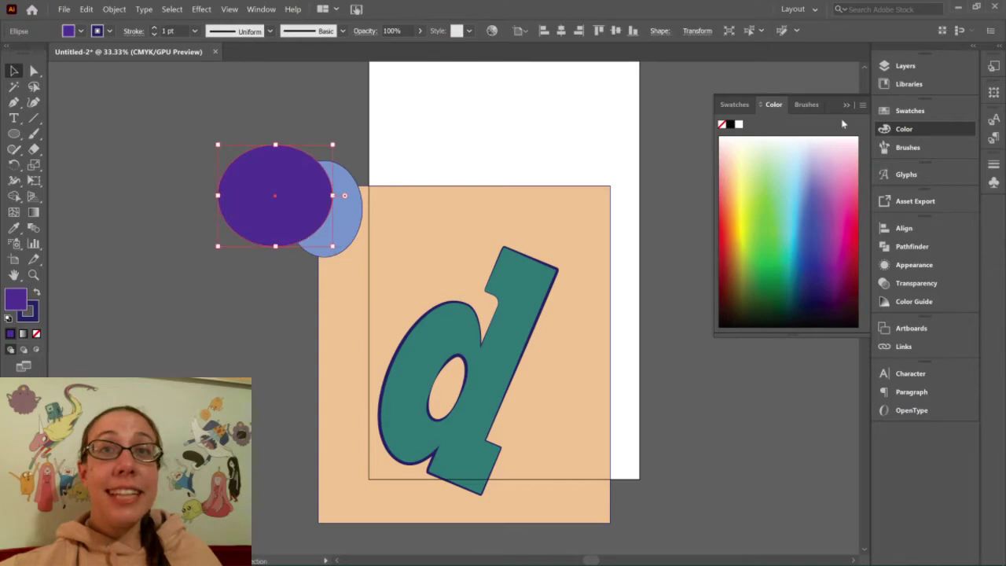
Show the layers list and send the light blue ellipse to the back of its layer.
{"action": "left_click", "coordinate": [906, 70]}
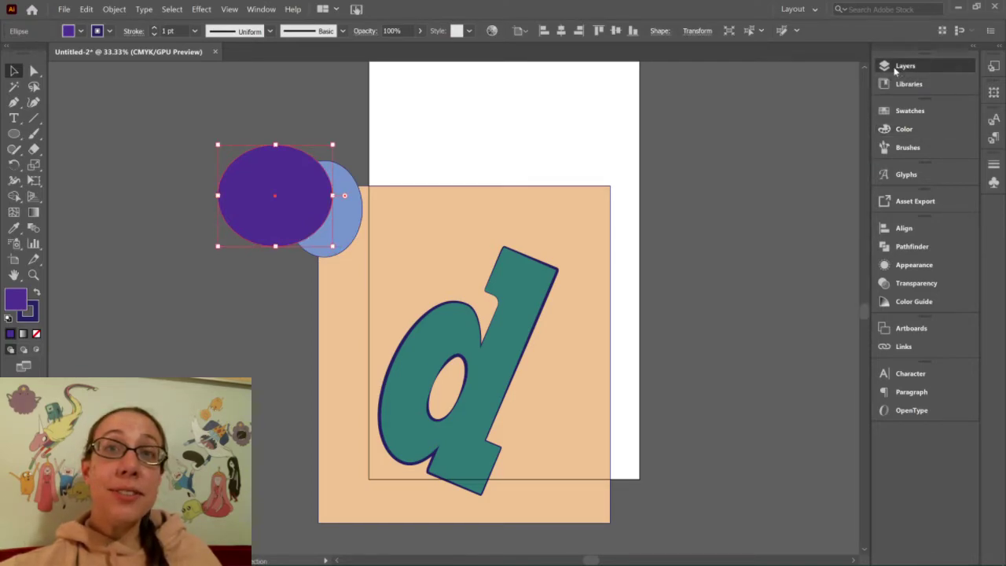
{"action": "left_click", "coordinate": [341, 219]}
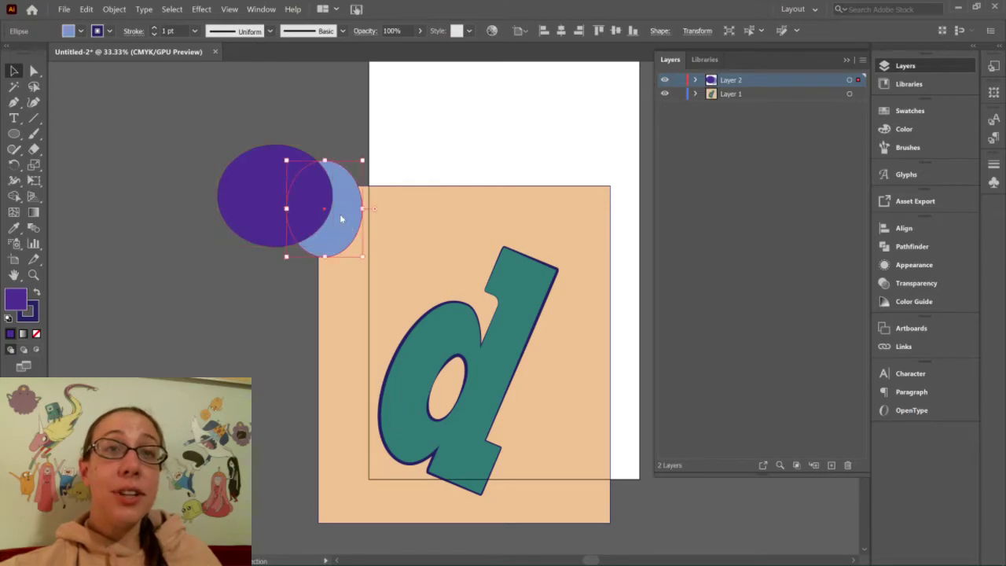
{"action": "right_click", "coordinate": [341, 219]}
{"action": "mouse_move", "coordinate": [395, 388]}
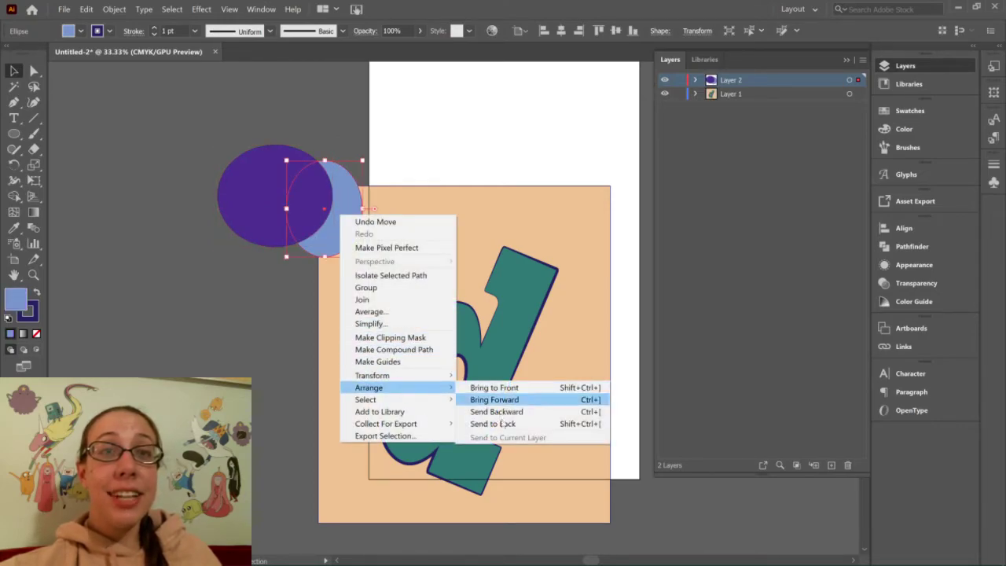
{"action": "left_click", "coordinate": [503, 424]}
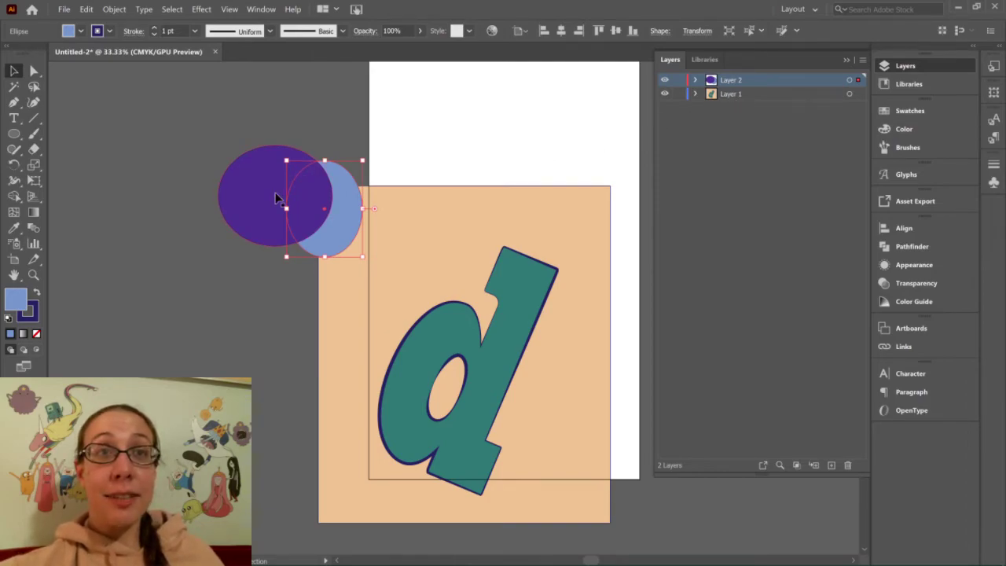
Send the dark purple ellipse to the back, behind the light blue ellipse.
{"action": "left_click", "coordinate": [250, 192]}
{"action": "right_click", "coordinate": [255, 193]}
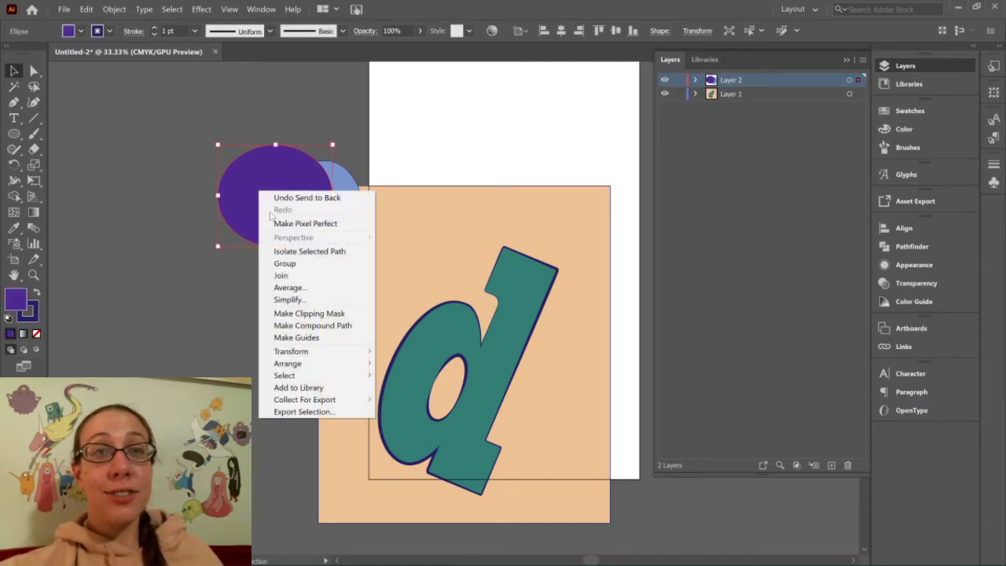
{"action": "mouse_move", "coordinate": [336, 366]}
{"action": "left_click", "coordinate": [441, 404]}
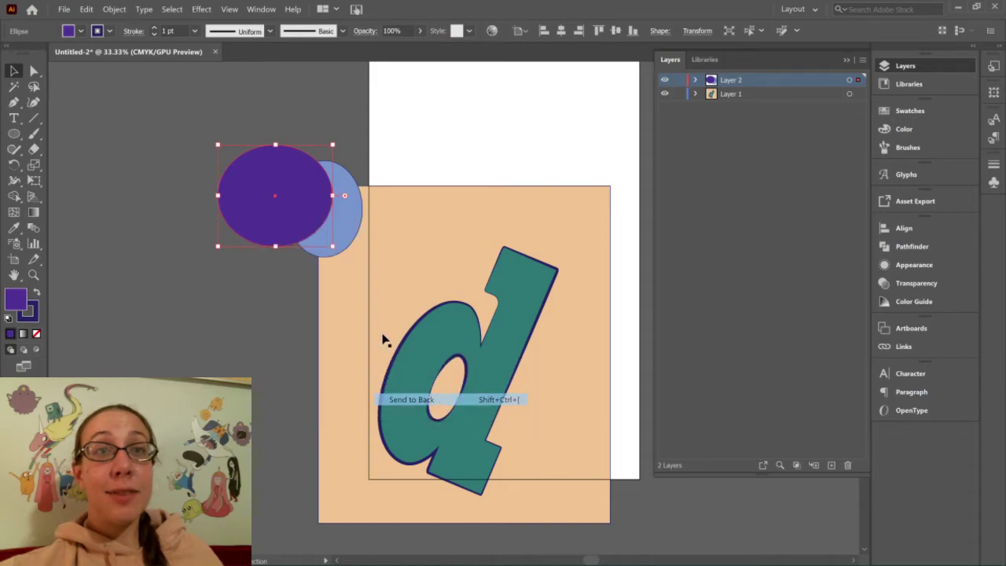
Move the dark purple ellipse beneath the light blue one so its upper edge partly overlaps the light blue ellipse's lower part.
{"action": "left_click_drag", "start_coordinate": [279, 216], "coordinate": [330, 321]}
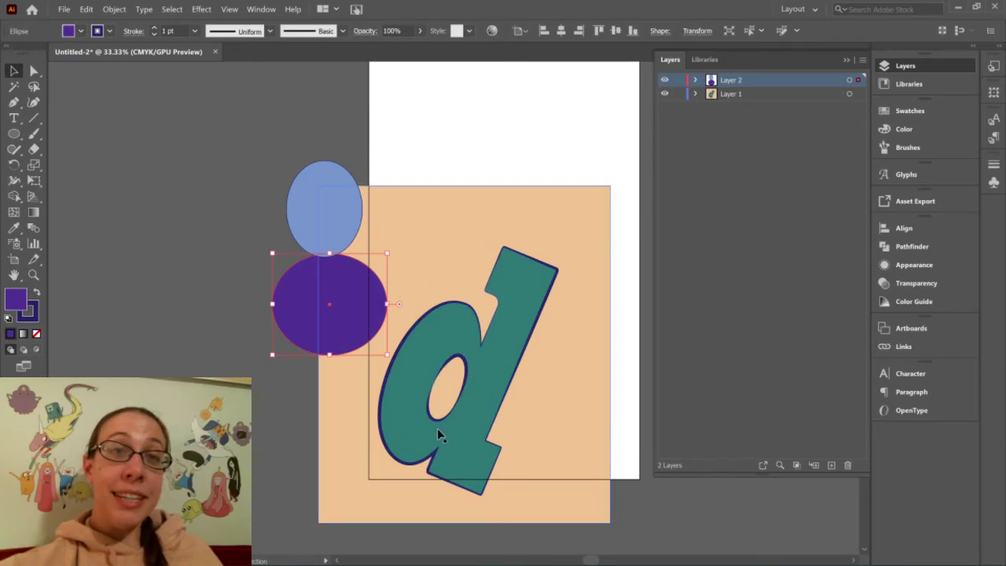
{"action": "left_click", "coordinate": [732, 95]}
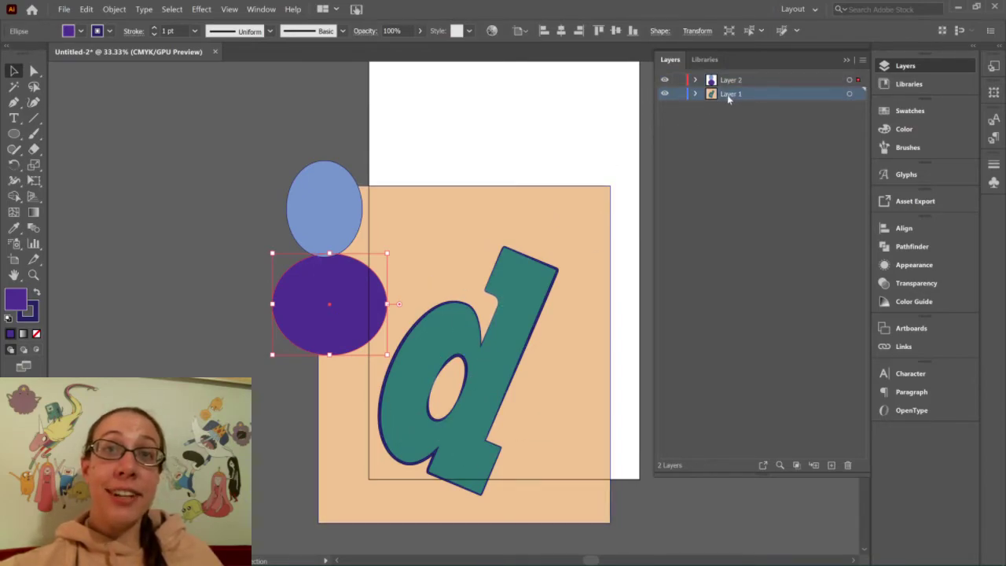
{"action": "left_click_drag", "start_coordinate": [356, 316], "coordinate": [360, 280]}
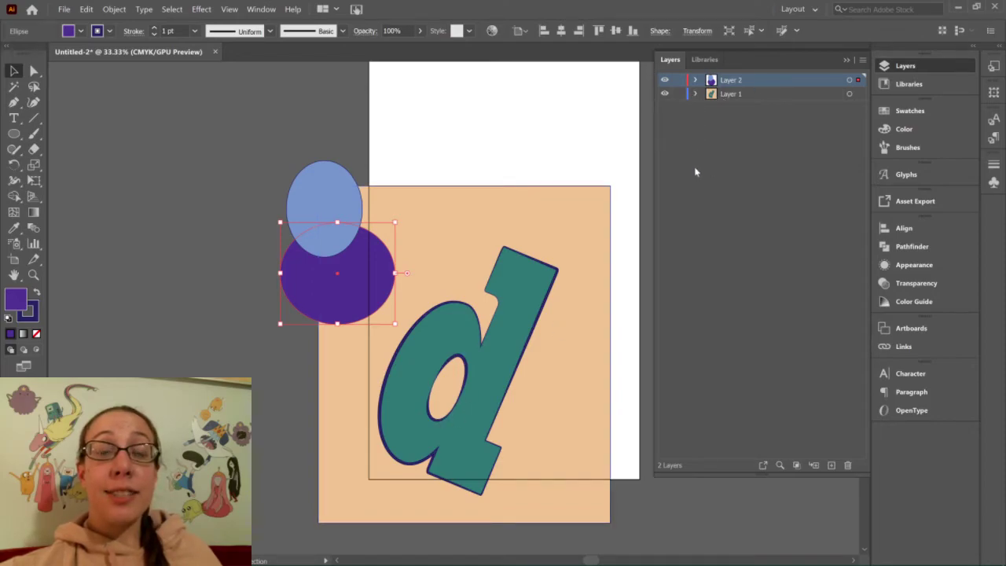
Expand Layer 2 and reorder its contents so the light blue ellipse sits below the dark purple ellipse.
{"action": "left_click", "coordinate": [682, 79]}
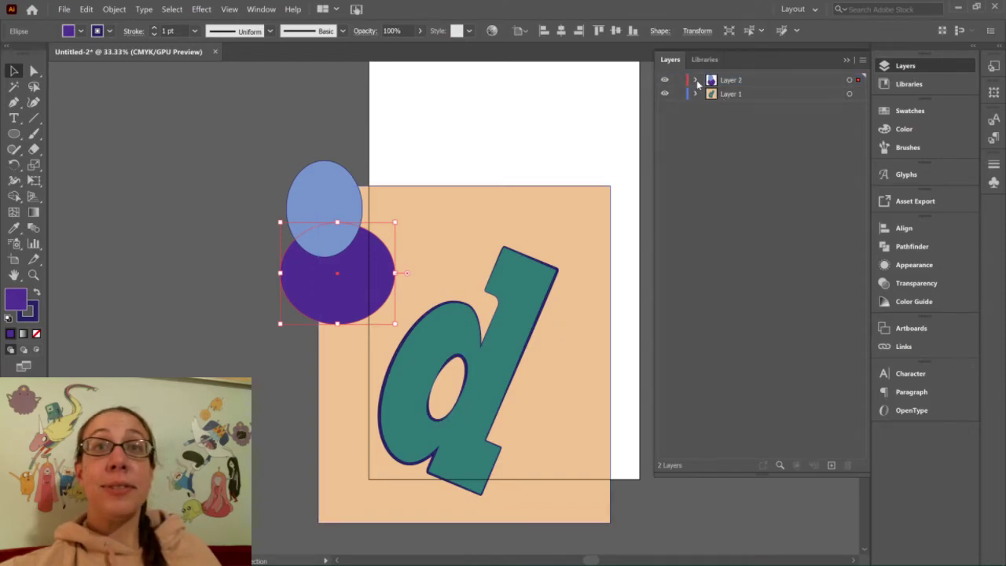
{"action": "left_click", "coordinate": [696, 81]}
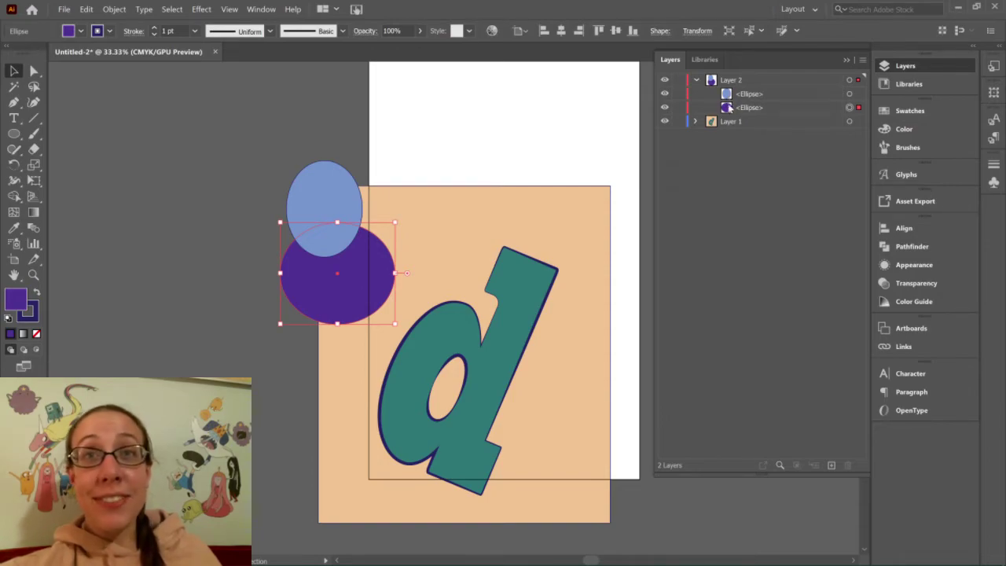
{"action": "left_click", "coordinate": [753, 95]}
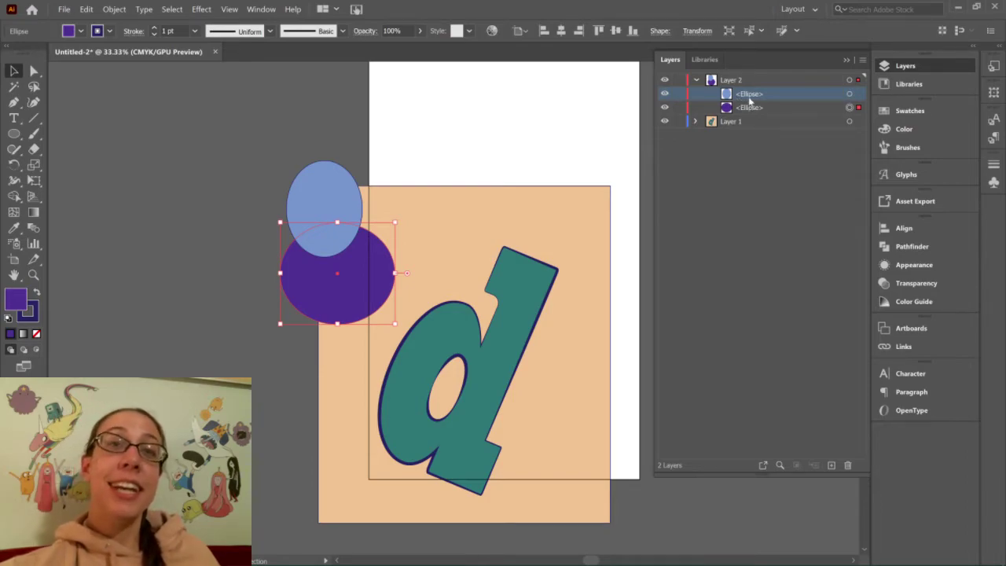
{"action": "left_click", "coordinate": [500, 147]}
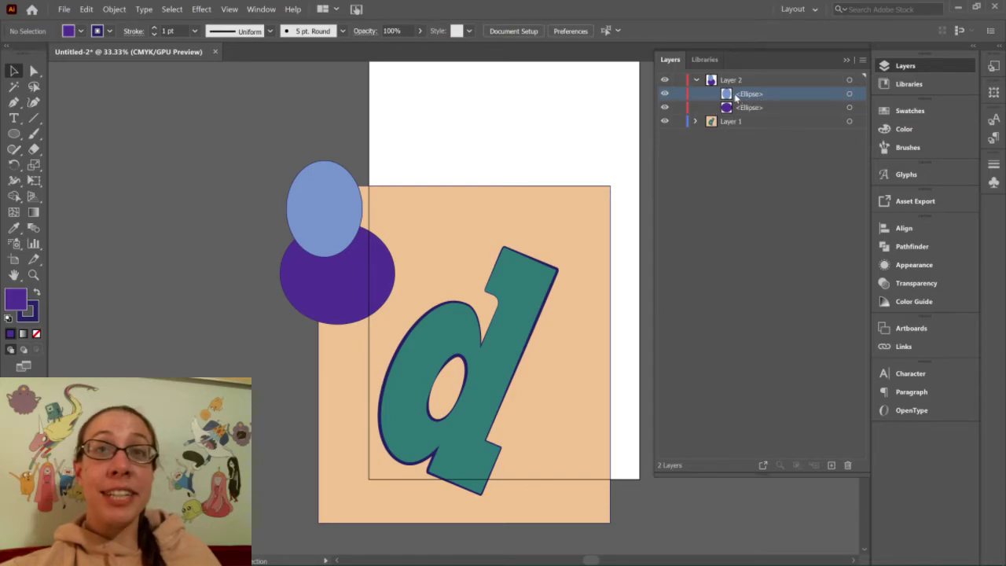
{"action": "left_click_drag", "start_coordinate": [746, 99], "coordinate": [748, 114]}
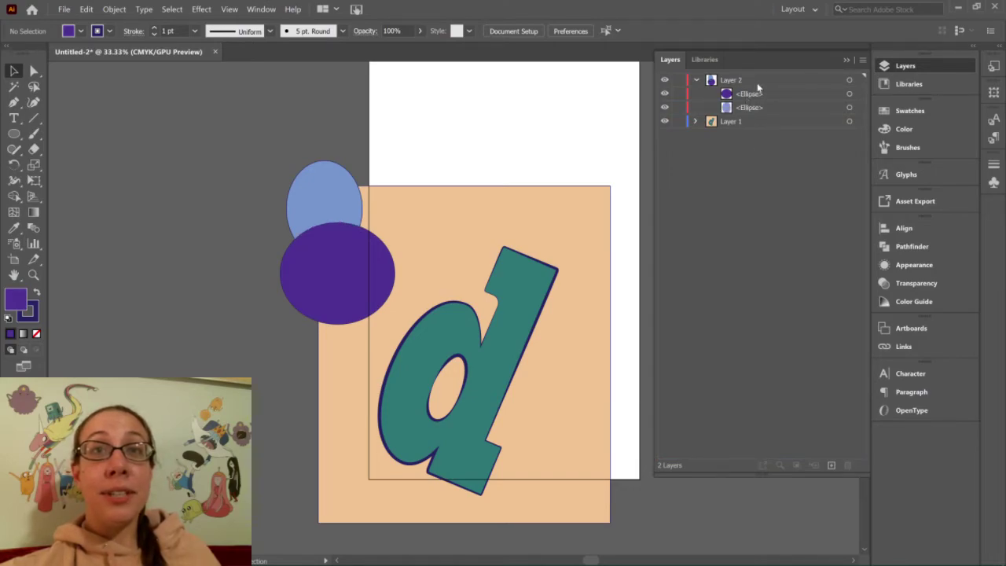
Expand Layer 1 and move the peach rectangle to the bottom of its stack, below the letters a and n.
{"action": "left_click", "coordinate": [696, 121]}
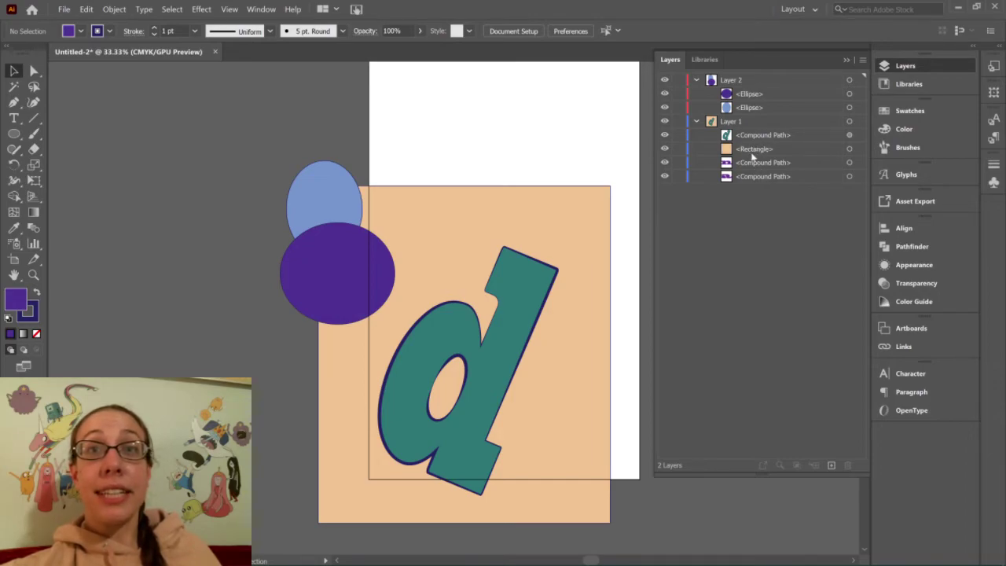
{"action": "left_click", "coordinate": [754, 150]}
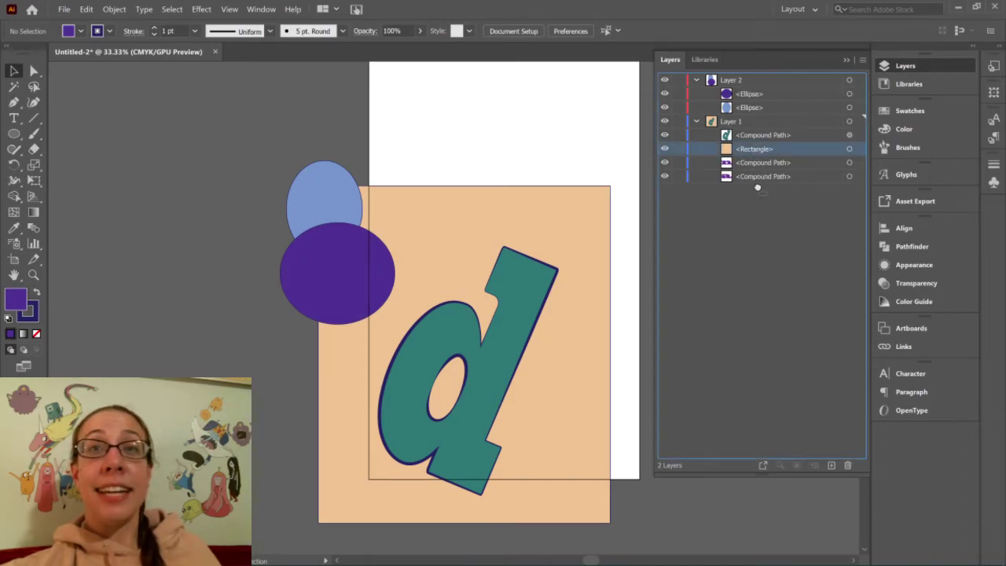
{"action": "left_click_drag", "start_coordinate": [759, 164], "coordinate": [752, 183]}
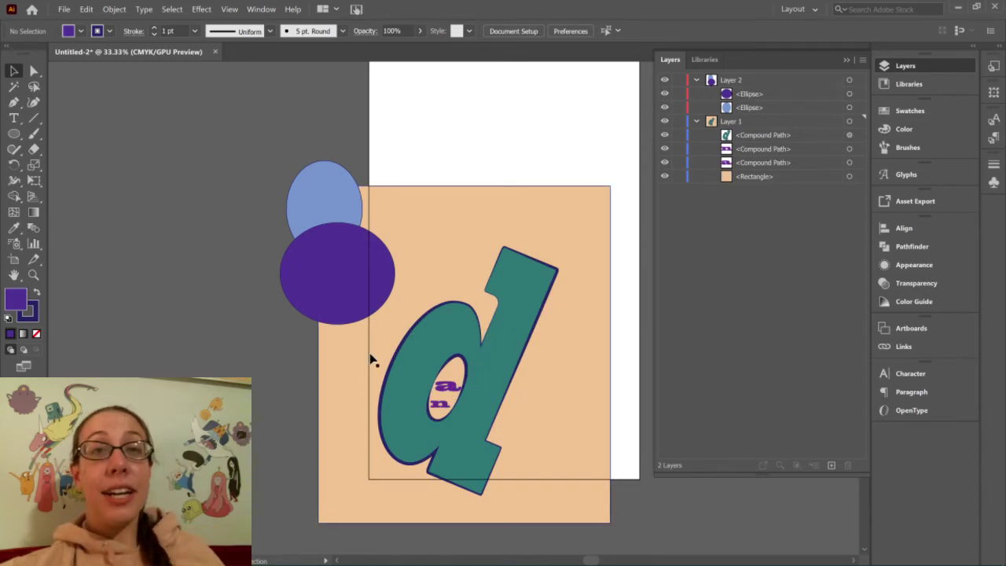
Examine the Arrange options for the light blue ellipse and the peach rectangle, and review how Layer 1 and Layer 2 limit them.
{"action": "left_click", "coordinate": [325, 208]}
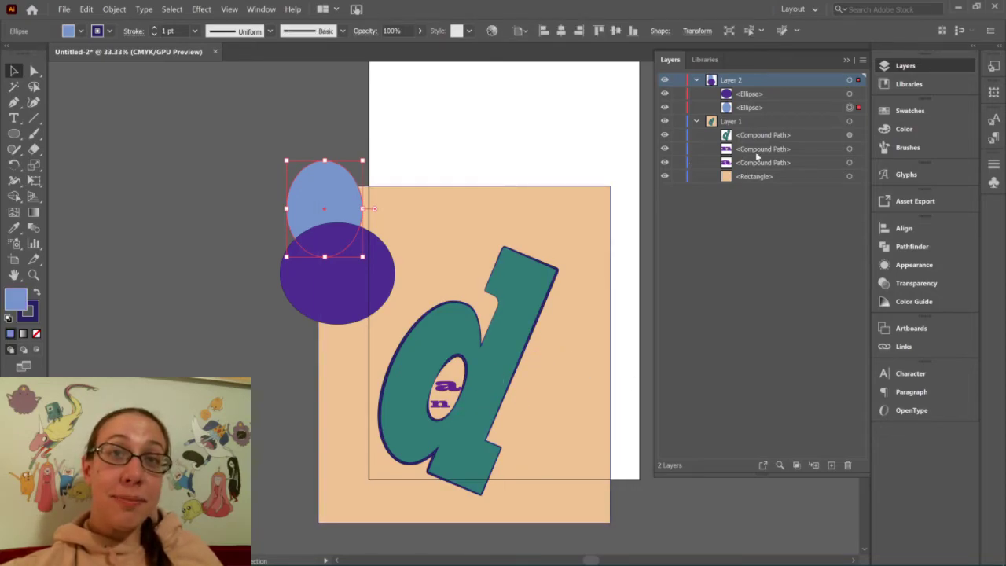
{"action": "right_click", "coordinate": [546, 386]}
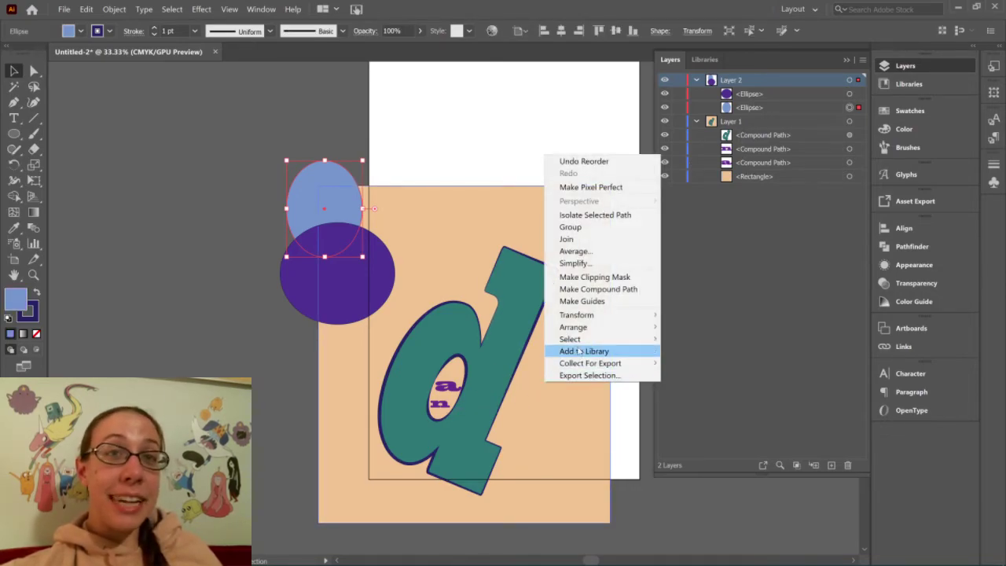
{"action": "mouse_move", "coordinate": [588, 332]}
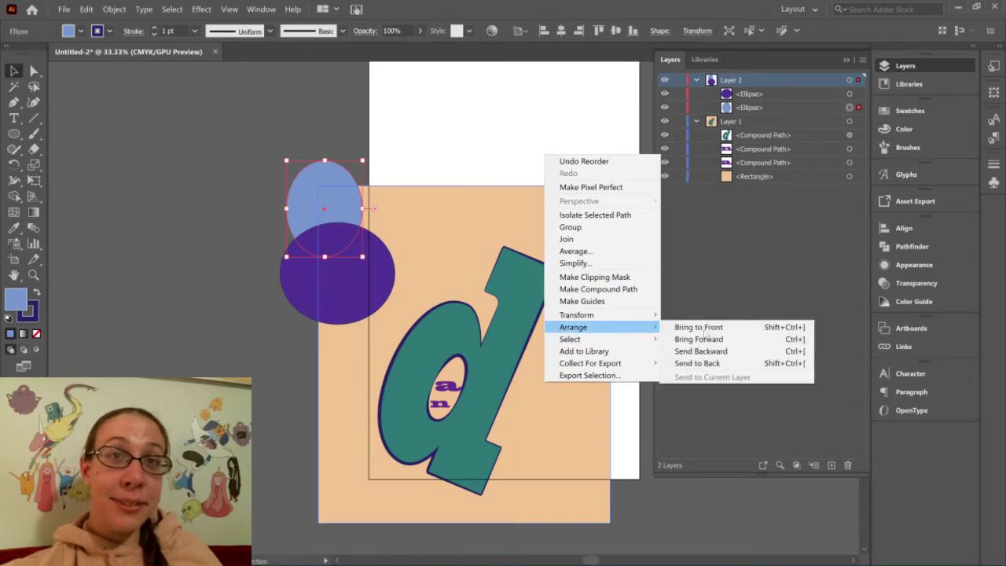
{"action": "left_click", "coordinate": [507, 102]}
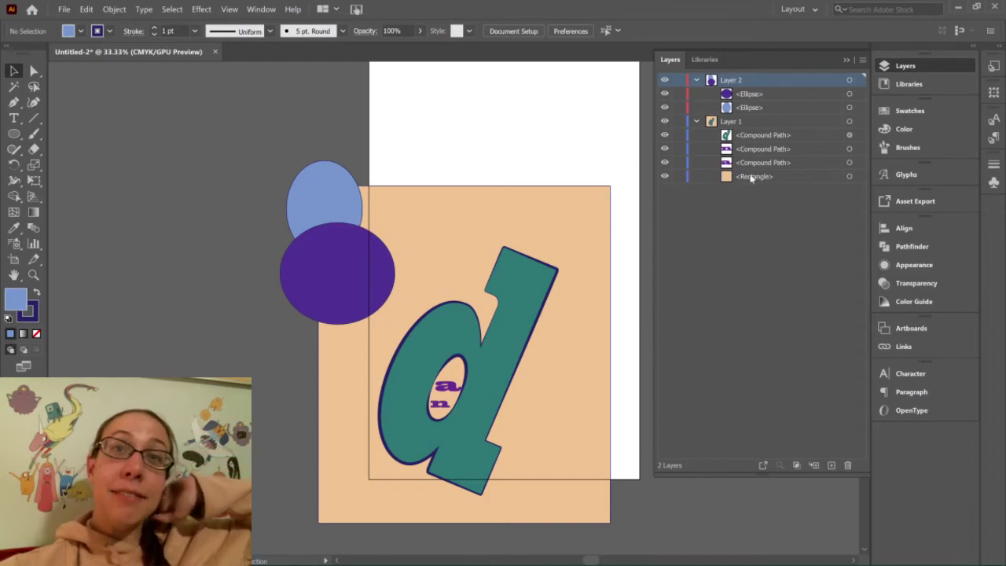
{"action": "left_click", "coordinate": [696, 122]}
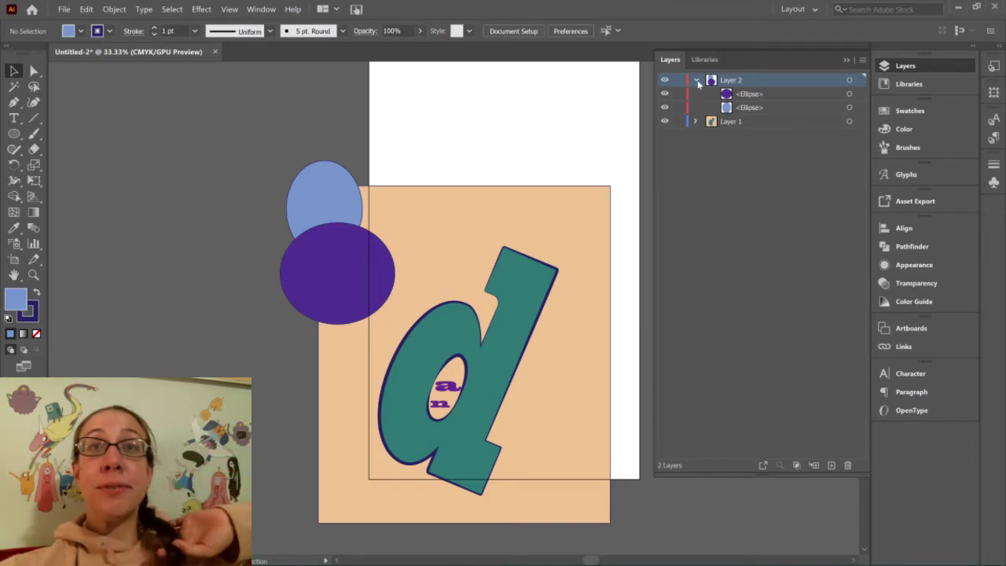
{"action": "left_click", "coordinate": [696, 81]}
{"action": "left_click", "coordinate": [542, 396]}
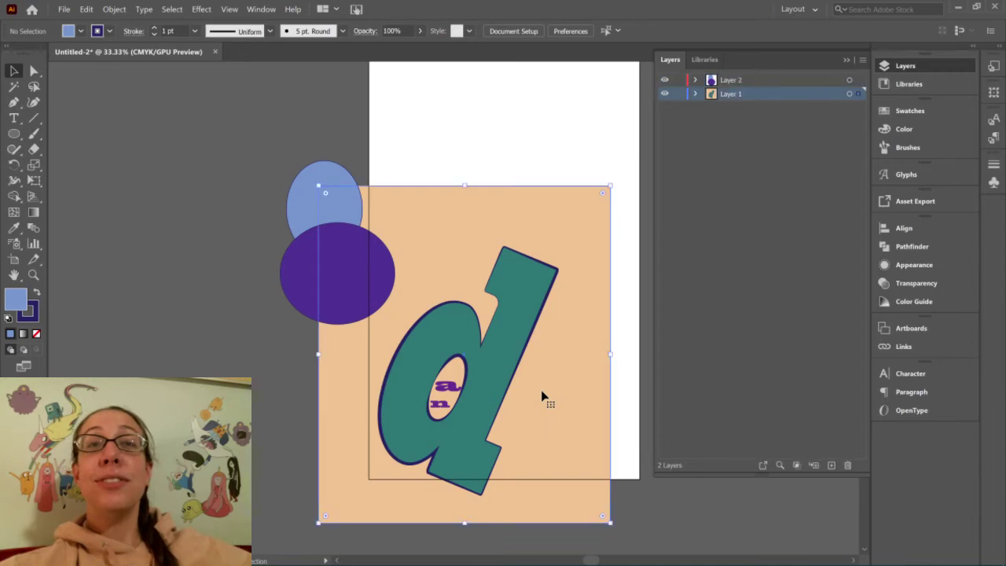
{"action": "right_click", "coordinate": [541, 392]}
{"action": "mouse_move", "coordinate": [584, 338]}
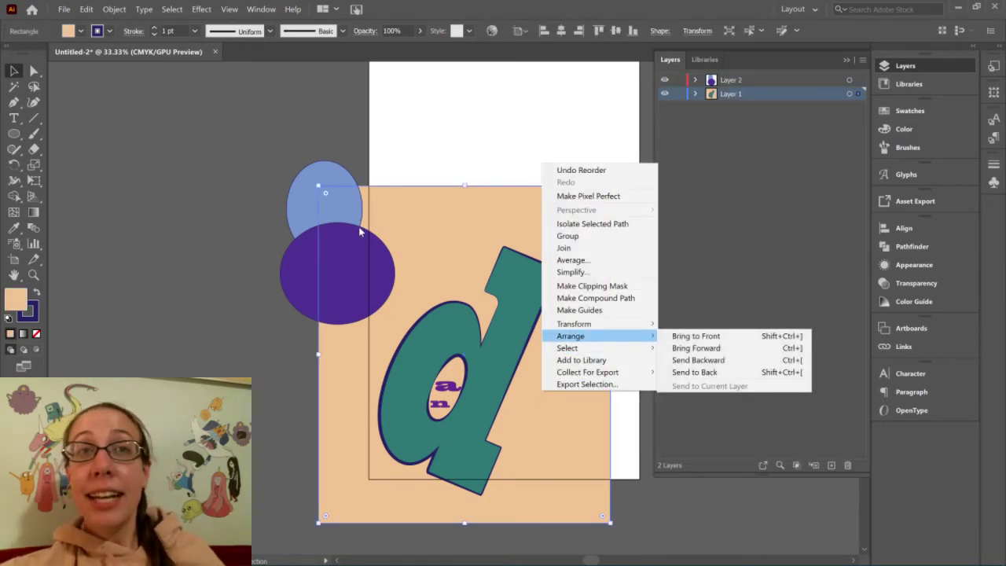
{"action": "left_click", "coordinate": [329, 144]}
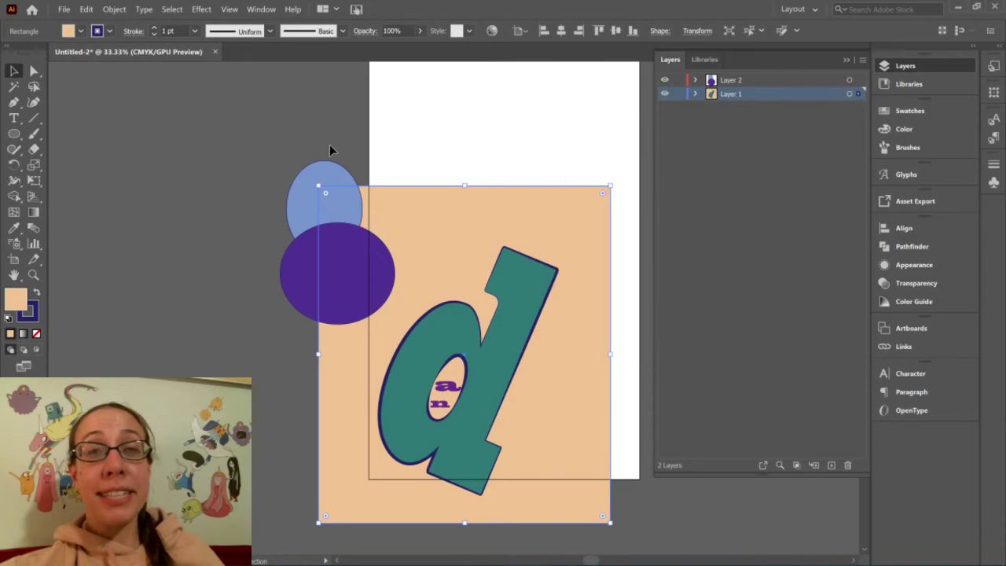
{"action": "left_click", "coordinate": [695, 94]}
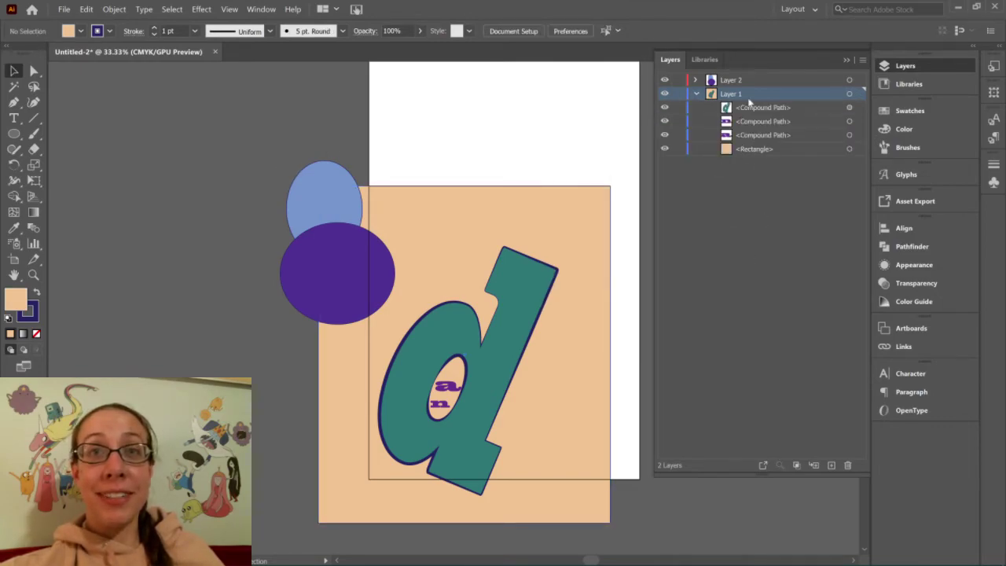
{"action": "left_click", "coordinate": [698, 95]}
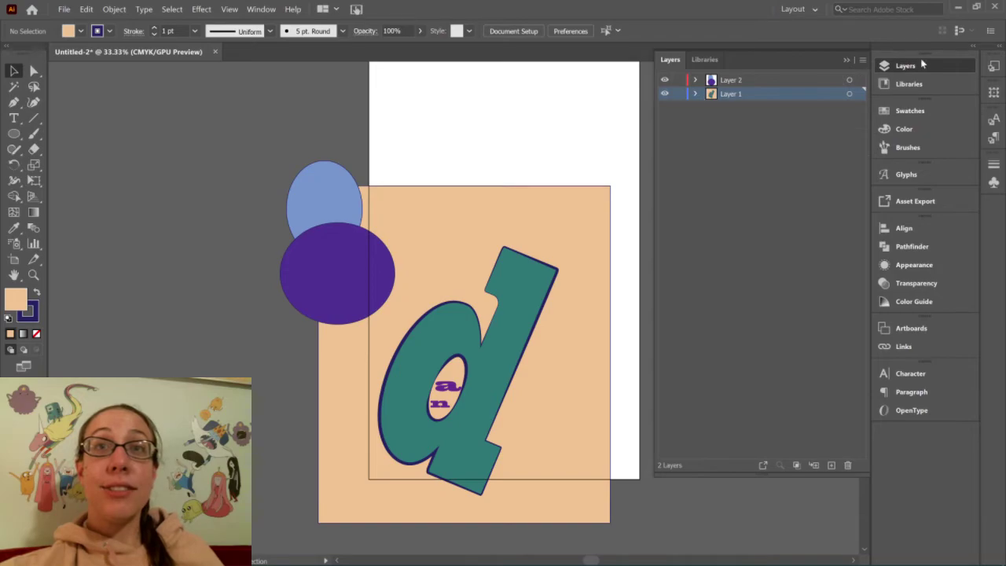
Move the purple ellipse above the d's bowl and the light blue ellipse beside the d's lower stem, then collapse the layers list.
{"action": "left_click_drag", "start_coordinate": [351, 269], "coordinate": [429, 263]}
{"action": "left_click_drag", "start_coordinate": [317, 223], "coordinate": [539, 437]}
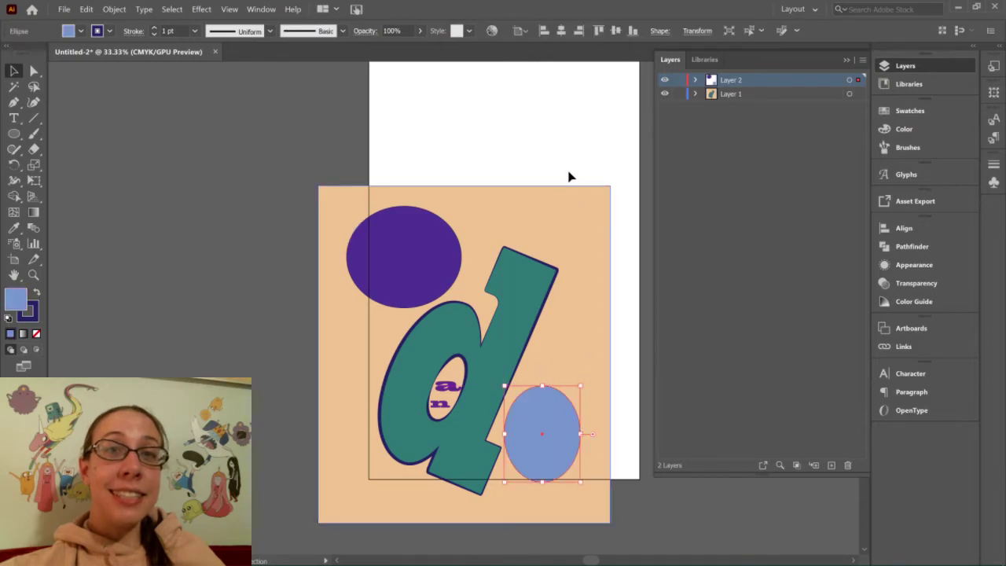
{"action": "left_click", "coordinate": [848, 60]}
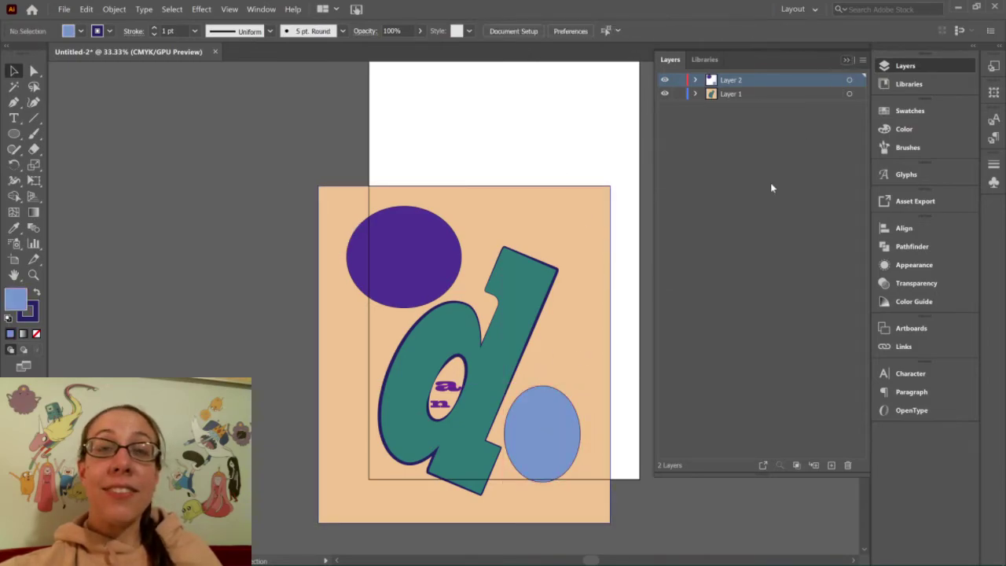
Select both ellipses and set their stroke weight to 6 pt.
{"action": "left_click", "coordinate": [411, 252]}
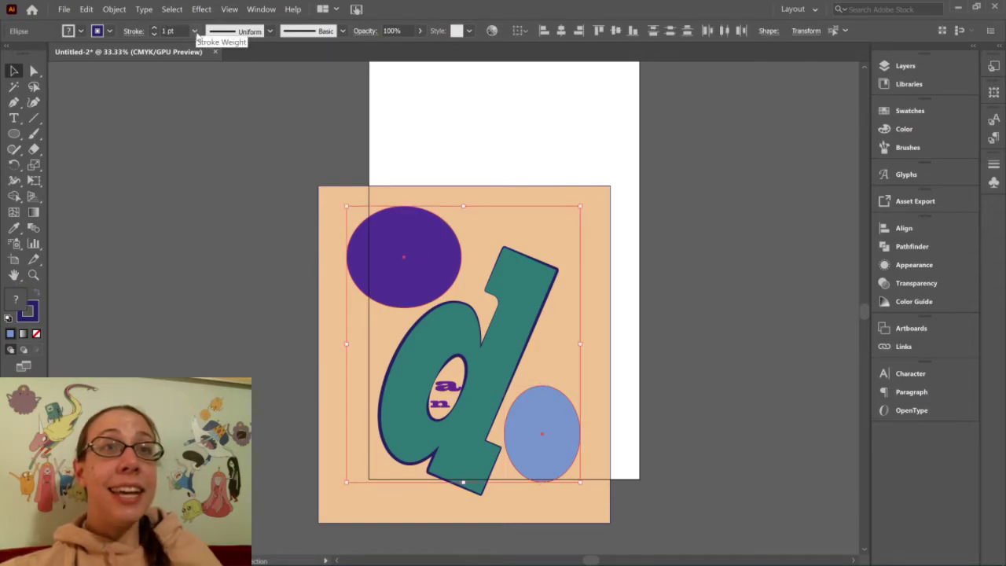
{"action": "left_click", "coordinate": [155, 34]}
{"action": "left_click", "coordinate": [155, 29]}
{"action": "left_click", "coordinate": [155, 29]}
{"action": "left_click", "coordinate": [155, 29]}
{"action": "left_click", "coordinate": [155, 29]}
{"action": "left_click", "coordinate": [155, 29]}
{"action": "left_click", "coordinate": [155, 29]}
{"action": "left_click", "coordinate": [155, 29]}
{"action": "left_click", "coordinate": [155, 29]}
{"action": "left_click", "coordinate": [155, 29]}
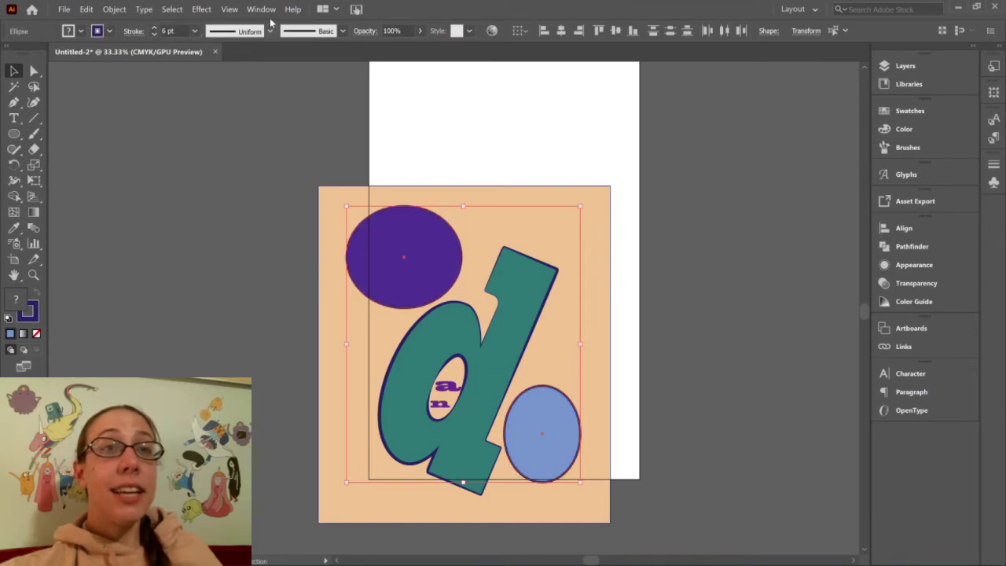
Apply the variable width profile with two bulges to both ellipses' strokes and deselect them.
{"action": "left_click", "coordinate": [270, 31]}
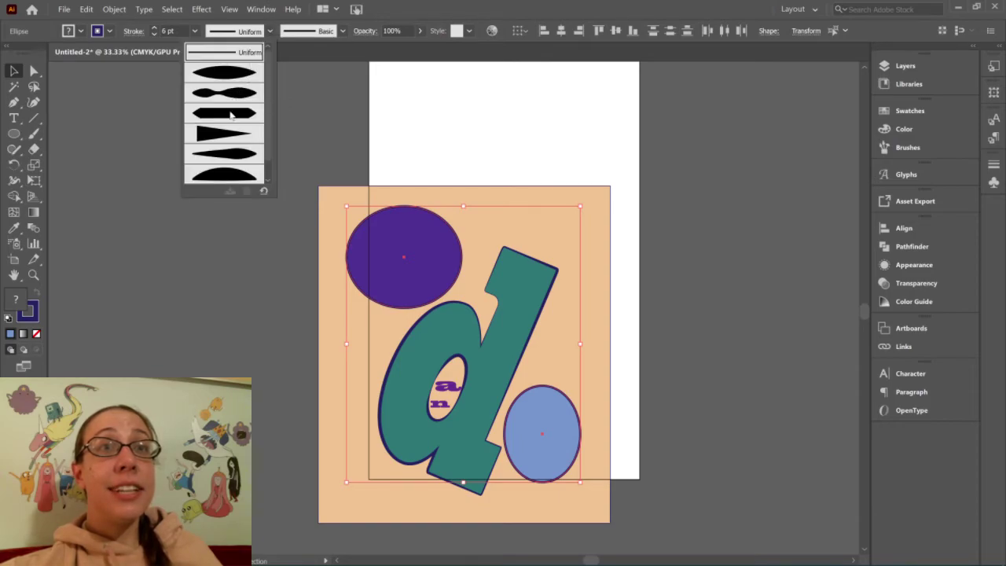
{"action": "left_click", "coordinate": [224, 95]}
{"action": "left_click", "coordinate": [220, 162]}
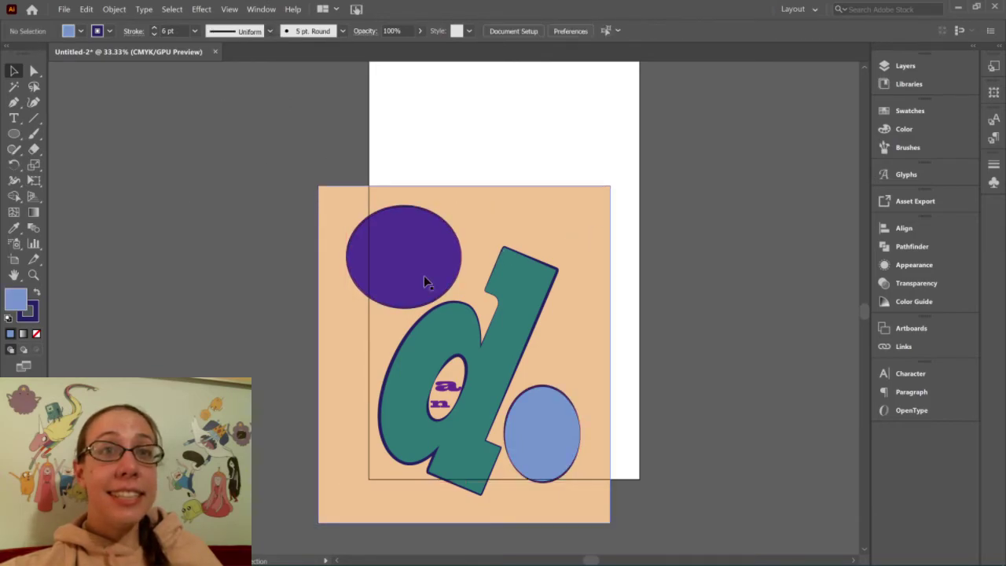
Increase the stroke weight of both ellipses to 15 pt and deselect them.
{"action": "left_click", "coordinate": [400, 259]}
{"action": "left_click", "coordinate": [562, 423], "text": "shift"}
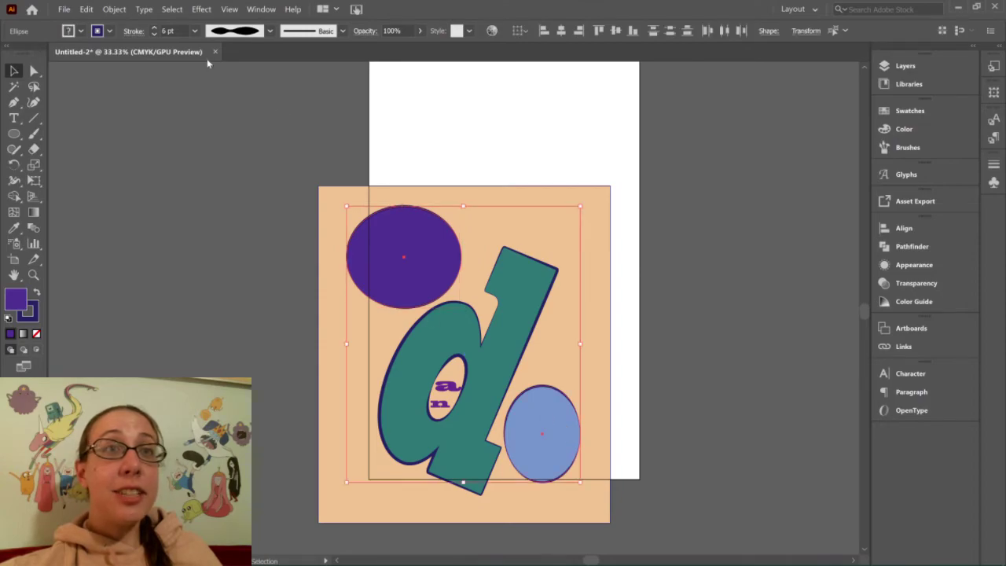
{"action": "left_click", "coordinate": [154, 28]}
{"action": "left_click", "coordinate": [154, 28]}
{"action": "left_click", "coordinate": [154, 28]}
{"action": "left_click", "coordinate": [154, 28]}
{"action": "left_click", "coordinate": [154, 28]}
{"action": "left_click", "coordinate": [154, 28]}
{"action": "left_click", "coordinate": [154, 28]}
{"action": "left_click", "coordinate": [185, 252]}
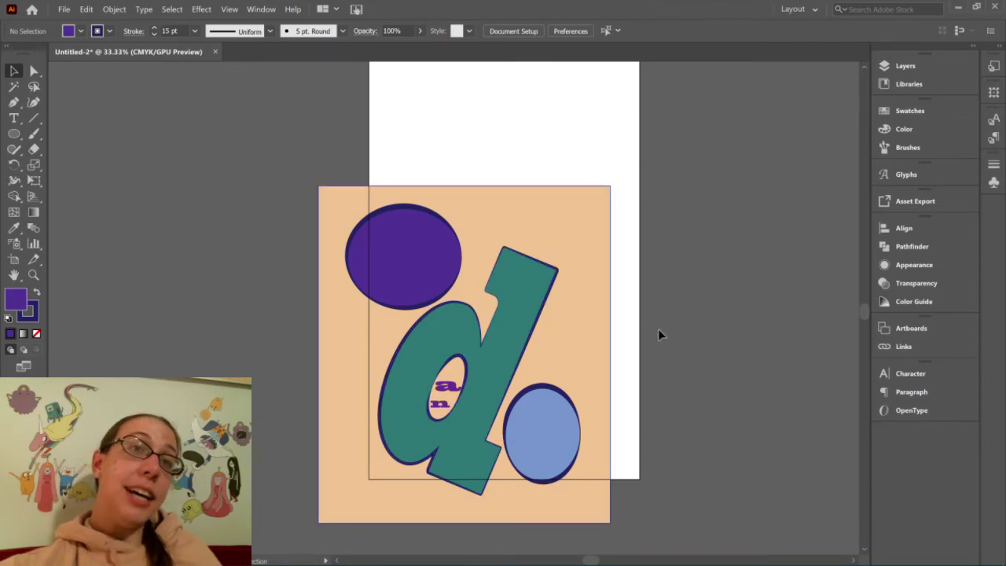
Fill both ellipses with the dark green swatch and deselect them.
{"action": "left_click", "coordinate": [571, 217]}
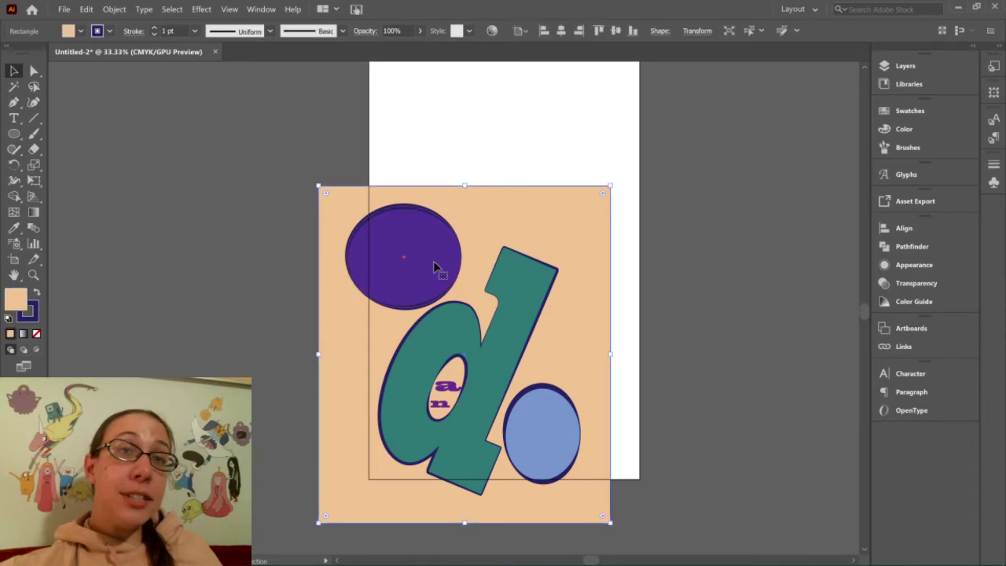
{"action": "left_click", "coordinate": [433, 262]}
{"action": "left_click", "coordinate": [539, 414], "text": "shift"}
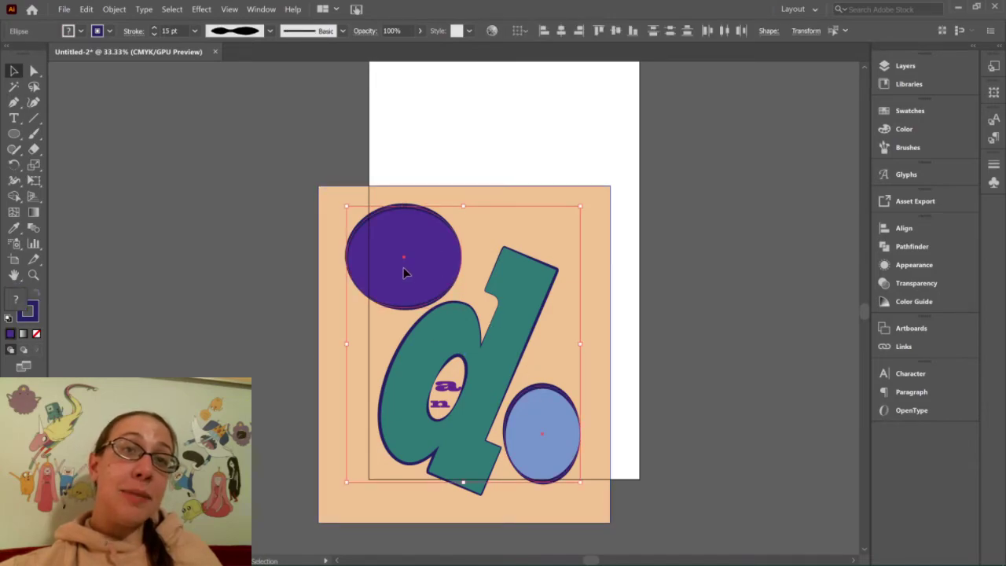
{"action": "left_click", "coordinate": [18, 300]}
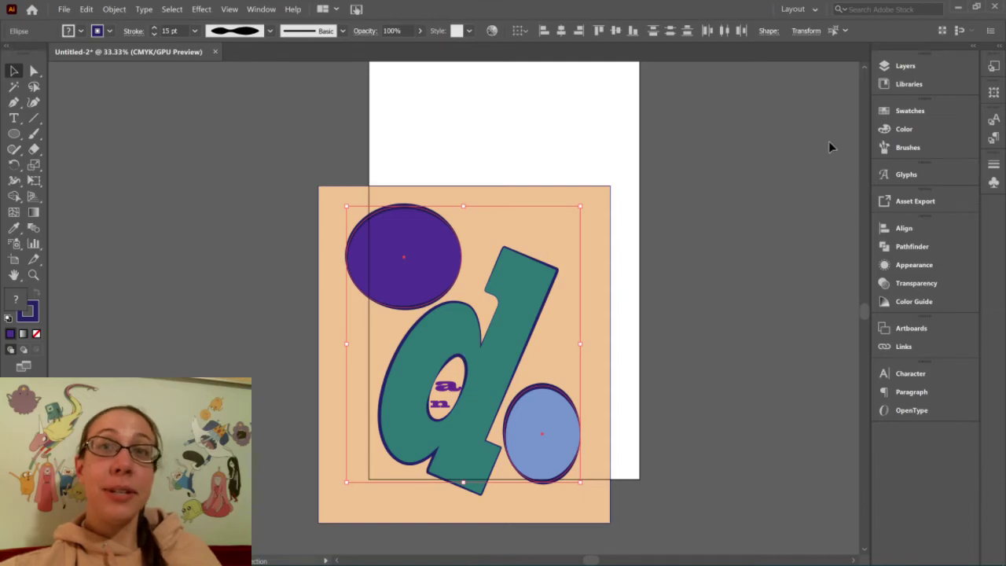
{"action": "left_click", "coordinate": [909, 116]}
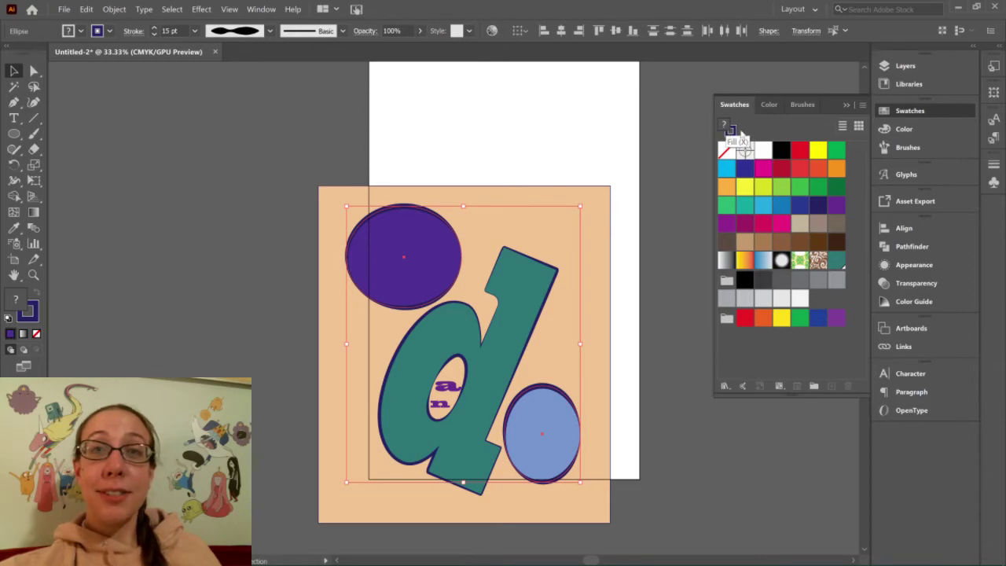
{"action": "left_click", "coordinate": [836, 186]}
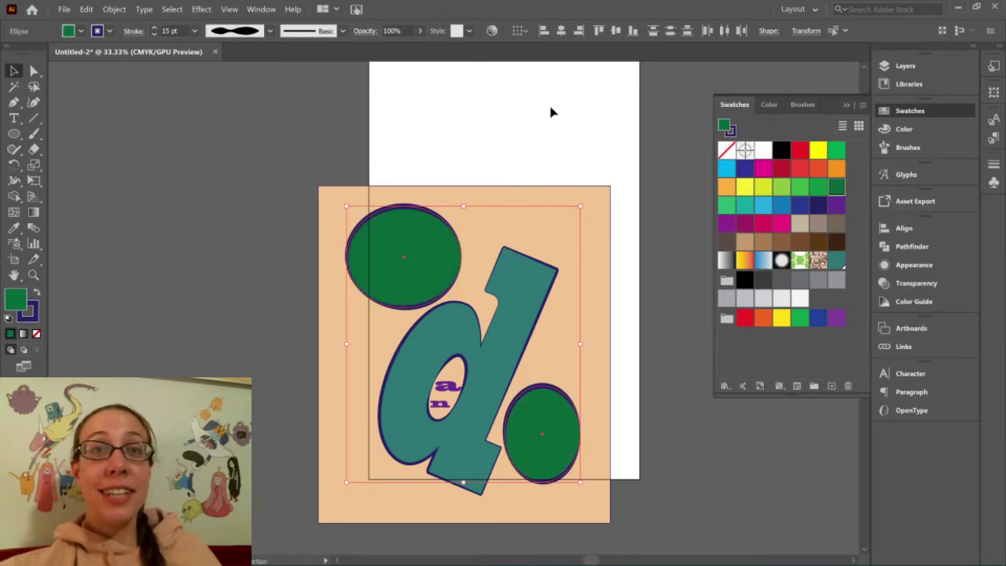
{"action": "left_click", "coordinate": [551, 112]}
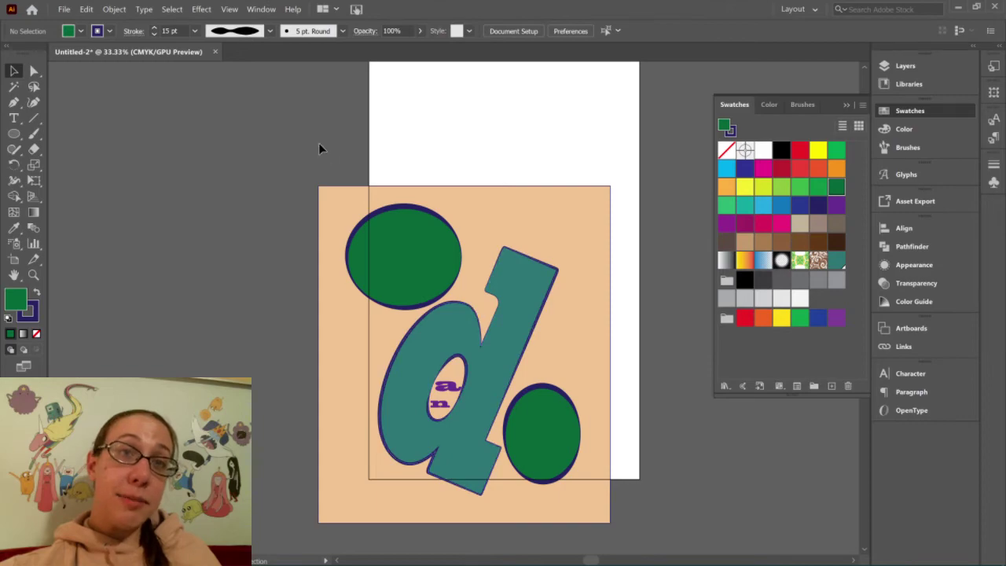
Pull all four sides of the peach rectangle inward so it fits closely around the letters and ellipses, and deselect it.
{"action": "left_click", "coordinate": [469, 193]}
{"action": "left_click_drag", "start_coordinate": [467, 187], "coordinate": [467, 196]}
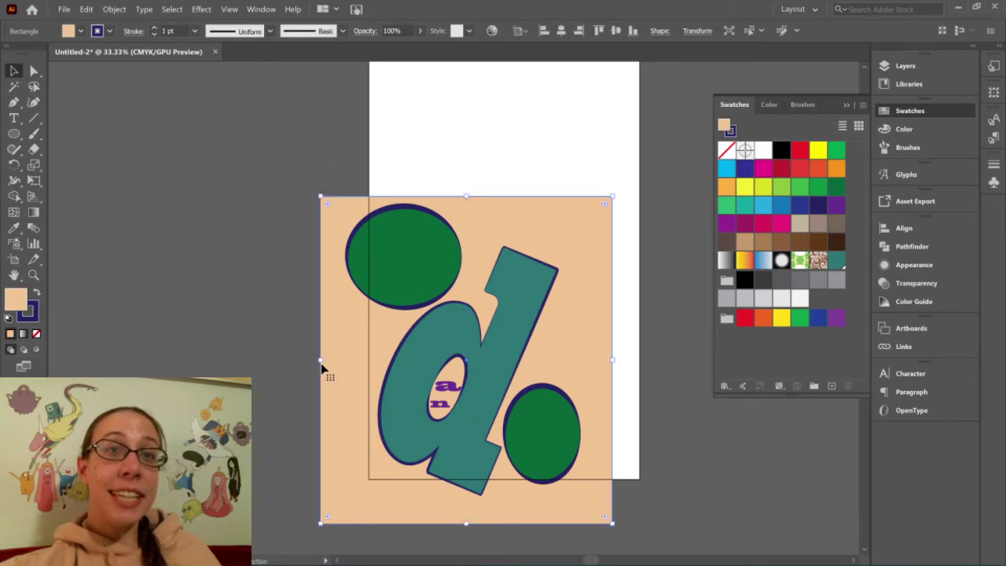
{"action": "left_click_drag", "start_coordinate": [328, 359], "coordinate": [336, 360]}
{"action": "left_click_drag", "start_coordinate": [479, 514], "coordinate": [479, 507]}
{"action": "left_click_drag", "start_coordinate": [612, 356], "coordinate": [590, 354]}
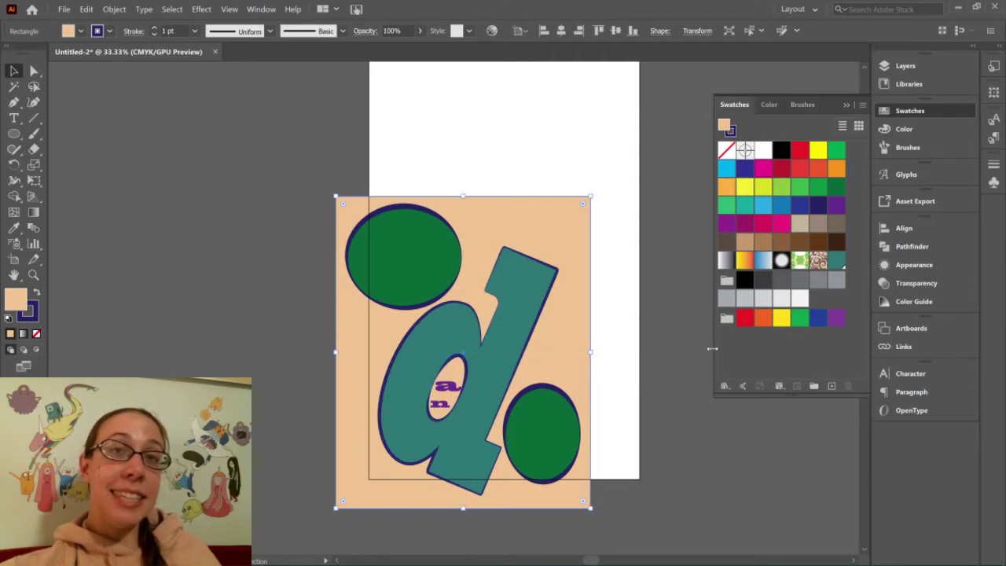
{"action": "left_click", "coordinate": [313, 149]}
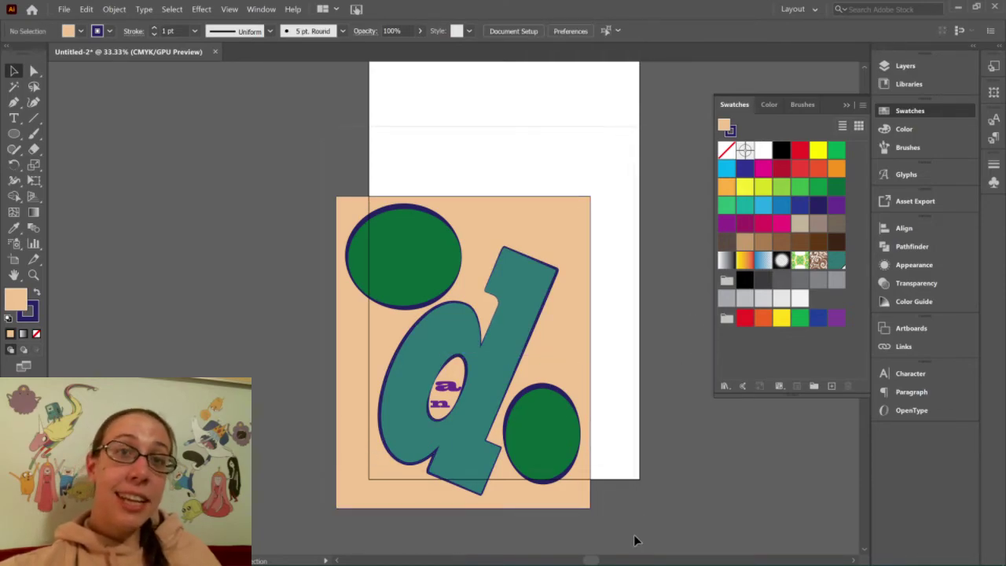
{"action": "key", "text": "ctrl+a"}
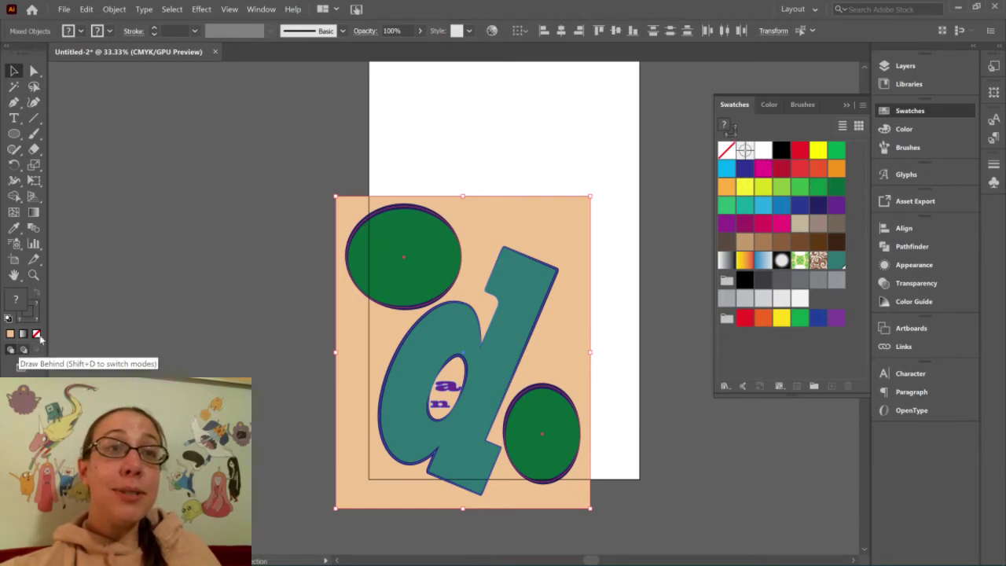
{"action": "left_click", "coordinate": [483, 110]}
{"action": "left_click", "coordinate": [504, 241]}
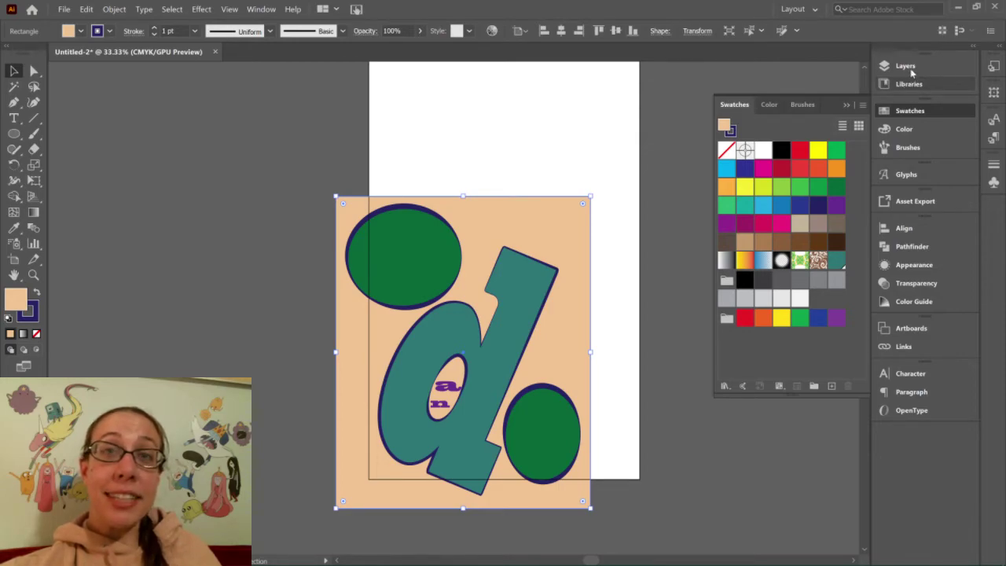
{"action": "left_click", "coordinate": [504, 155]}
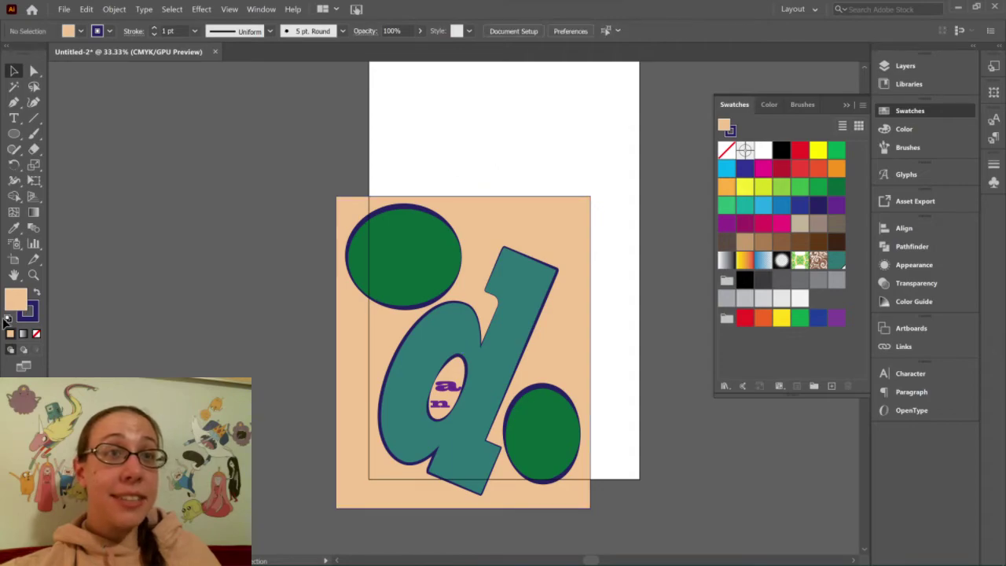
Remove the stroke from the peach background rectangle and deselect it.
{"action": "left_click", "coordinate": [530, 220]}
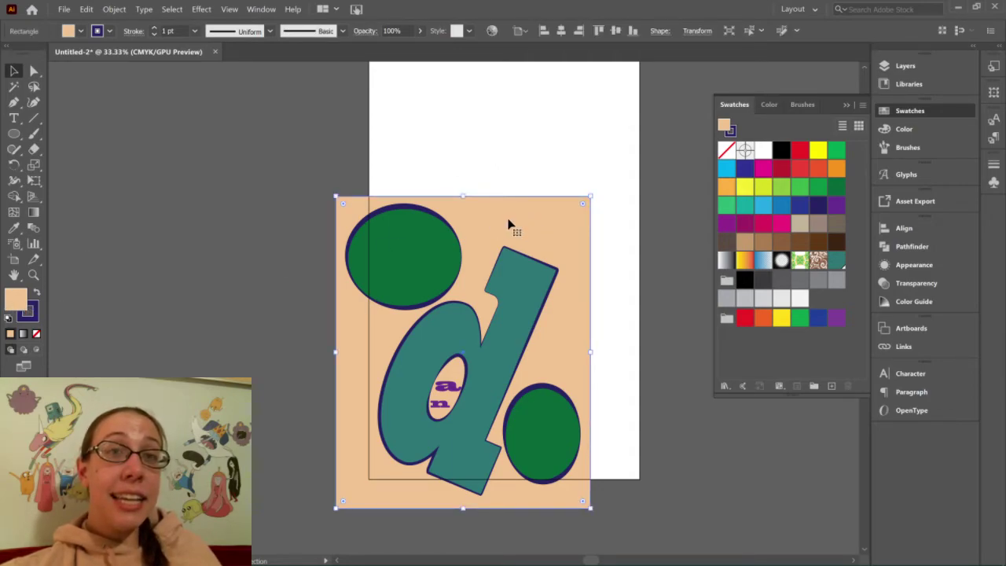
{"action": "left_click", "coordinate": [29, 314]}
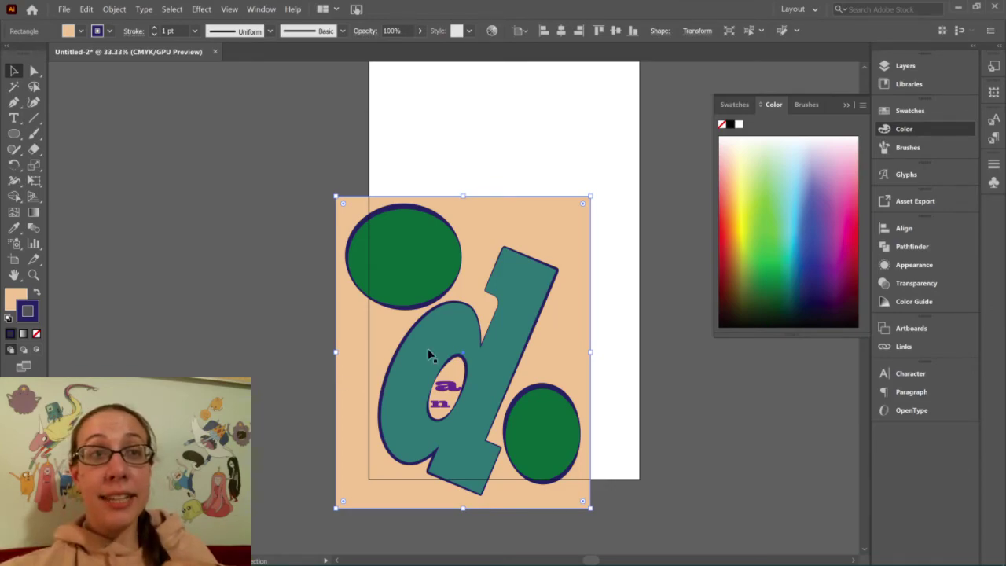
{"action": "left_click", "coordinate": [37, 334]}
{"action": "left_click", "coordinate": [667, 470]}
Select all the artwork and make a new pattern from it, accepting the notice about the added swatch.
{"action": "left_click_drag", "start_coordinate": [623, 493], "coordinate": [295, 160]}
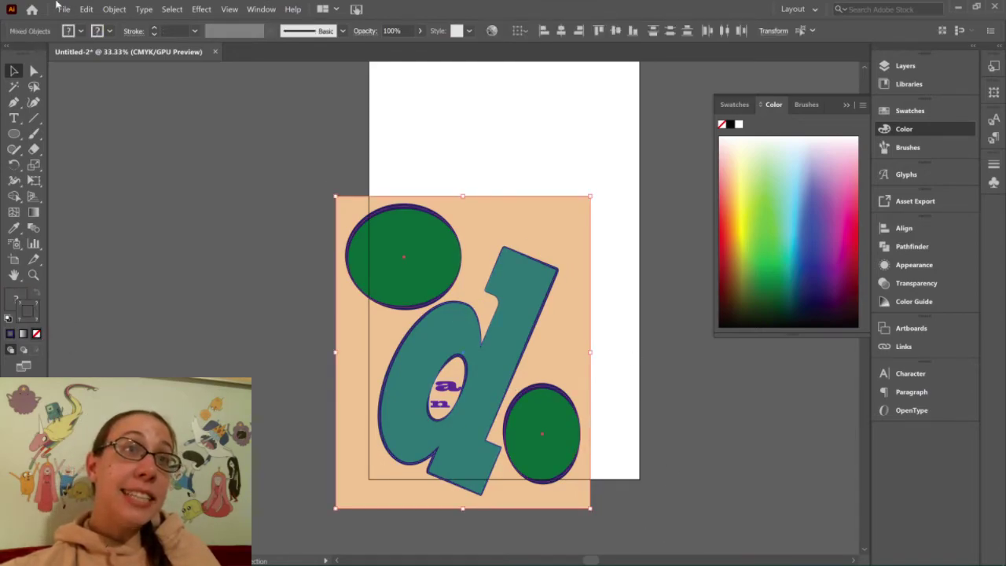
{"action": "left_click", "coordinate": [114, 10]}
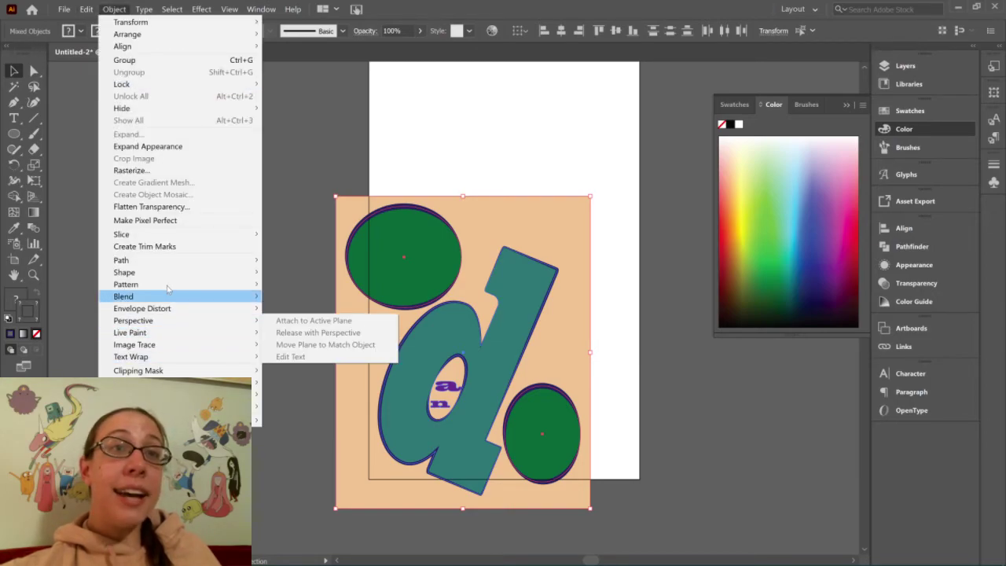
{"action": "mouse_move", "coordinate": [170, 286]}
{"action": "left_click", "coordinate": [323, 287]}
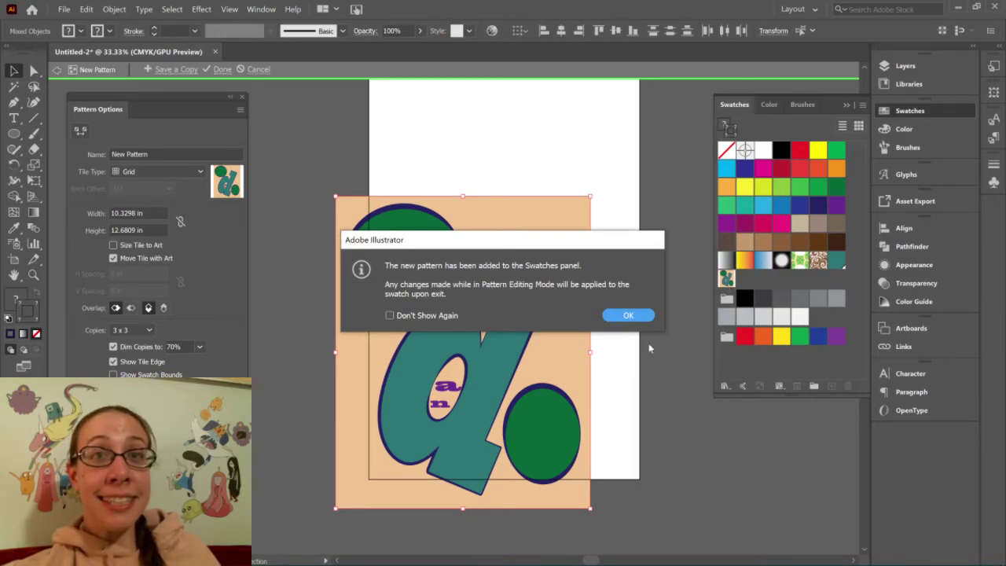
{"action": "left_click", "coordinate": [628, 316]}
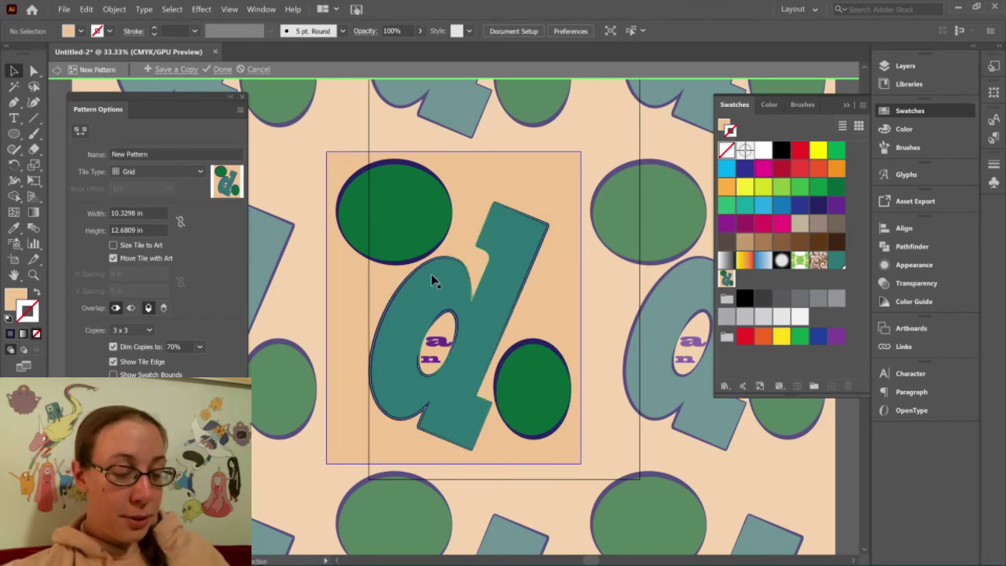
Examine how the pattern repeats in the grid of copies around the original tile.
{"action": "key", "text": "ctrl+minus"}
{"action": "key", "text": "ctrl+minus"}
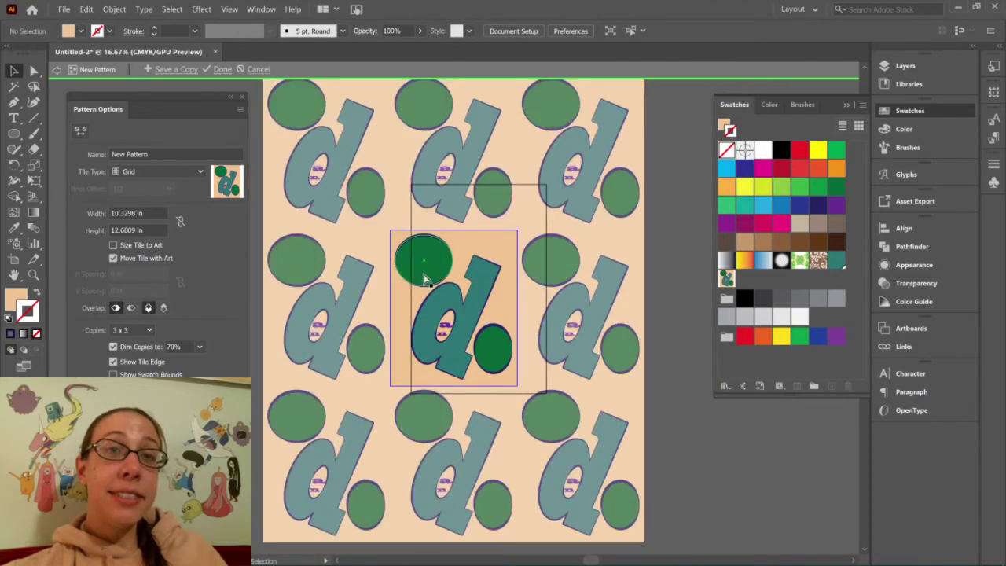
{"action": "key", "text": "ctrl+plus"}
{"action": "key", "text": "ctrl+plus"}
{"action": "key", "text": "ctrl+minus"}
{"action": "key", "text": "ctrl+minus"}
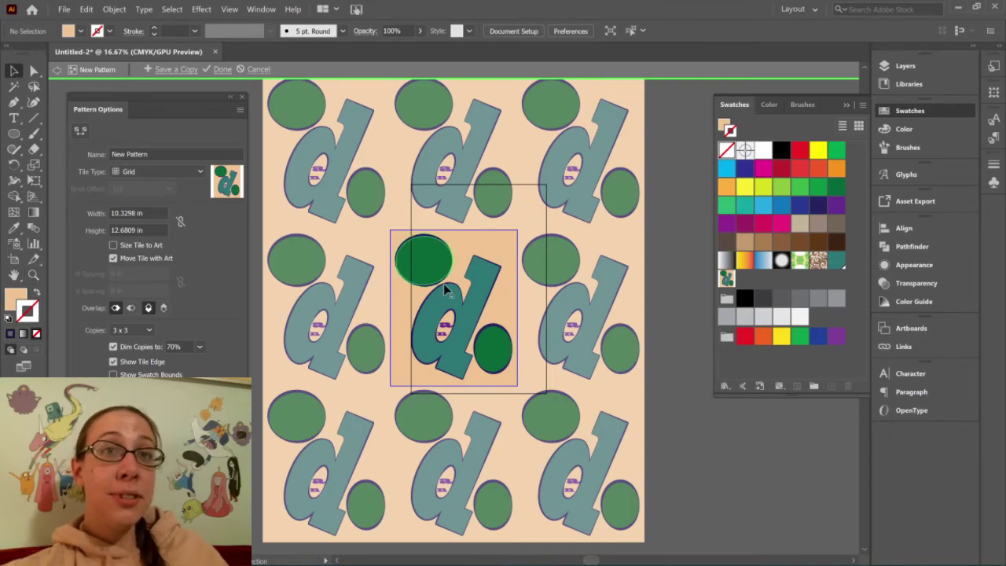
{"action": "scroll", "coordinate": [425, 383], "scroll_direction": "up", "scroll_amount": 1}
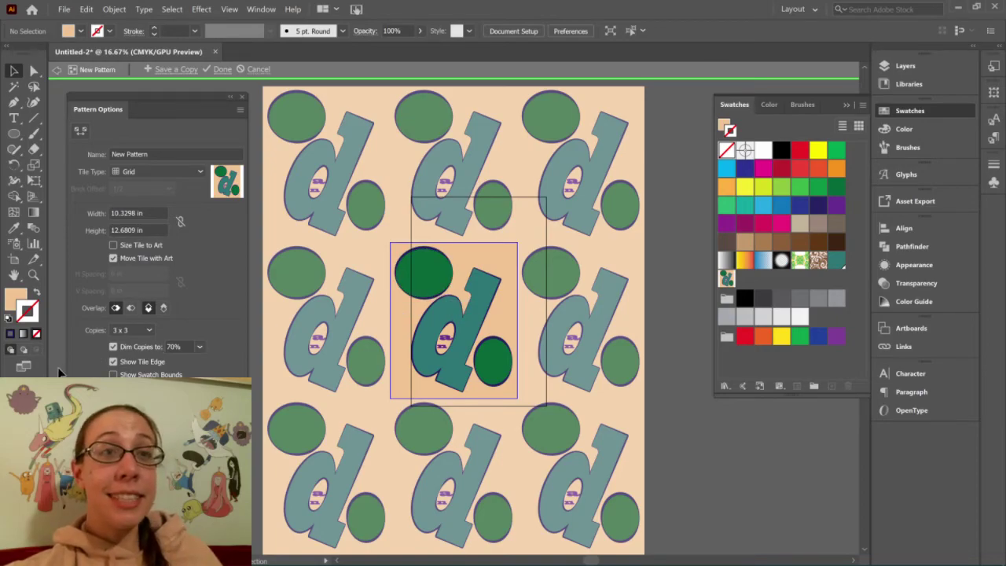
Try the Brick by Row tile type for the pattern and settle on Brick by Column.
{"action": "left_click", "coordinate": [147, 329]}
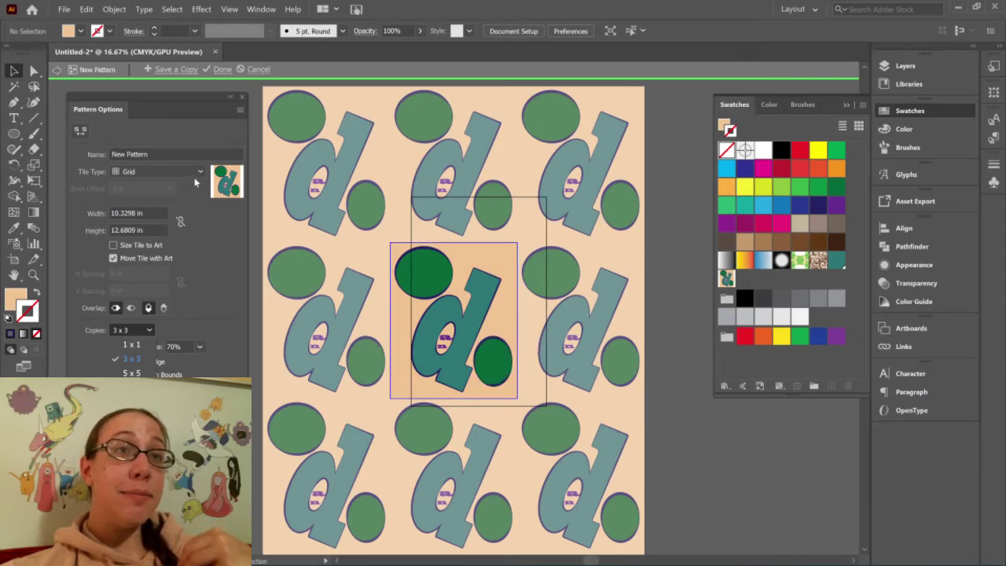
{"action": "left_click", "coordinate": [154, 172]}
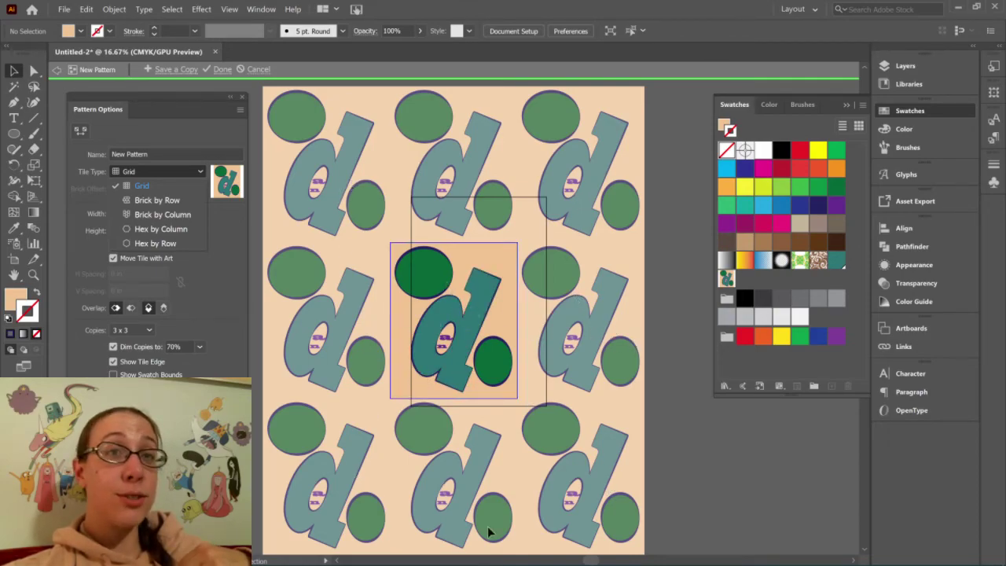
{"action": "left_click", "coordinate": [157, 201]}
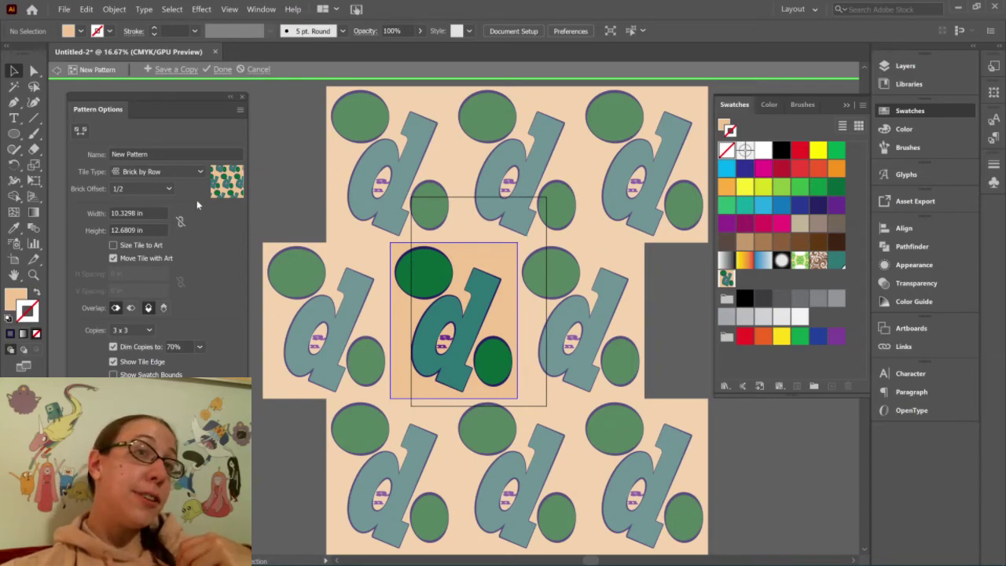
{"action": "left_click", "coordinate": [181, 172]}
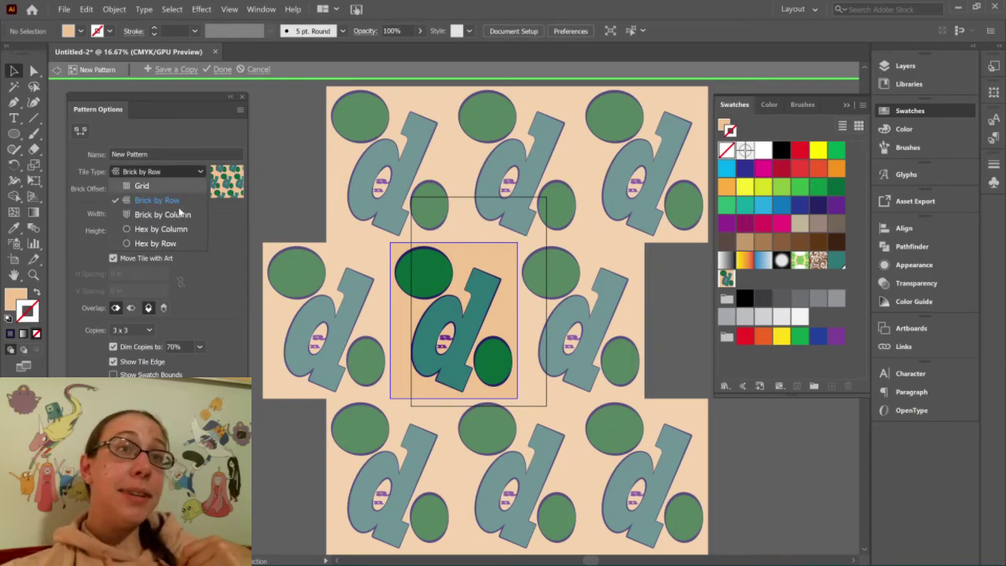
{"action": "left_click", "coordinate": [173, 213]}
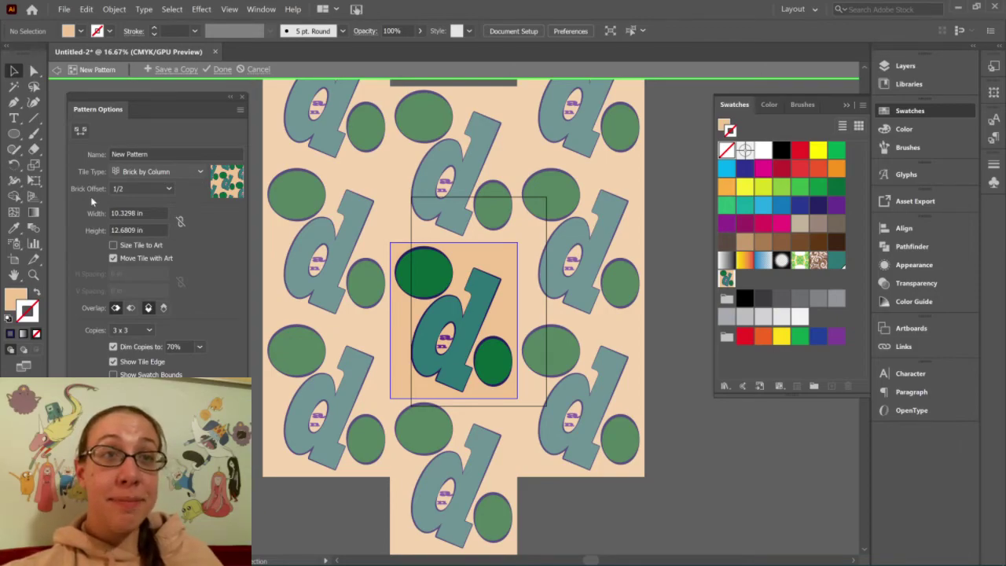
{"action": "left_click_drag", "start_coordinate": [464, 265], "coordinate": [462, 308]}
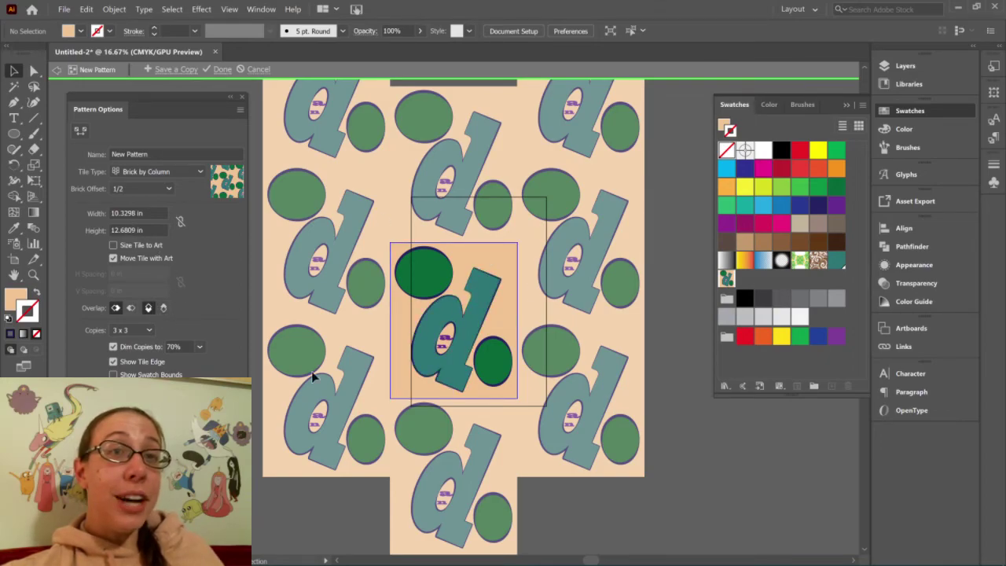
Preview the pattern with 9 x 9 copies and return the preview to 3 x 3 copies.
{"action": "left_click", "coordinate": [150, 330]}
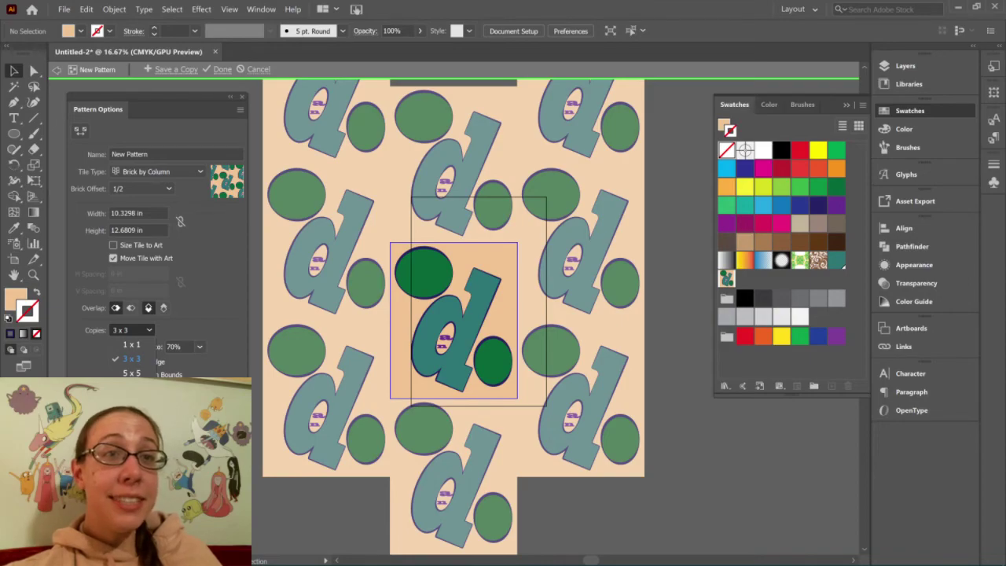
{"action": "left_click", "coordinate": [131, 401]}
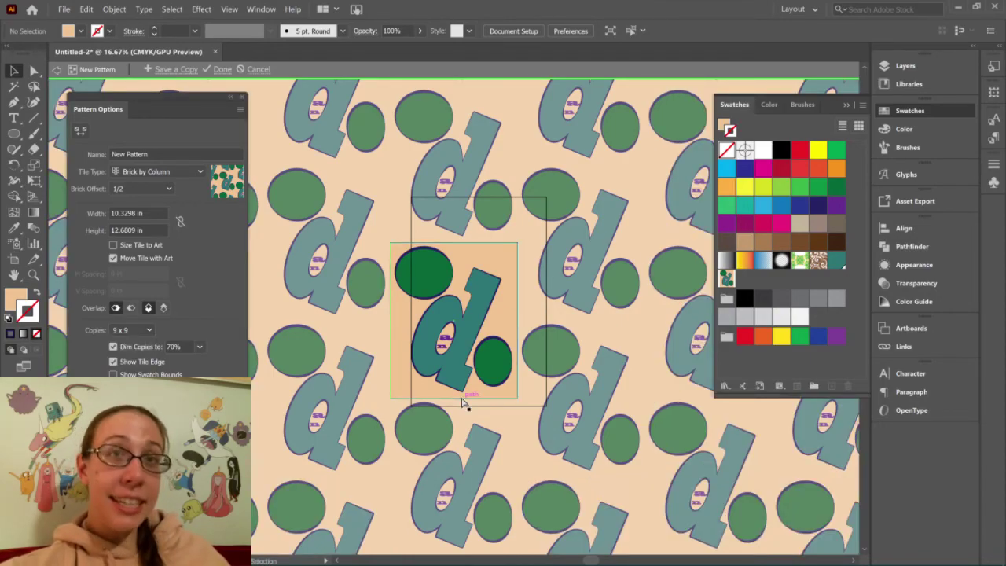
{"action": "key", "text": "ctrl+minus"}
{"action": "key", "text": "ctrl+plus"}
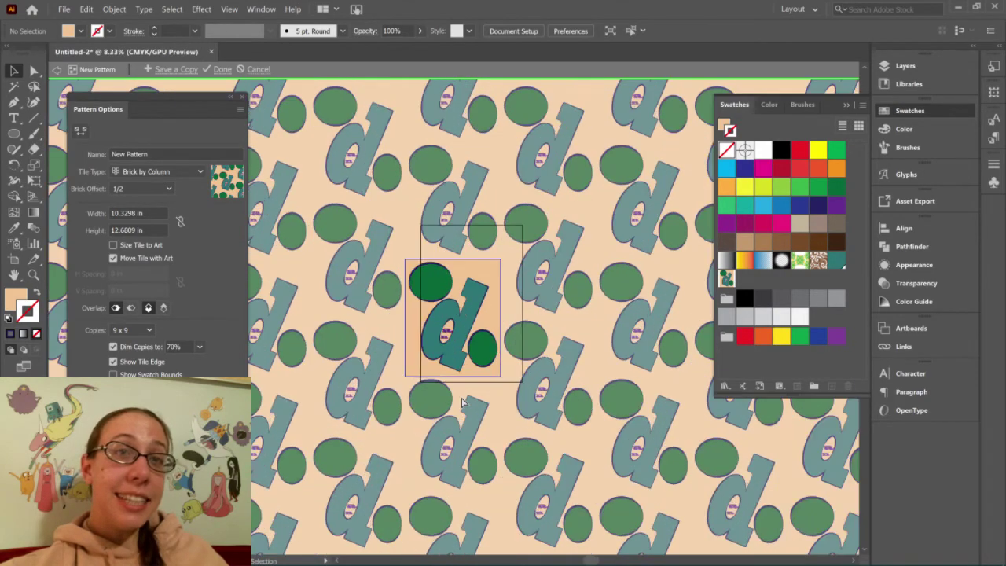
{"action": "left_click", "coordinate": [146, 330]}
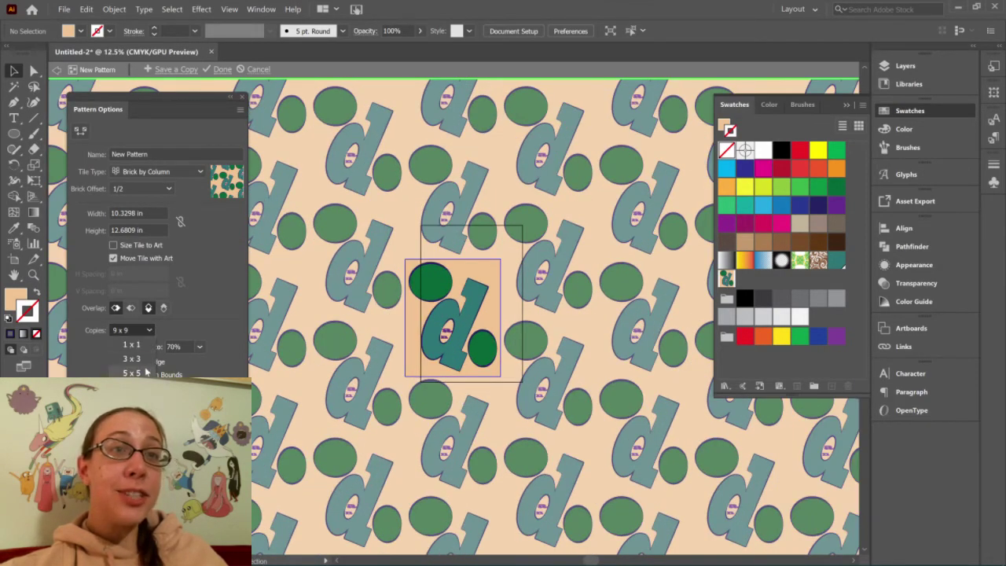
{"action": "left_click", "coordinate": [131, 359]}
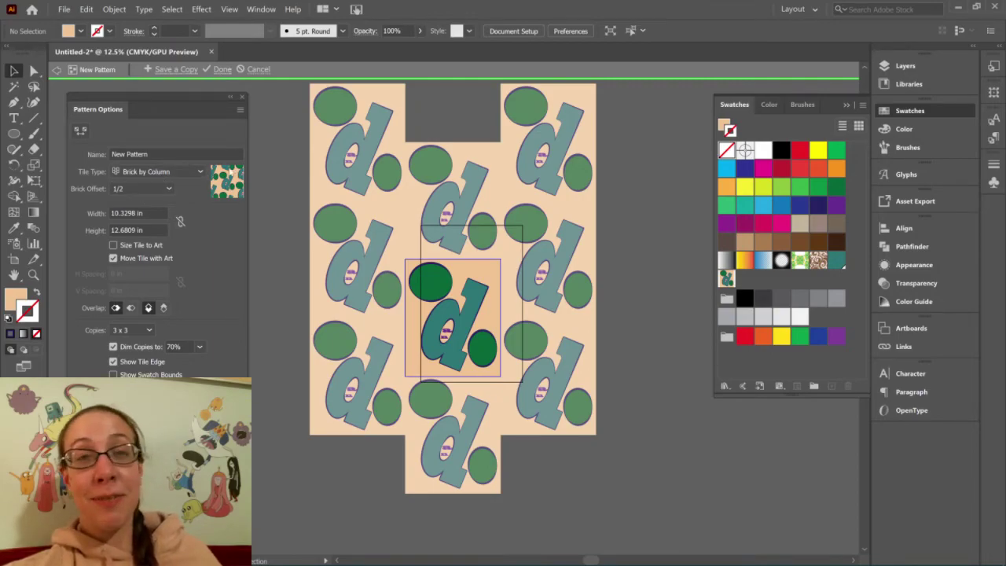
Finish editing the pattern and return to the original artwork, leaving it deselected.
{"action": "left_click", "coordinate": [223, 70]}
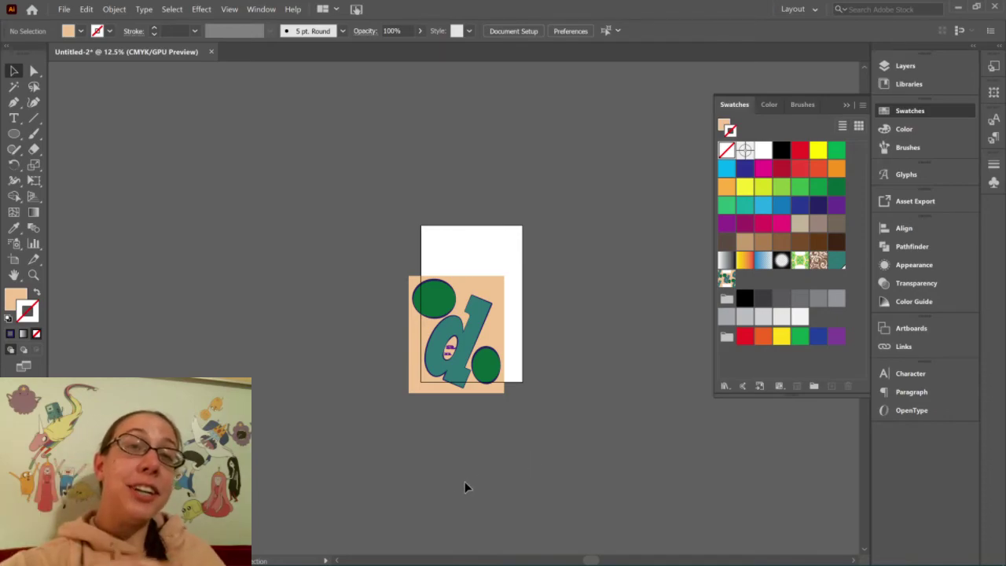
{"action": "left_click_drag", "start_coordinate": [365, 256], "coordinate": [520, 421]}
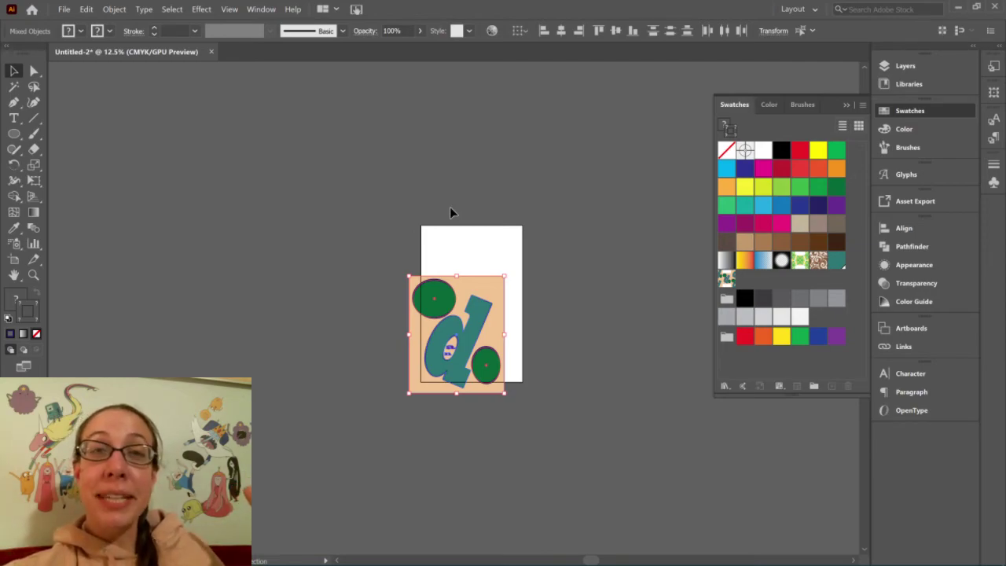
{"action": "left_click", "coordinate": [577, 225]}
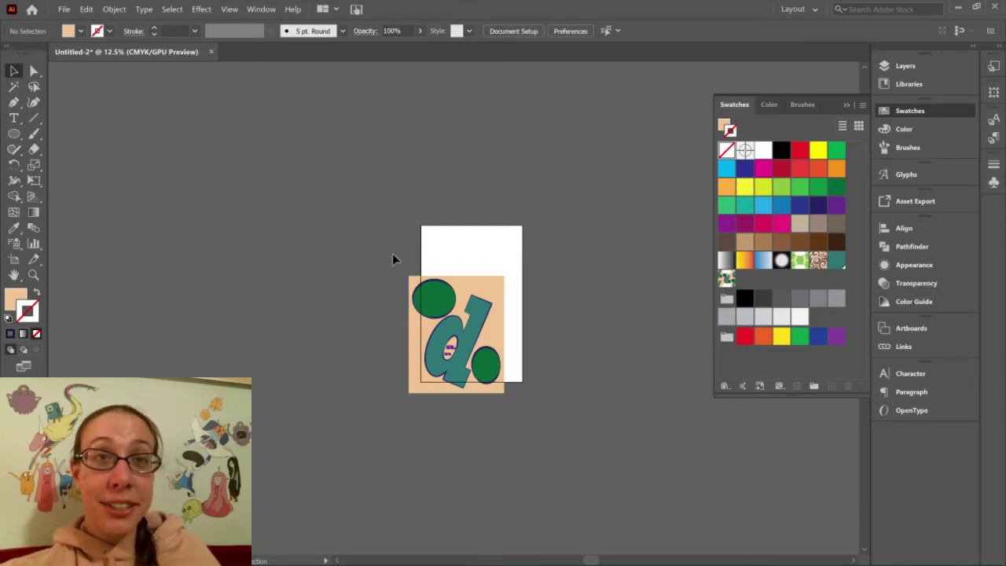
Move all the original artwork off the artboard into the empty area beside it and deselect it.
{"action": "key", "text": "ctrl+a"}
{"action": "left_click_drag", "start_coordinate": [482, 295], "coordinate": [231, 249]}
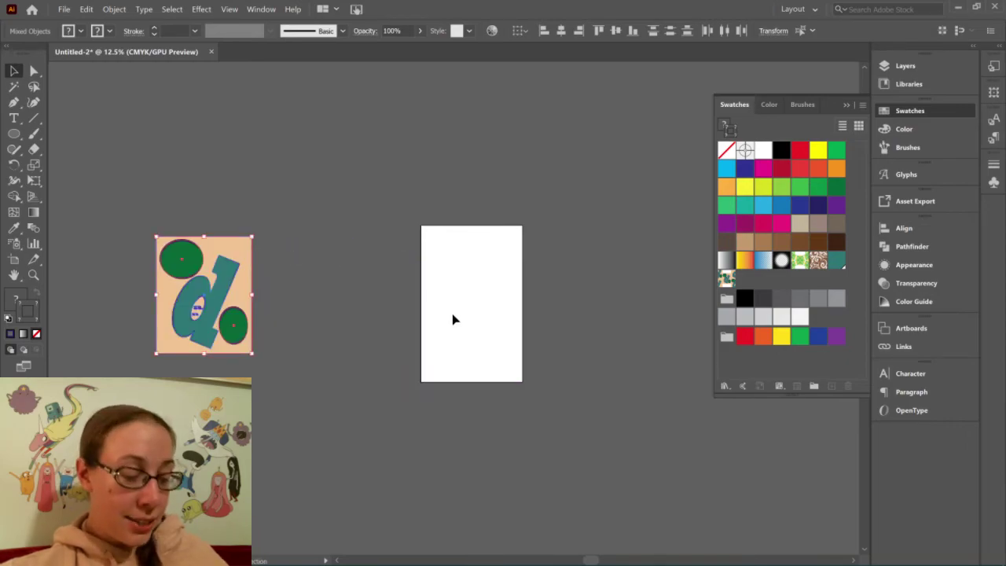
{"action": "left_click", "coordinate": [278, 304]}
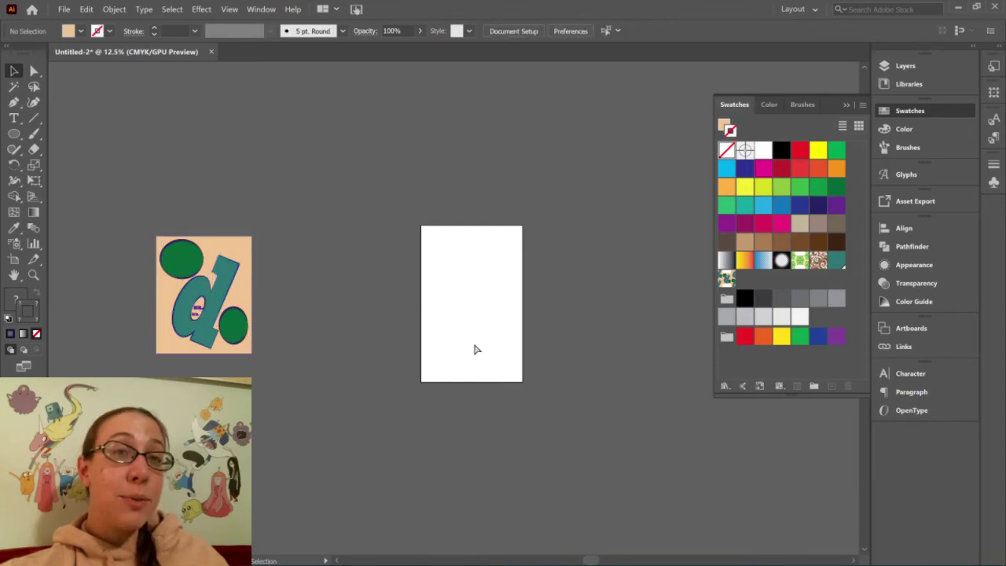
Draw a rectangle that covers the entire artboard.
{"action": "key", "text": "ctrl+equal"}
{"action": "key", "text": "ctrl+equal"}
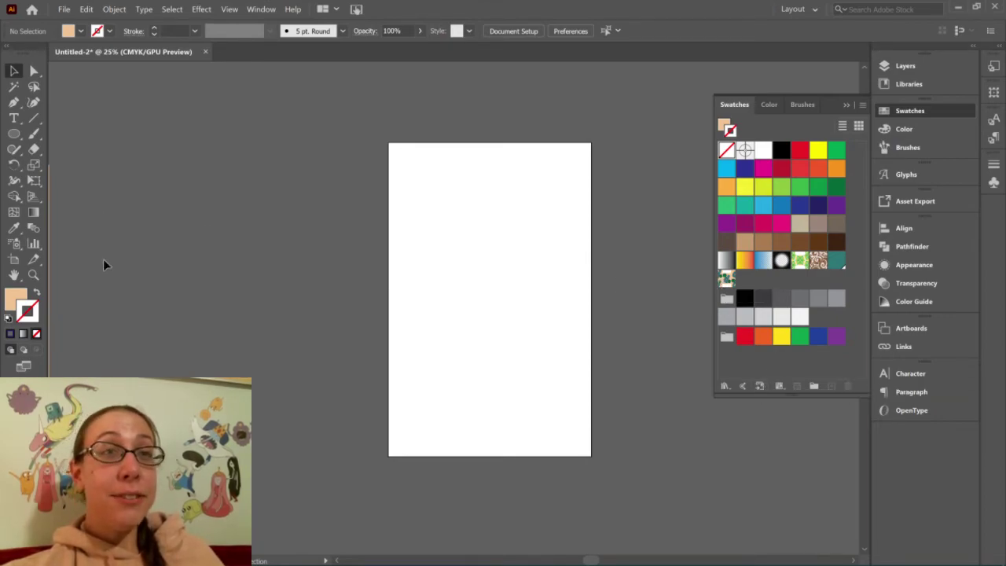
{"action": "left_click_drag", "start_coordinate": [589, 561], "coordinate": [563, 561]}
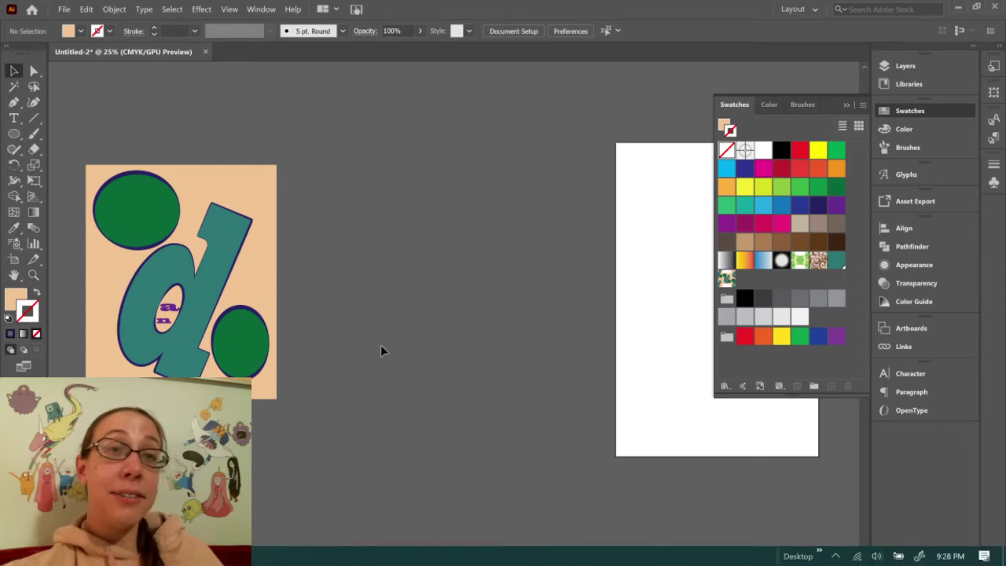
{"action": "left_click_drag", "start_coordinate": [566, 560], "coordinate": [595, 559]}
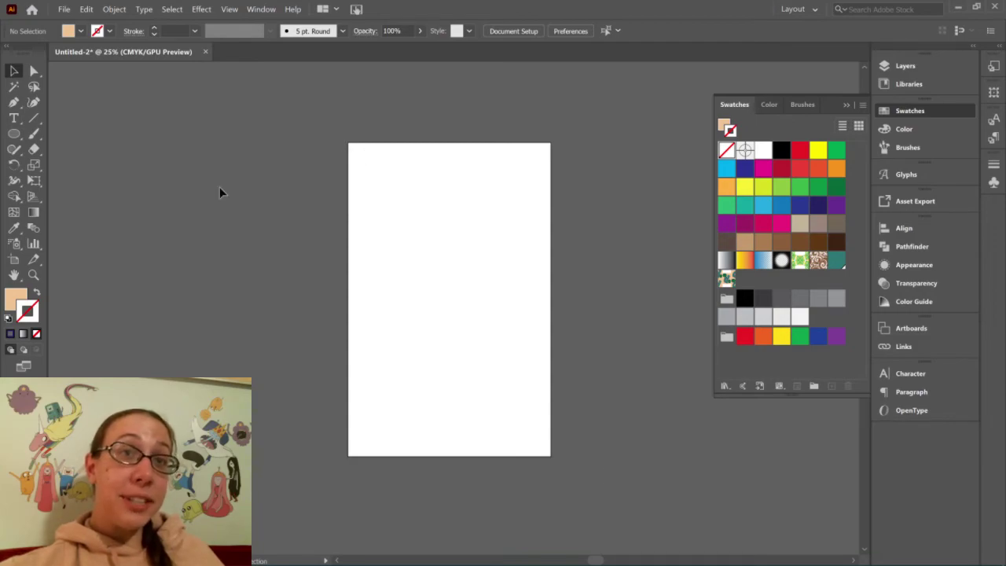
{"action": "left_click_drag", "start_coordinate": [13, 133], "coordinate": [55, 136]}
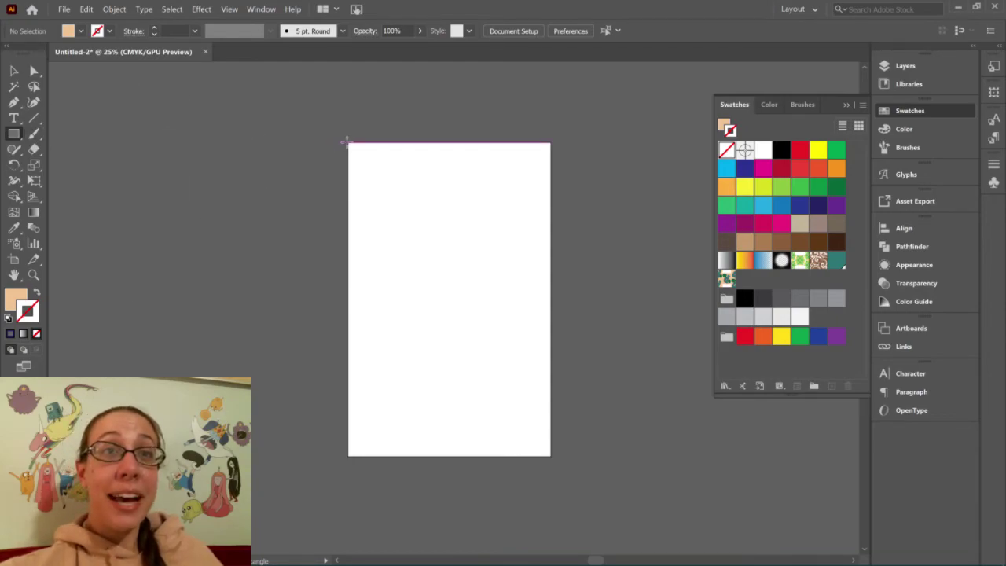
{"action": "left_click_drag", "start_coordinate": [348, 142], "coordinate": [555, 457]}
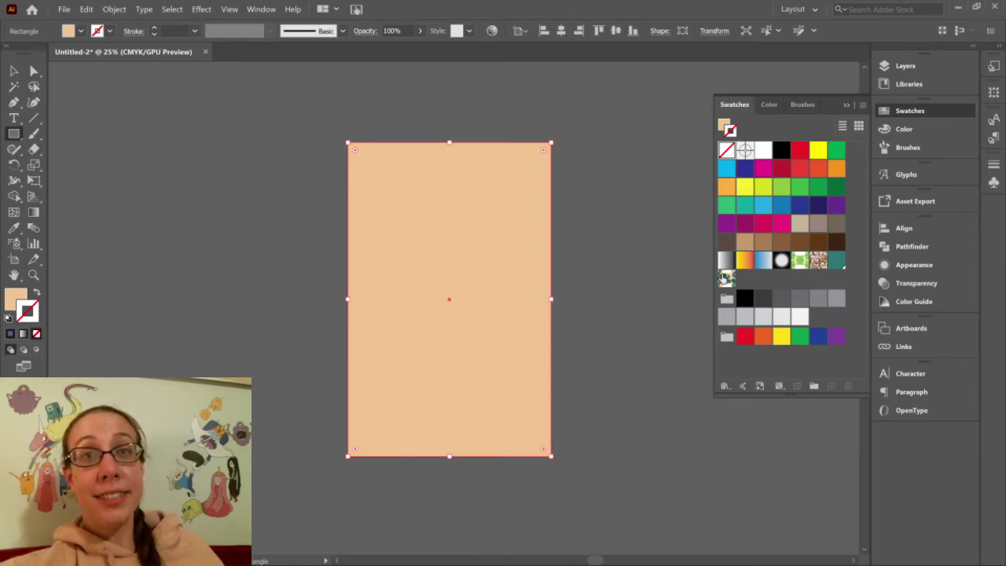
{"action": "left_click", "coordinate": [726, 282]}
{"action": "left_click", "coordinate": [725, 282]}
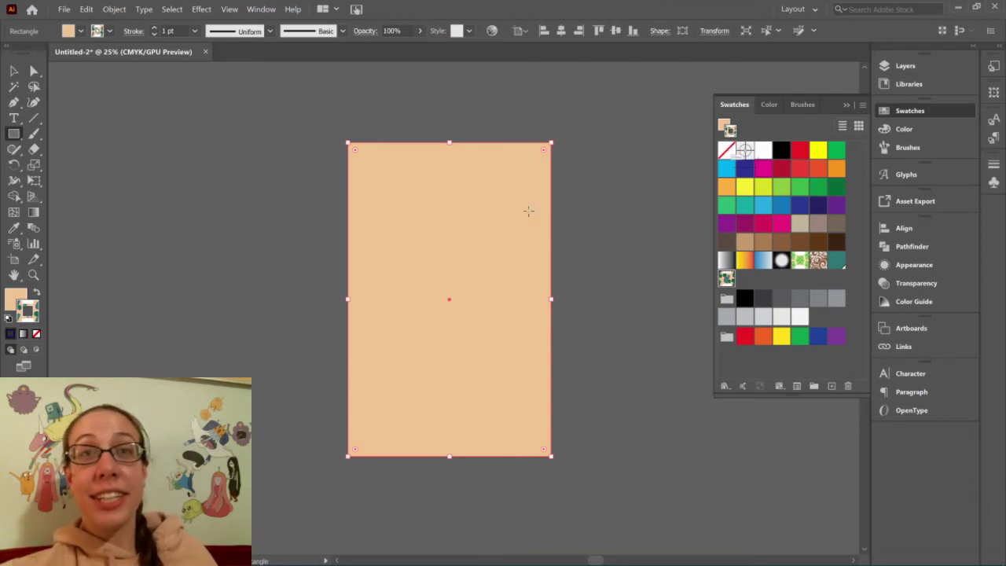
{"action": "left_click", "coordinate": [727, 151]}
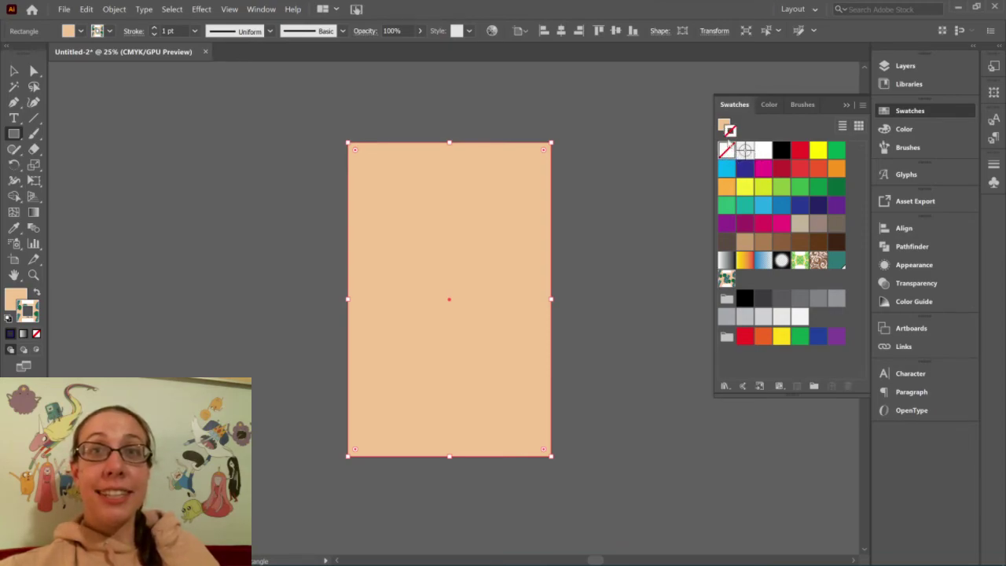
Fill the artboard-sized rectangle with the new letter-and-ellipse pattern swatch and deselect it.
{"action": "left_click", "coordinate": [723, 124]}
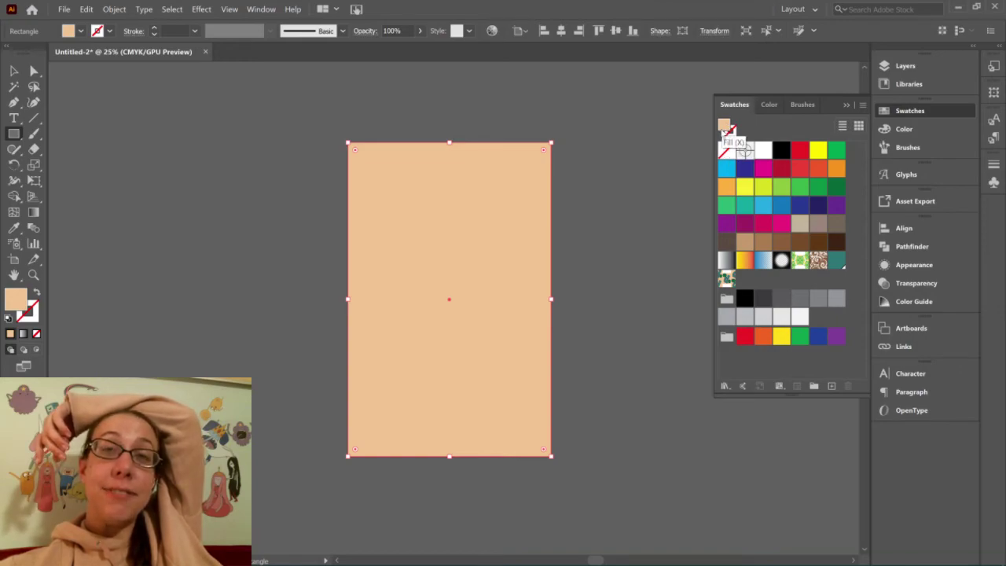
{"action": "left_click", "coordinate": [724, 279]}
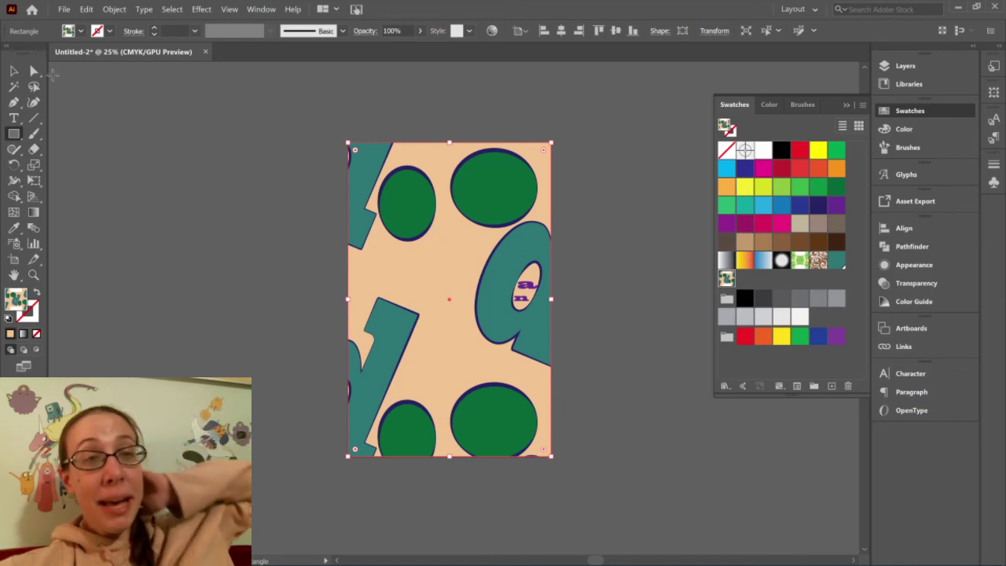
{"action": "key", "text": "v"}
{"action": "left_click", "coordinate": [616, 213]}
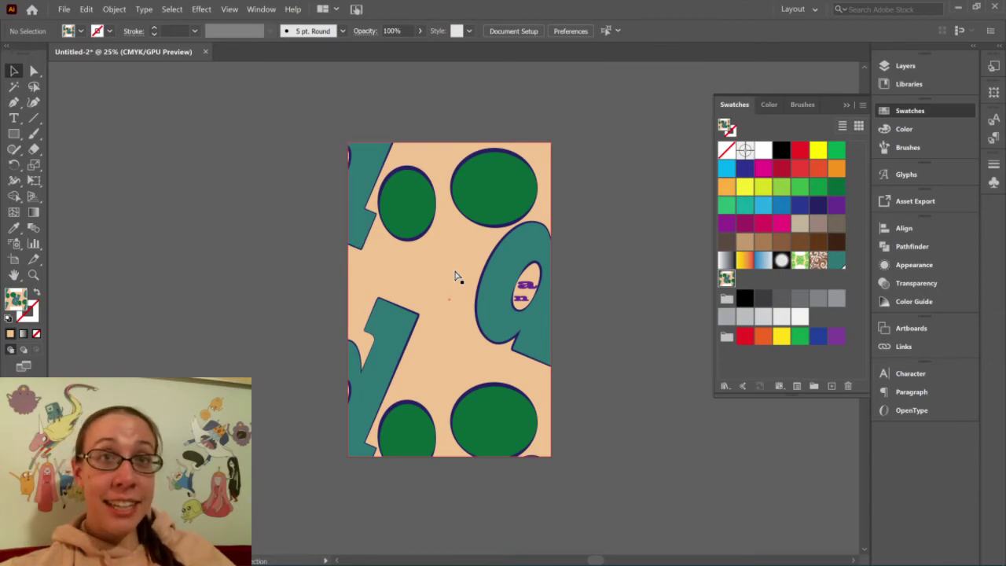
{"action": "key", "text": "ctrl+="}
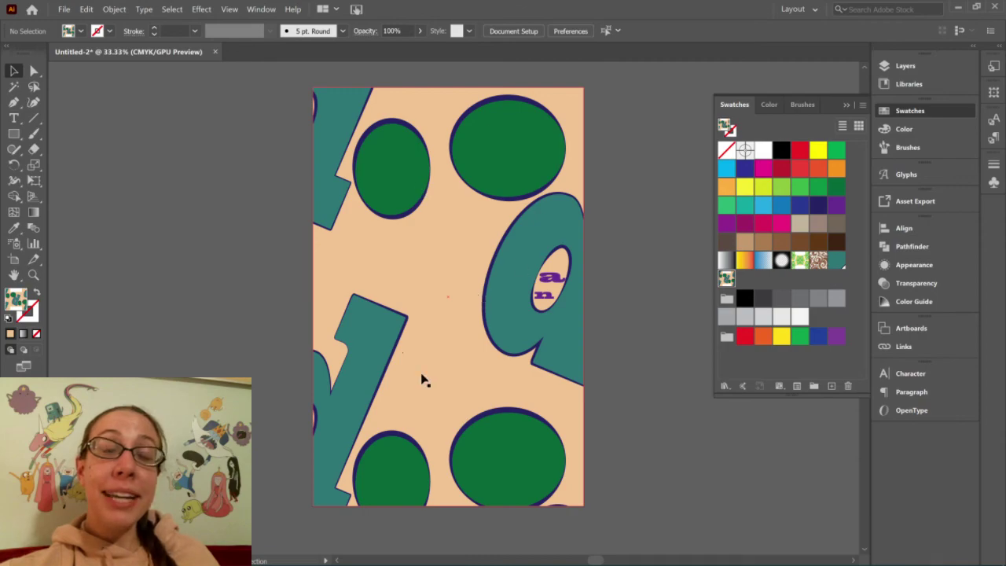
{"action": "right_click", "coordinate": [434, 279]}
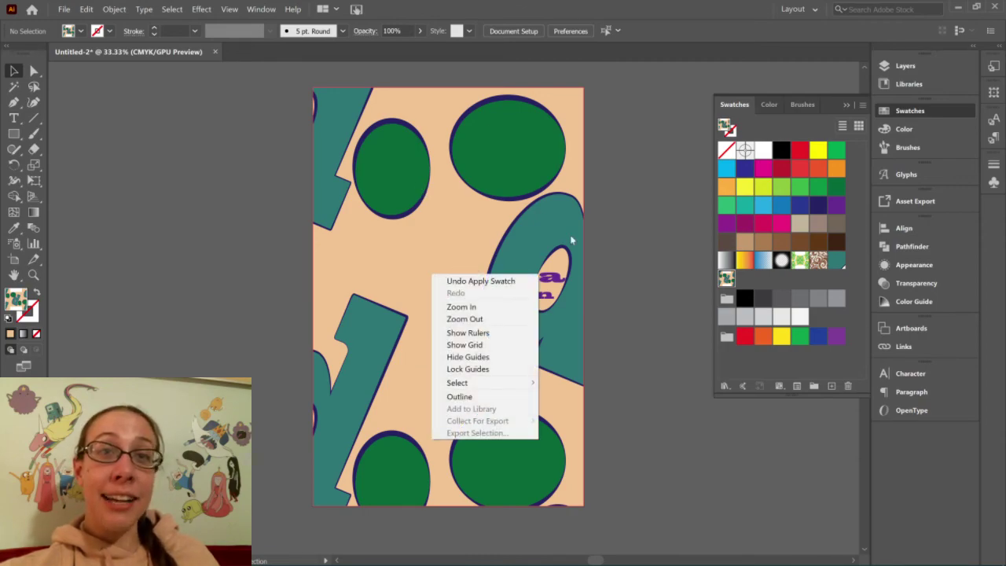
{"action": "left_click", "coordinate": [643, 234]}
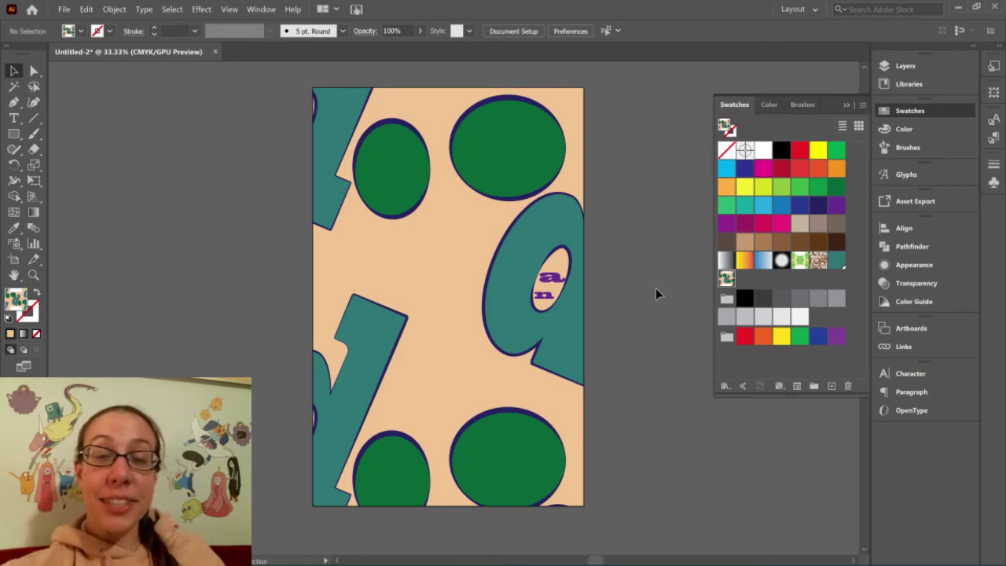
{"action": "left_click", "coordinate": [463, 267]}
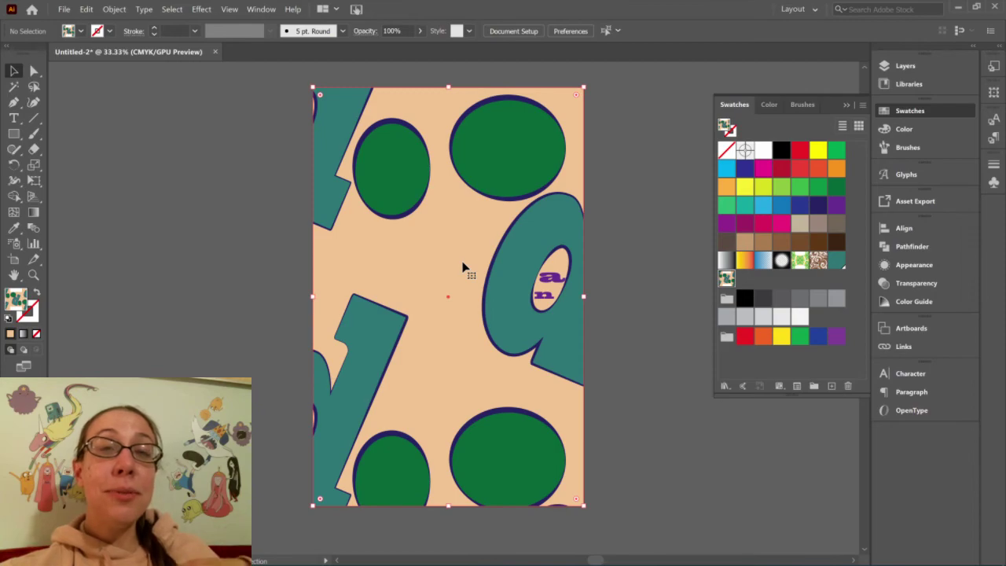
{"action": "right_click", "coordinate": [464, 267]}
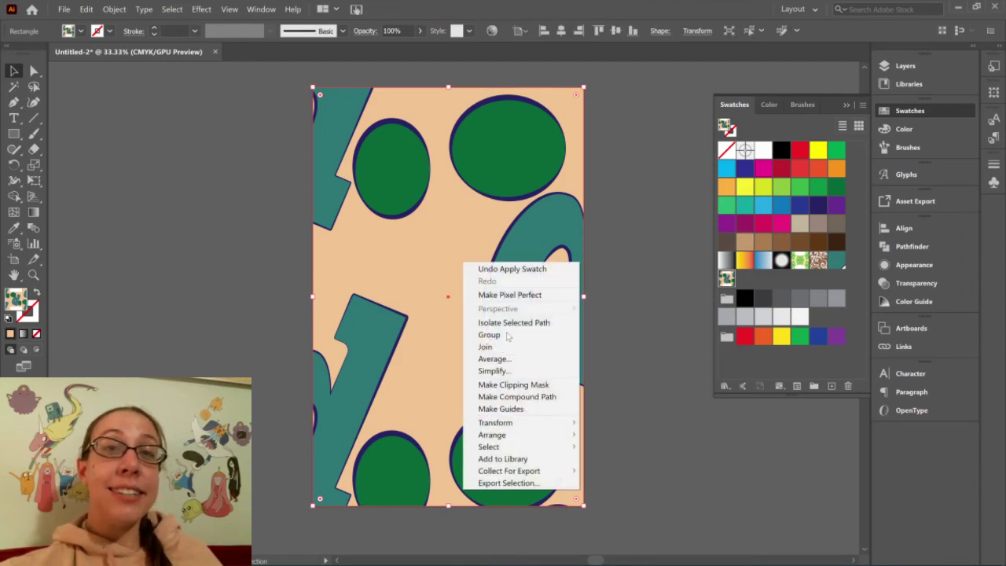
{"action": "mouse_move", "coordinate": [531, 437]}
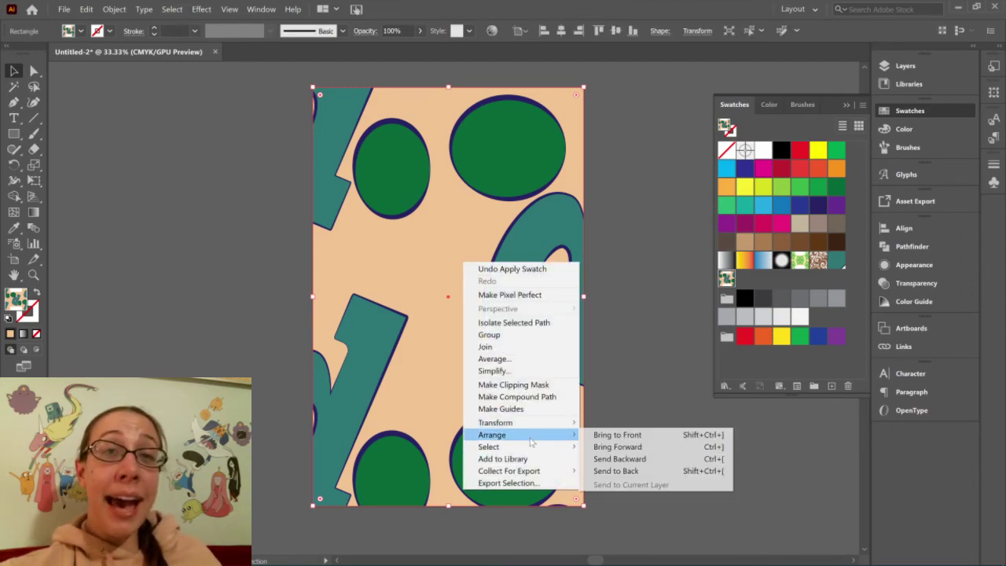
{"action": "left_click", "coordinate": [620, 384]}
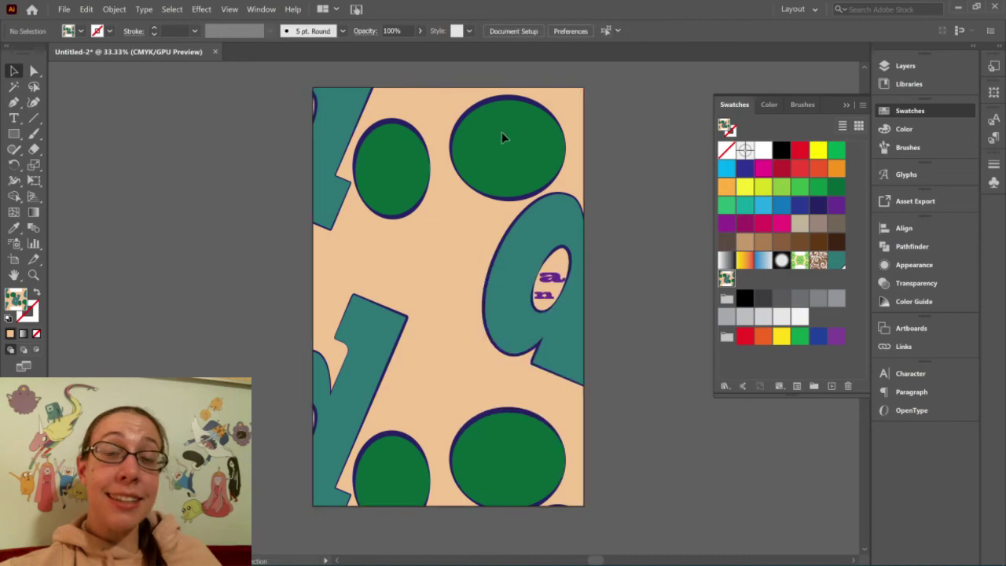
Try an orange gradient and a solid magenta fill on the rectangle, and reapply the letter pattern swatch.
{"action": "left_click", "coordinate": [470, 322]}
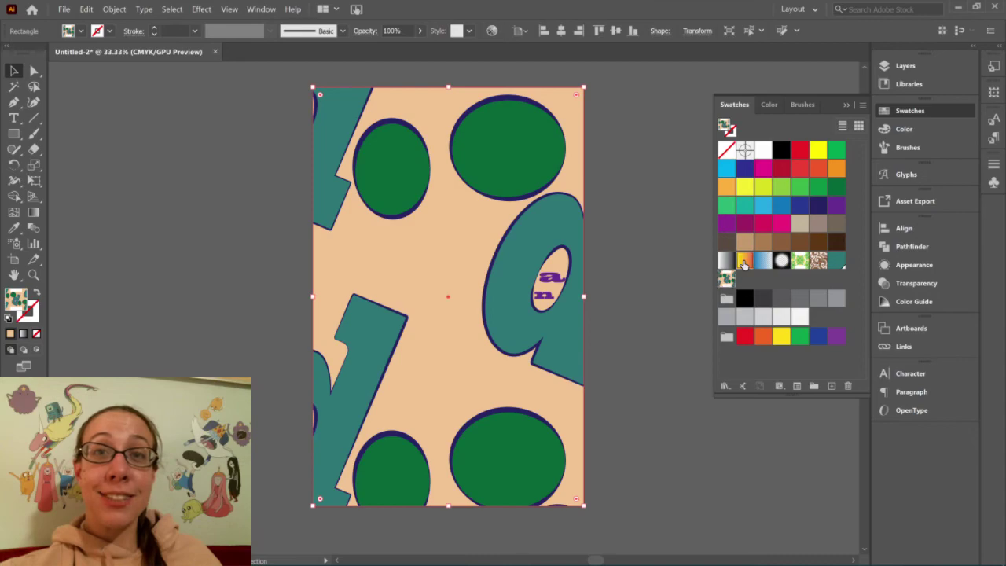
{"action": "left_click", "coordinate": [744, 261]}
{"action": "left_click", "coordinate": [763, 224]}
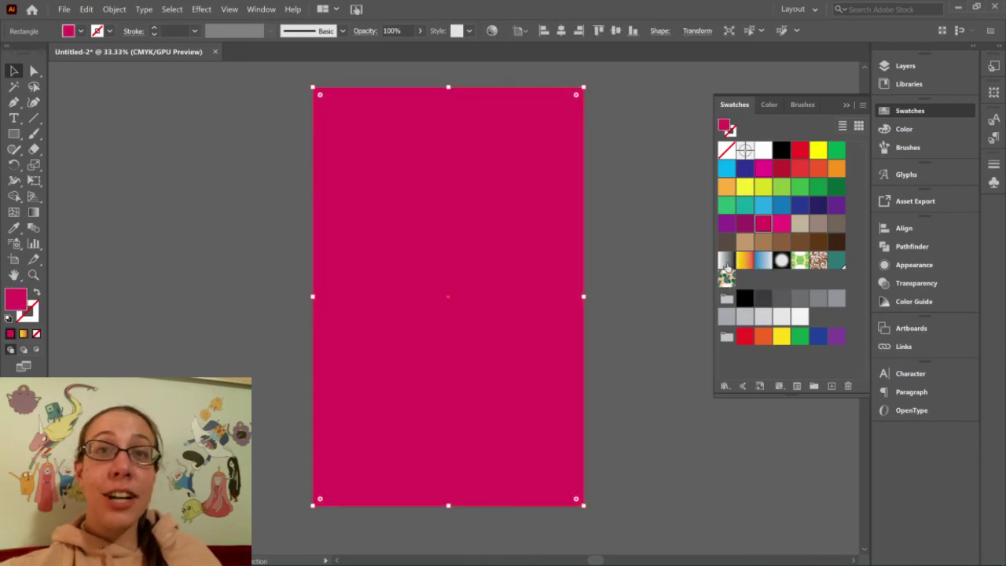
{"action": "left_click", "coordinate": [725, 279]}
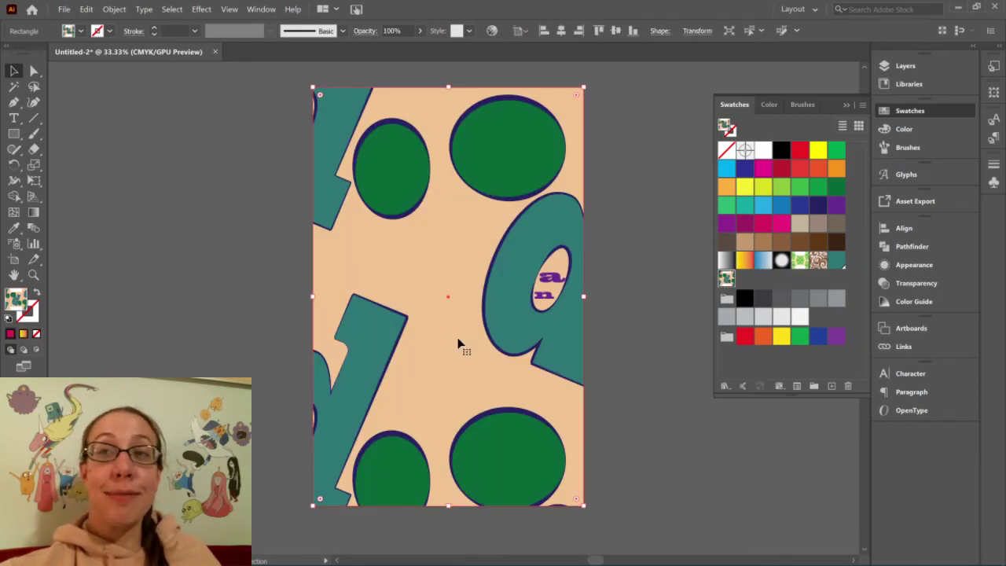
Start scaling the rectangle with Preview on and Transform Objects off, so that only the pattern is transformed.
{"action": "right_click", "coordinate": [462, 257]}
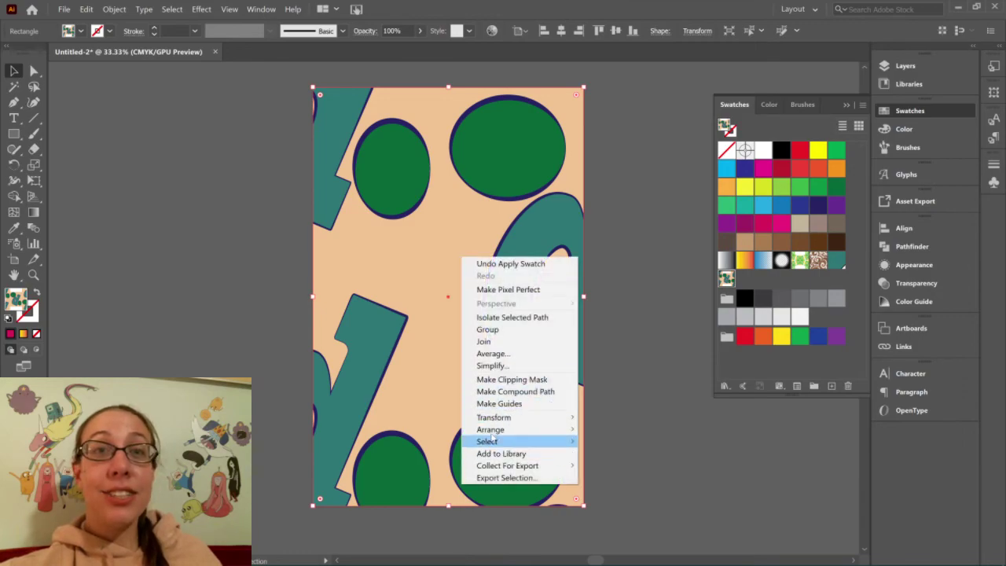
{"action": "mouse_move", "coordinate": [492, 431]}
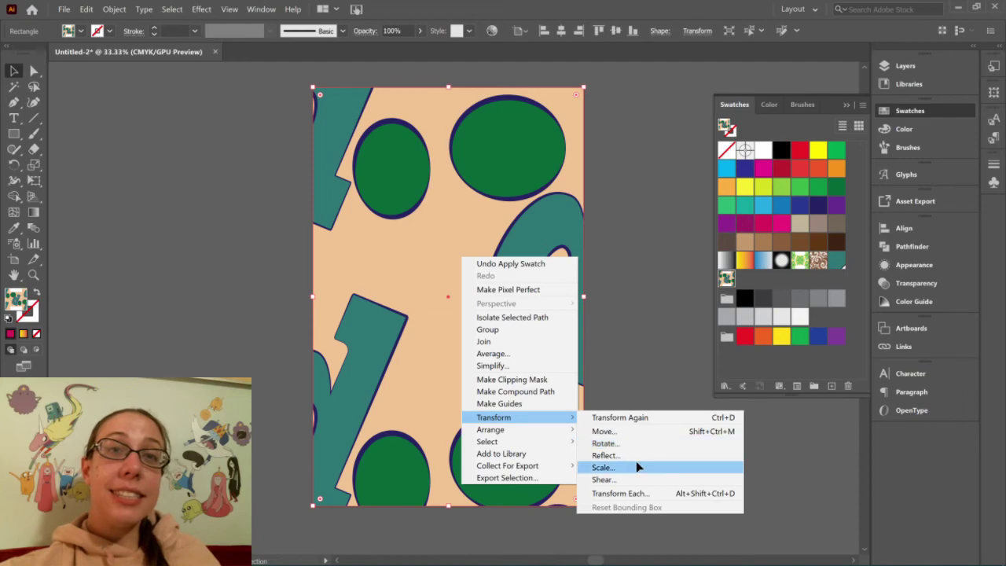
{"action": "left_click", "coordinate": [638, 467]}
{"action": "left_click_drag", "start_coordinate": [557, 136], "coordinate": [819, 139]}
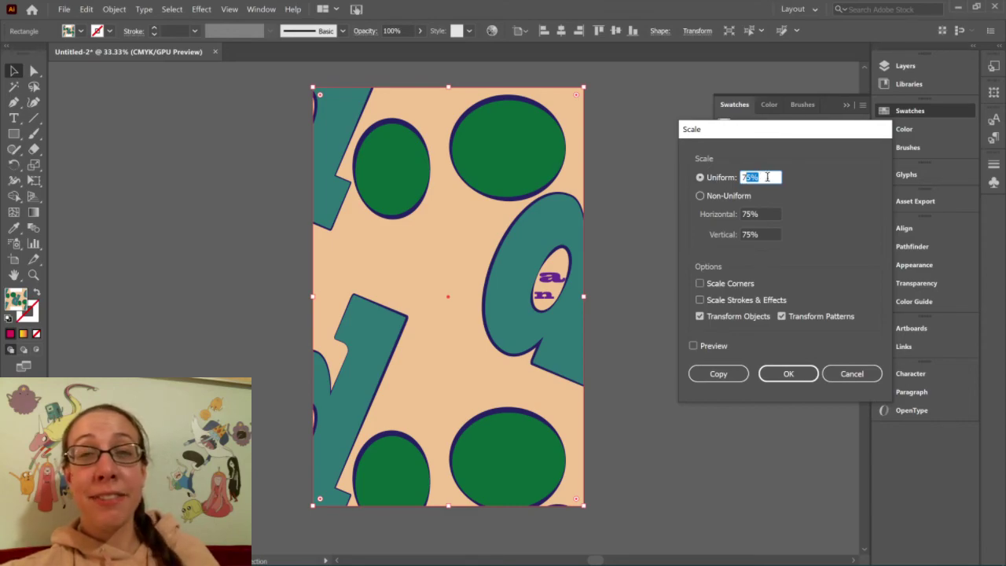
{"action": "left_click", "coordinate": [713, 348]}
{"action": "left_click", "coordinate": [713, 348]}
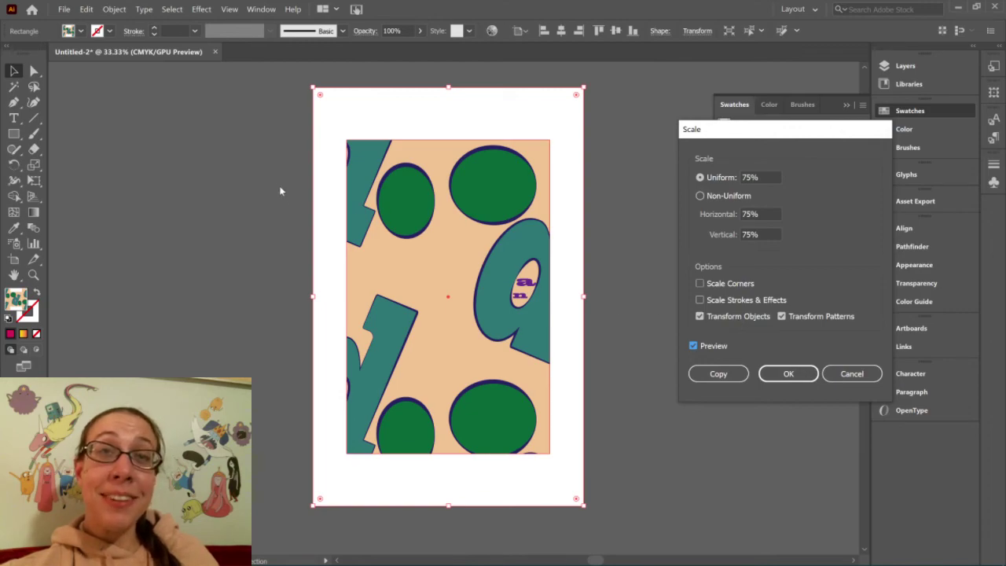
{"action": "left_click", "coordinate": [717, 317]}
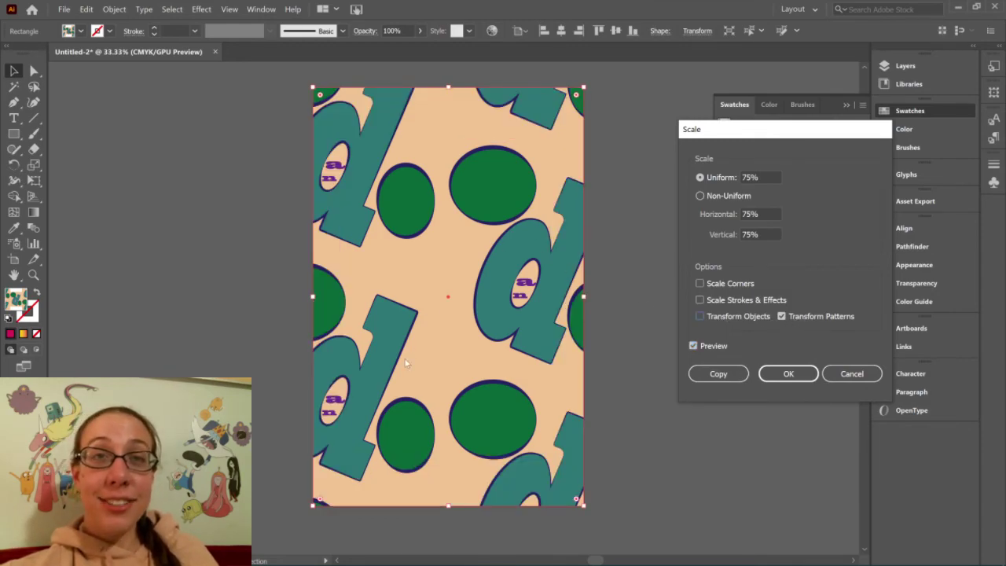
Scale the rectangle's pattern uniformly to 19%, transforming only the pattern, and apply the change.
{"action": "left_click", "coordinate": [765, 177]}
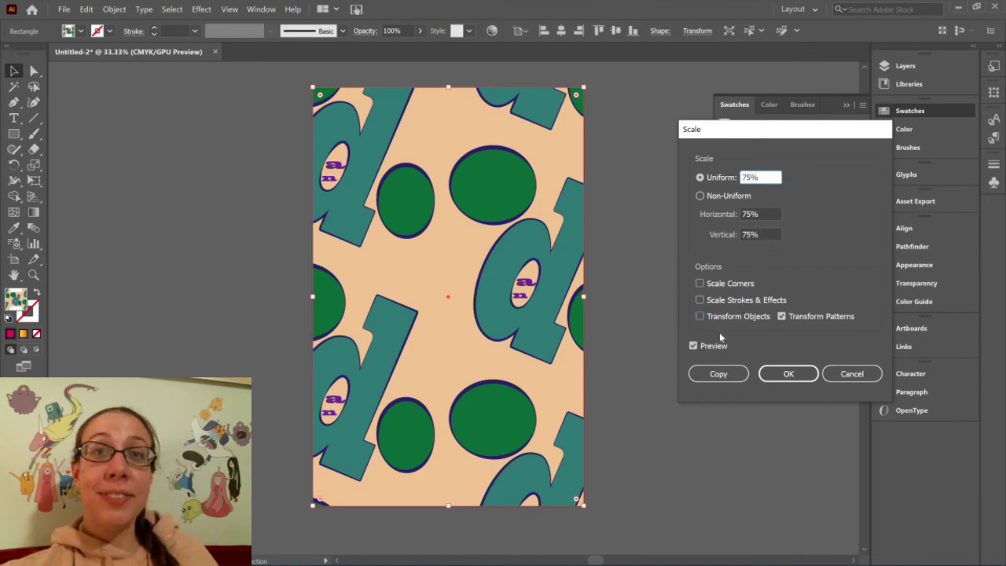
{"action": "key", "text": "Down"}
{"action": "key", "text": "Down"}
{"action": "key", "text": "Down"}
{"action": "key", "text": "Down"}
{"action": "key", "text": "Down"}
{"action": "key", "text": "Down"}
{"action": "key", "text": "Down"}
{"action": "key", "text": "Down"}
{"action": "key", "text": "Down"}
{"action": "key", "text": "Down"}
{"action": "key", "text": "Down"}
{"action": "key", "text": "Down"}
{"action": "key", "text": "Down"}
{"action": "key", "text": "Down"}
{"action": "key", "text": "Down"}
{"action": "key", "text": "Down"}
{"action": "key", "text": "Down"}
{"action": "key", "text": "Down"}
{"action": "key", "text": "Down"}
{"action": "key", "text": "Down"}
{"action": "key", "text": "Down"}
{"action": "key", "text": "Down"}
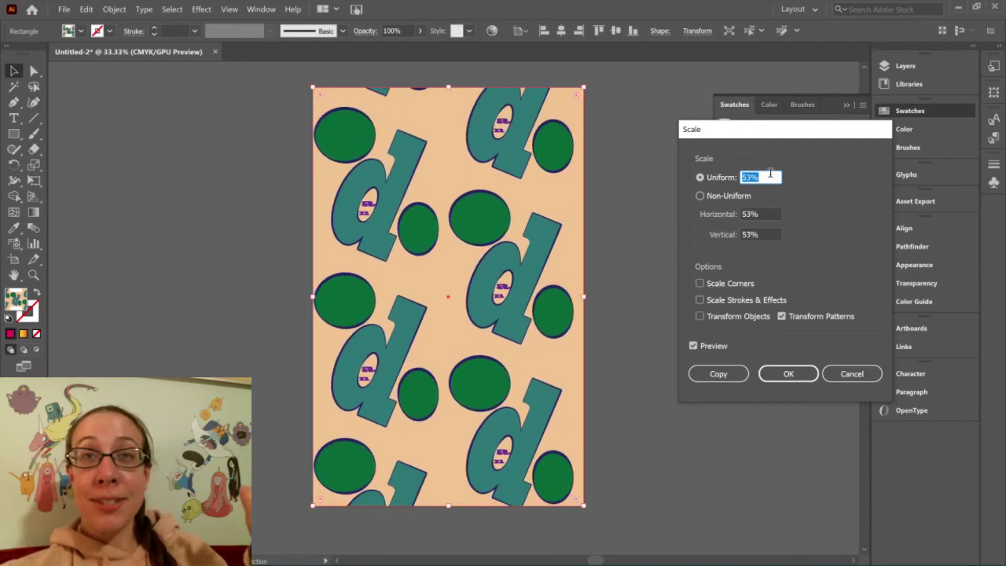
{"action": "key", "text": "Down"}
{"action": "key", "text": "Down"}
{"action": "key", "text": "Down"}
{"action": "key", "text": "Down"}
{"action": "key", "text": "Down"}
{"action": "key", "text": "Down"}
{"action": "key", "text": "Down"}
{"action": "key", "text": "Down"}
{"action": "key", "text": "Down"}
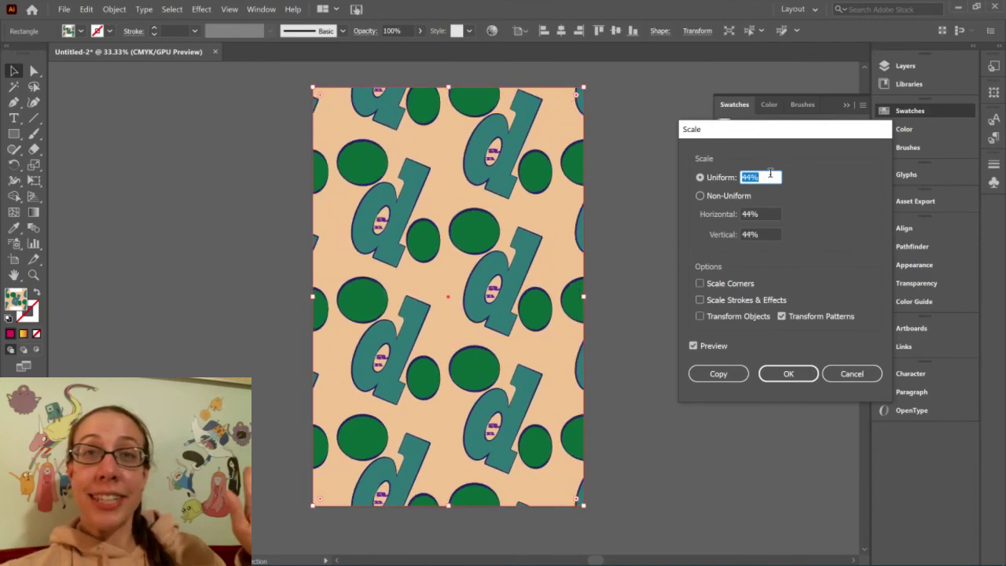
{"action": "key", "text": "Down"}
{"action": "key", "text": "Down"}
{"action": "key", "text": "Down"}
{"action": "key", "text": "Down"}
{"action": "key", "text": "Down"}
{"action": "key", "text": "Down"}
{"action": "key", "text": "Down"}
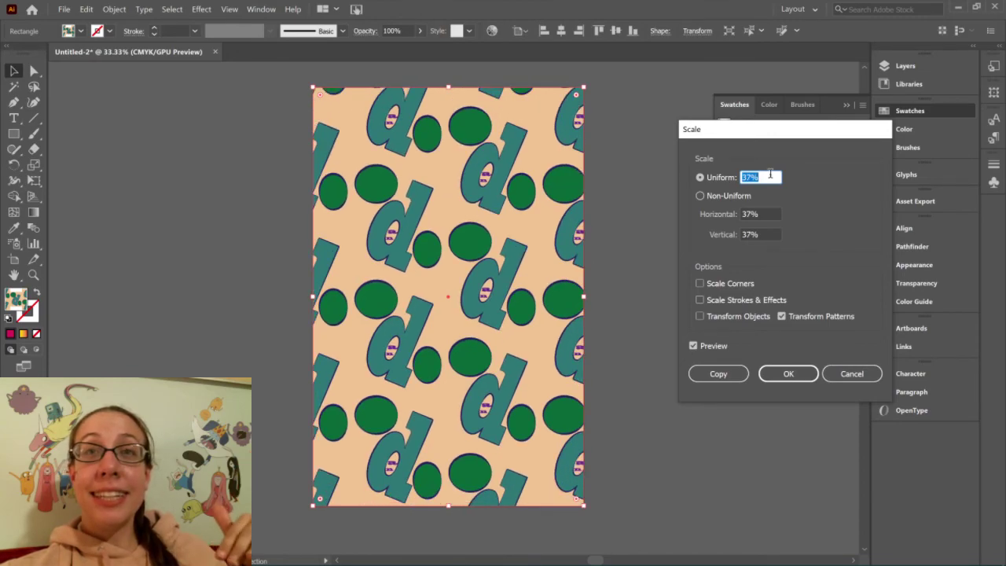
{"action": "key", "text": "Down"}
{"action": "key", "text": "Down"}
{"action": "key", "text": "Down"}
{"action": "key", "text": "Down"}
{"action": "key", "text": "Down"}
{"action": "key", "text": "Down"}
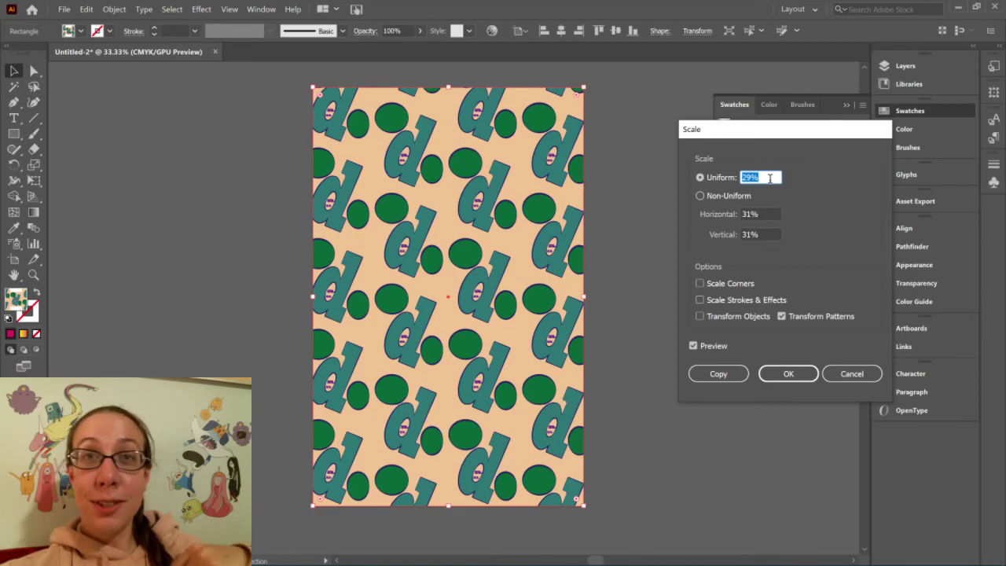
{"action": "key", "text": "Down"}
{"action": "key", "text": "Down"}
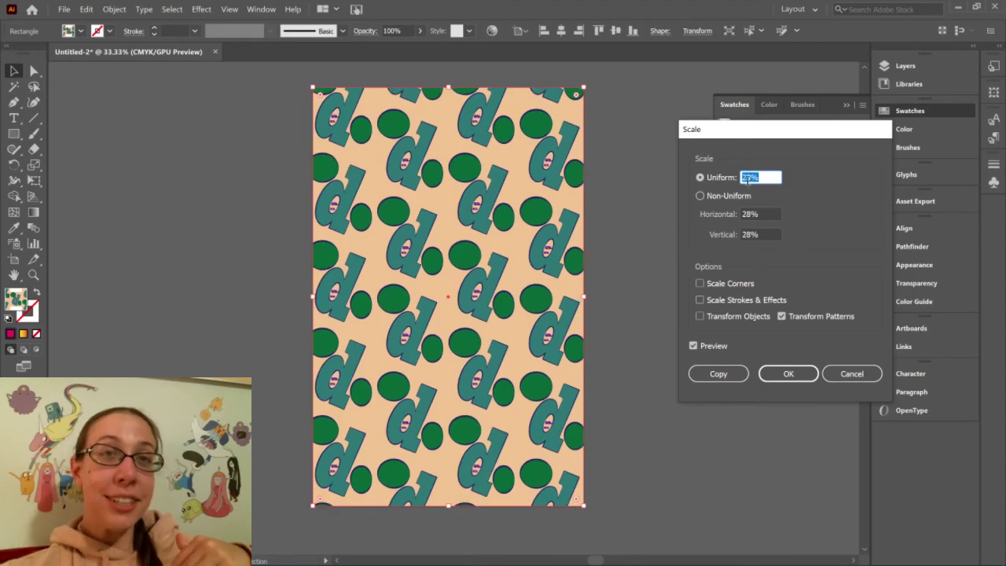
{"action": "key", "text": "Down"}
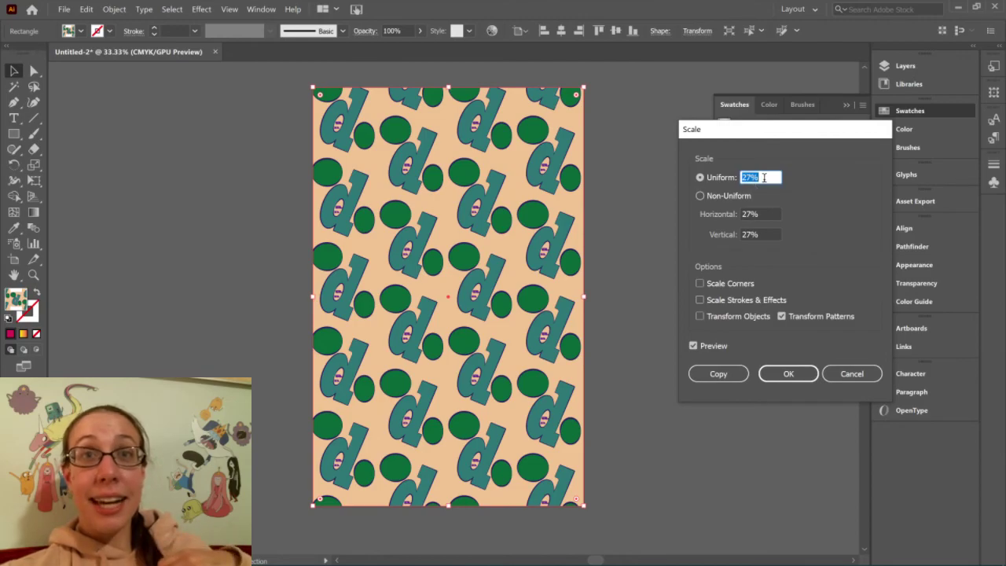
{"action": "key", "text": "Down"}
{"action": "key", "text": "Down"}
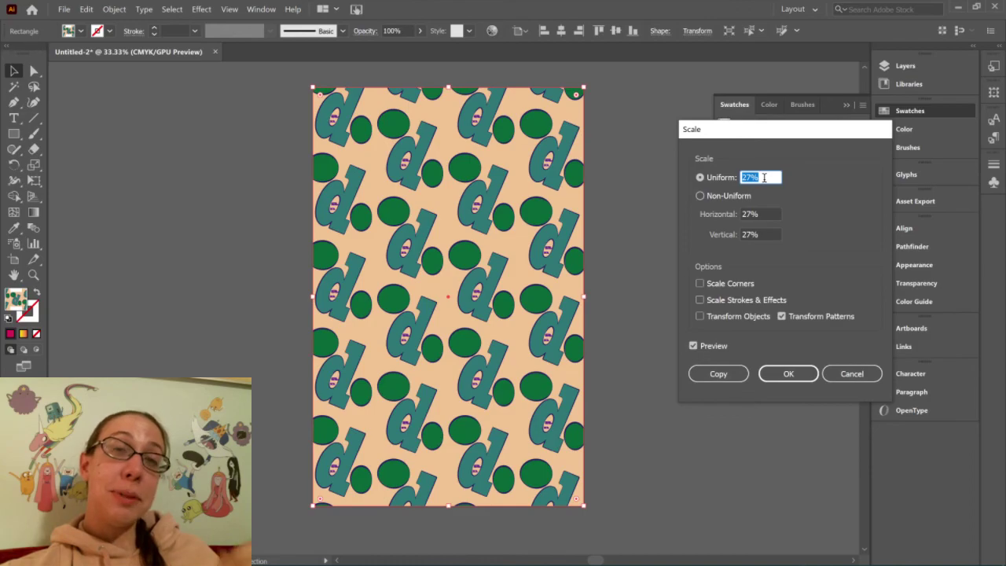
{"action": "key", "text": "shift+Down"}
{"action": "key", "text": "Up"}
{"action": "key", "text": "Up"}
{"action": "key", "text": "Up"}
{"action": "key", "text": "Up"}
{"action": "key", "text": "Up"}
{"action": "key", "text": "Up"}
{"action": "key", "text": "Up"}
{"action": "key", "text": "Up"}
{"action": "key", "text": "Up"}
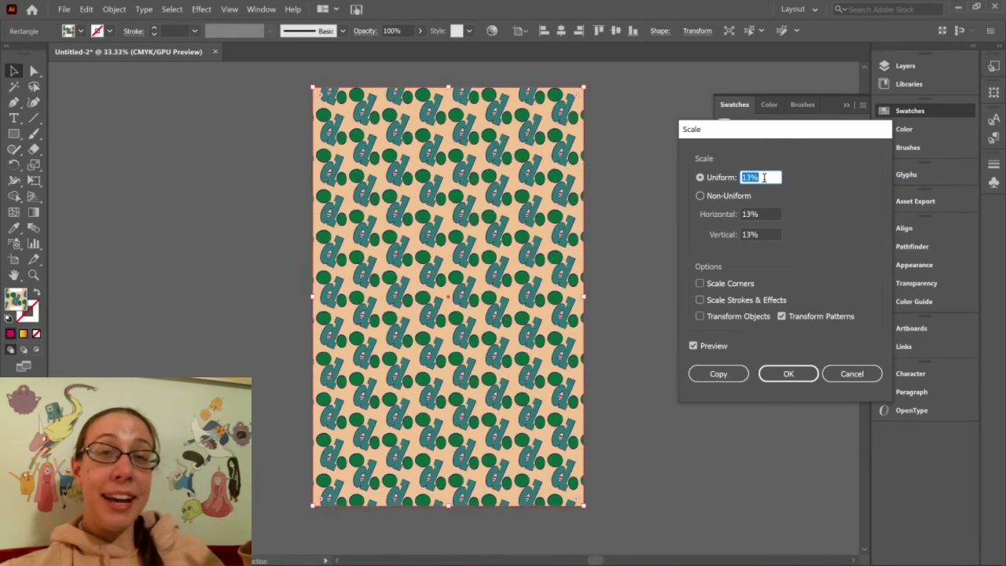
{"action": "key", "text": "Down"}
{"action": "key", "text": "Down"}
{"action": "key", "text": "Down"}
{"action": "key", "text": "Down"}
{"action": "key", "text": "Down"}
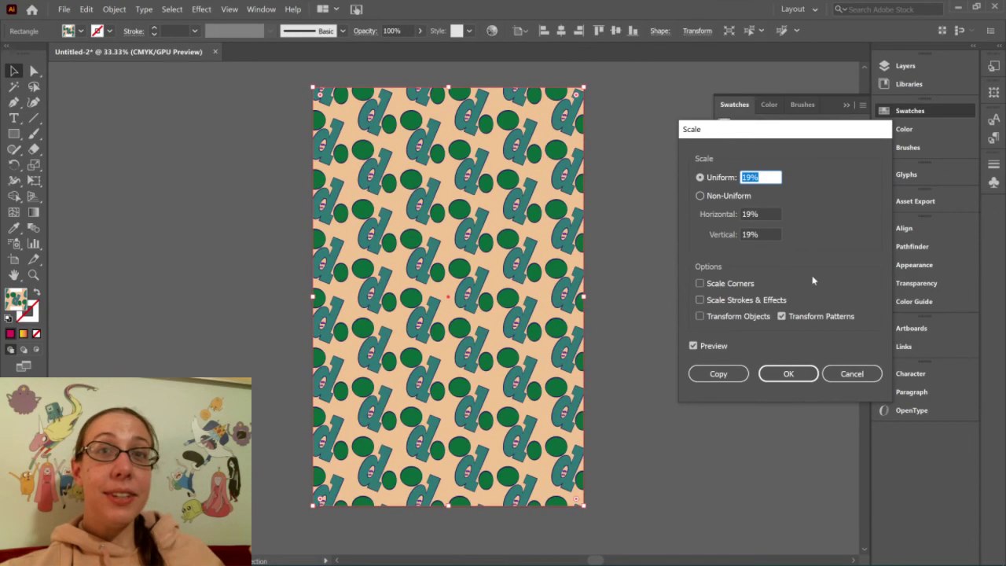
{"action": "left_click", "coordinate": [788, 374]}
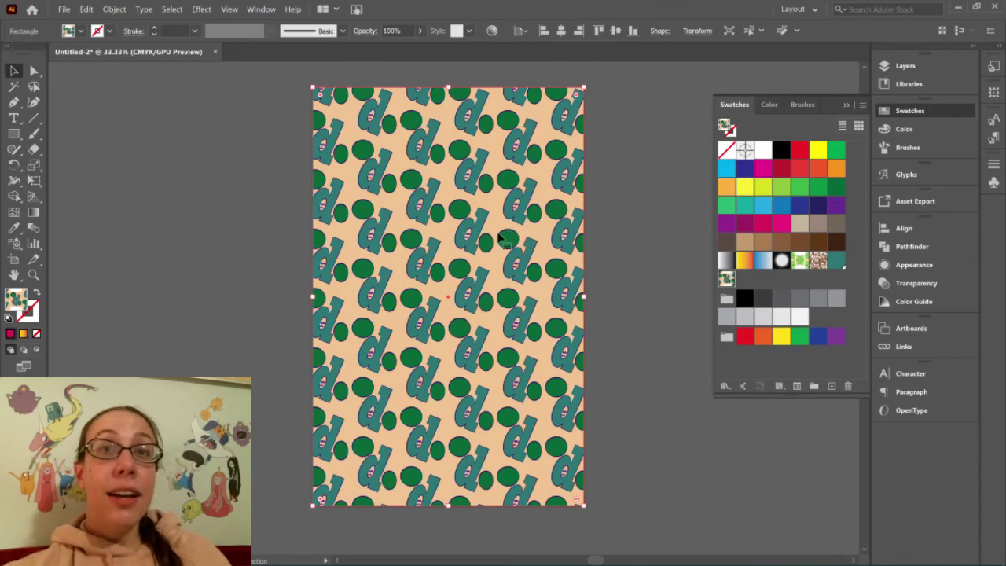
Start saving the document and choose the Raster vs vector folder as the save location.
{"action": "left_click", "coordinate": [64, 9]}
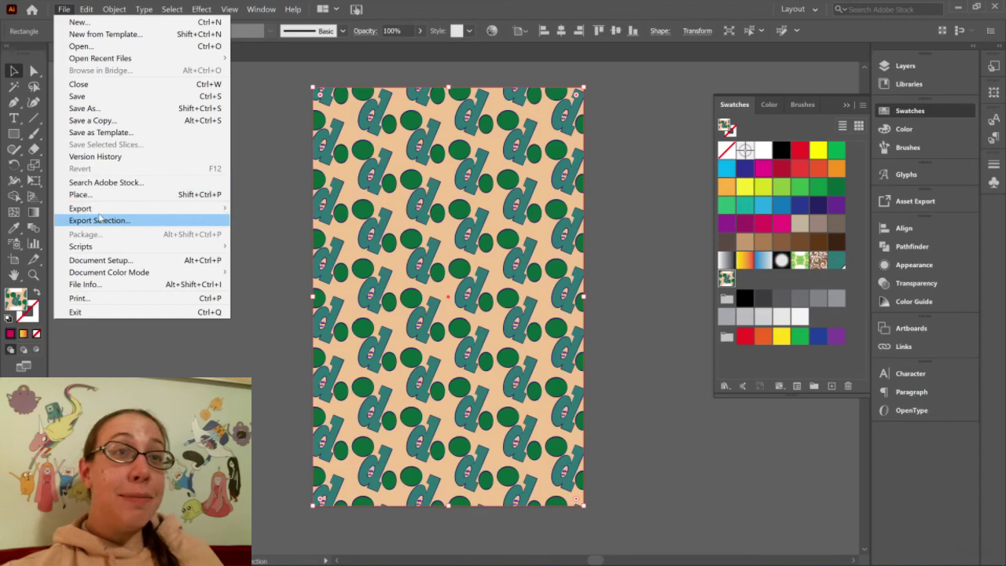
{"action": "mouse_move", "coordinate": [102, 208]}
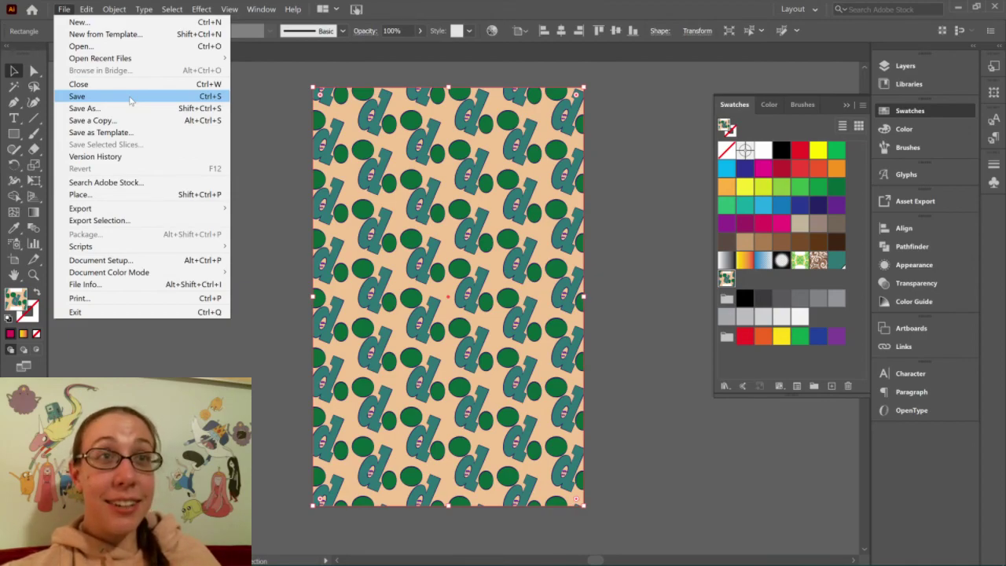
{"action": "left_click", "coordinate": [126, 98]}
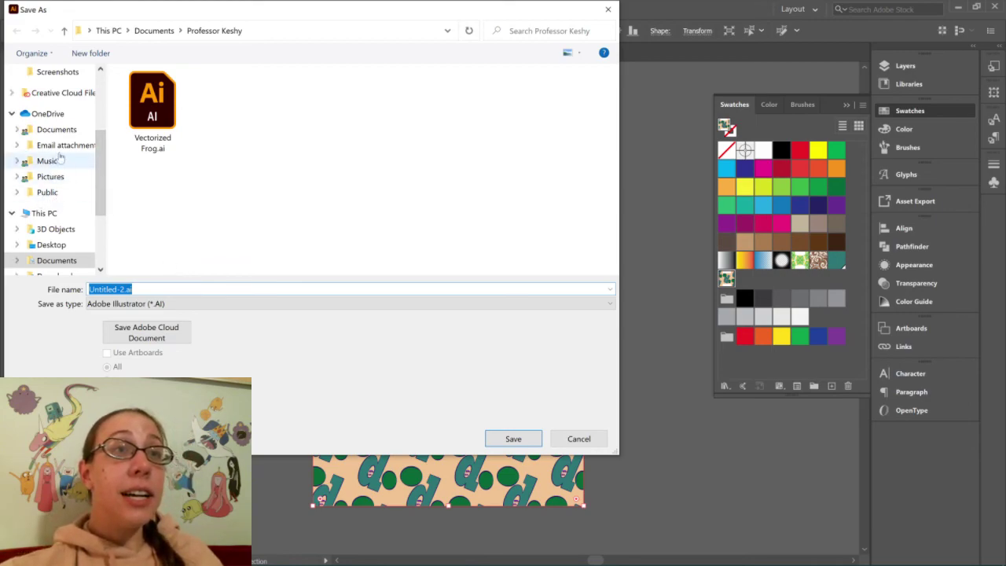
{"action": "scroll", "coordinate": [63, 156], "scroll_direction": "up", "scroll_amount": 2}
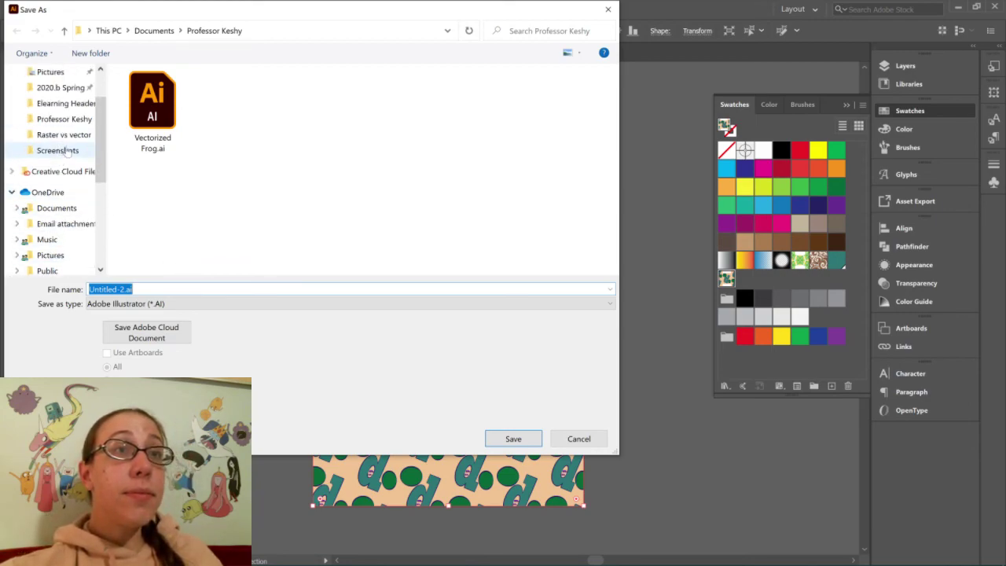
{"action": "left_click", "coordinate": [63, 135]}
Name the file And pattern and save it as an Adobe Illustrator file, keeping the Illustrator 2020 version options.
{"action": "left_click", "coordinate": [128, 289]}
{"action": "double_click", "coordinate": [128, 289]}
{"action": "double_click", "coordinate": [129, 289]}
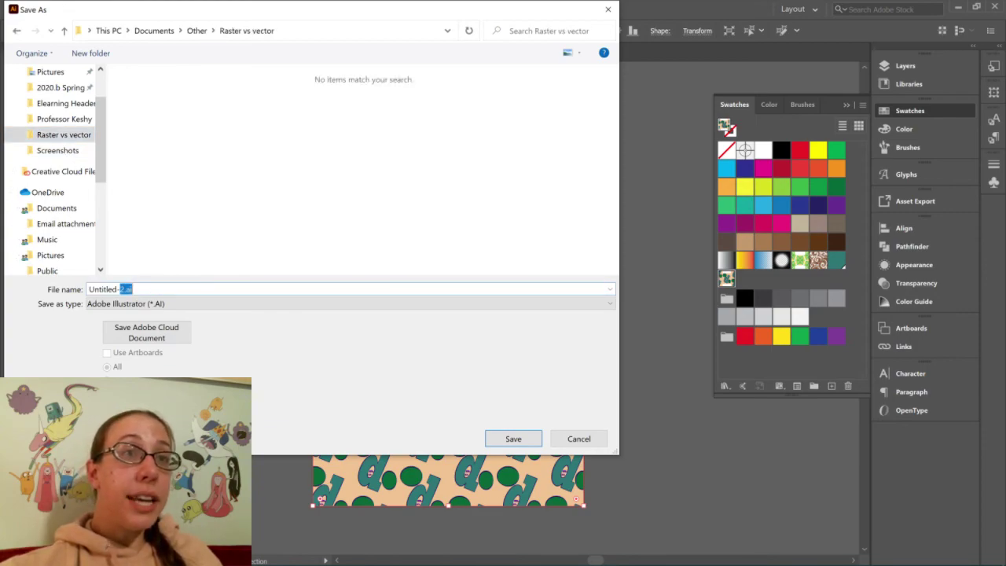
{"action": "key", "text": "BackSpace"}
{"action": "key", "text": "BackSpace"}
{"action": "key", "text": "BackSpace"}
{"action": "key", "text": "BackSpace"}
{"action": "key", "text": "BackSpace"}
{"action": "key", "text": "BackSpace"}
{"action": "key", "text": "BackSpace"}
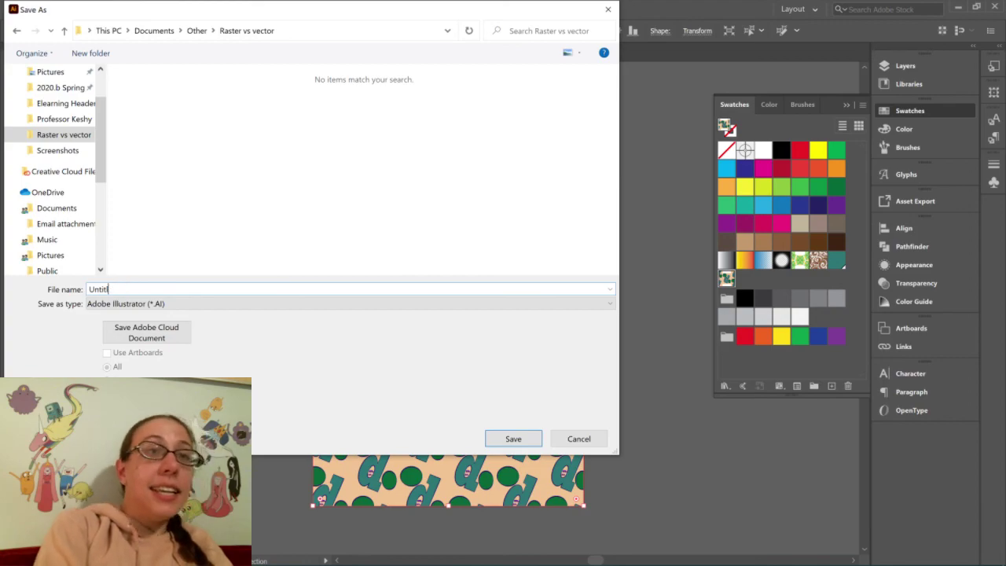
{"action": "key", "text": "BackSpace"}
{"action": "key", "text": "BackSpace"}
{"action": "key", "text": "BackSpace"}
{"action": "type", "text": "And pat"}
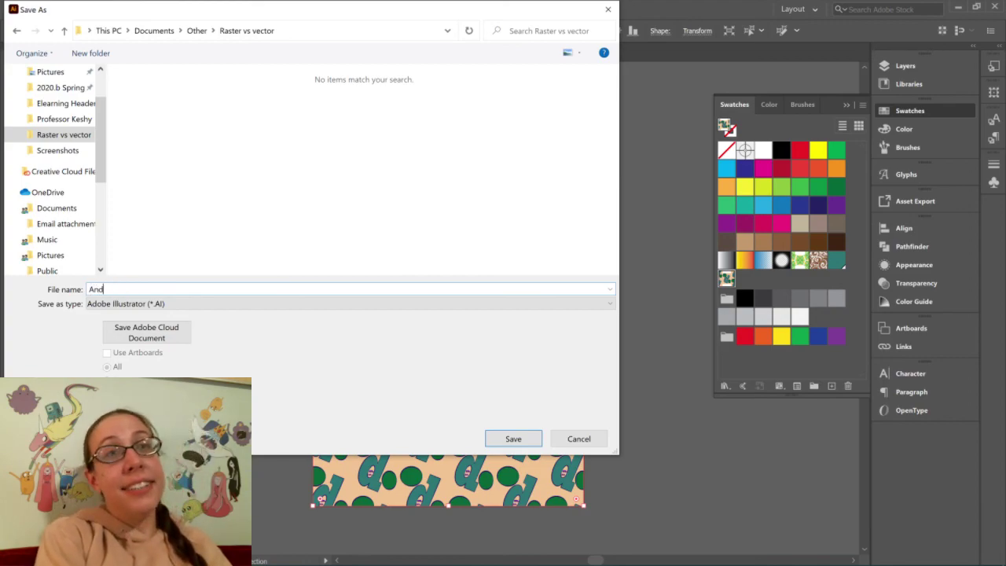
{"action": "type", "text": "tern"}
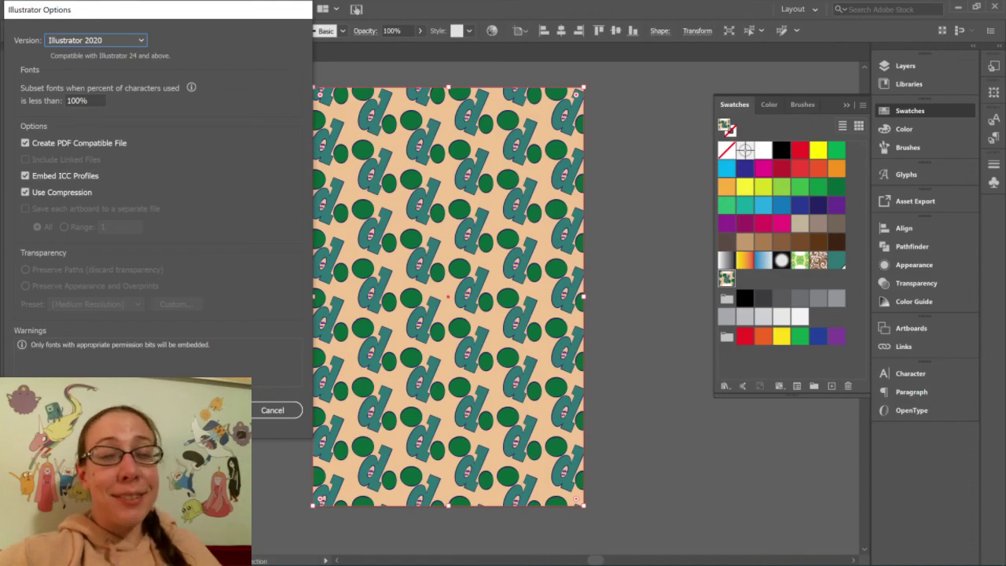
{"action": "key", "text": "Return"}
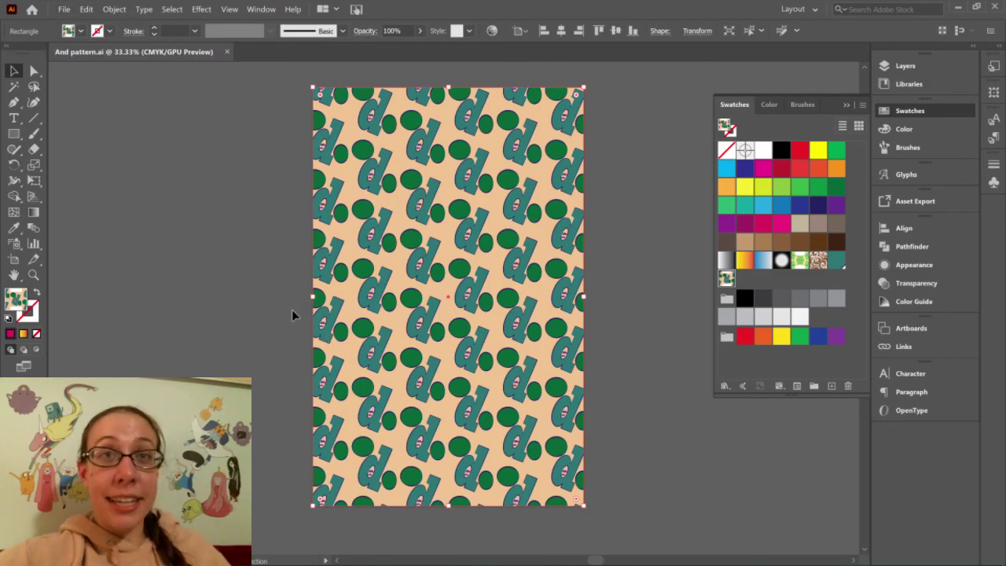
Move the original letter-and-ellipse tile artwork closer to the artboard and deselect it.
{"action": "key", "text": "ctrl+minus"}
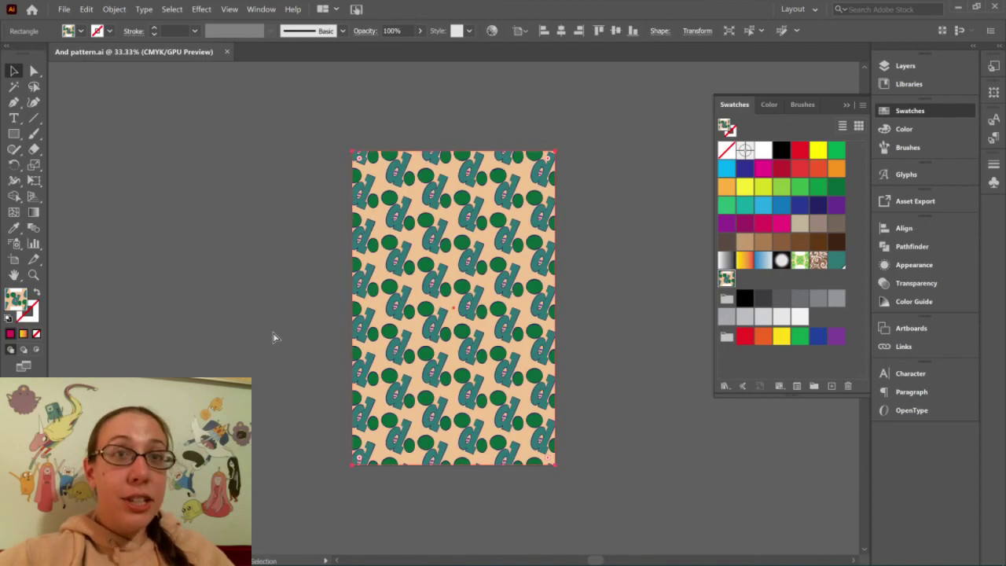
{"action": "key", "text": "ctrl+minus"}
{"action": "key", "text": "ctrl+minus"}
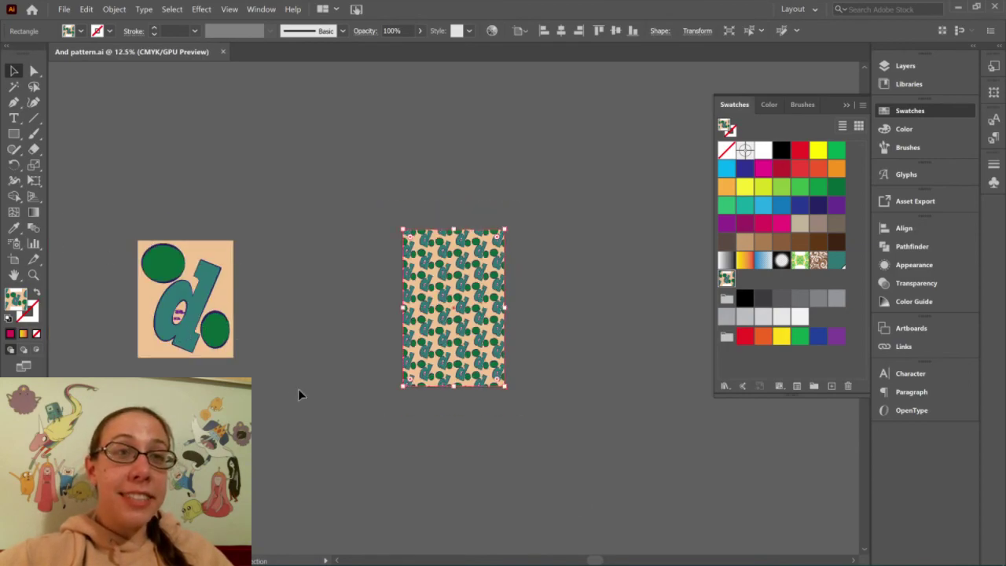
{"action": "left_click", "coordinate": [200, 269]}
{"action": "left_click_drag", "start_coordinate": [200, 269], "coordinate": [327, 288]}
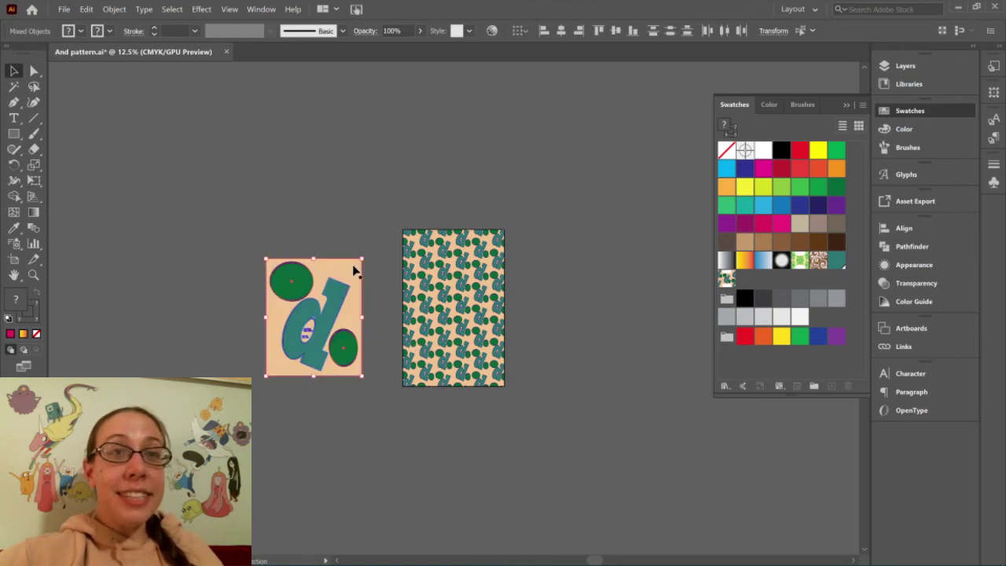
{"action": "left_click", "coordinate": [379, 414]}
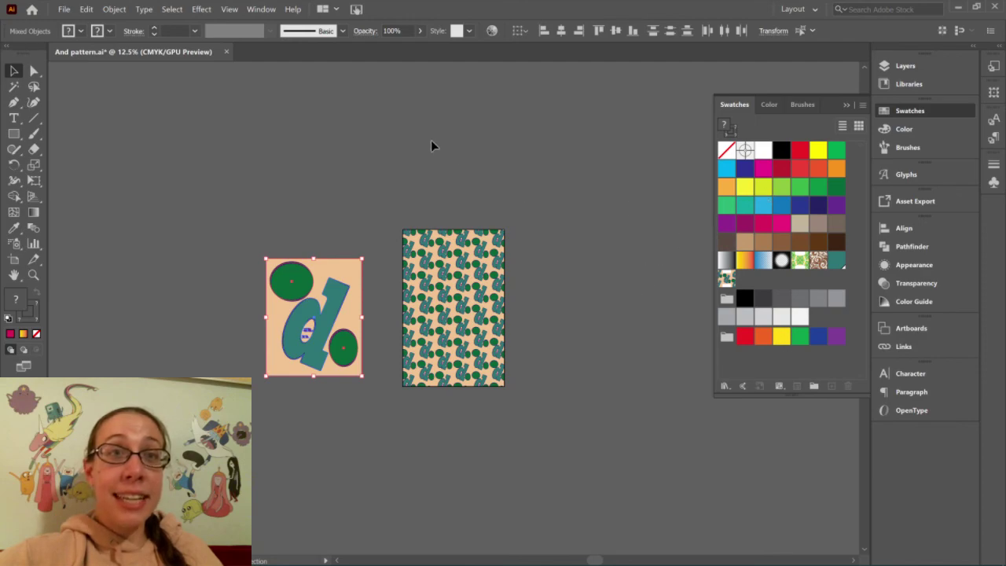
{"action": "left_click", "coordinate": [405, 136]}
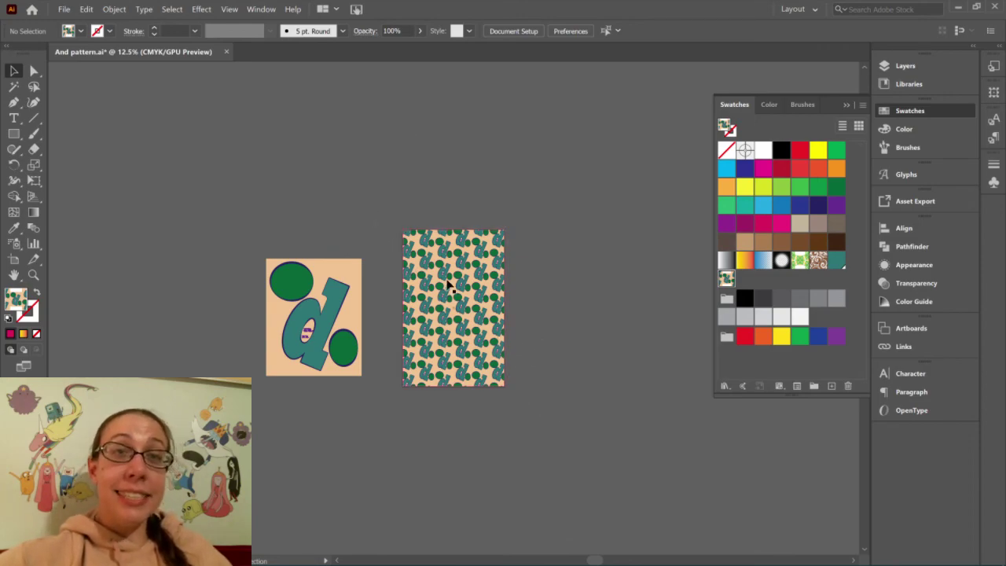
Select the original tile artwork, try a PNG export with Use Artboards on for all artboards, and cancel it at the PNG options.
{"action": "left_click_drag", "start_coordinate": [250, 246], "coordinate": [377, 407]}
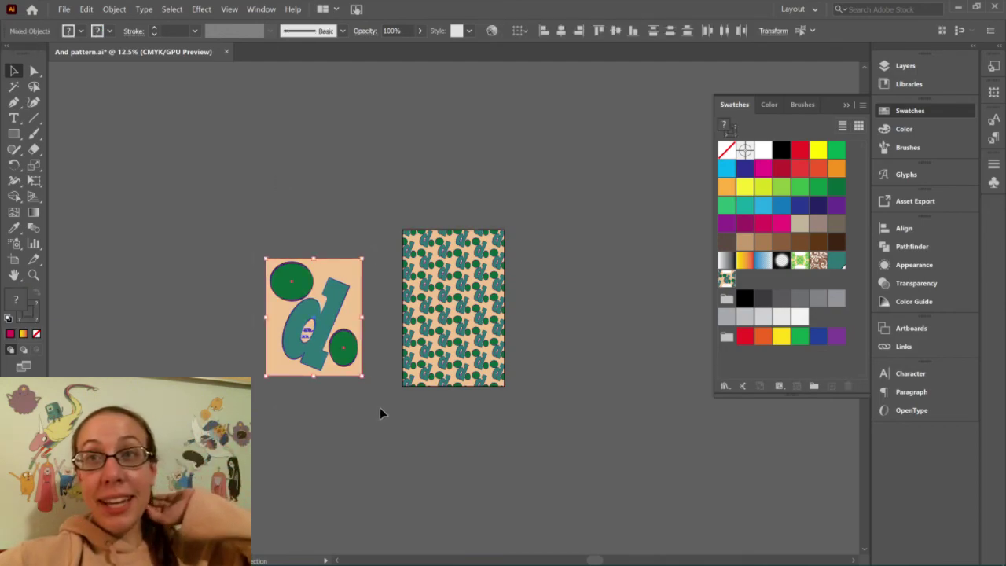
{"action": "left_click", "coordinate": [65, 11]}
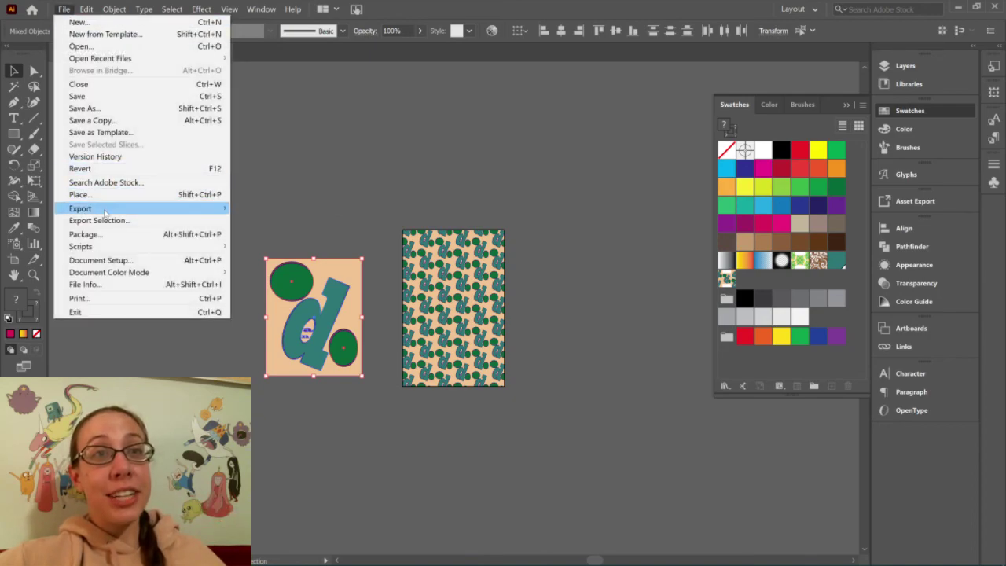
{"action": "mouse_move", "coordinate": [107, 211]}
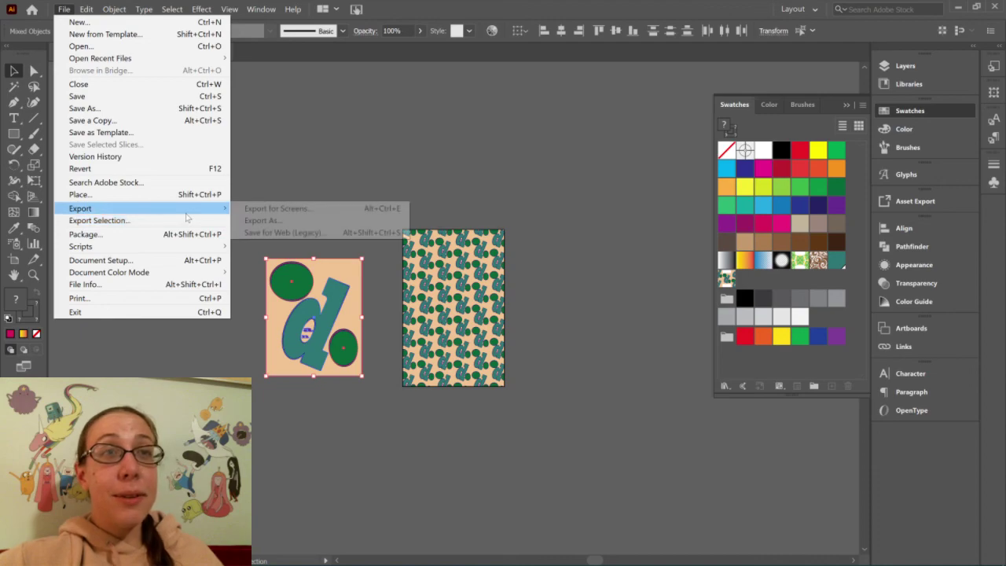
{"action": "left_click", "coordinate": [259, 220]}
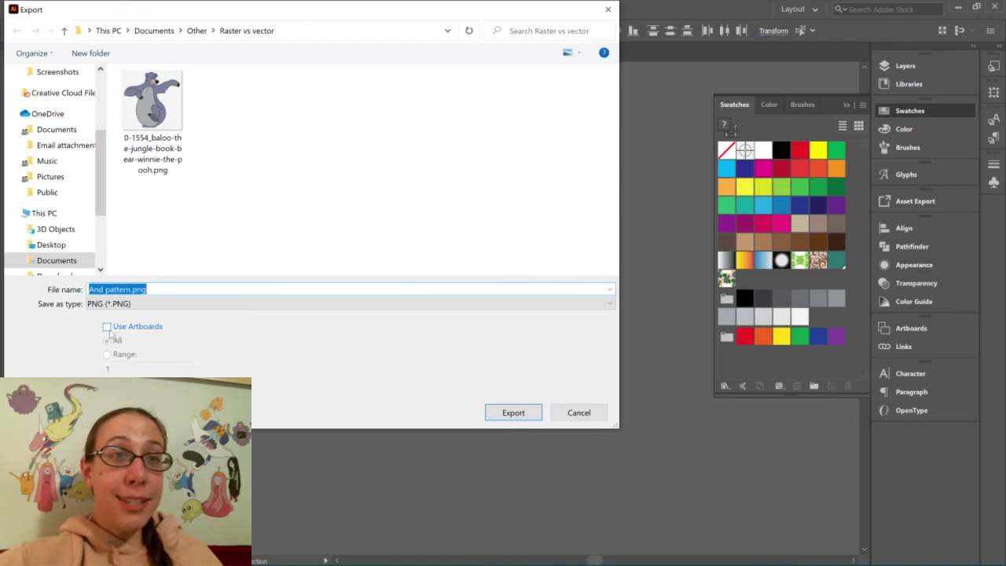
{"action": "left_click_drag", "start_coordinate": [278, 13], "coordinate": [715, 247]}
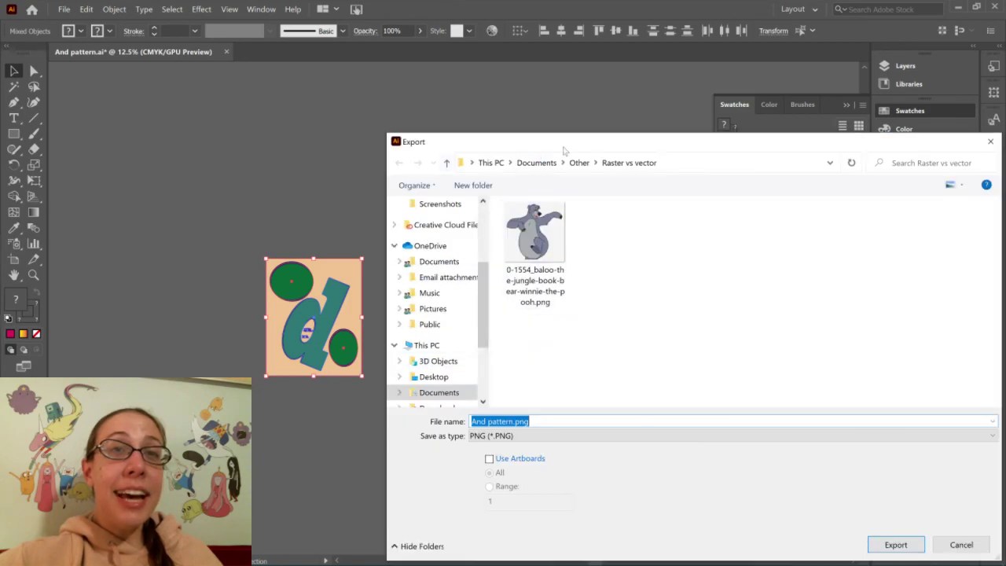
{"action": "left_click_drag", "start_coordinate": [521, 138], "coordinate": [183, 29]}
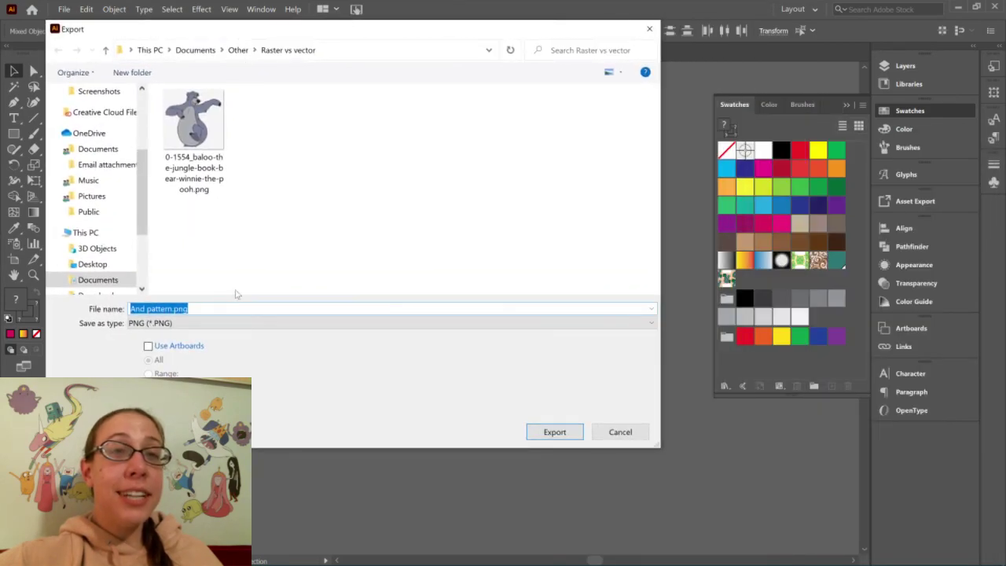
{"action": "left_click", "coordinate": [149, 346]}
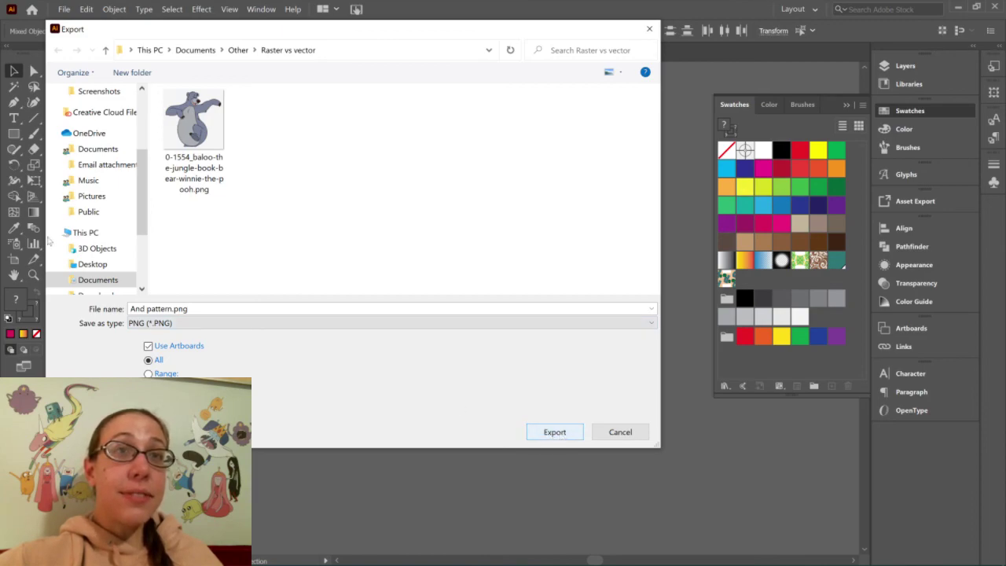
{"action": "left_click", "coordinate": [555, 432]}
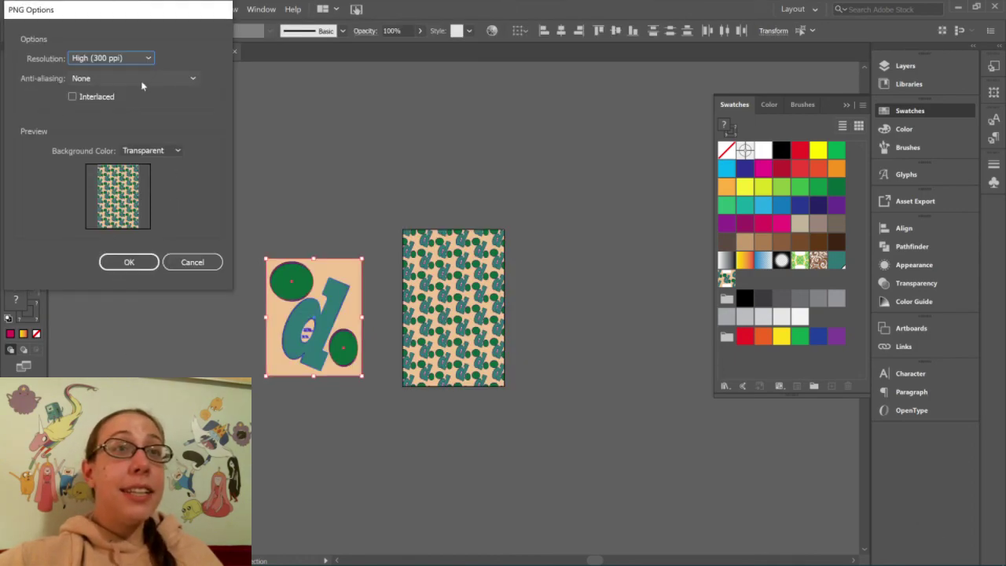
{"action": "left_click", "coordinate": [193, 261]}
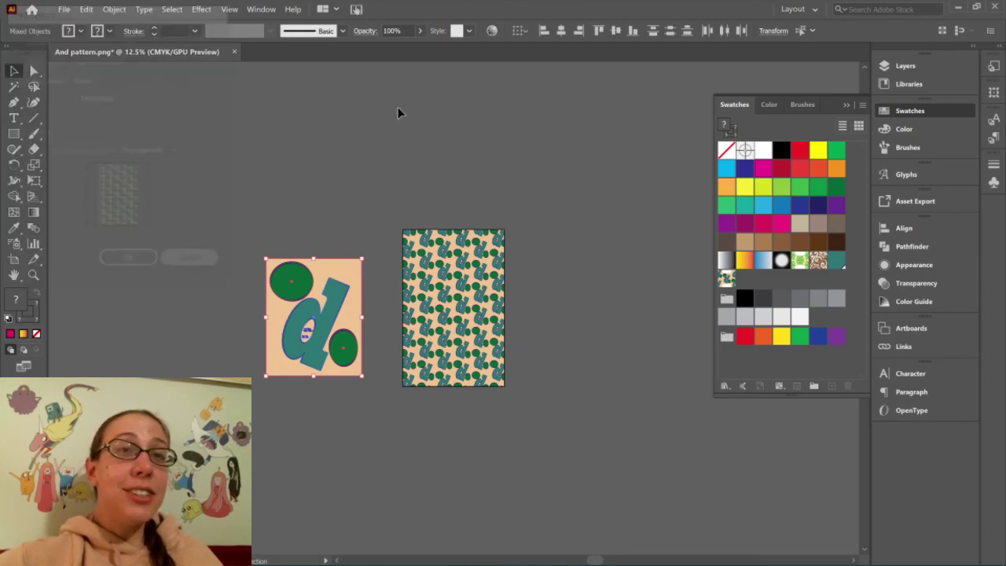
Export the document as JPEG And pattern.jpg without Use Artboards, using CMYK, Maximum quality 10, Baseline (Standard) compression, High (300 ppi) resolution and no anti-aliasing.
{"action": "left_click", "coordinate": [64, 9]}
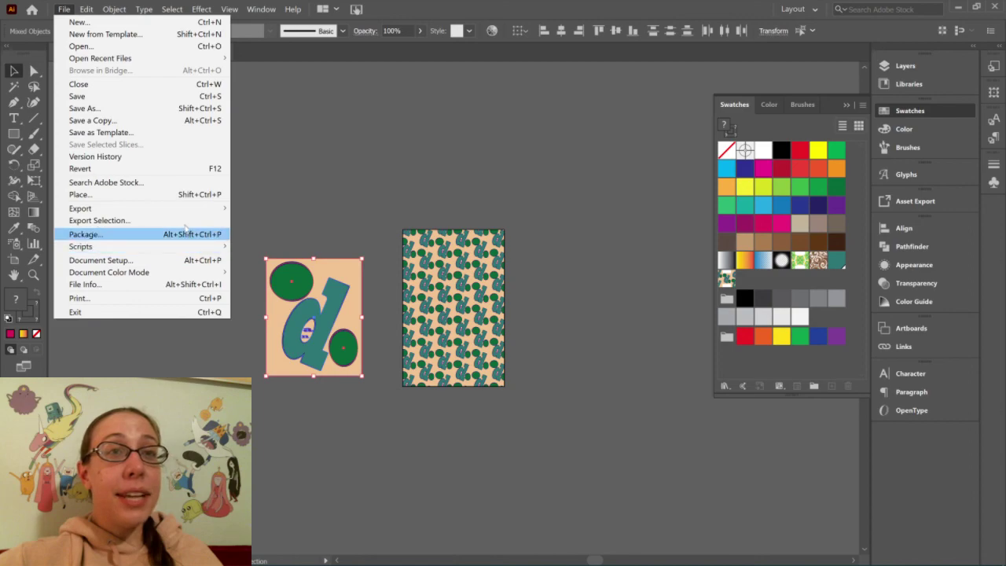
{"action": "mouse_move", "coordinate": [182, 214]}
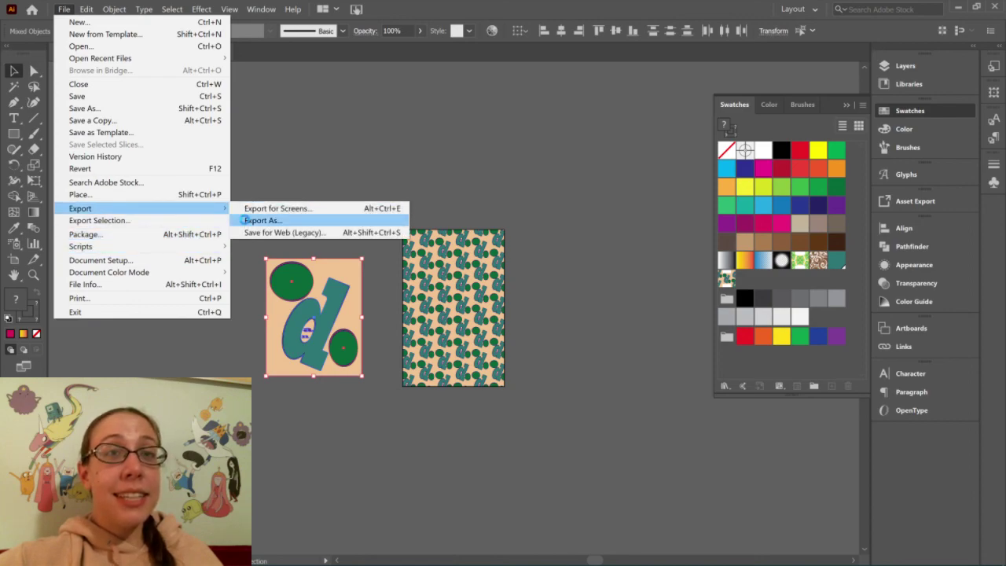
{"action": "left_click", "coordinate": [261, 220]}
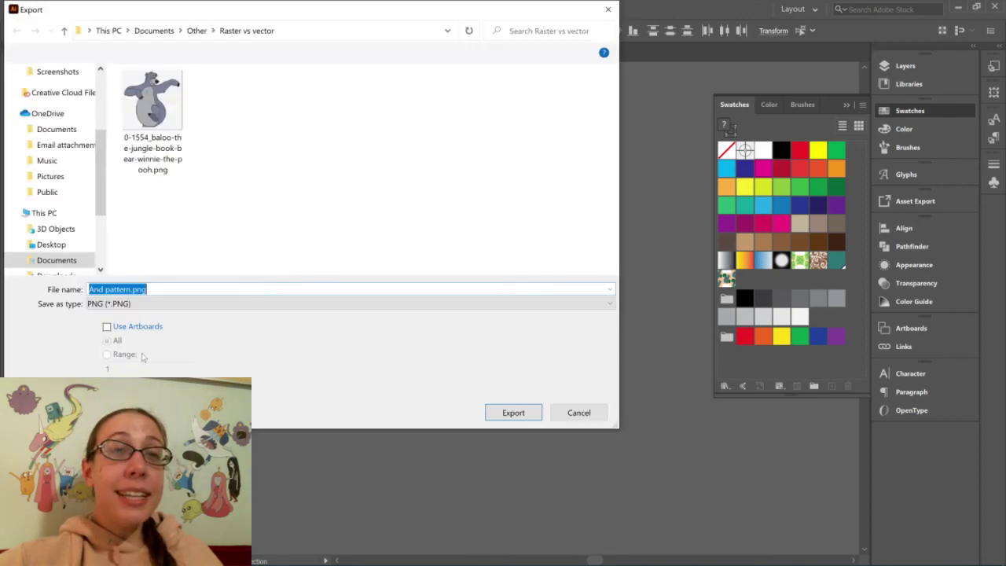
{"action": "left_click", "coordinate": [163, 304]}
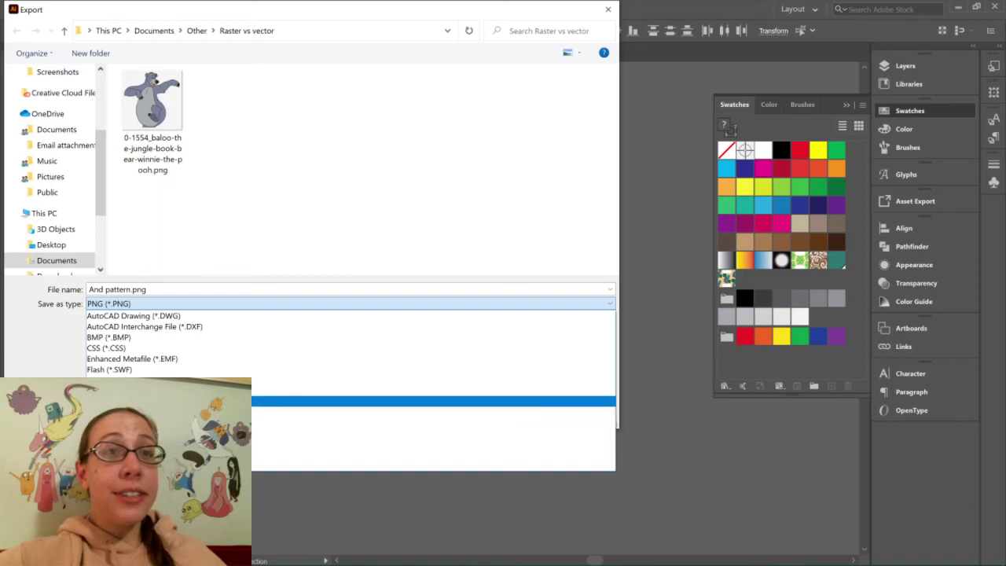
{"action": "left_click", "coordinate": [392, 381]}
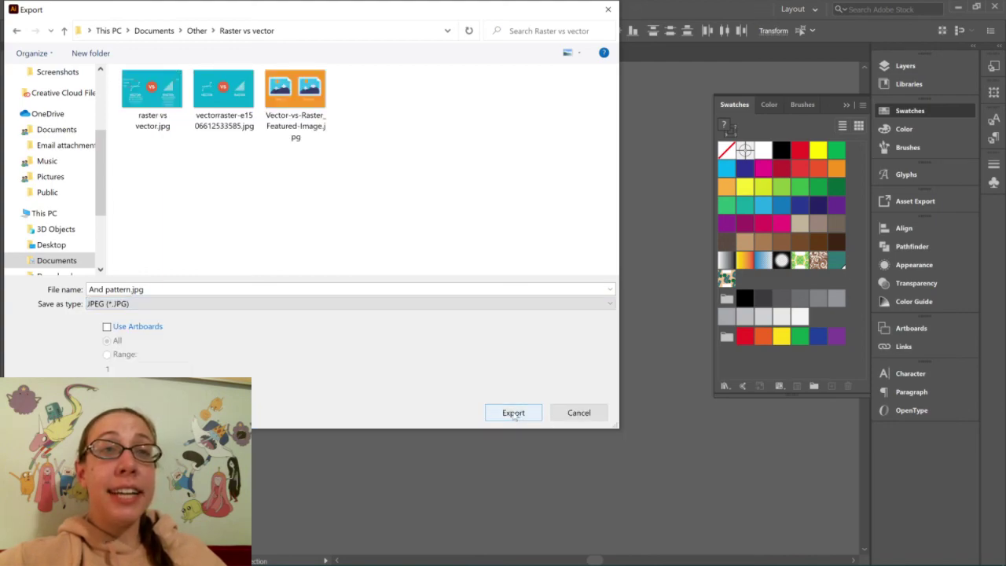
{"action": "left_click", "coordinate": [514, 414]}
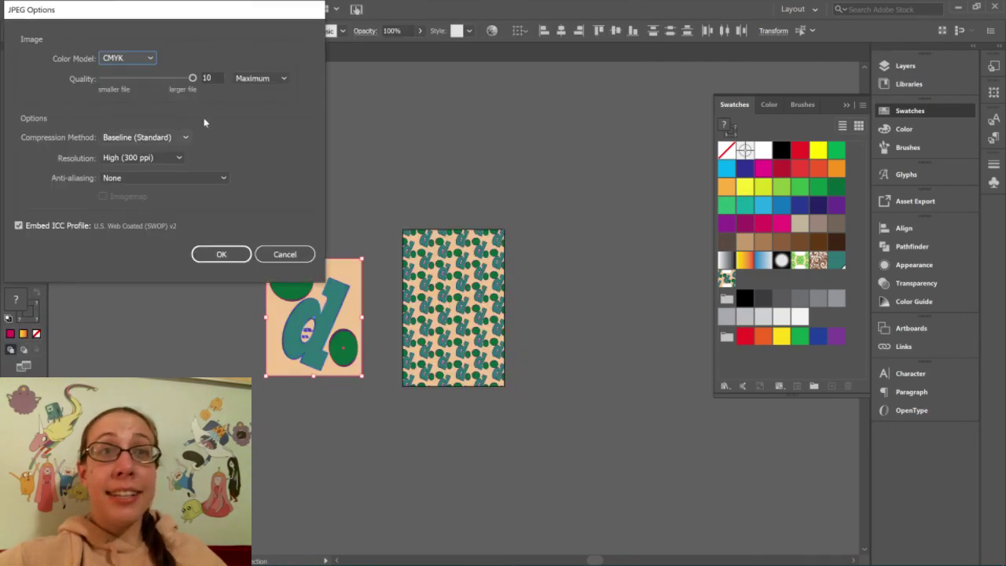
{"action": "left_click", "coordinate": [222, 254]}
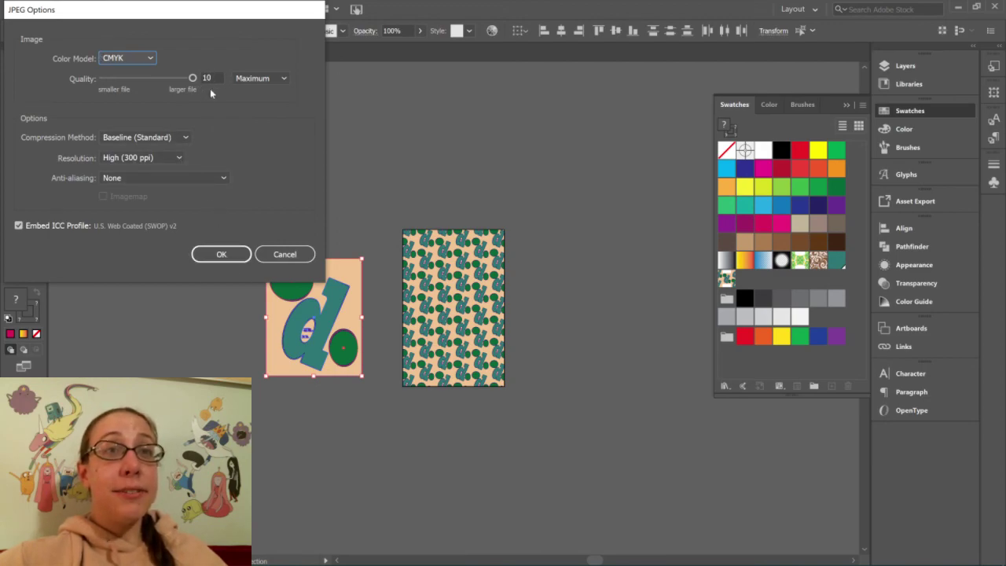
{"action": "left_click", "coordinate": [222, 254]}
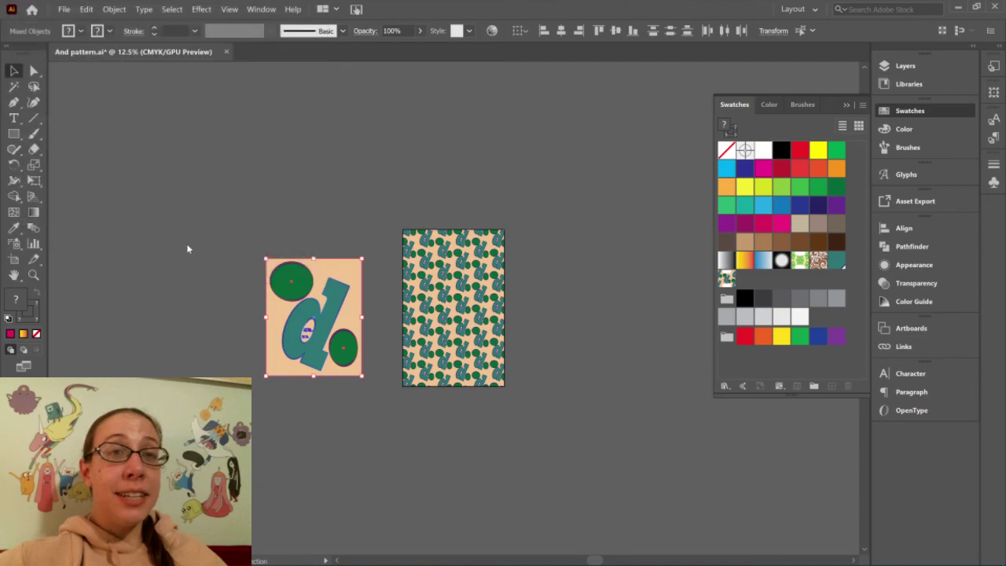